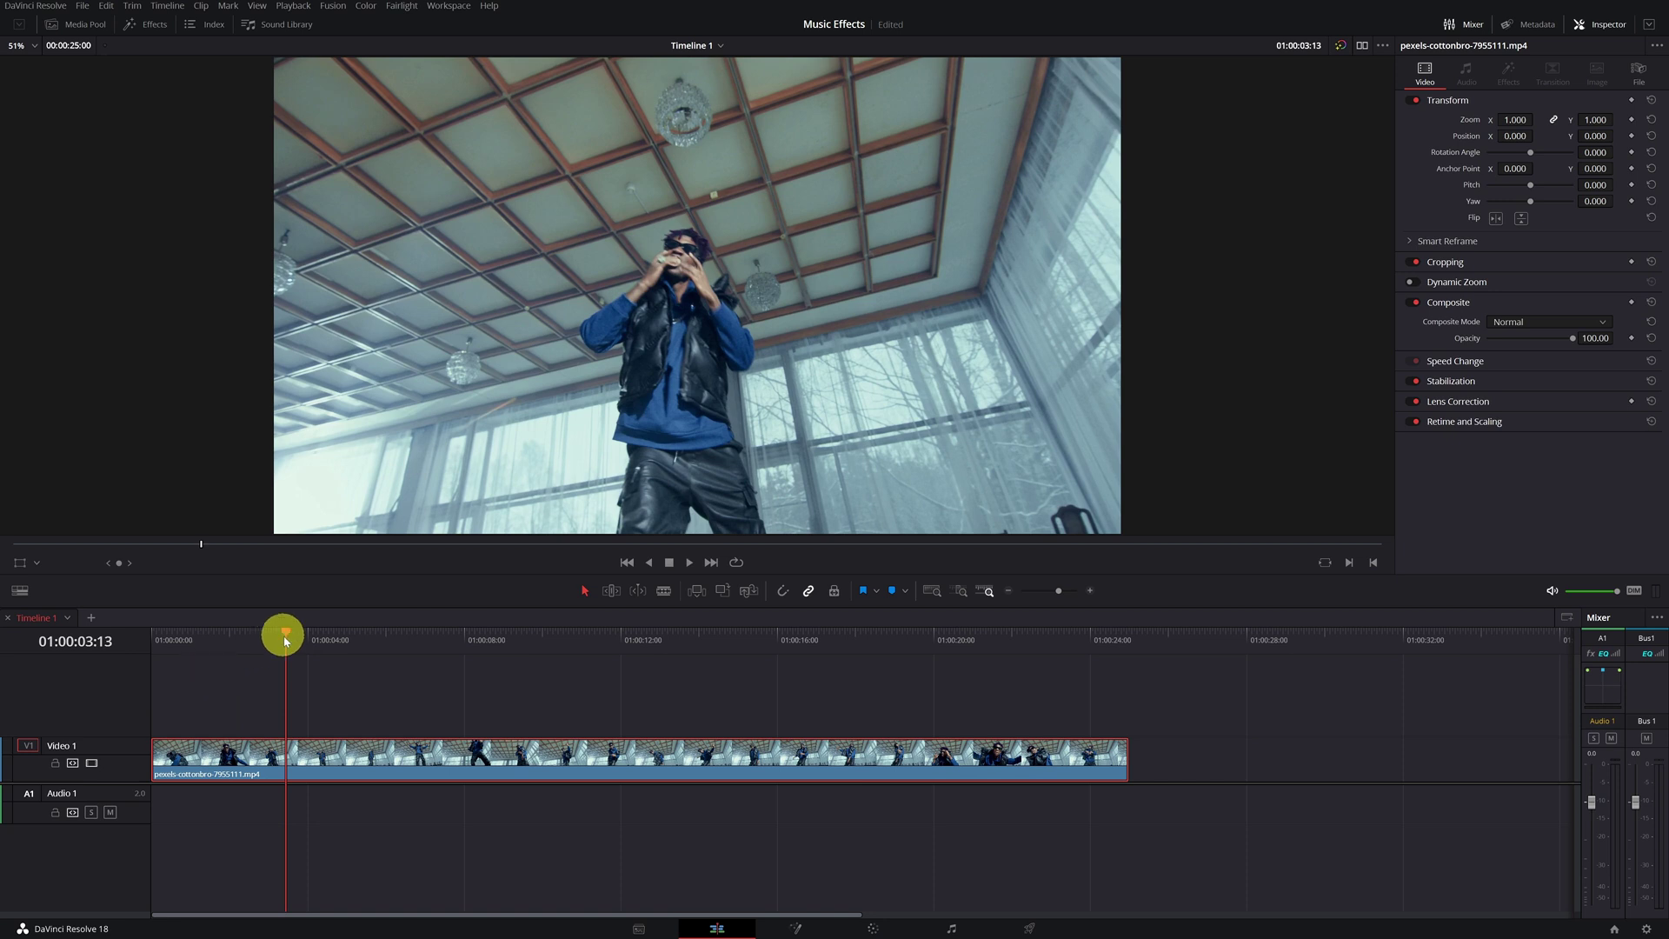
Step: Split the video clip on the Video 1 track at 01:00:00:28
{"action": "left_click_drag", "start_coordinate": [296, 643], "coordinate": [192, 659]}
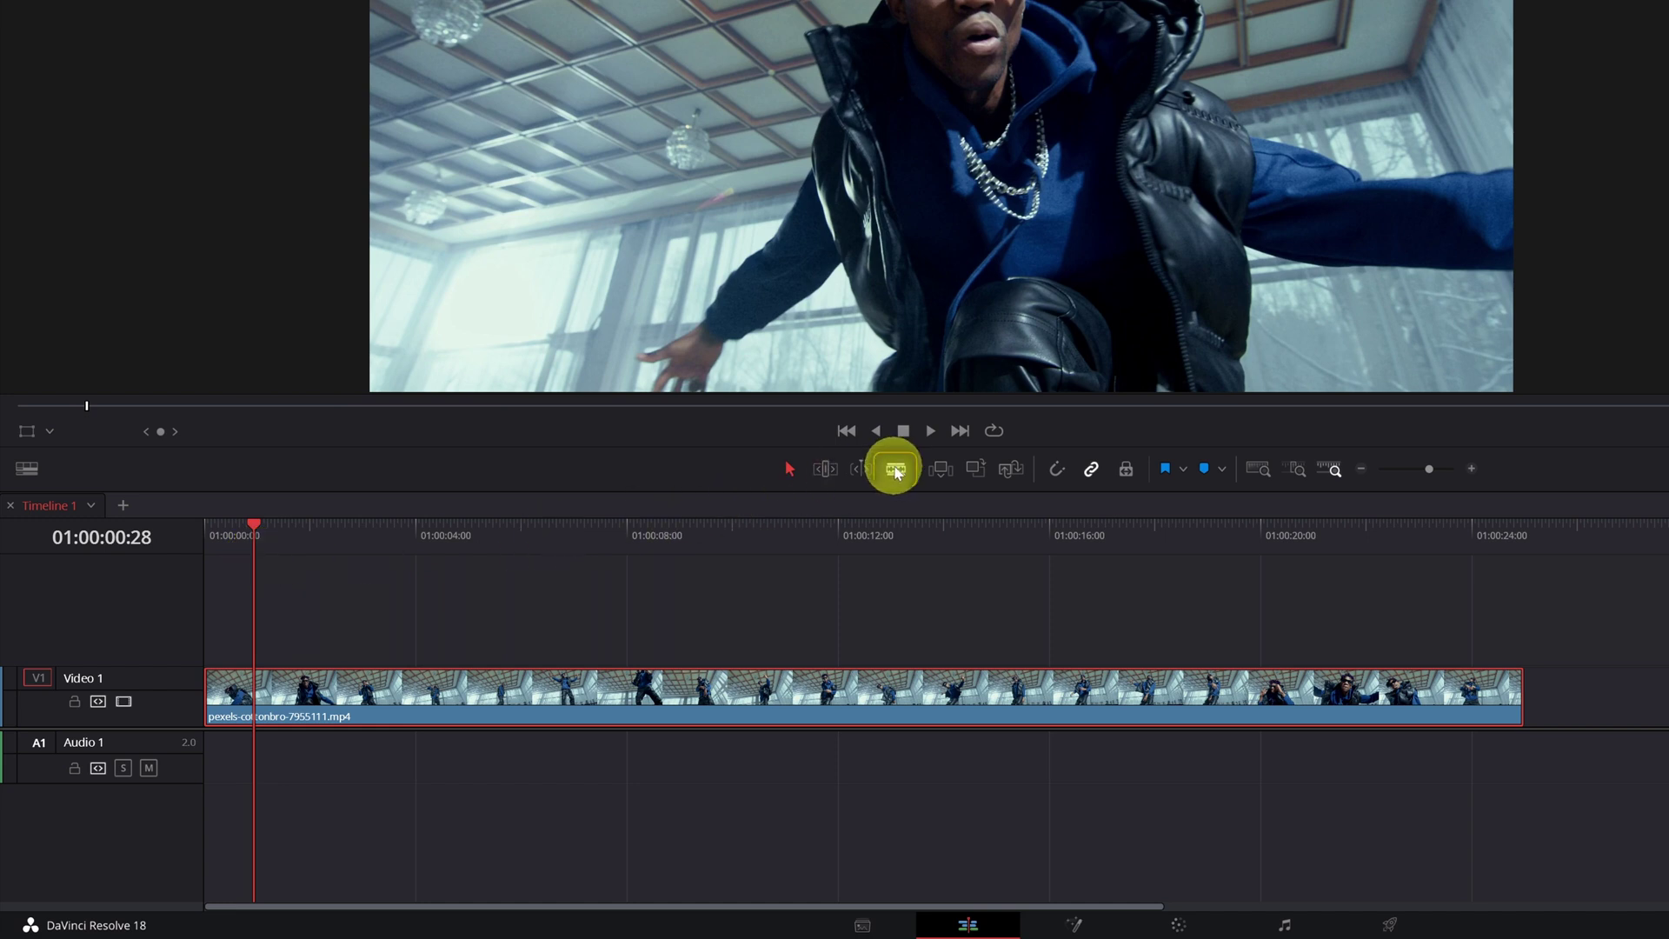
{"action": "left_click", "coordinate": [896, 471]}
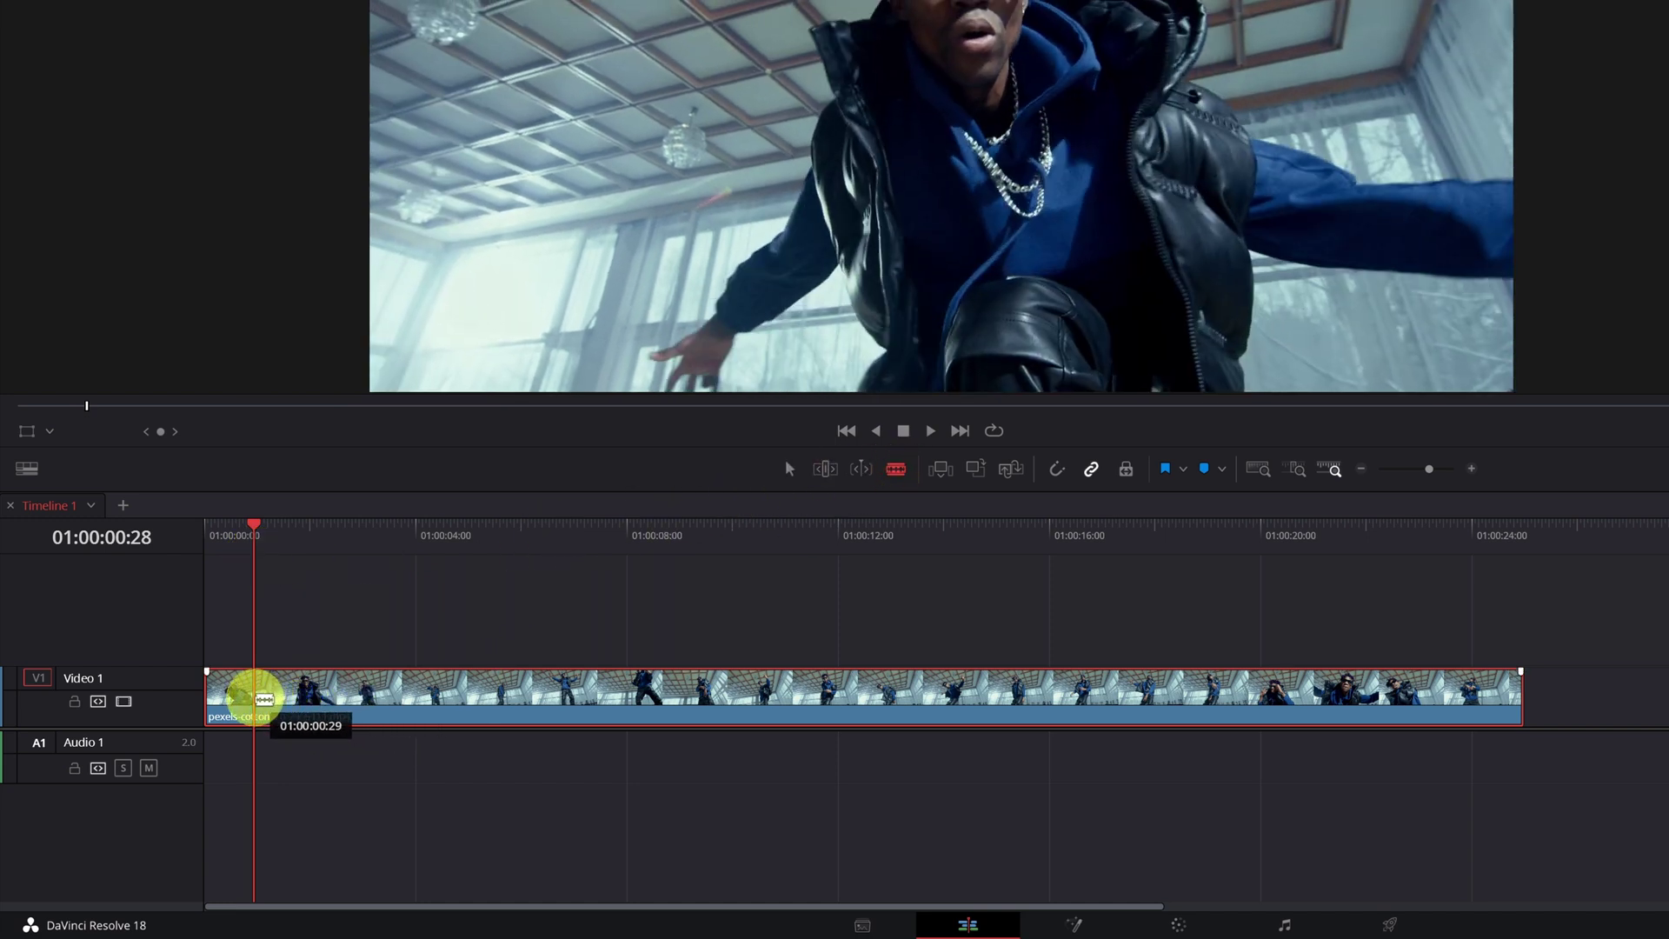
{"action": "left_click", "coordinate": [253, 699]}
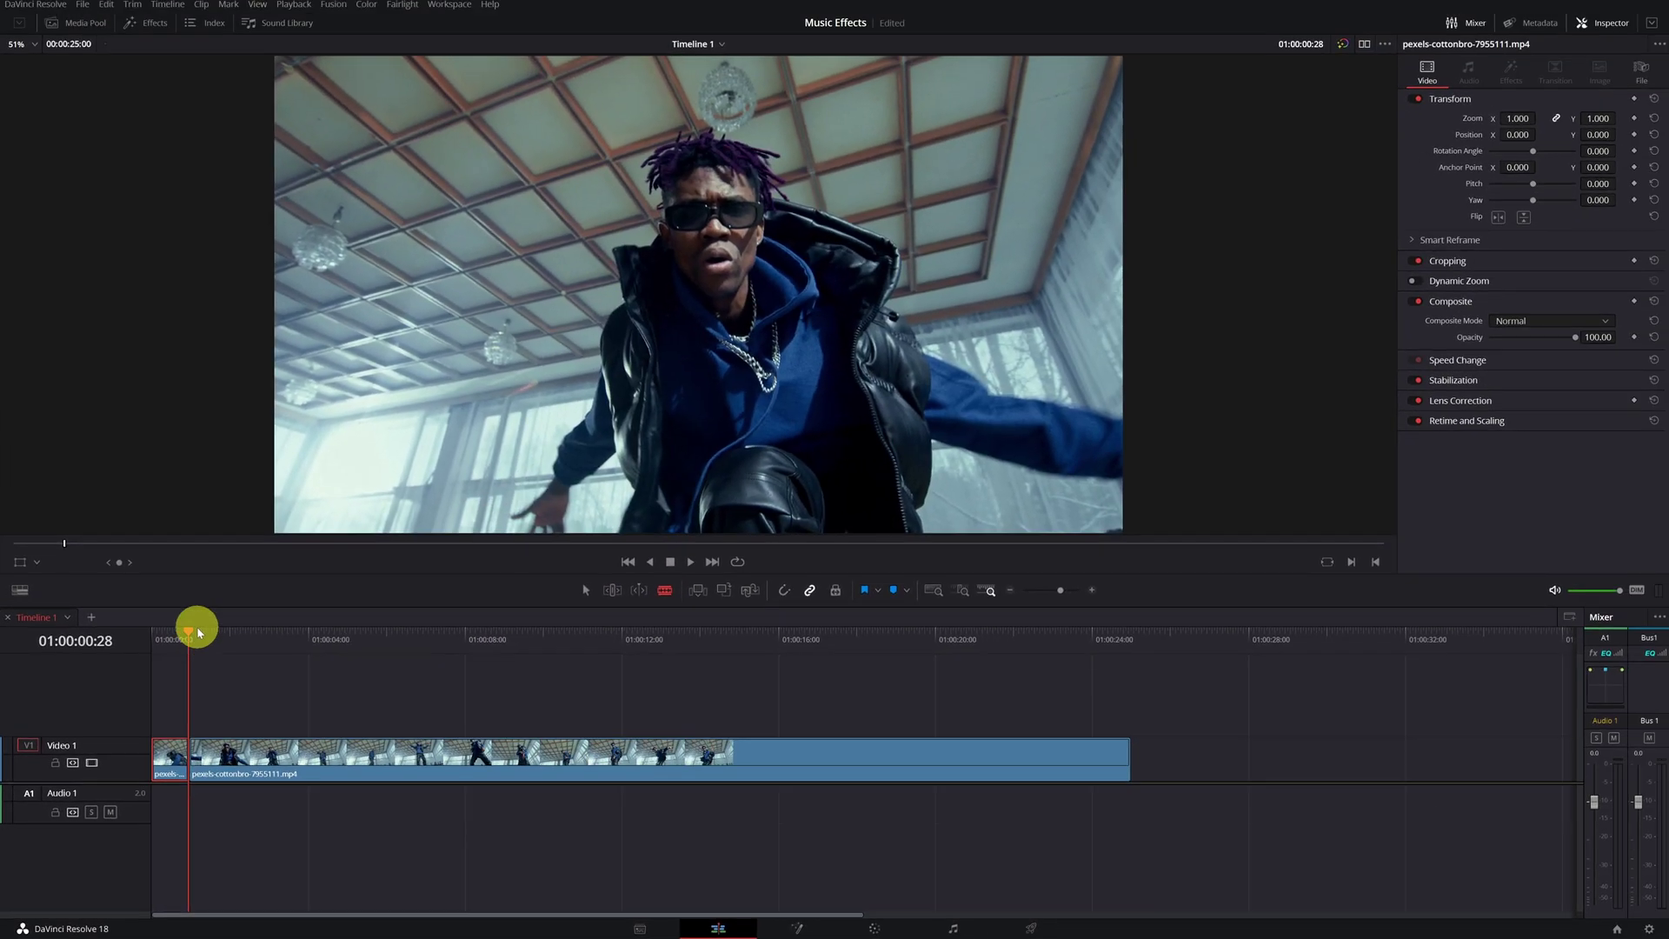
Step: Split the clip at 01:00:02:13 and delete the section between the two cuts, closing the gap
{"action": "left_click_drag", "start_coordinate": [262, 528], "coordinate": [271, 528]}
{"action": "left_click_drag", "start_coordinate": [203, 637], "coordinate": [246, 658]}
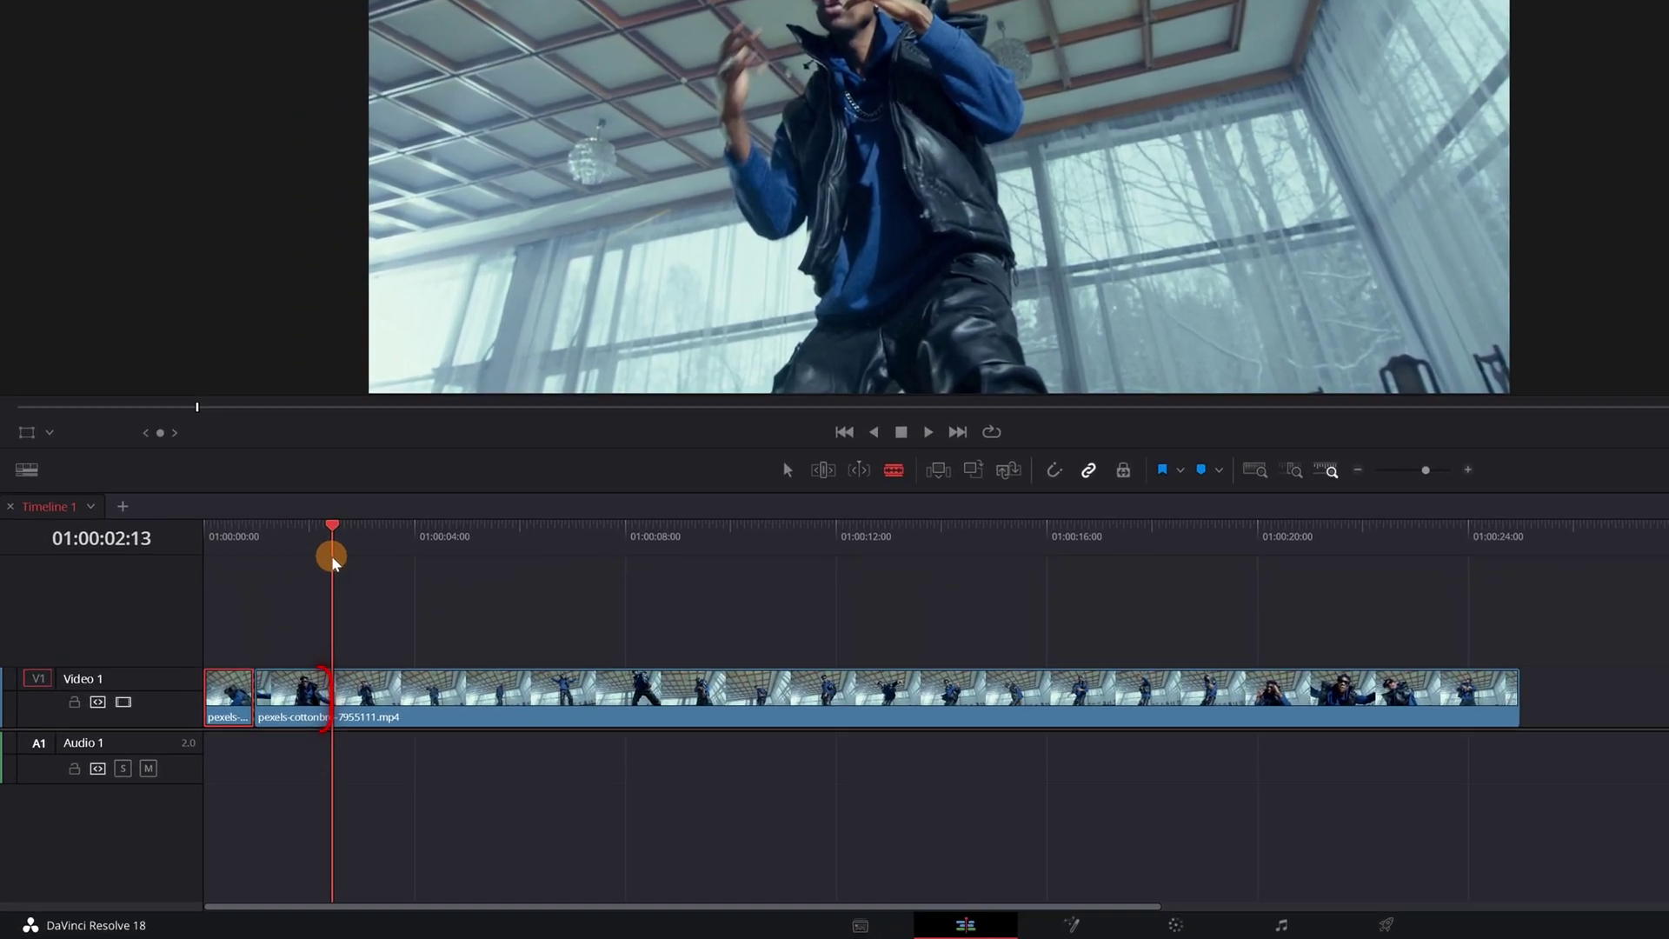
{"action": "left_click_drag", "start_coordinate": [333, 563], "coordinate": [333, 562]}
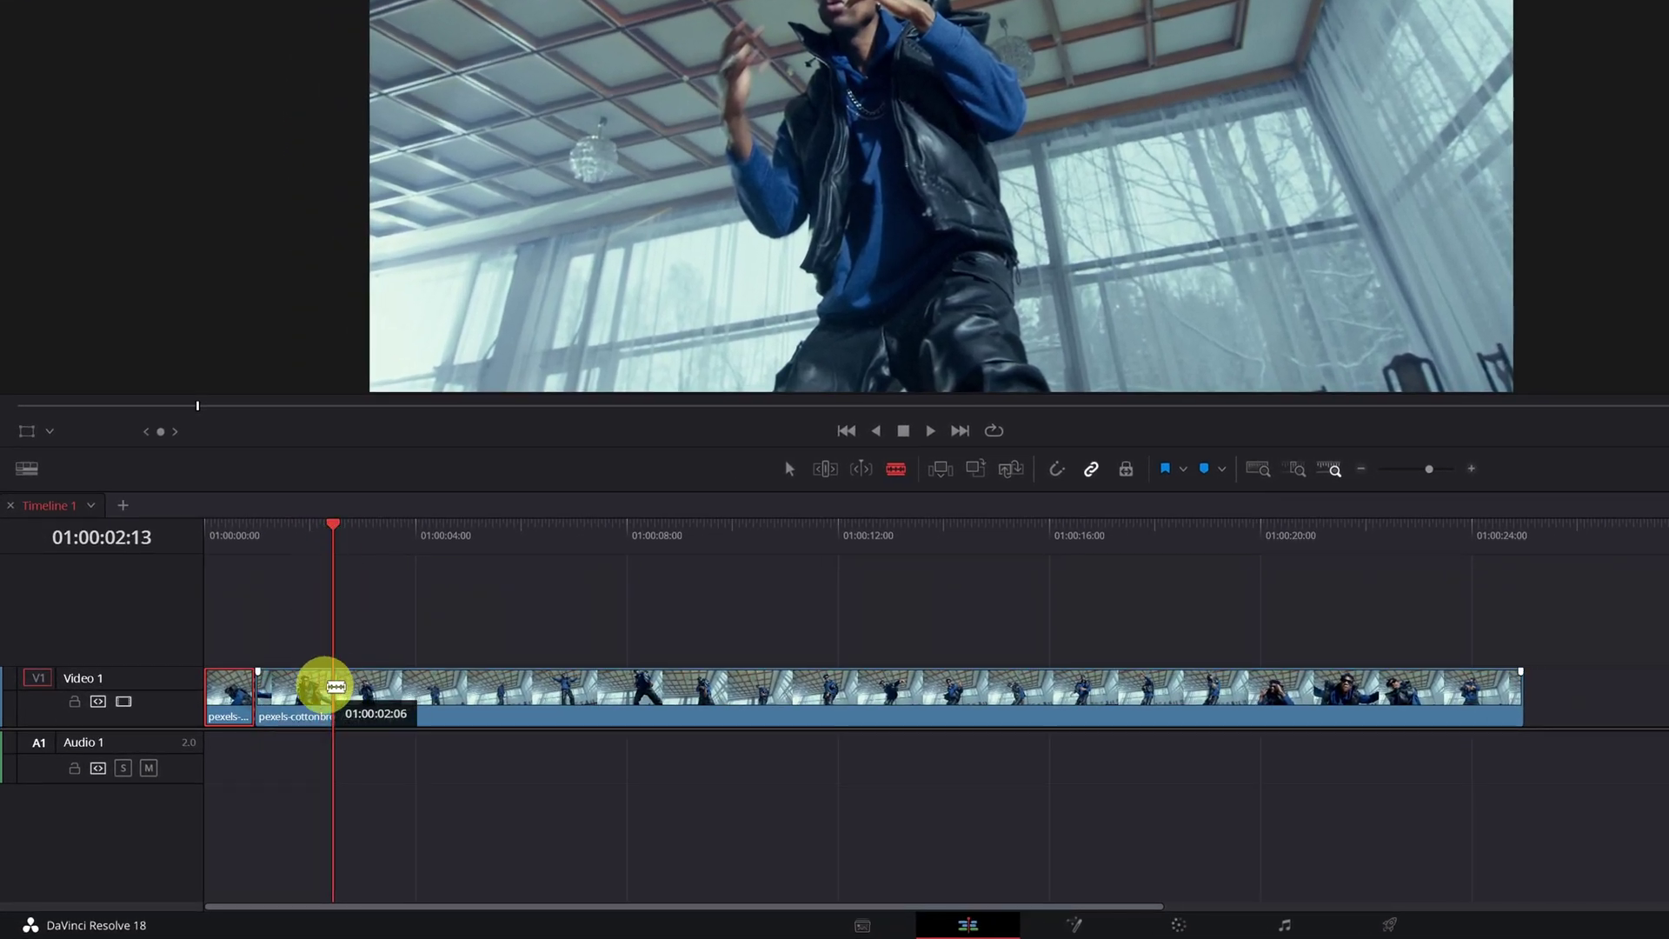
{"action": "left_click", "coordinate": [336, 688]}
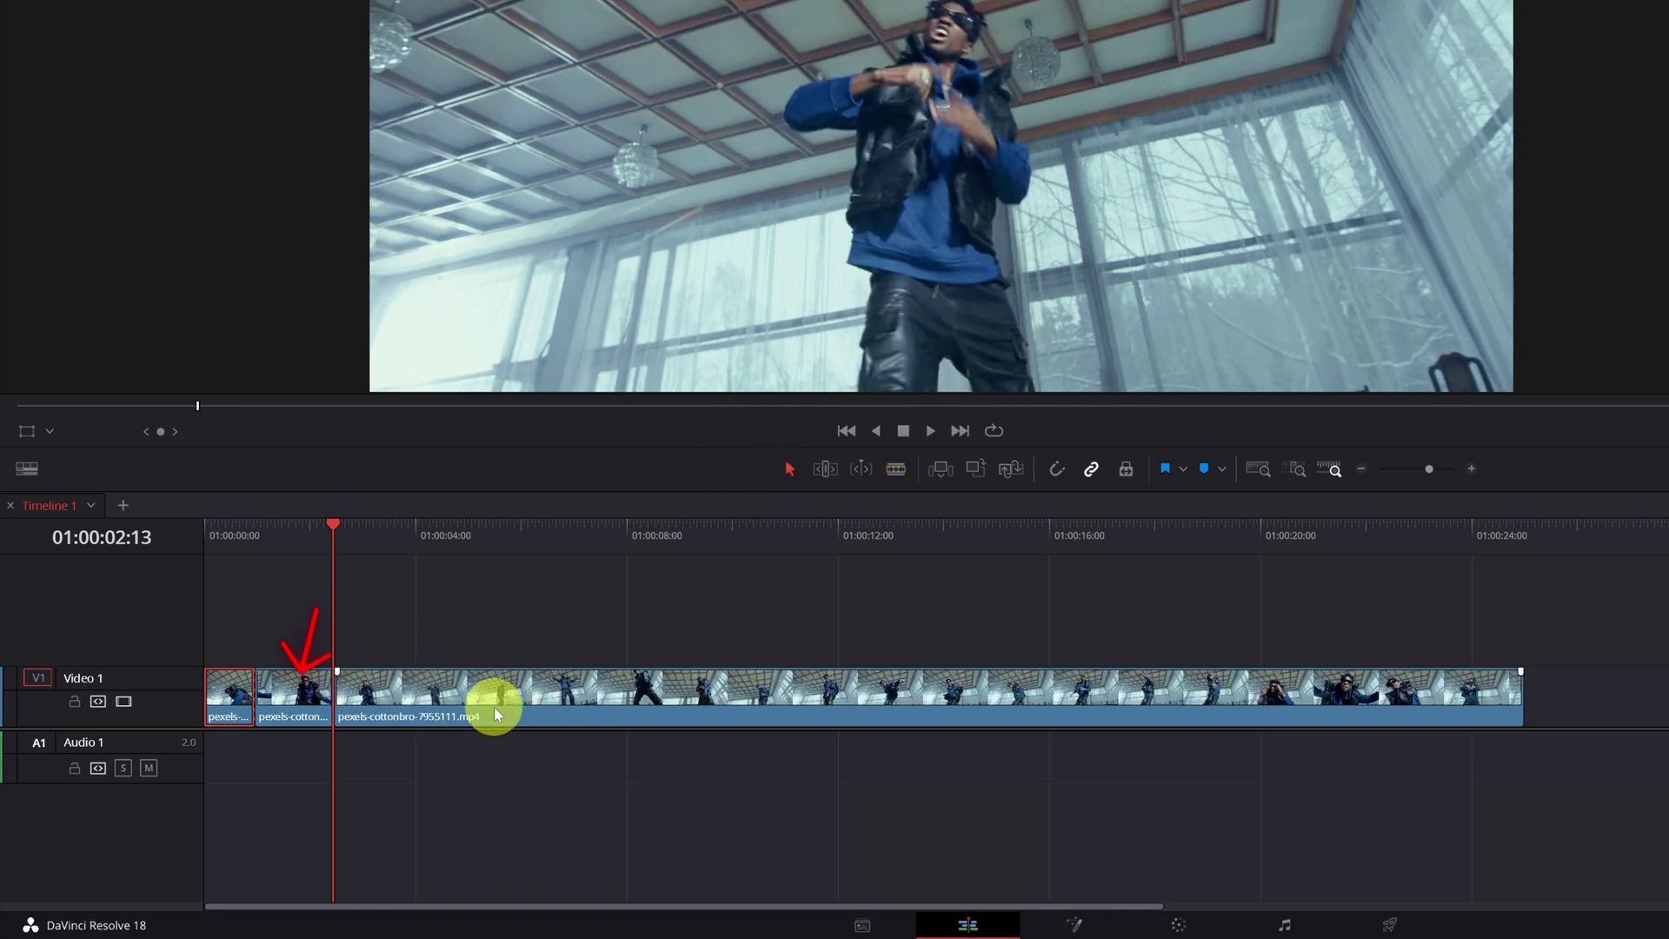
{"action": "left_click_drag", "start_coordinate": [497, 701], "coordinate": [421, 711]}
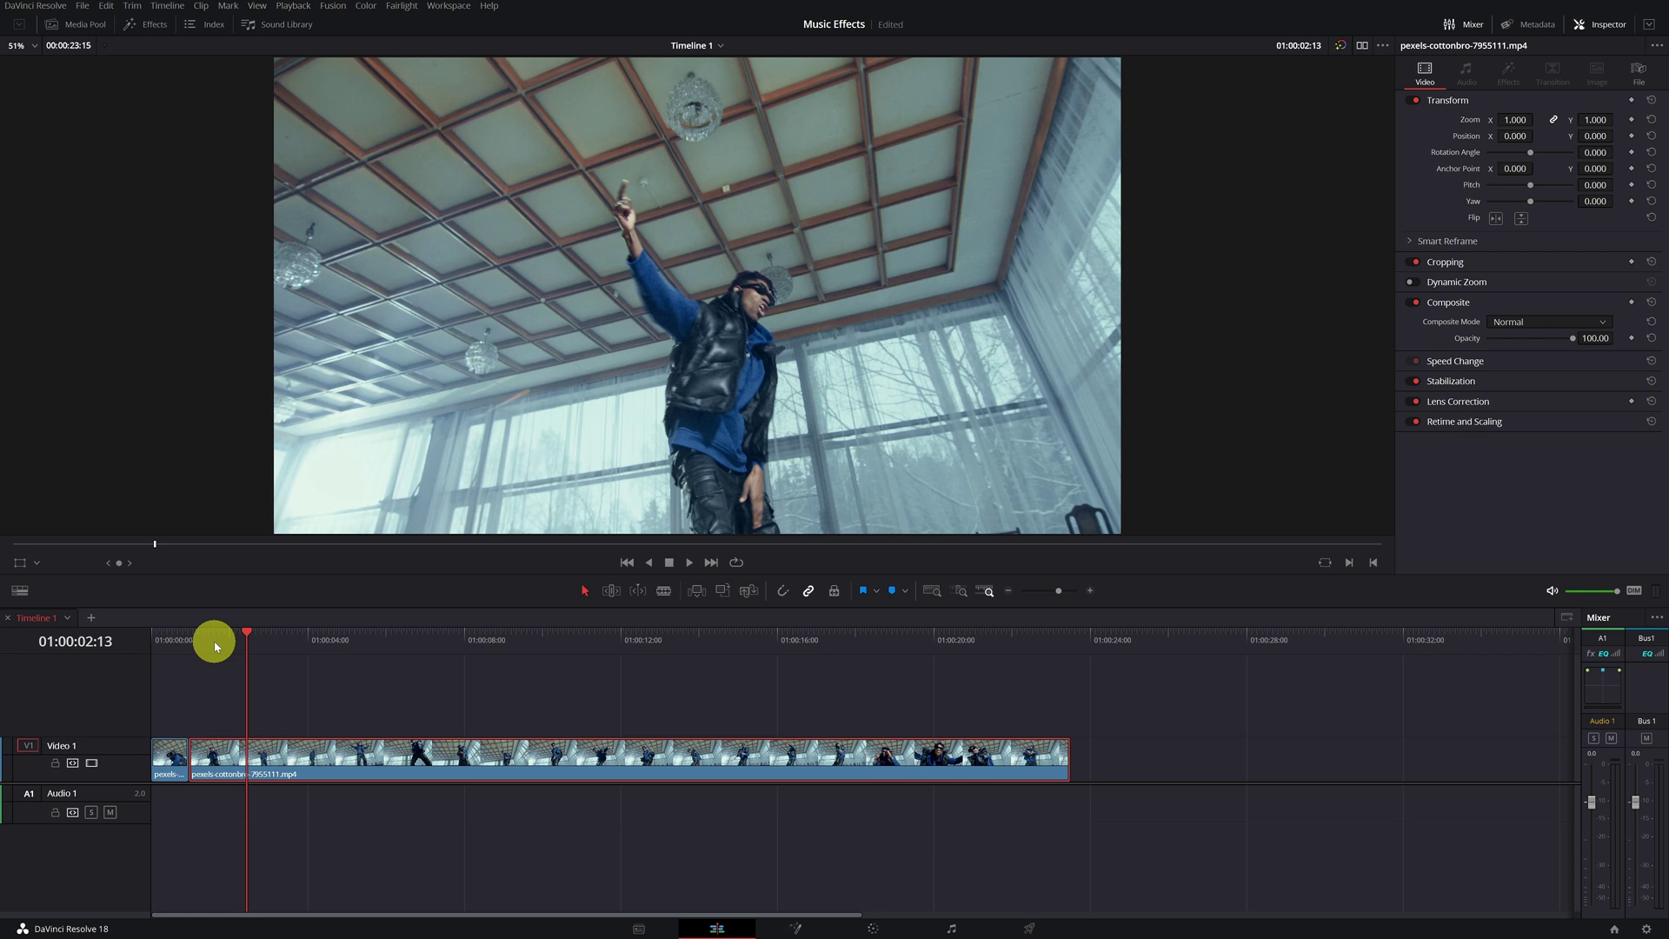
Step: Split the remaining long clip at 01:00:02:29
{"action": "left_click_drag", "start_coordinate": [209, 640], "coordinate": [269, 659]}
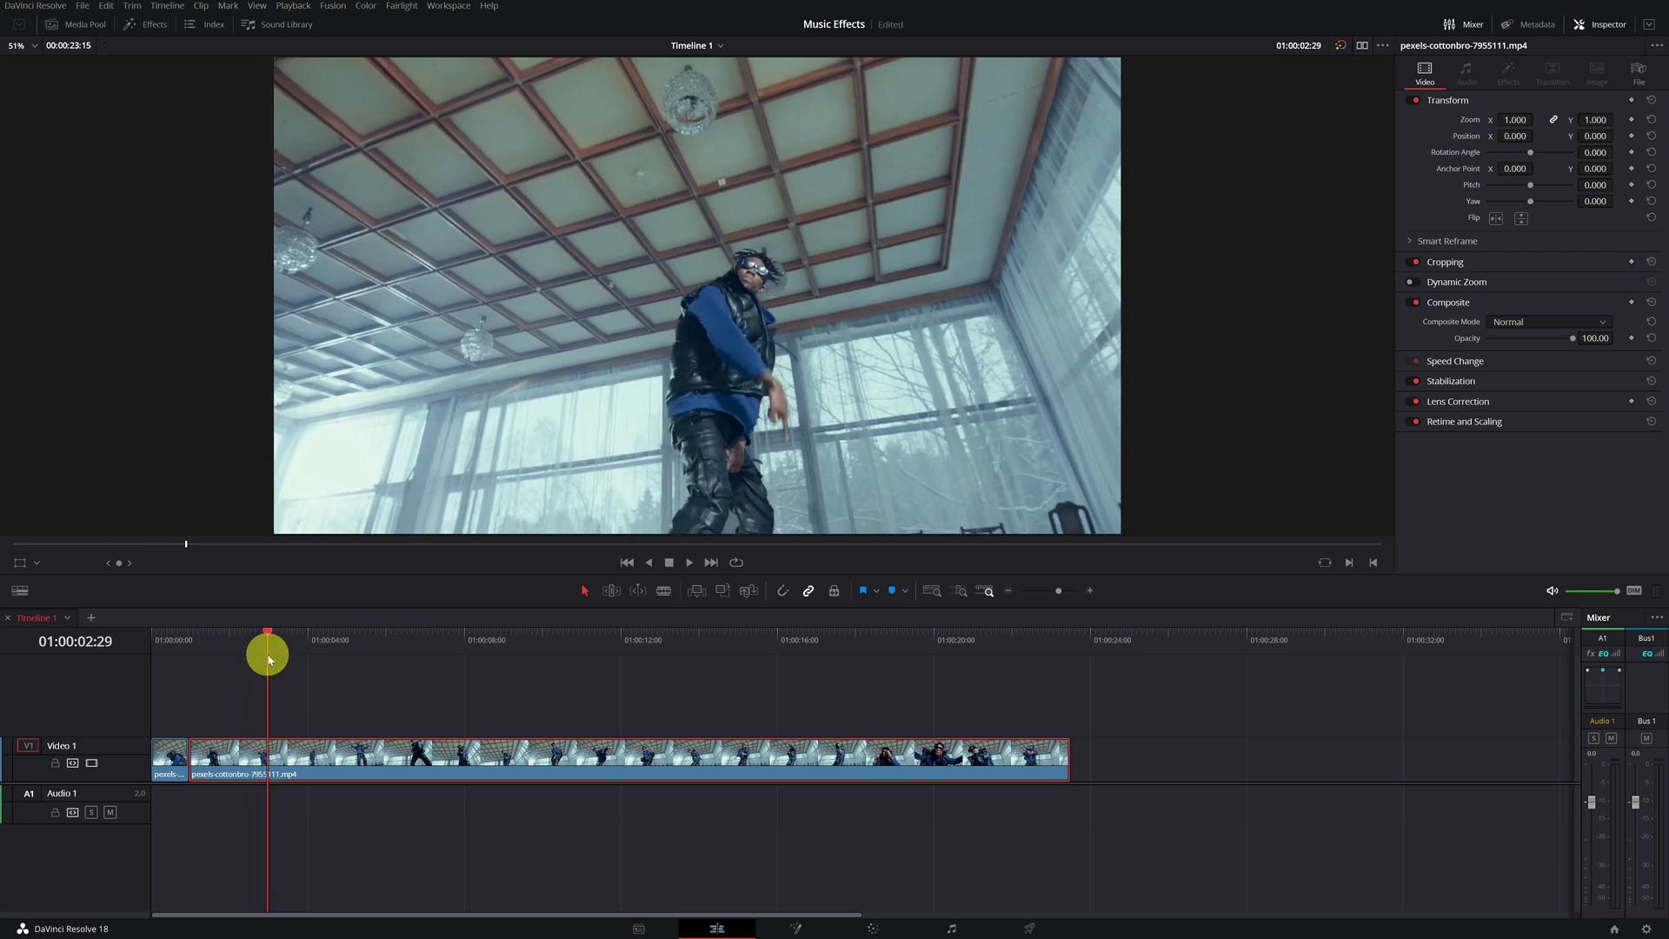
{"action": "key", "text": "b"}
{"action": "left_click", "coordinate": [269, 756]}
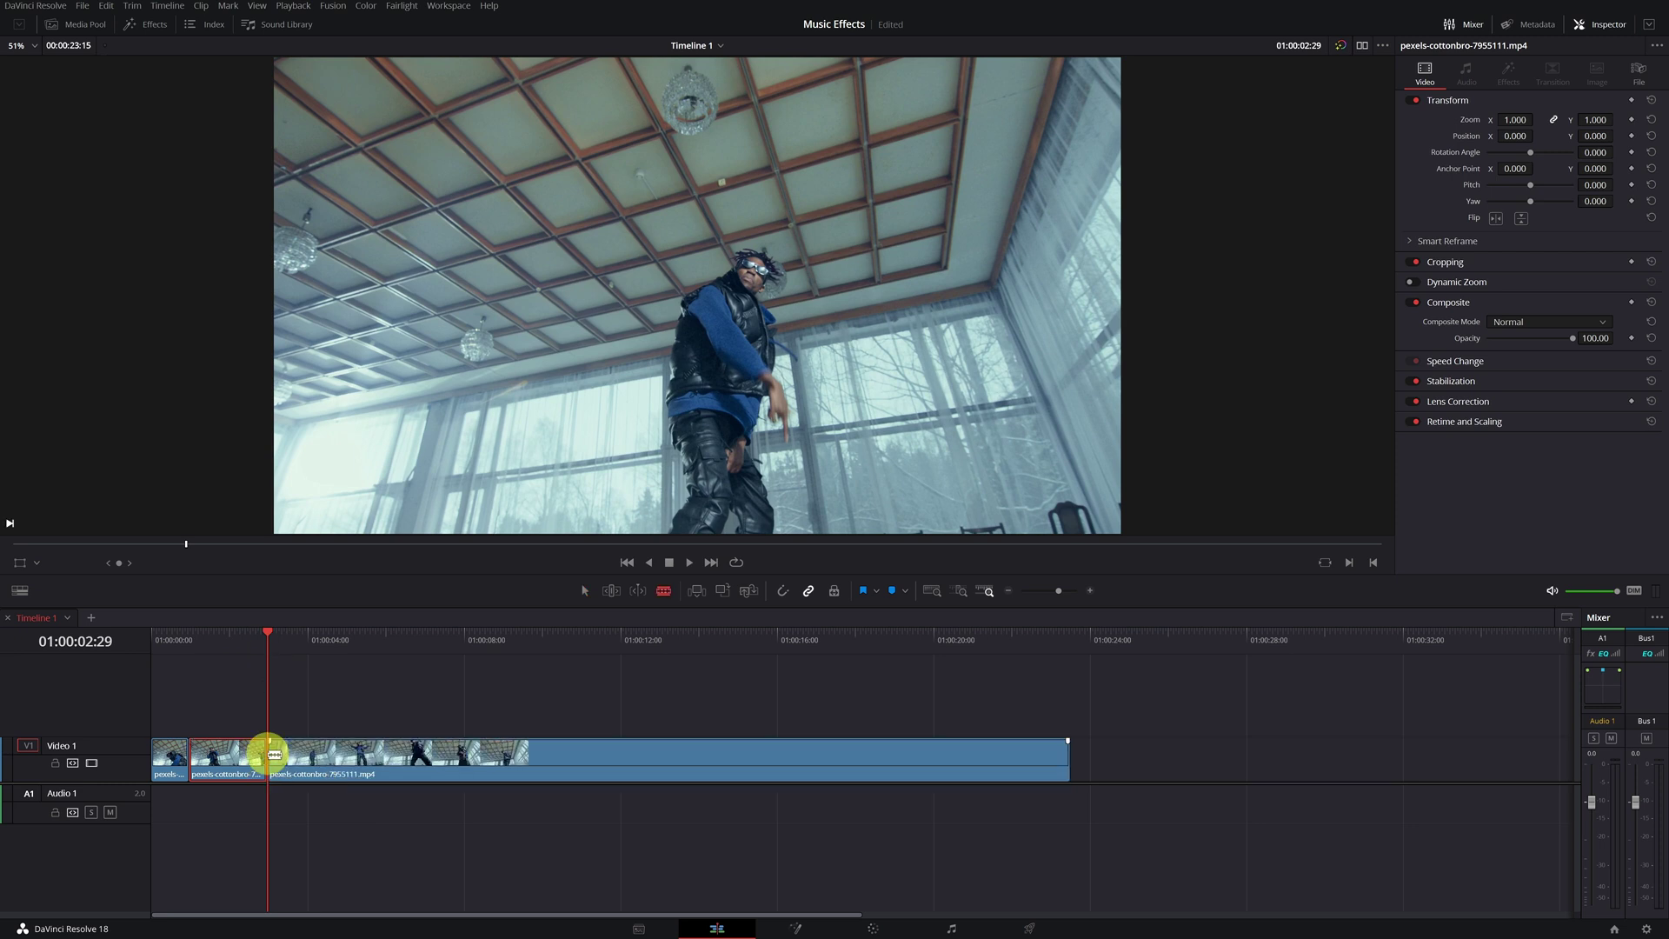
Step: Split the footage at 01:00:07:13 and remove the section back to the previous cut, closing the gap
{"action": "left_click_drag", "start_coordinate": [268, 633], "coordinate": [443, 652]}
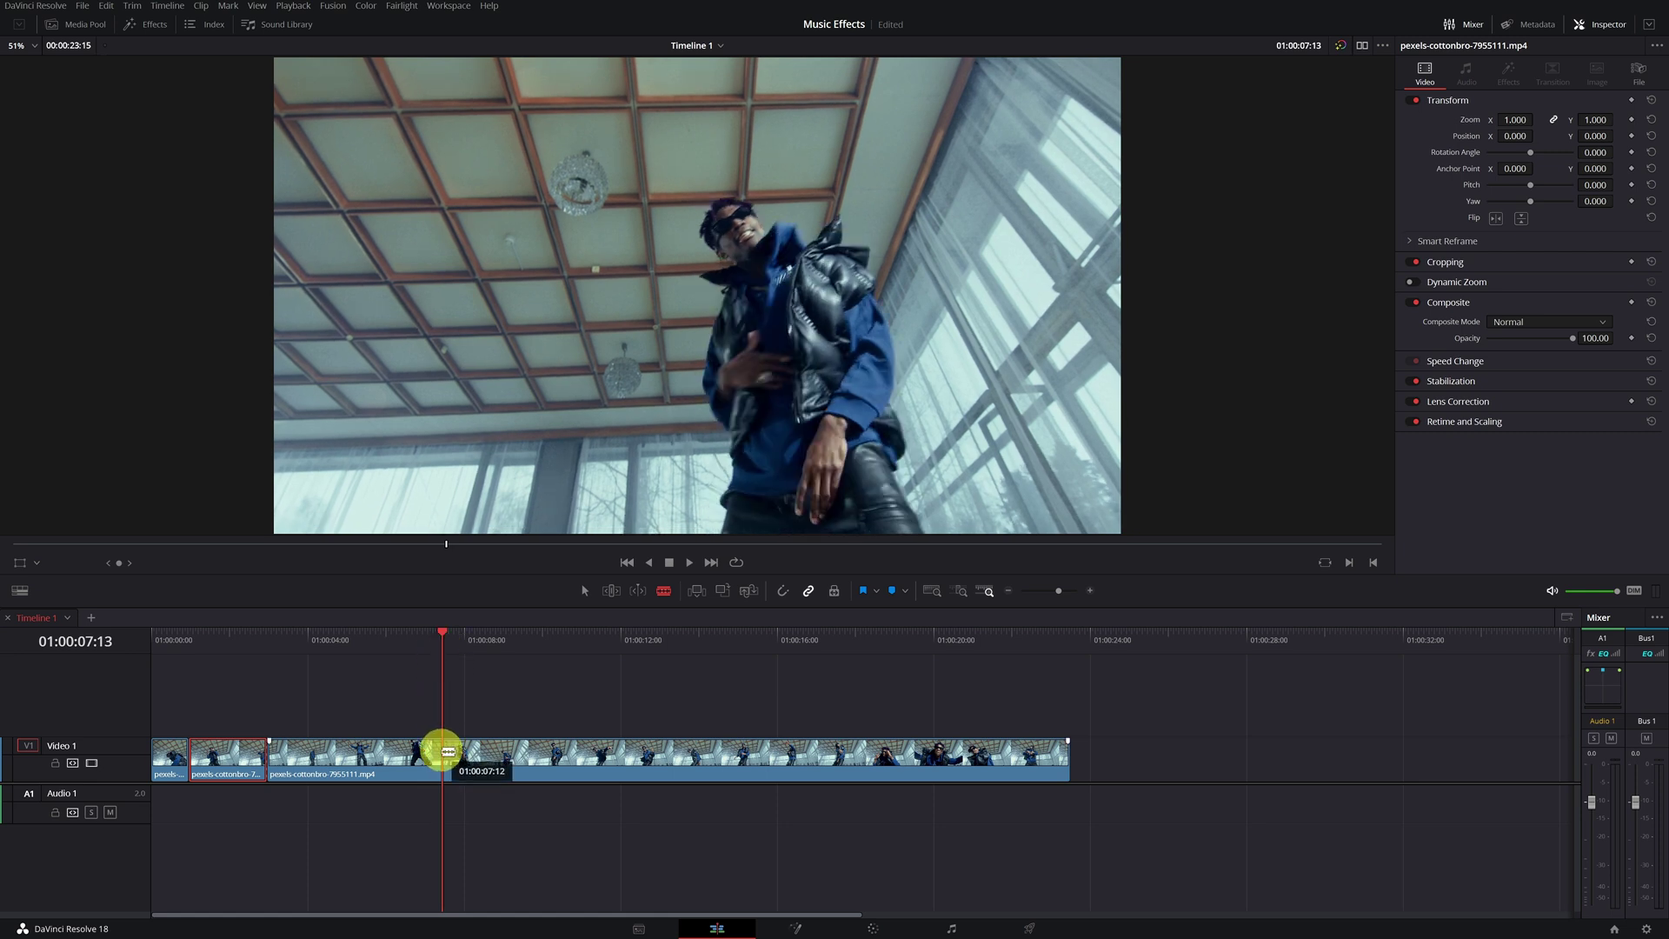
{"action": "left_click", "coordinate": [444, 753]}
{"action": "left_click_drag", "start_coordinate": [449, 753], "coordinate": [290, 762]}
{"action": "key", "text": "a"}
Step: Cut a section out of the long clip after about 01:00:06:00 and split the remaining footage at 01:00:08:11
{"action": "left_click", "coordinate": [266, 653]}
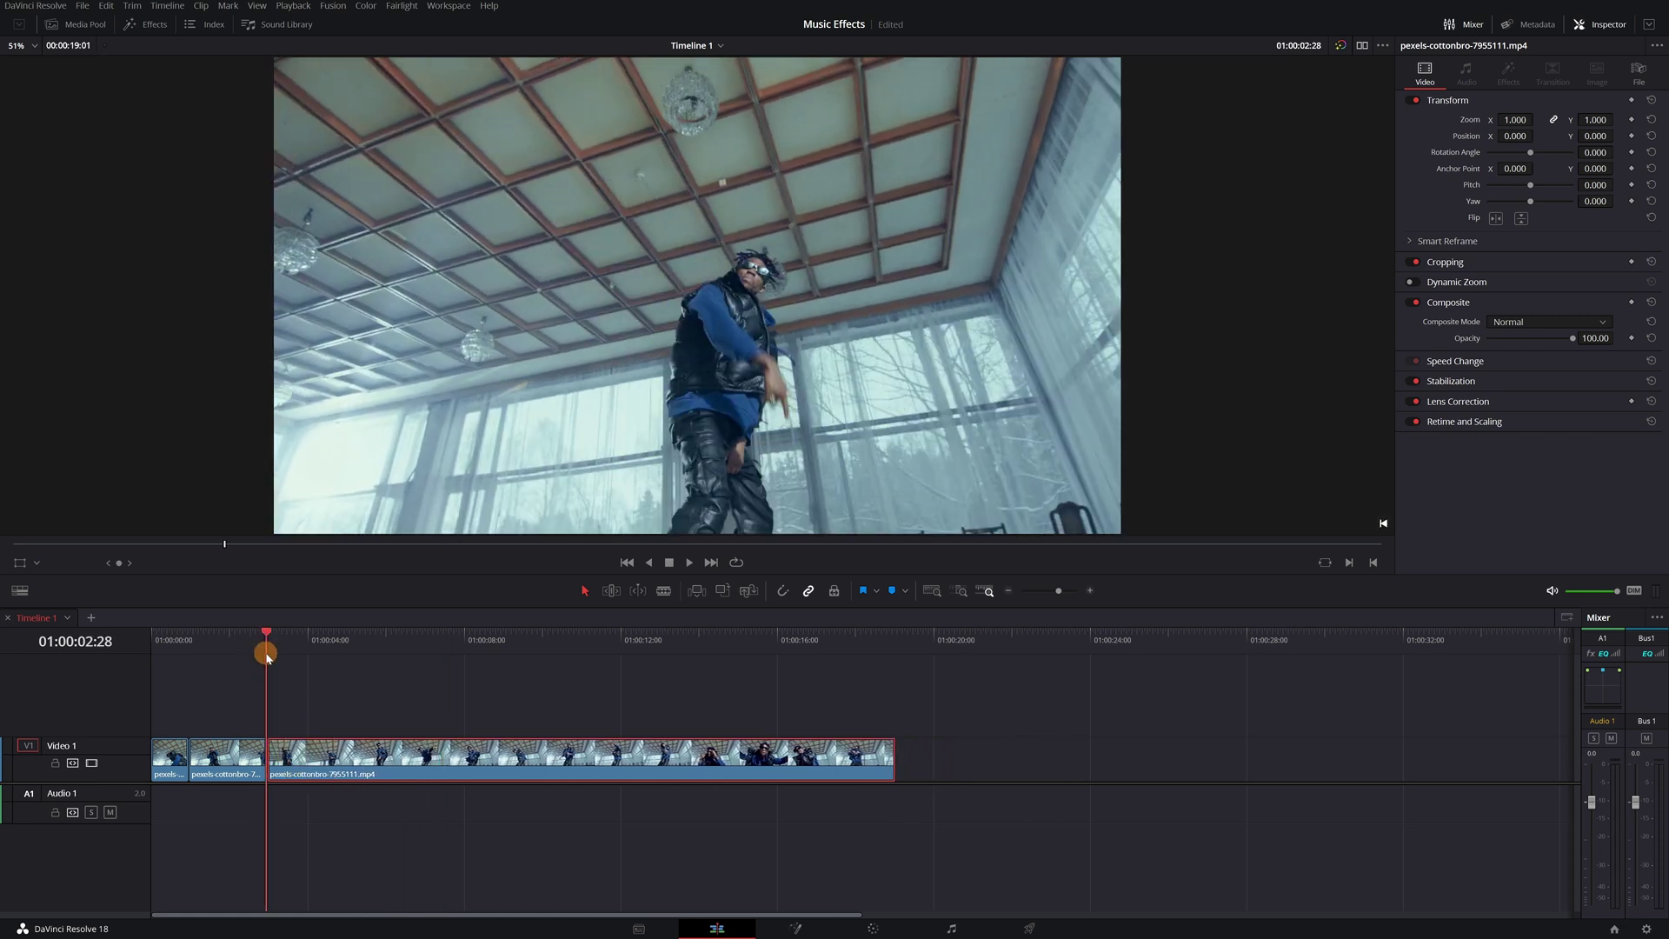
{"action": "left_click_drag", "start_coordinate": [278, 661], "coordinate": [279, 763]}
{"action": "left_click", "coordinate": [262, 648]}
{"action": "left_click_drag", "start_coordinate": [262, 648], "coordinate": [478, 746]}
{"action": "key", "text": "ctrl+b"}
{"action": "key", "text": "ctrl+b"}
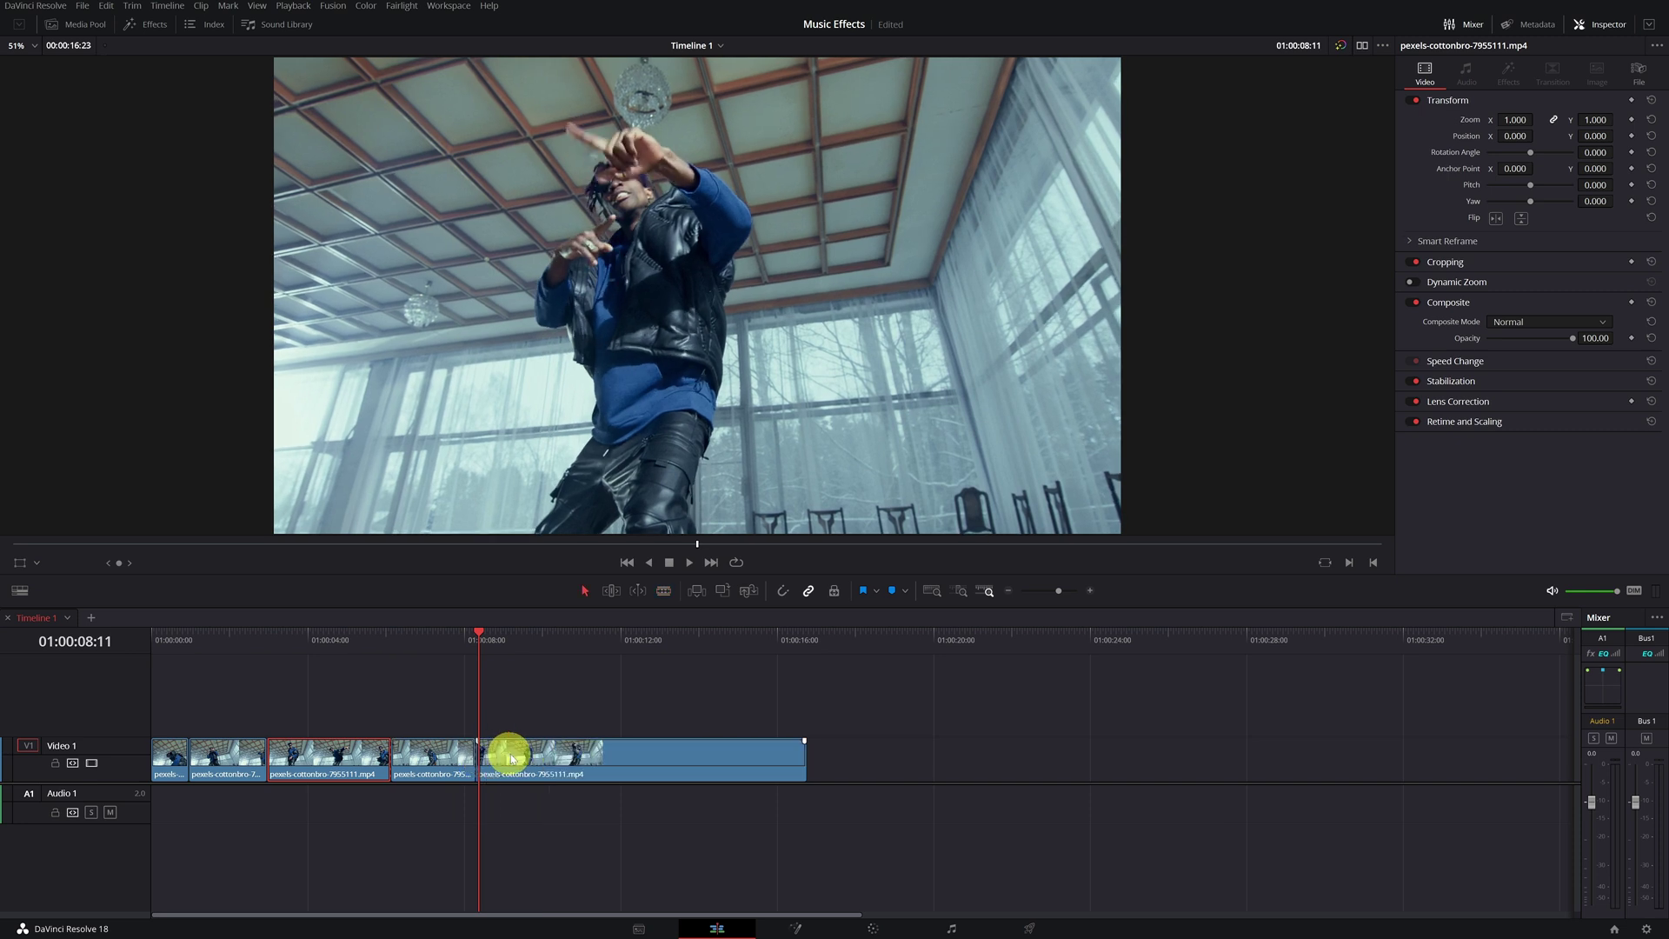
Step: Cut about four seconds of footage from around the split between the fourth and last clips, closing the gap
{"action": "left_click", "coordinate": [466, 765]}
{"action": "key", "text": "Delete"}
{"action": "left_click_drag", "start_coordinate": [478, 653], "coordinate": [525, 656]}
{"action": "key", "text": "b"}
{"action": "left_click", "coordinate": [461, 752]}
{"action": "key", "text": "a"}
{"action": "left_click_drag", "start_coordinate": [461, 757], "coordinate": [498, 759]}
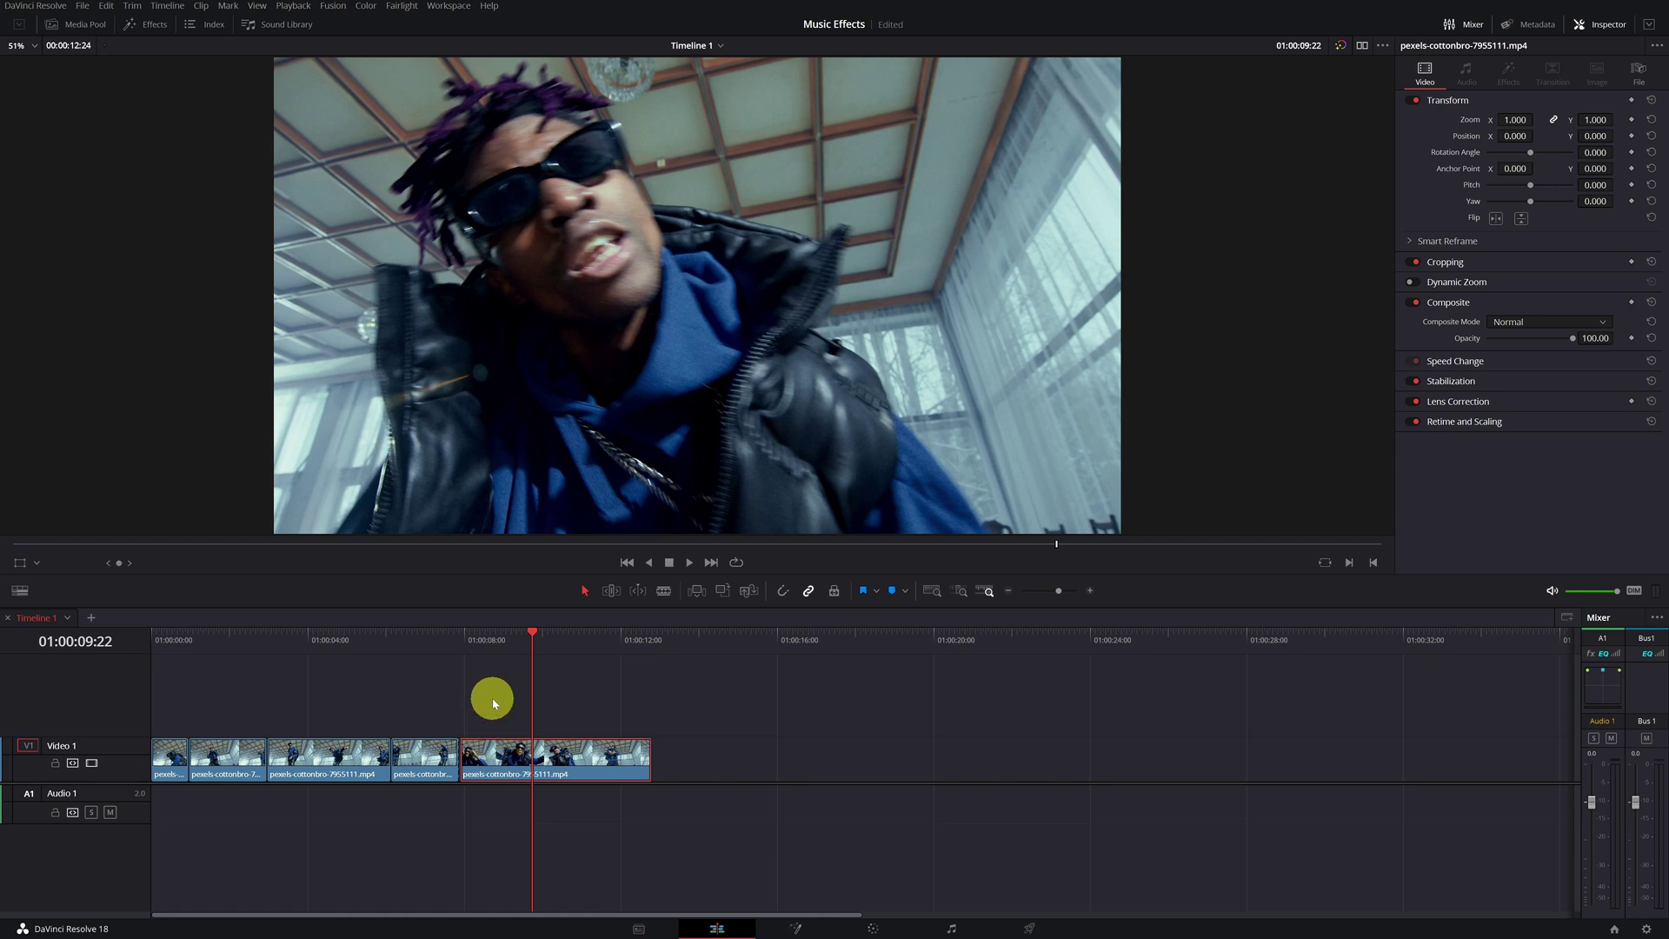
Step: Play the edited timeline from near its beginning to check the jump cuts
{"action": "left_click_drag", "start_coordinate": [532, 636], "coordinate": [175, 642]}
{"action": "key", "text": "space"}
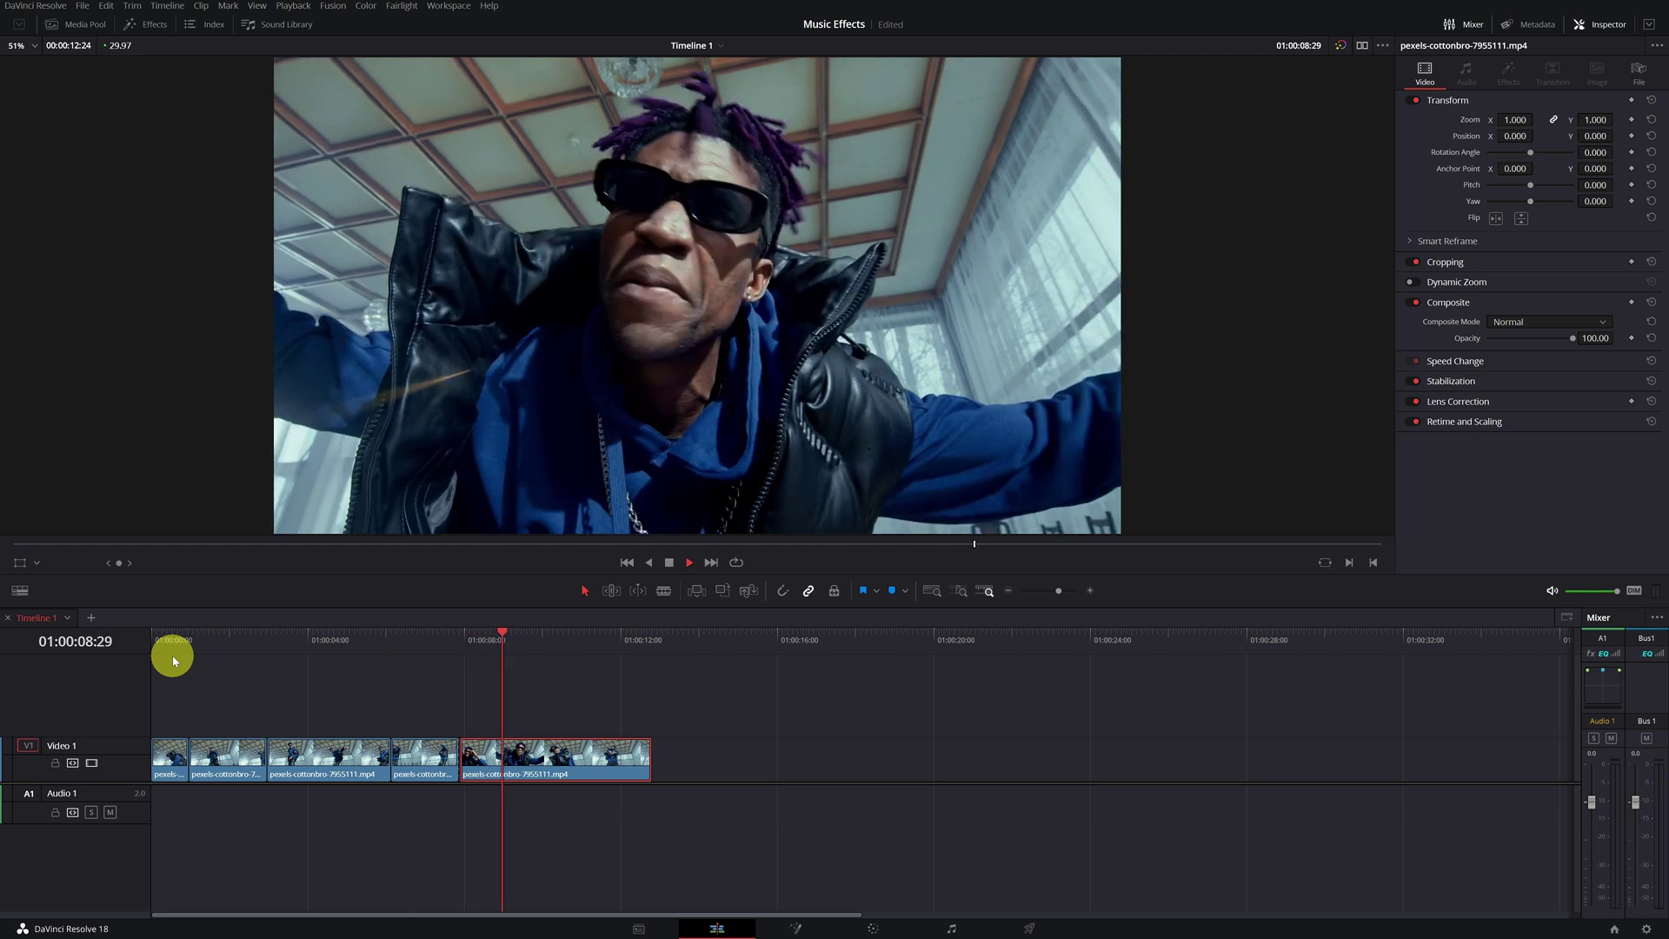
{"action": "left_click", "coordinate": [174, 658]}
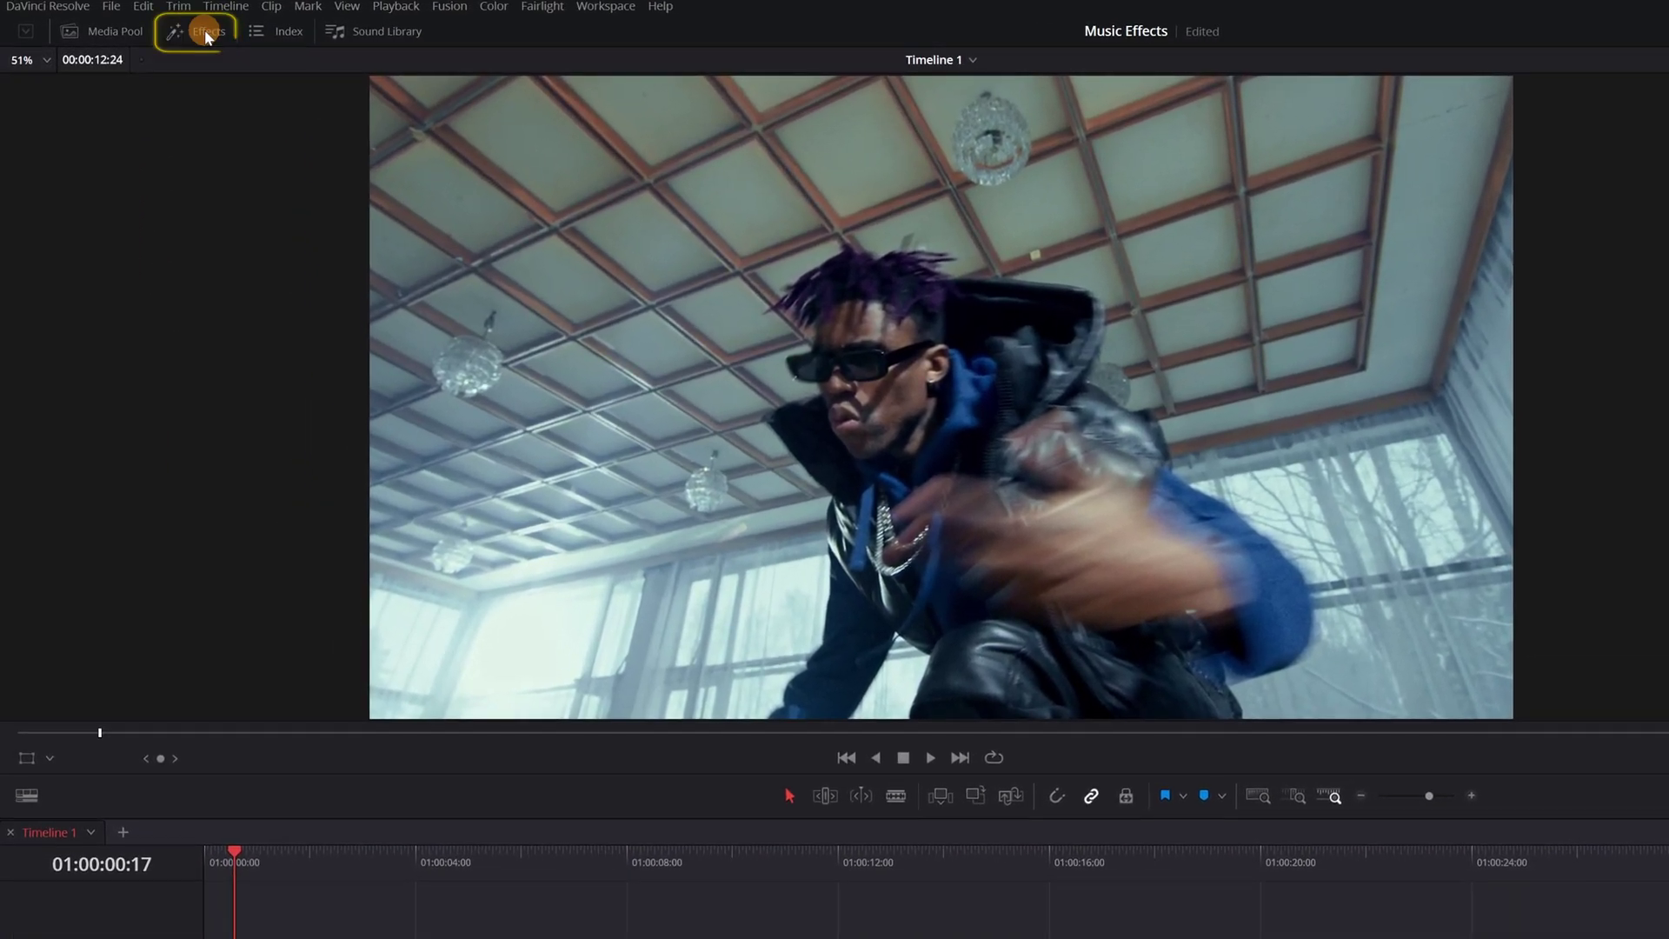
Step: Apply the Camera Shake Fusion transition to all four cuts between the clips and play the result
{"action": "left_click", "coordinate": [171, 27]}
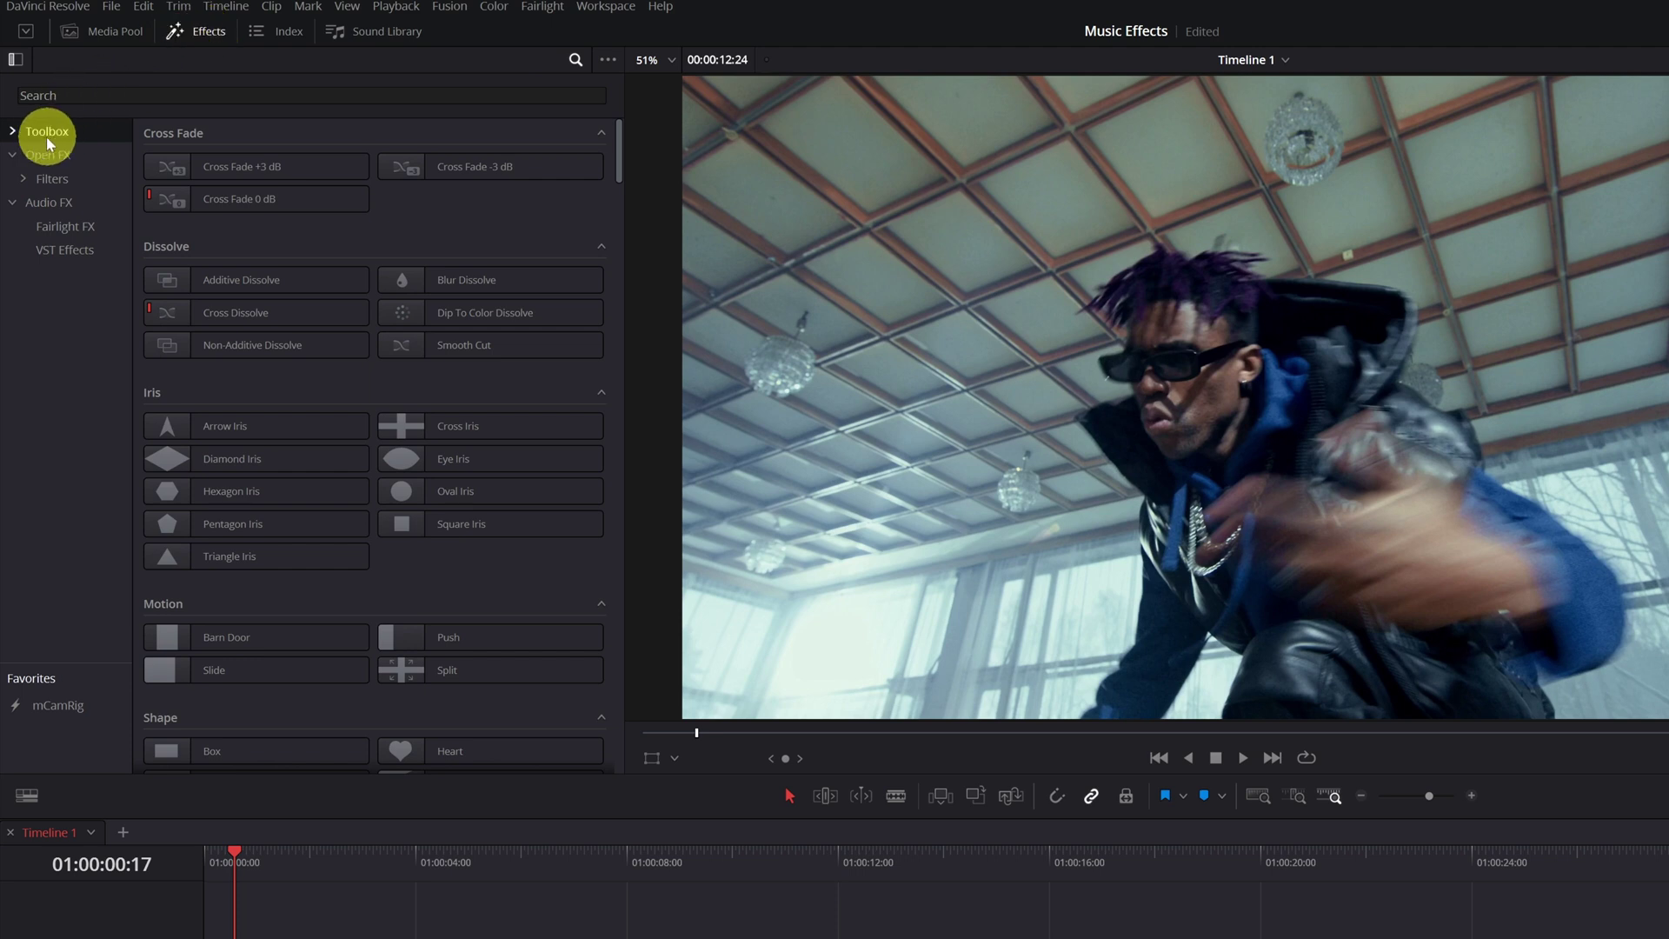
{"action": "left_click", "coordinate": [13, 132]}
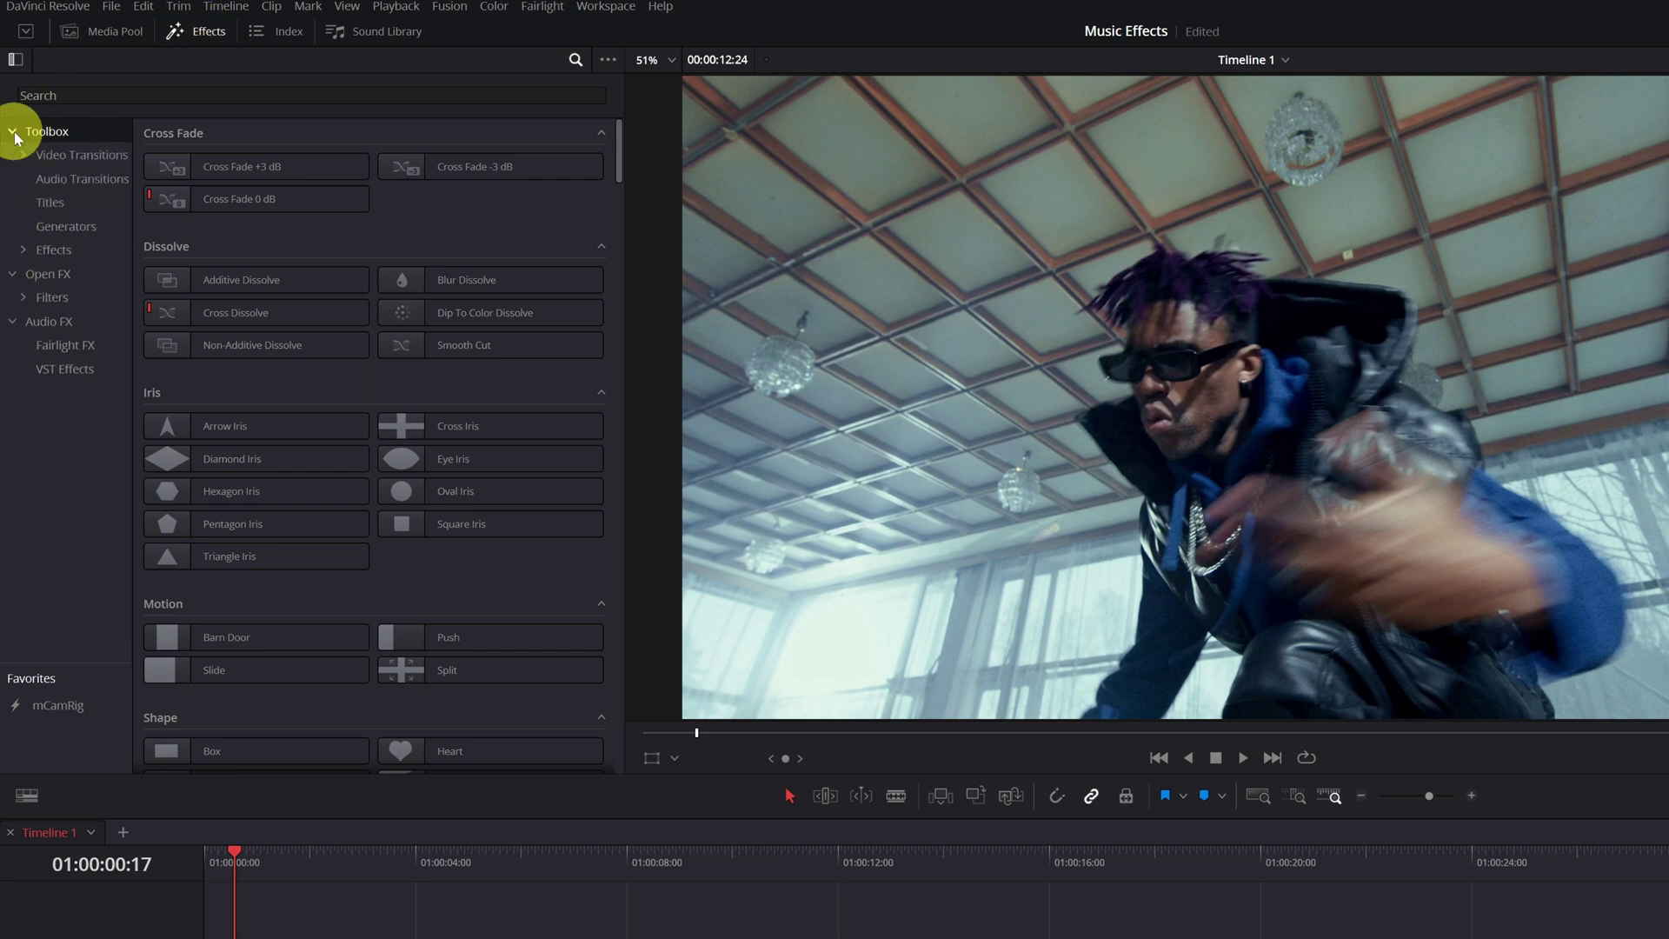
{"action": "left_click", "coordinate": [80, 157]}
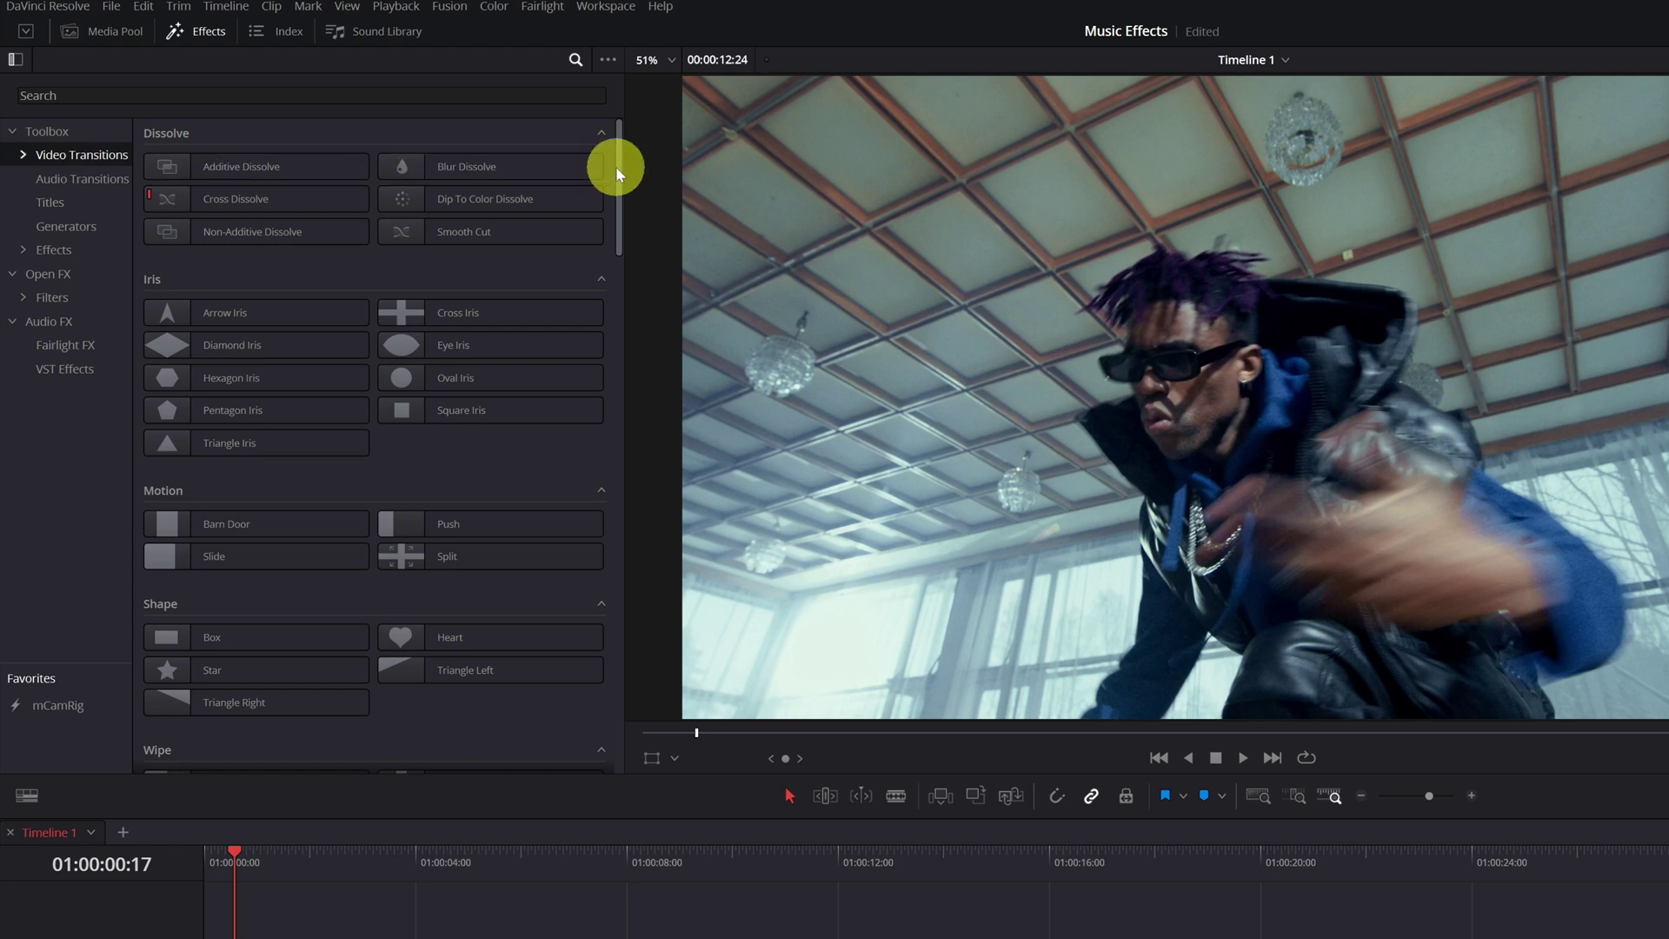
{"action": "left_click_drag", "start_coordinate": [616, 167], "coordinate": [613, 326]}
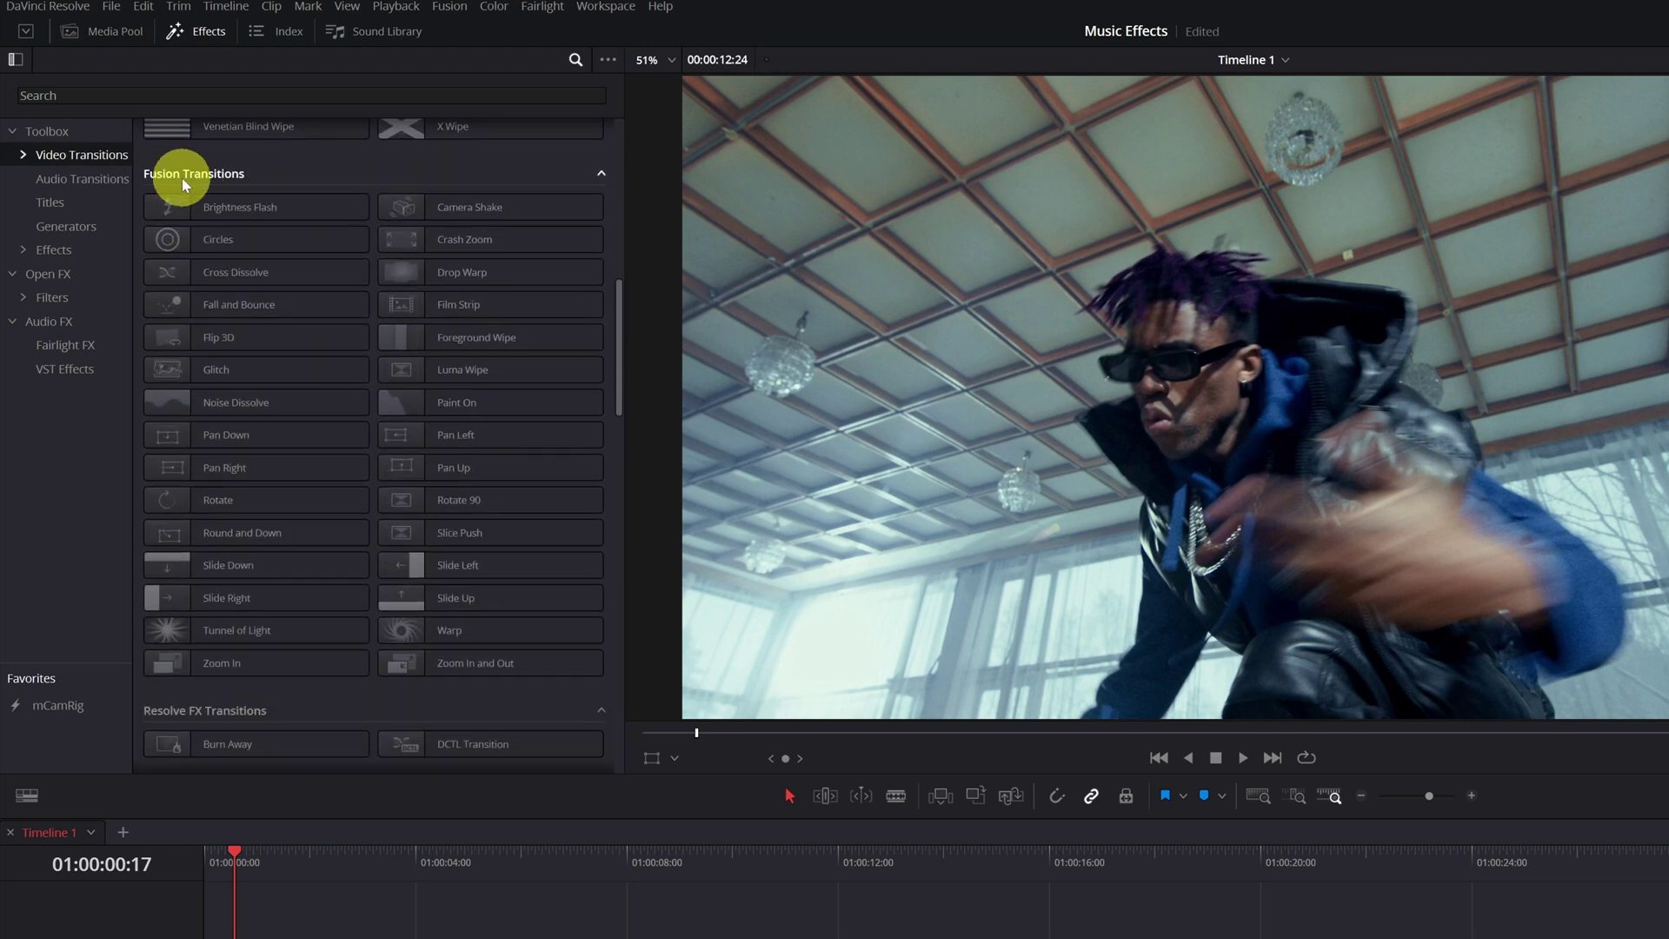
{"action": "mouse_move", "coordinate": [474, 211]}
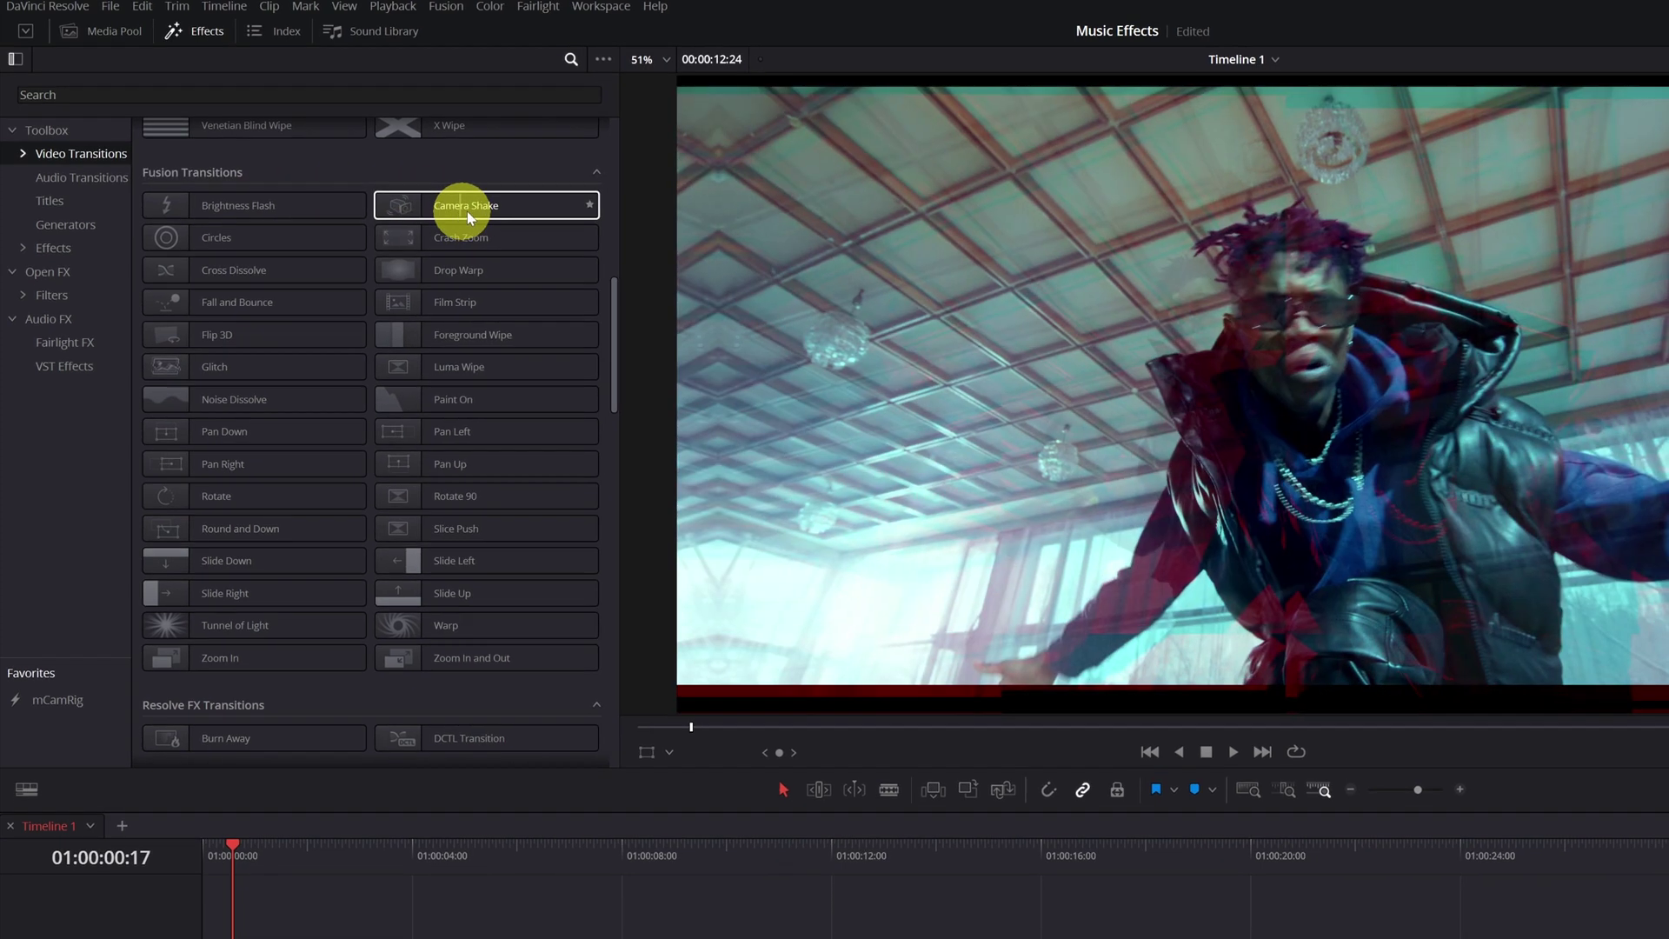
{"action": "left_click_drag", "start_coordinate": [467, 211], "coordinate": [392, 704]}
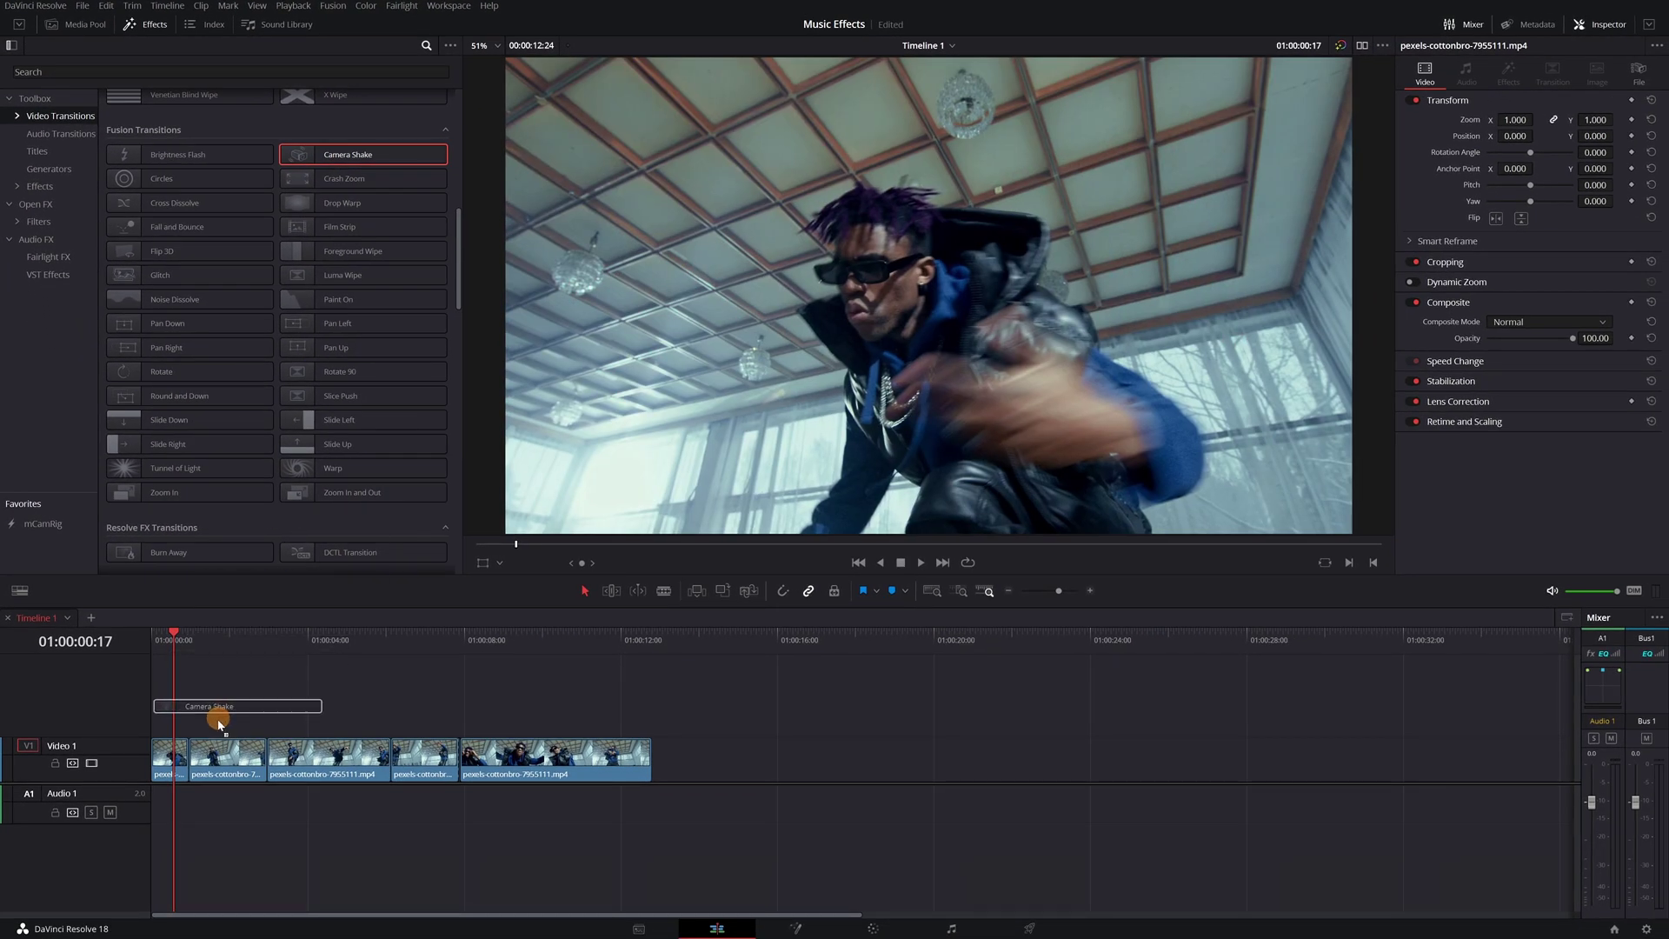
{"action": "left_click_drag", "start_coordinate": [219, 725], "coordinate": [392, 750]}
{"action": "left_click", "coordinate": [171, 648]}
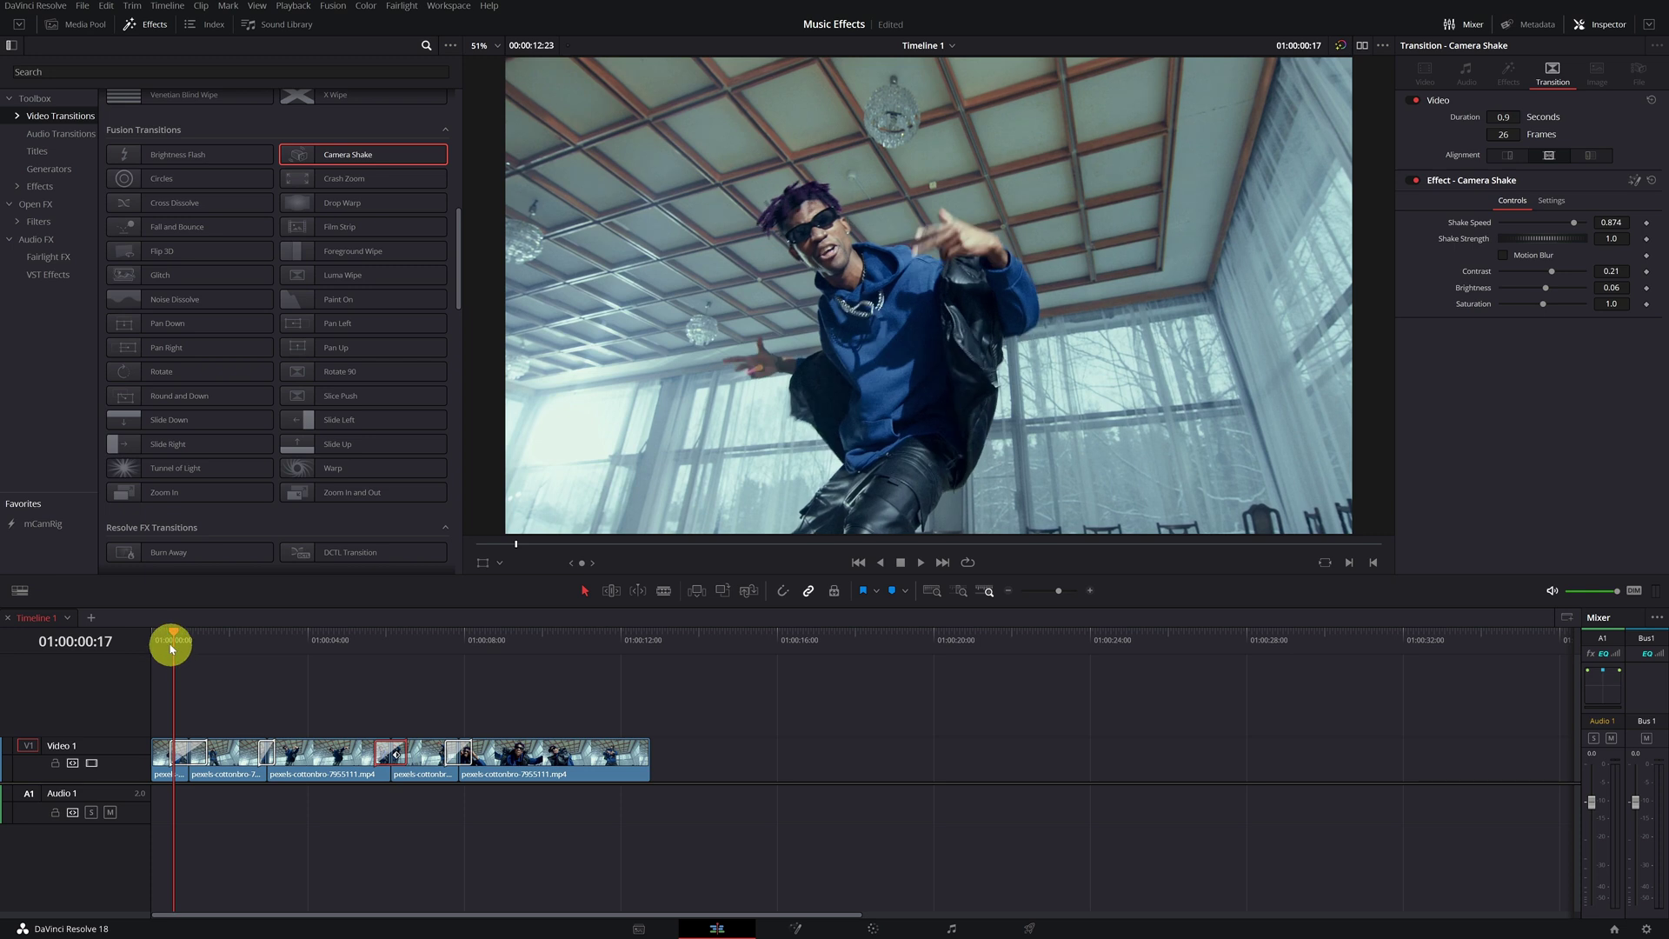
{"action": "key", "text": "space"}
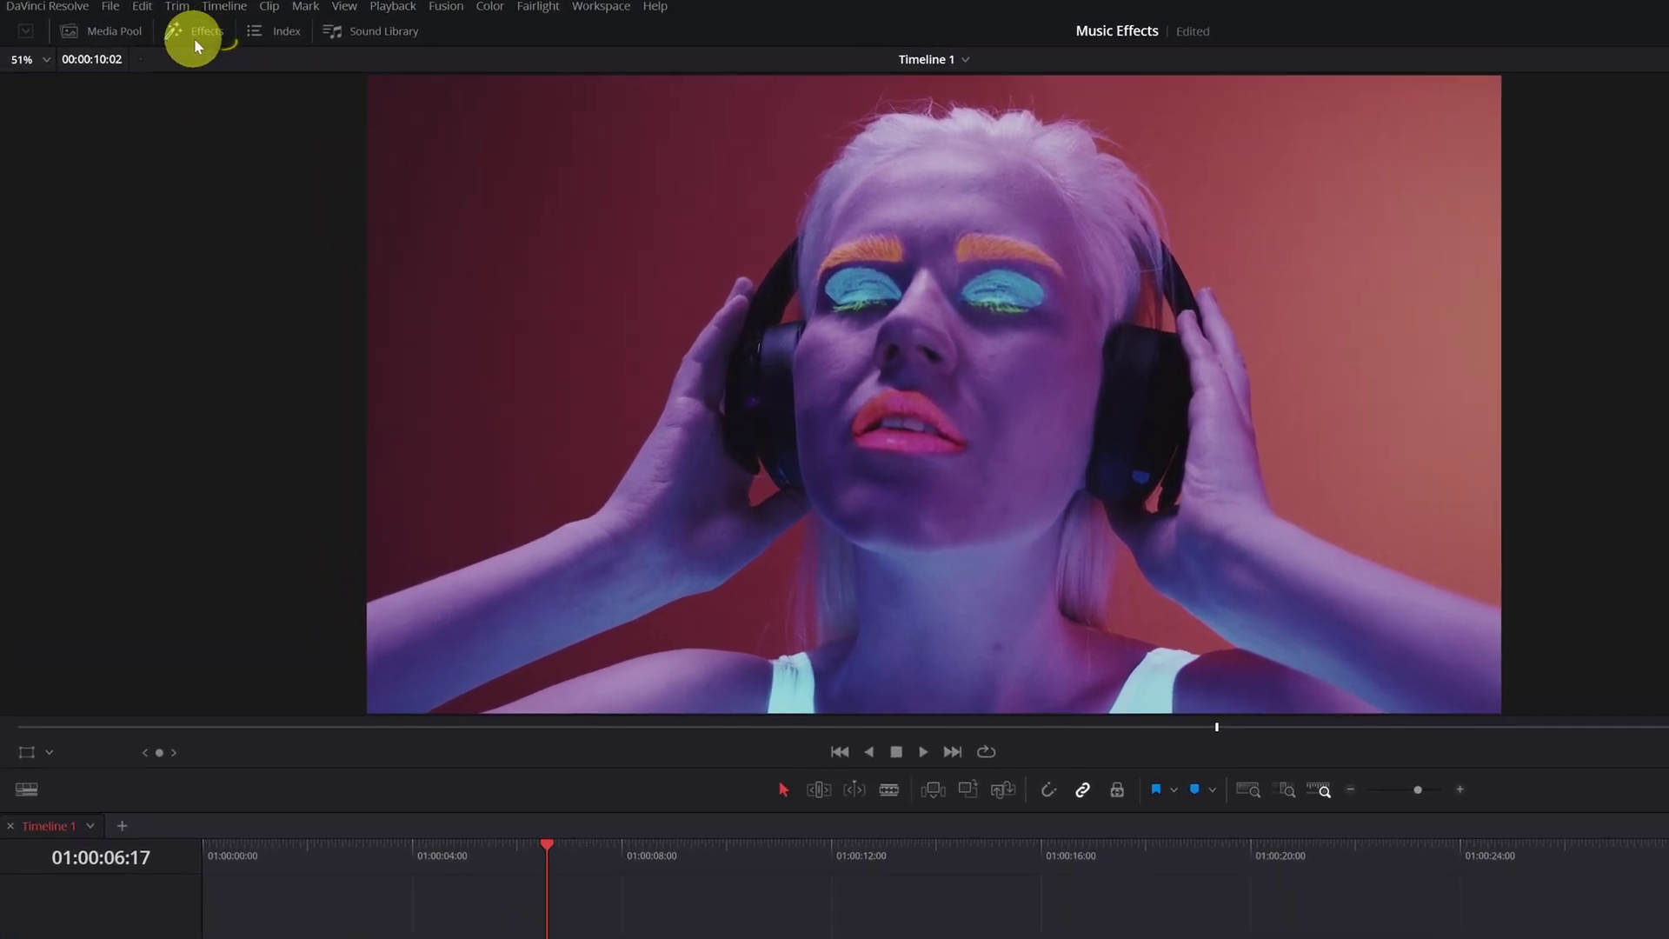
Step: Find the Mirrors filter among the Open FX filters, apply it to the headphones clip and preview it at 01:00:03:09
{"action": "left_click", "coordinate": [197, 34]}
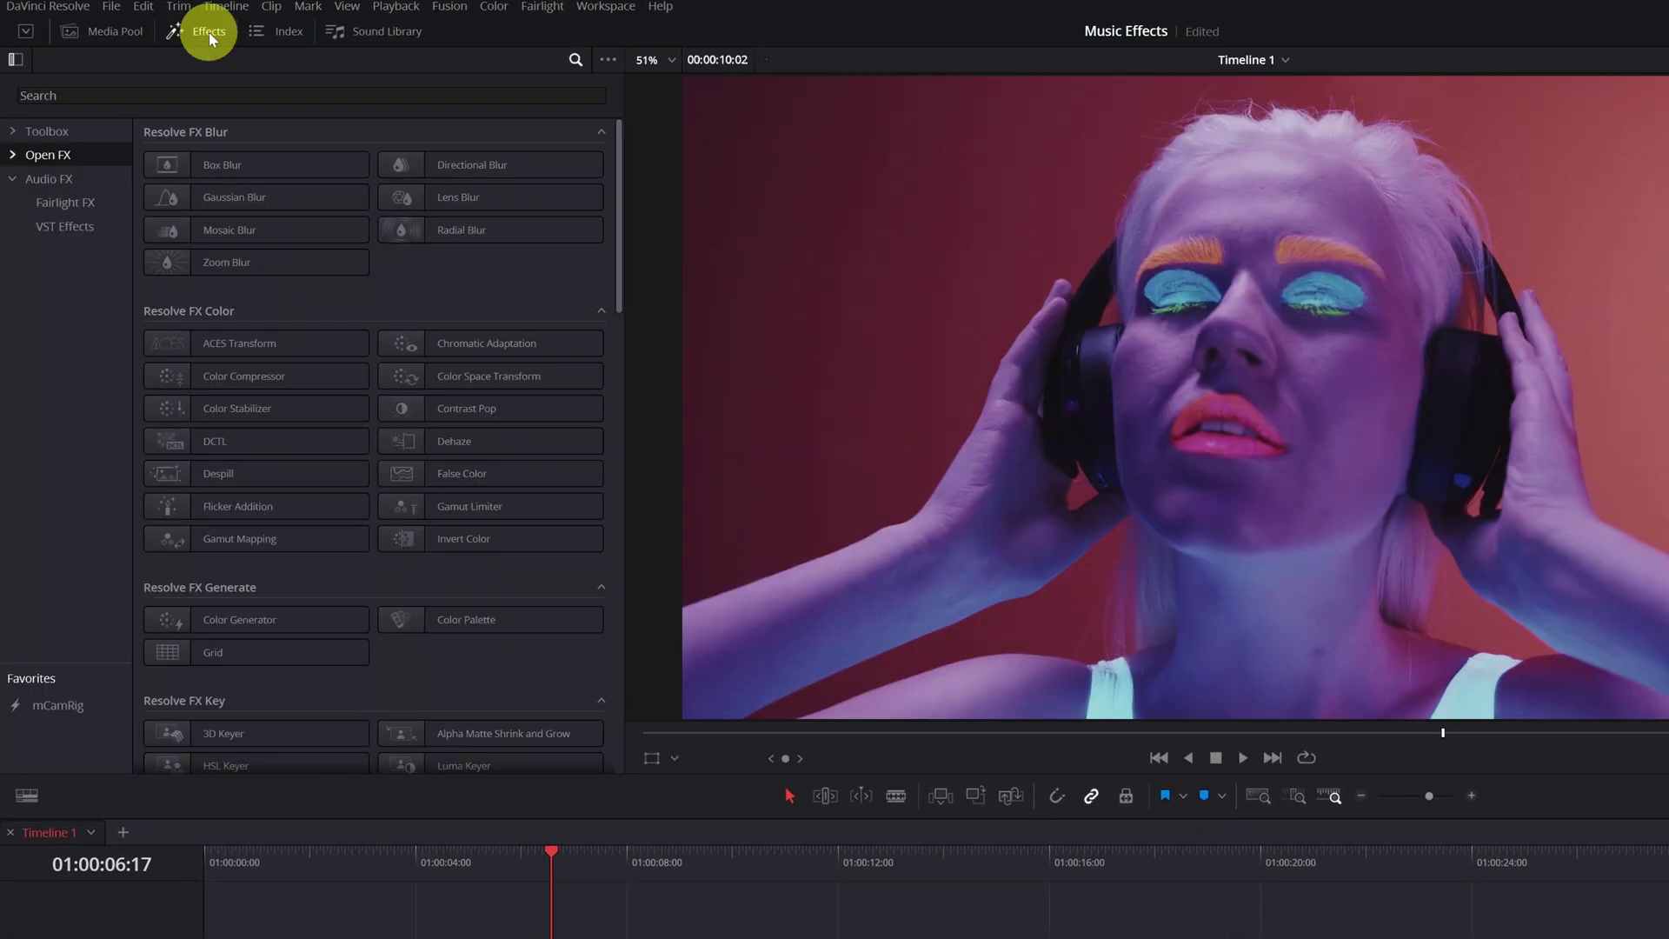
{"action": "left_click", "coordinate": [54, 158]}
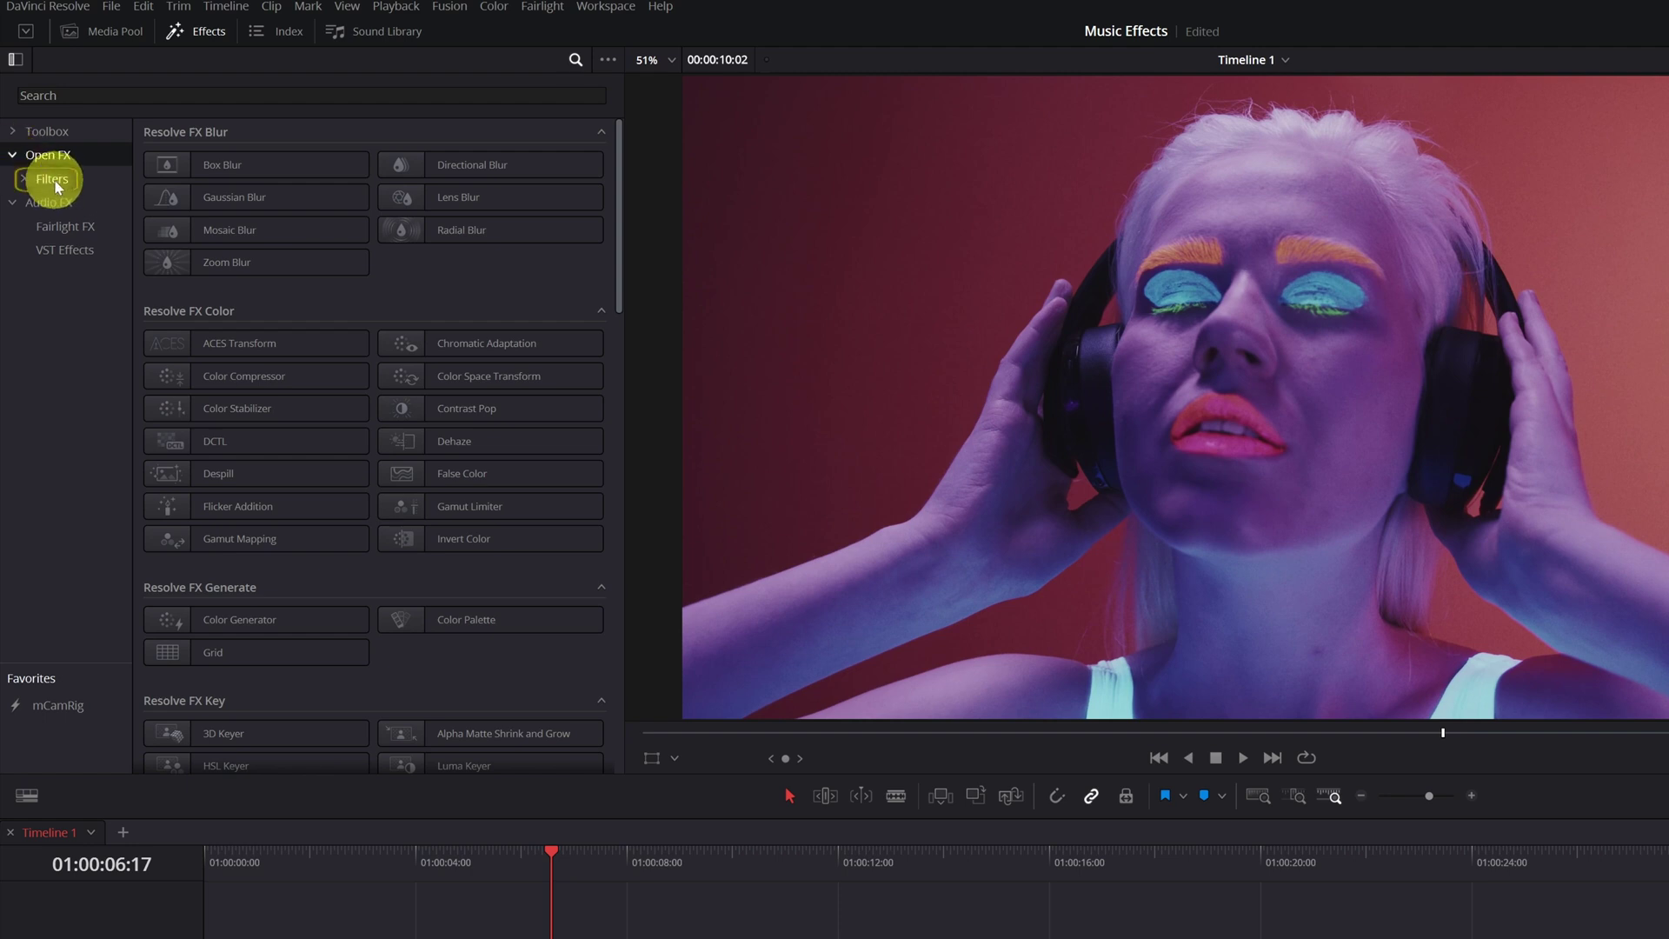
{"action": "left_click", "coordinate": [57, 186]}
{"action": "left_click", "coordinate": [98, 93]}
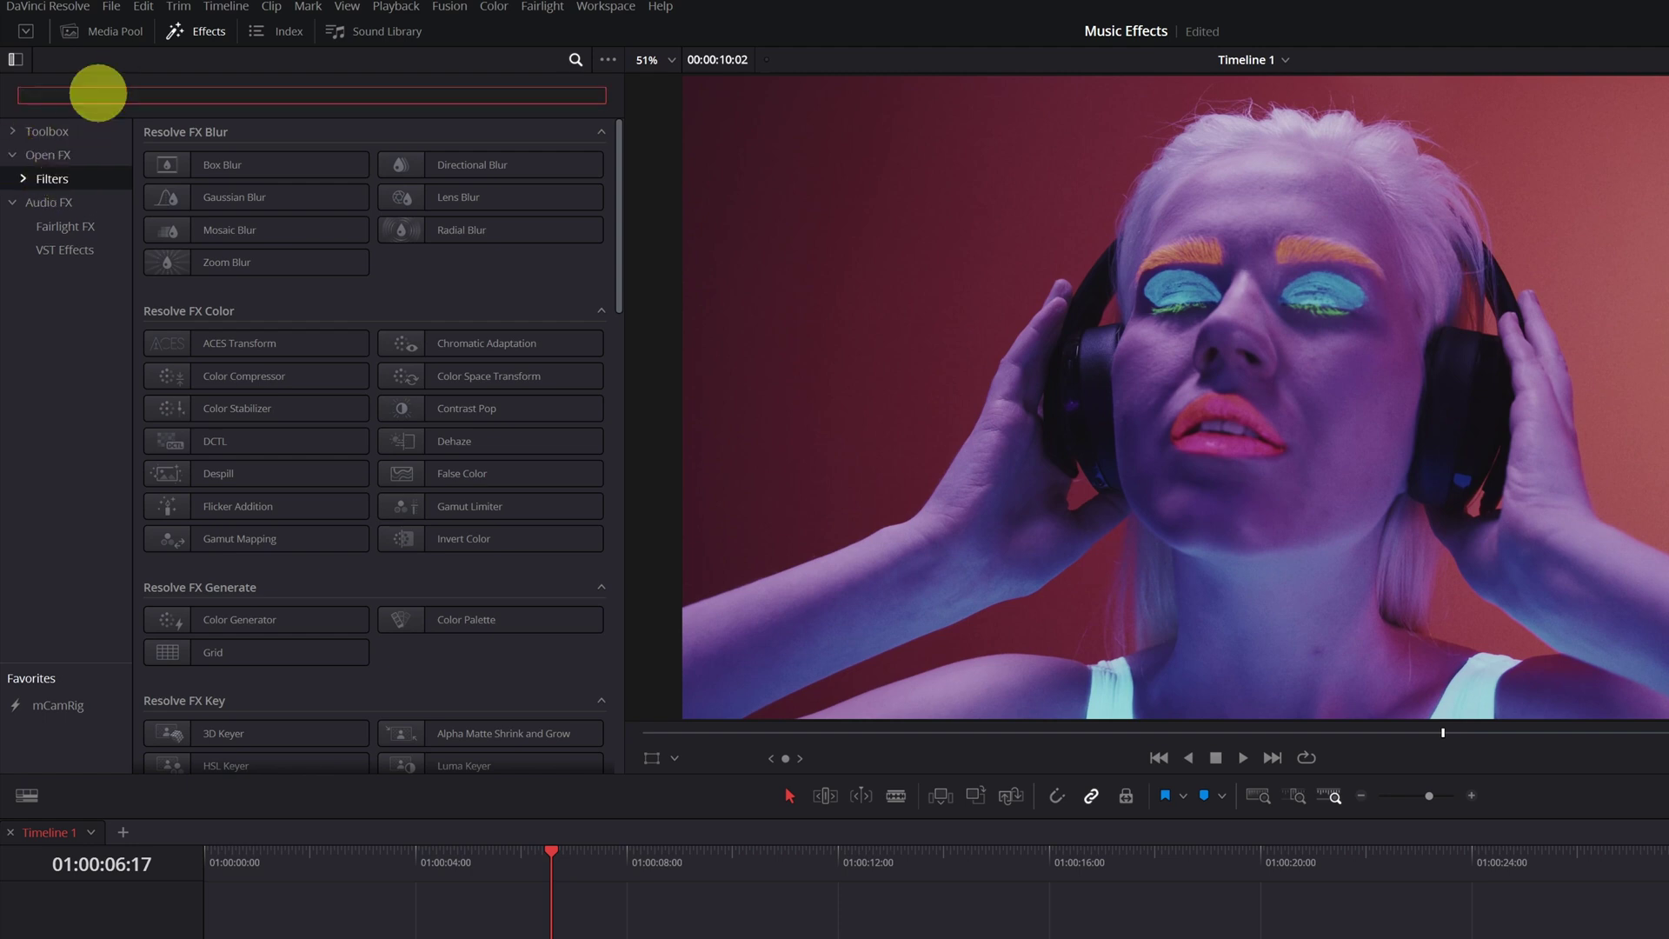
{"action": "type", "text": "mirro"}
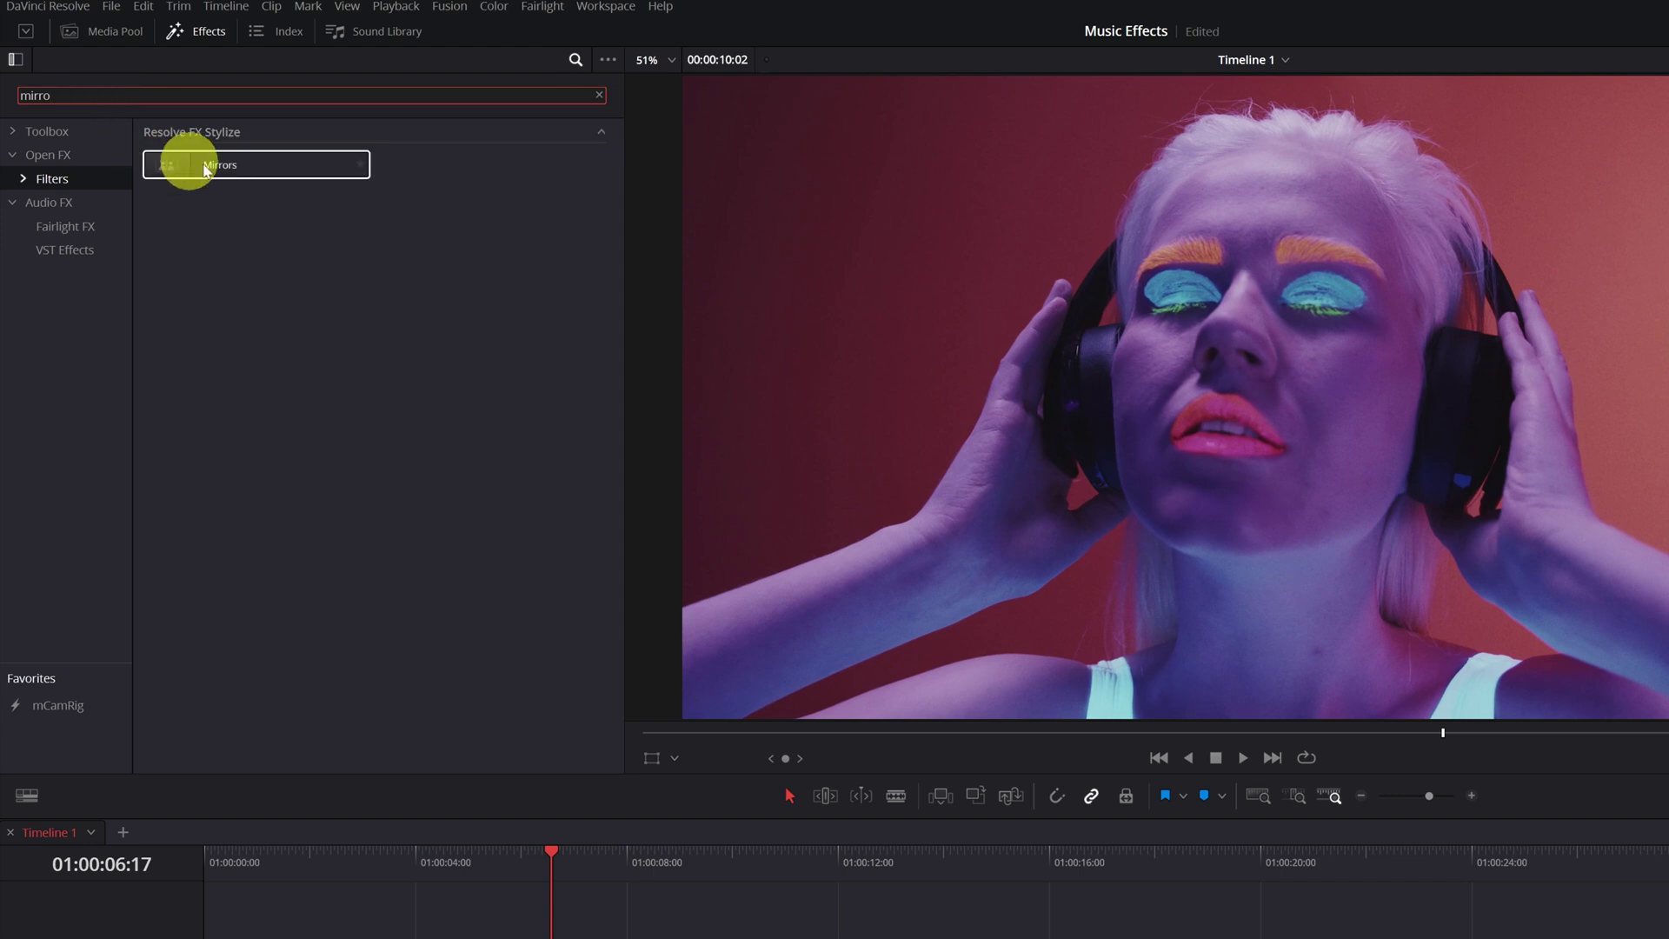
{"action": "left_click", "coordinate": [230, 166]}
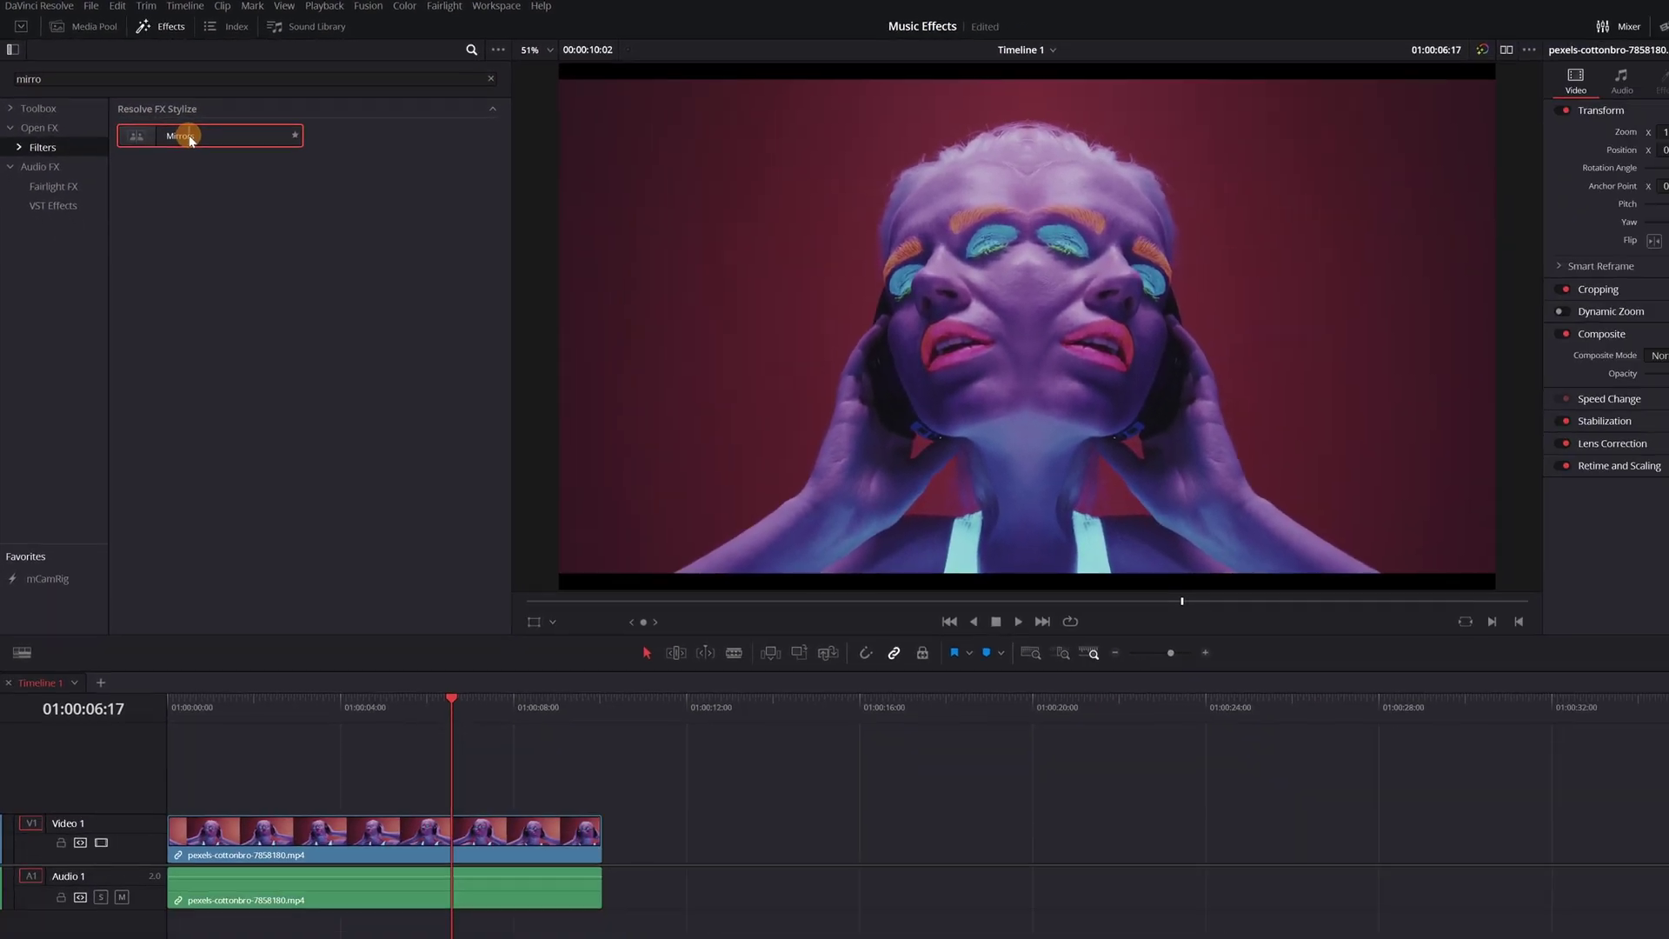
{"action": "left_click_drag", "start_coordinate": [189, 139], "coordinate": [391, 848]}
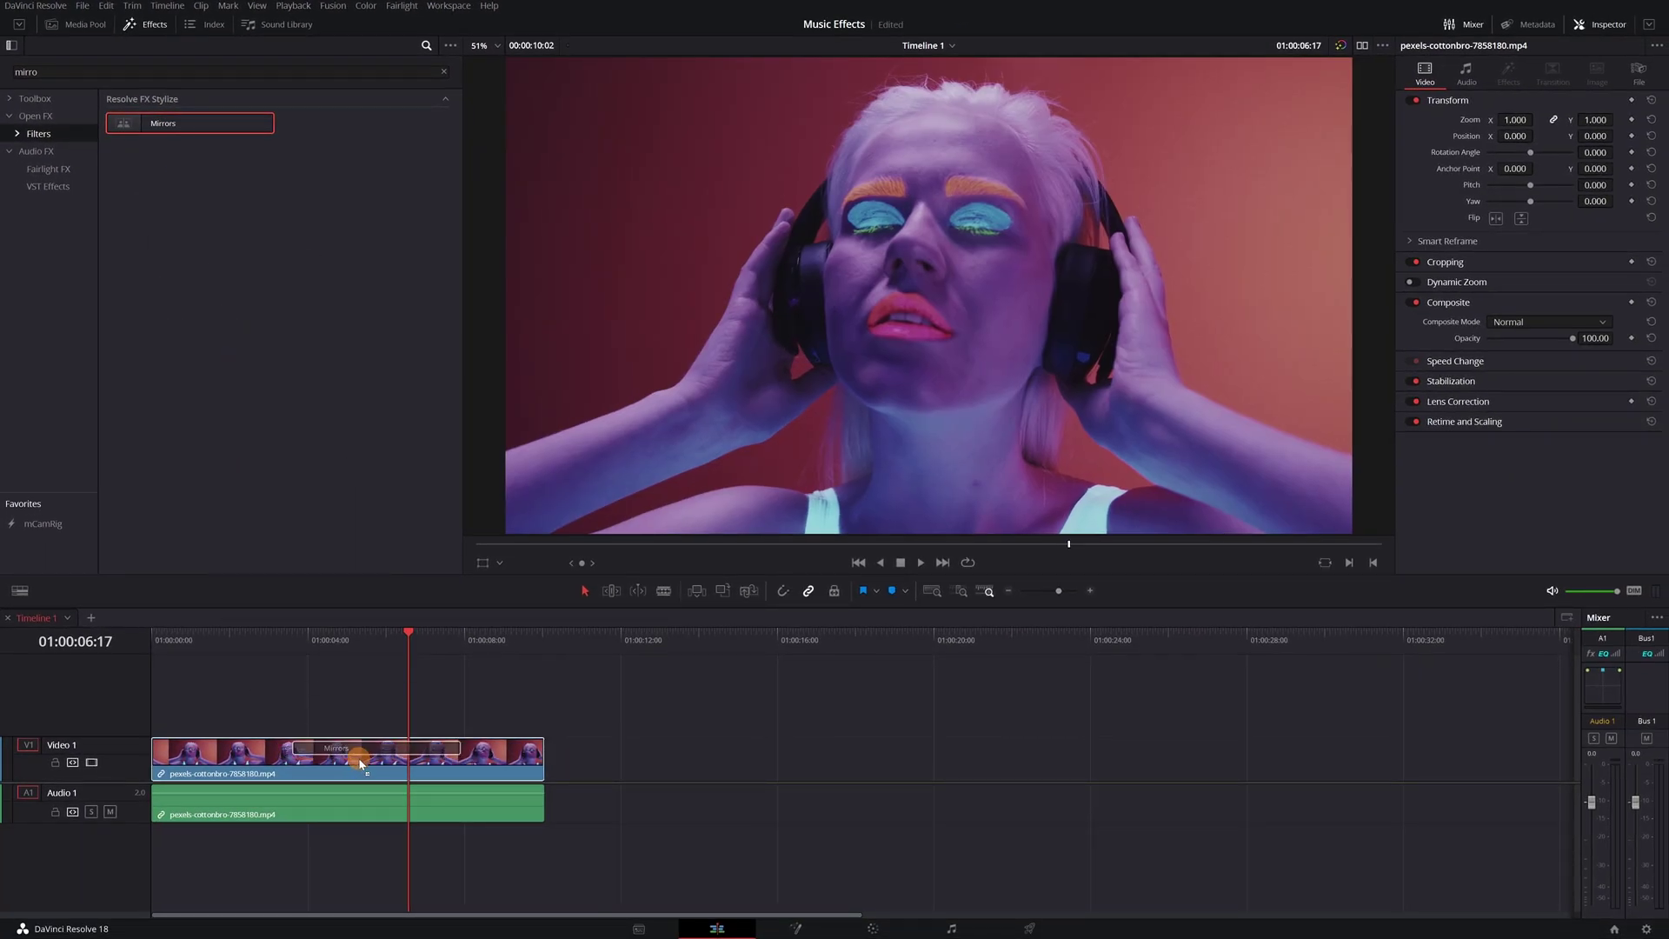
{"action": "left_click_drag", "start_coordinate": [360, 763], "coordinate": [361, 764]}
{"action": "left_click_drag", "start_coordinate": [380, 652], "coordinate": [281, 663]}
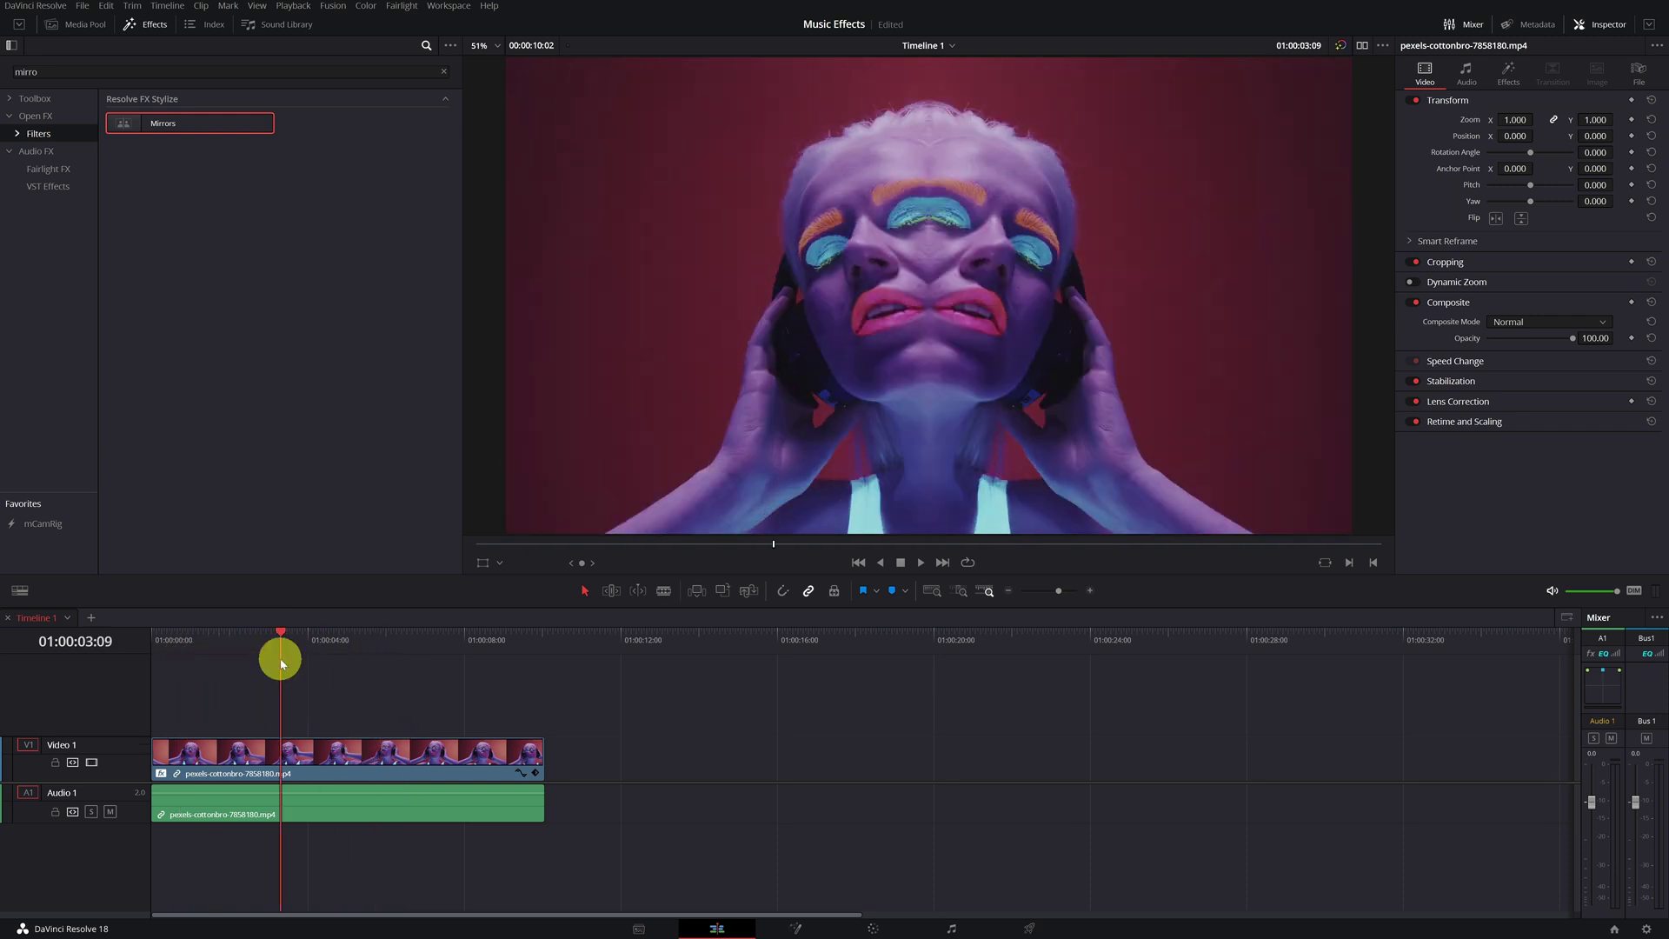
Step: Set the Mirrors effect's Mirror Placement on the headphones clip to Kaleidoscope
{"action": "left_click", "coordinate": [285, 773]}
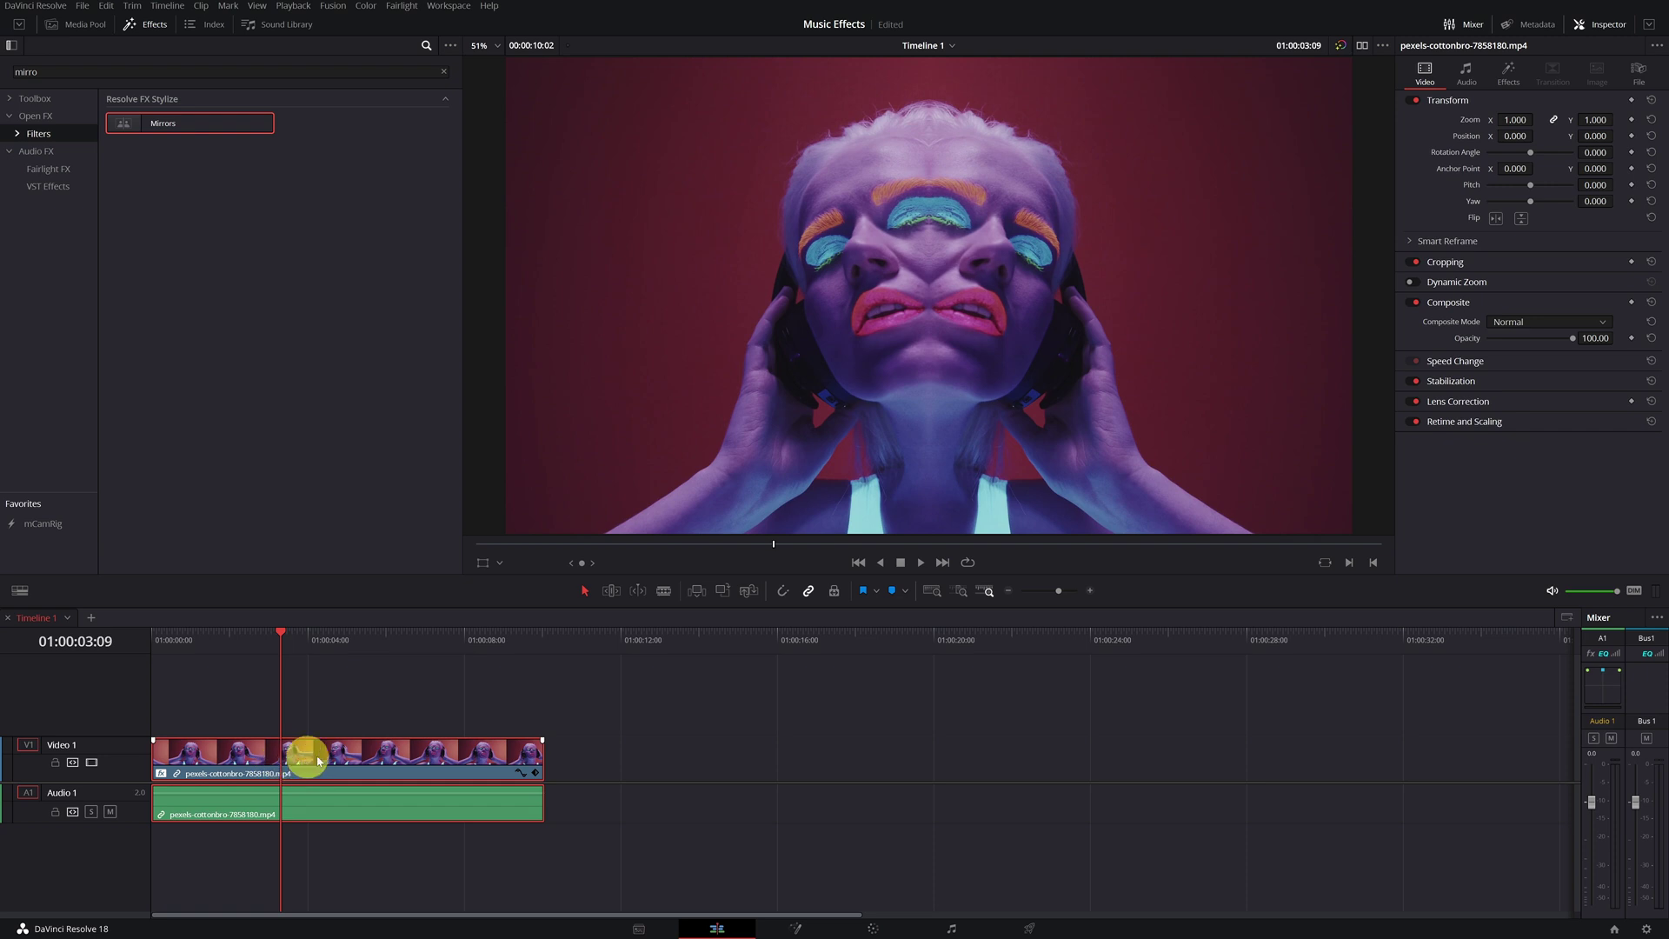
{"action": "left_click", "coordinate": [1509, 71]}
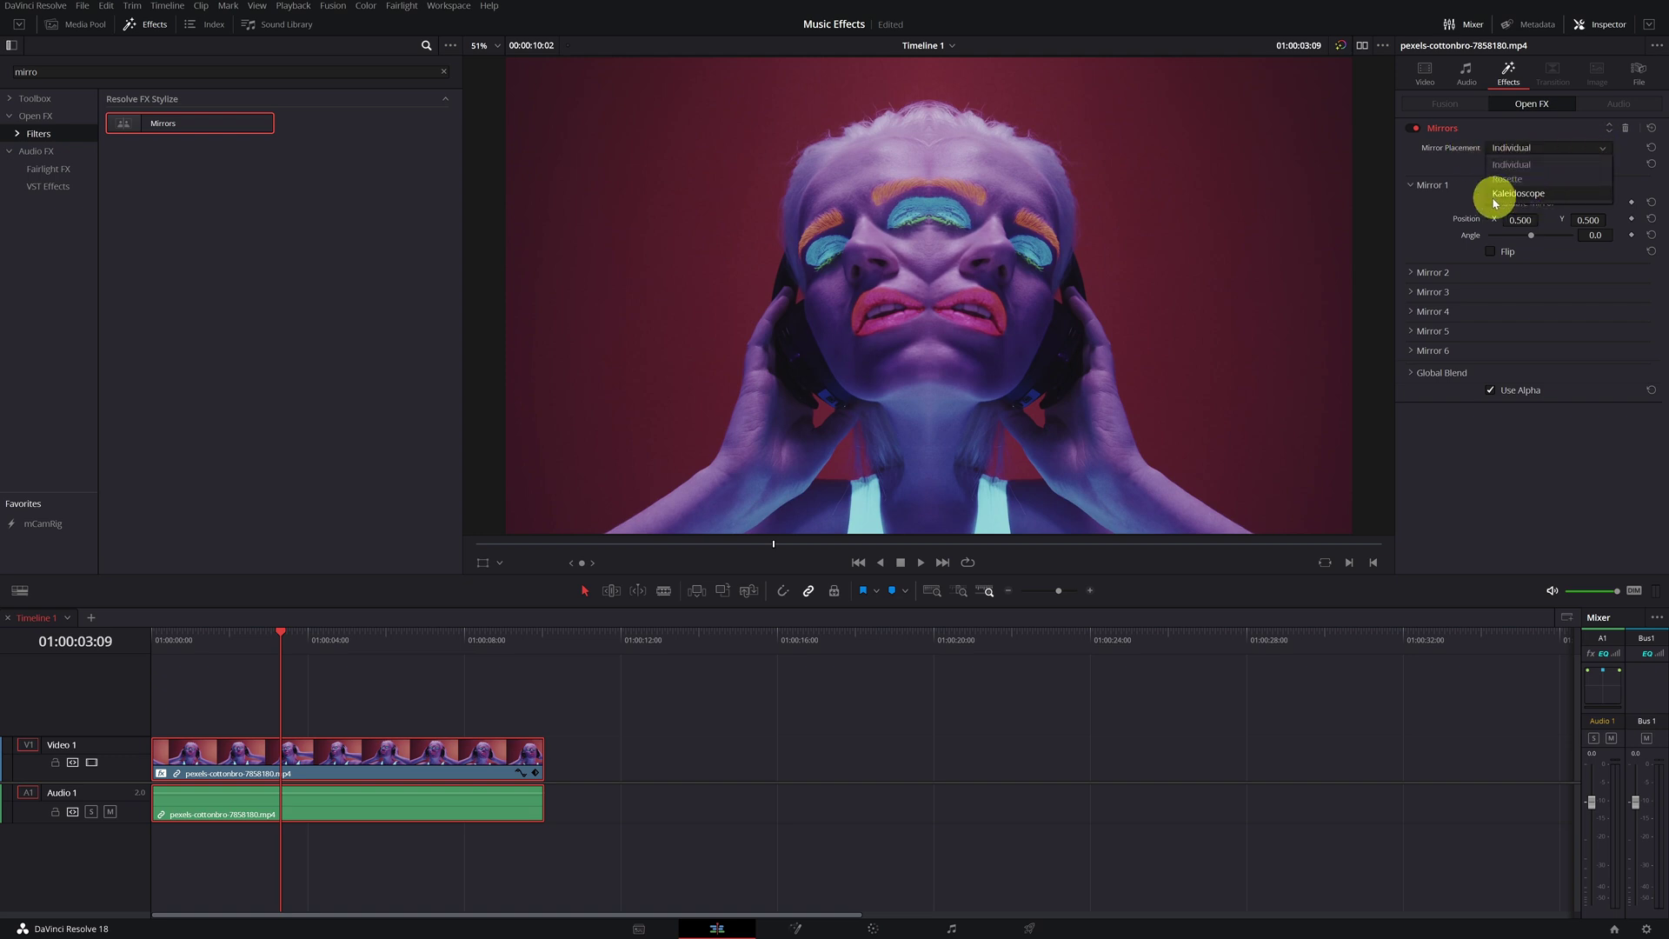
{"action": "left_click", "coordinate": [1523, 199]}
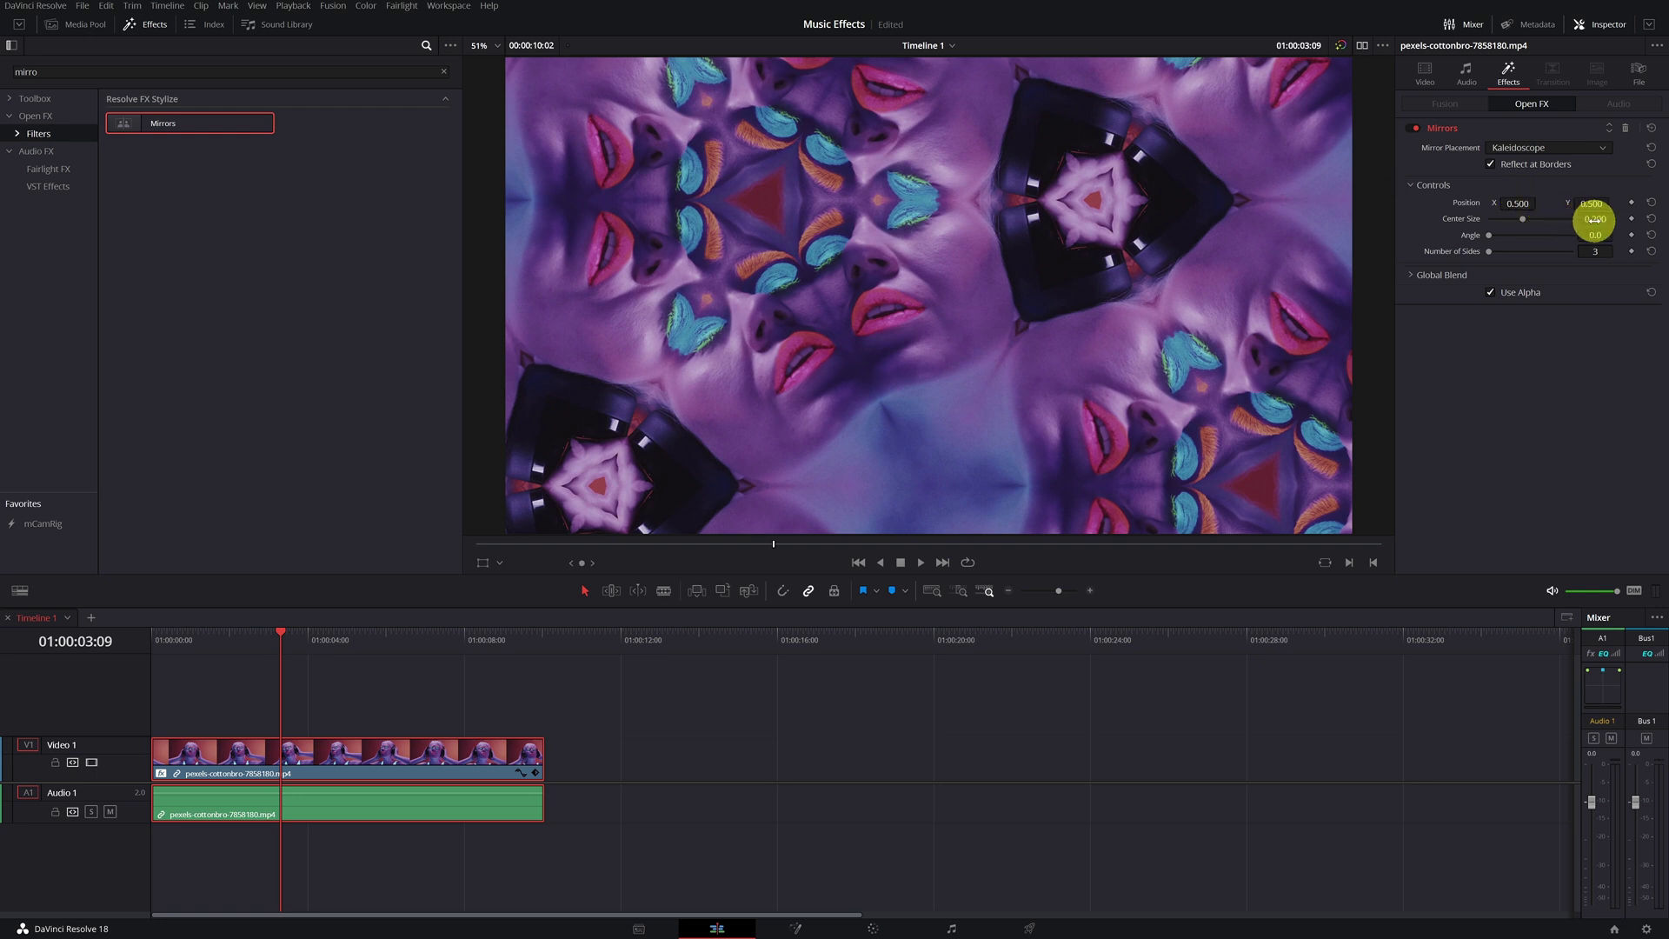
Step: Set the kaleidoscope's Center Size to 0.203 and scrub through the clip to check the effect
{"action": "left_click_drag", "start_coordinate": [1598, 219], "coordinate": [1589, 219]}
{"action": "left_click_drag", "start_coordinate": [1593, 220], "coordinate": [1583, 226]}
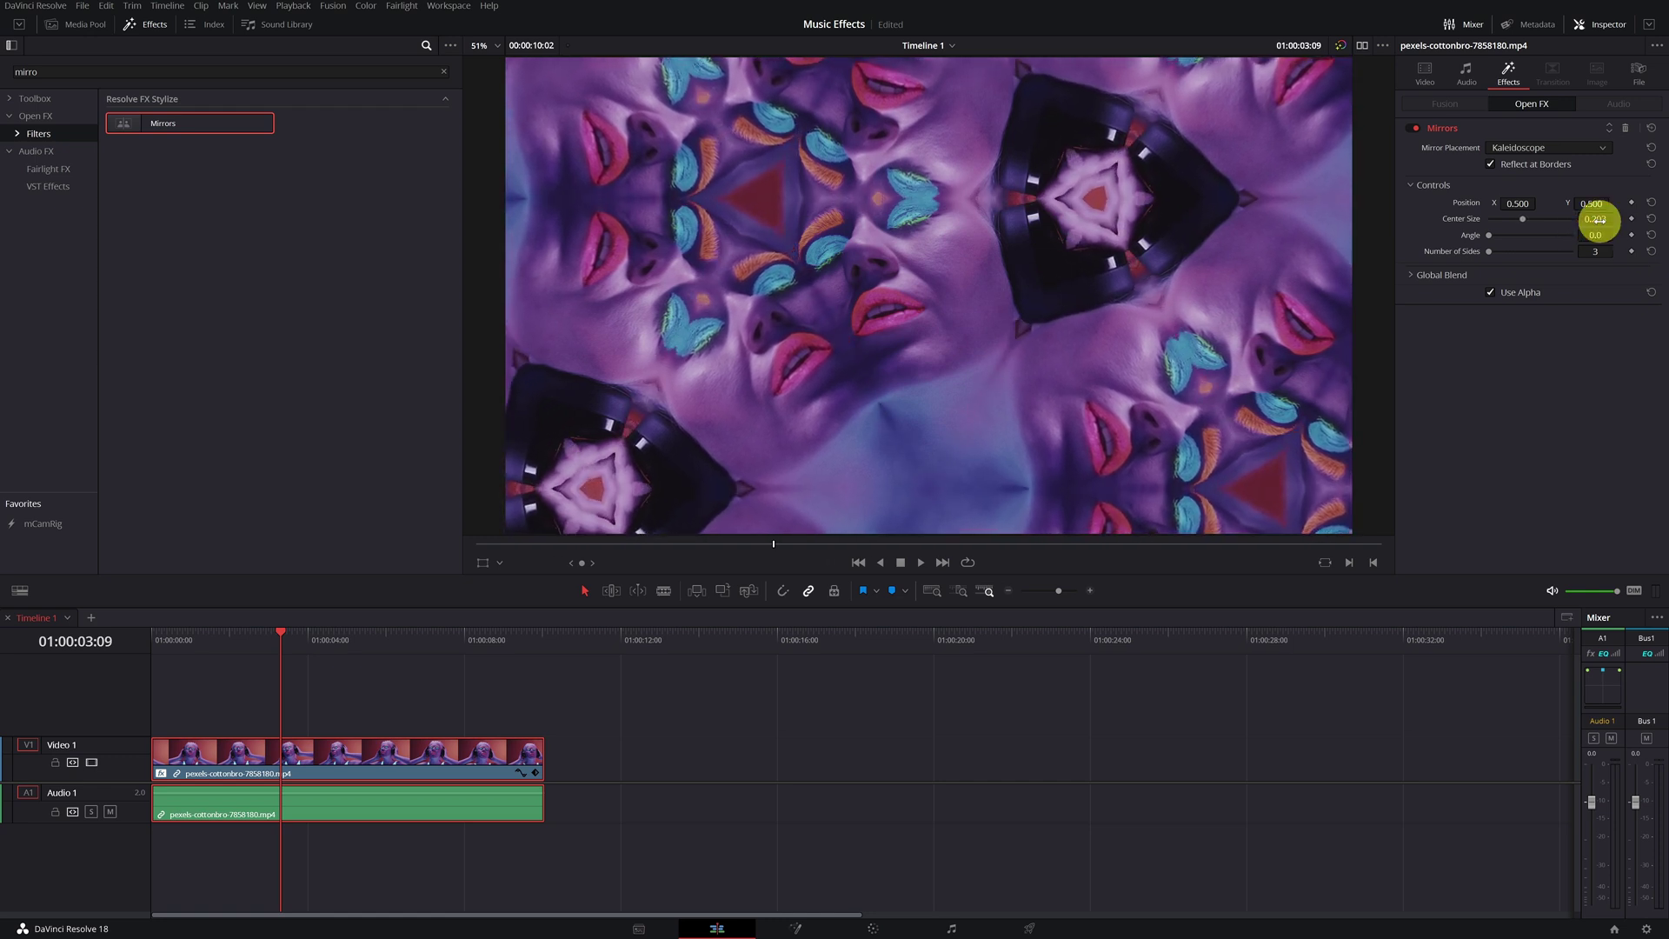
{"action": "left_click_drag", "start_coordinate": [284, 622], "coordinate": [272, 663]}
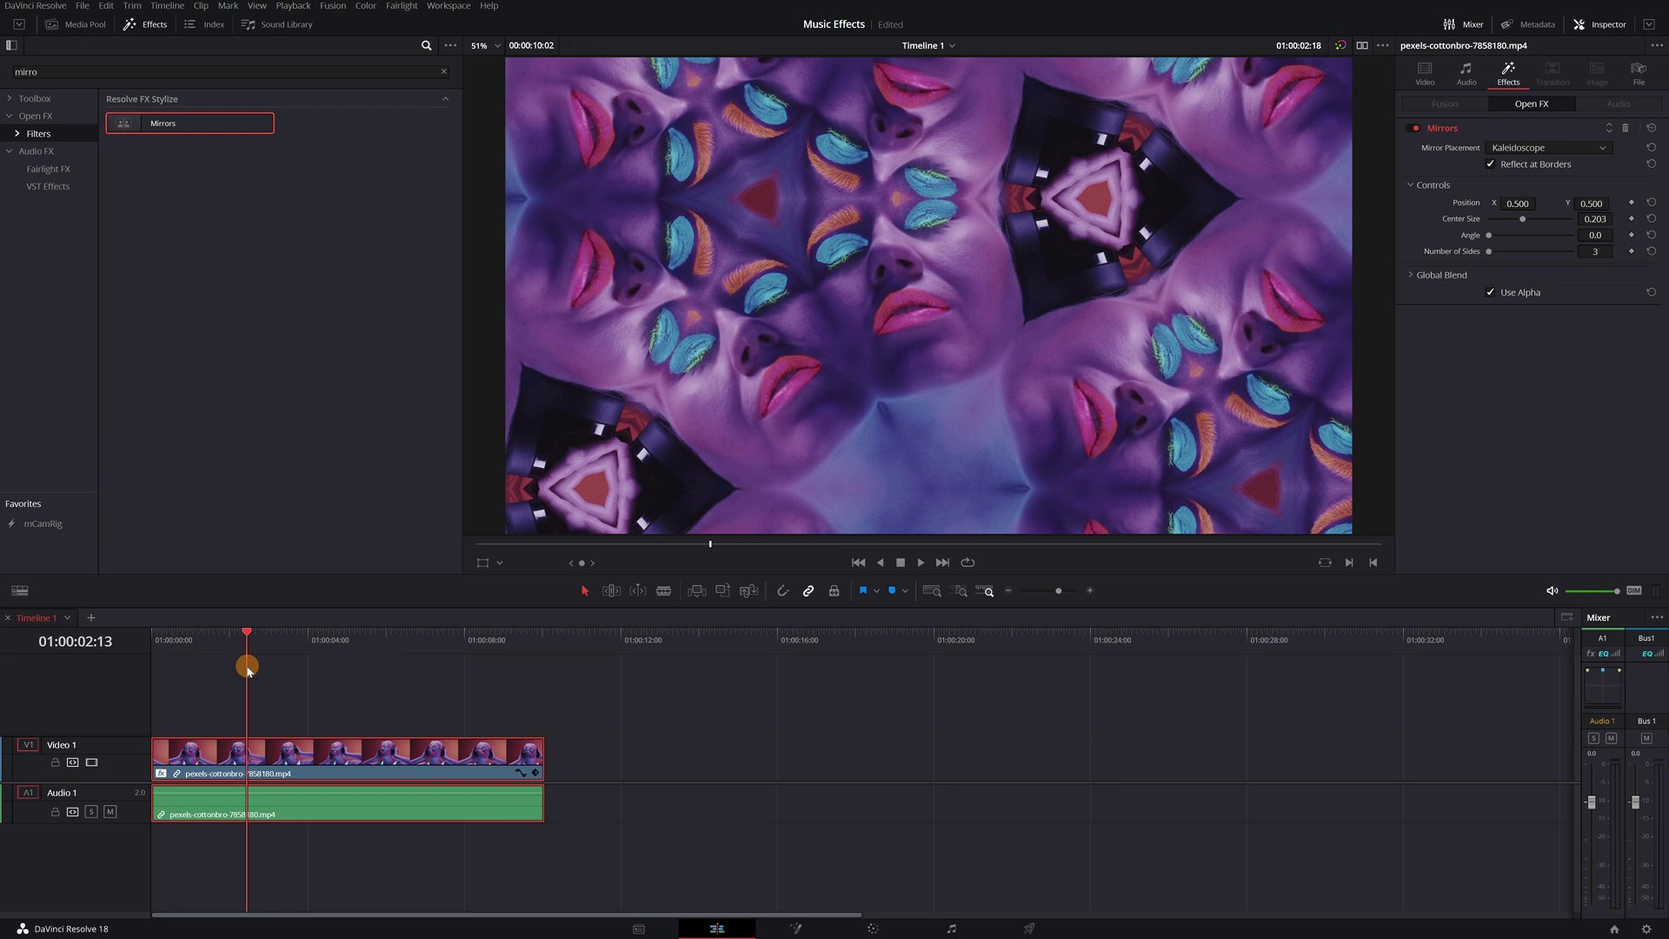
Step: Keyframe the Mirrors effect's Angle from 0.0 at 01:00:00:00 to 228.8 at 01:00:09:26, and return to the start
{"action": "left_click_drag", "start_coordinate": [234, 670], "coordinate": [148, 668]}
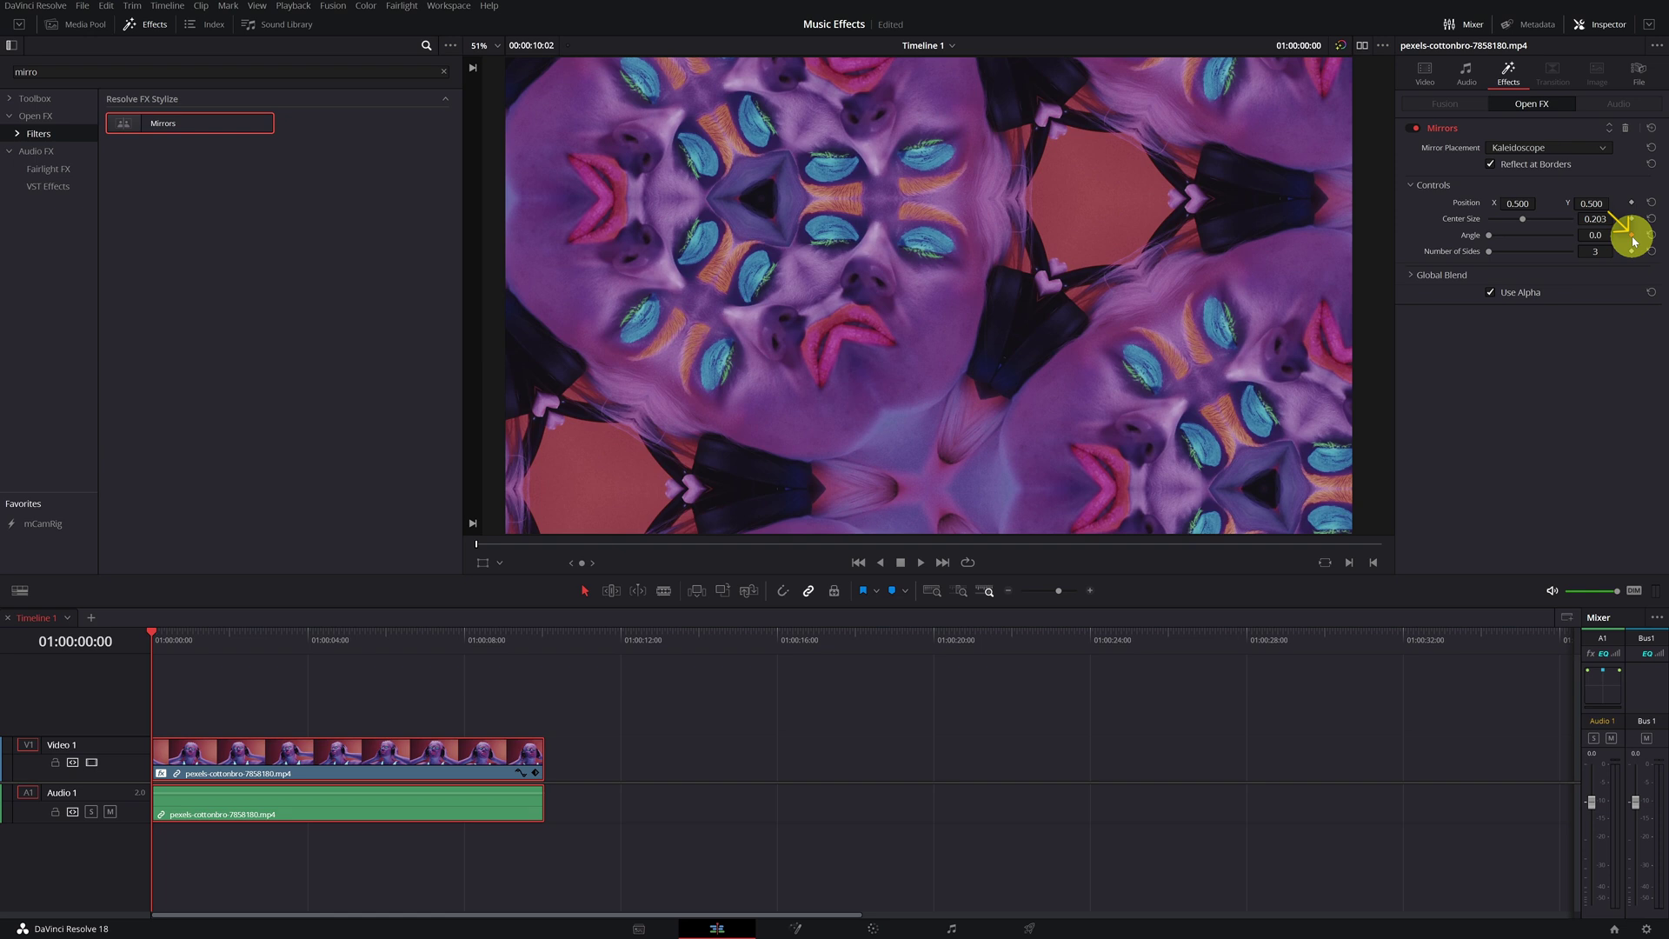
{"action": "left_click_drag", "start_coordinate": [152, 633], "coordinate": [538, 648]}
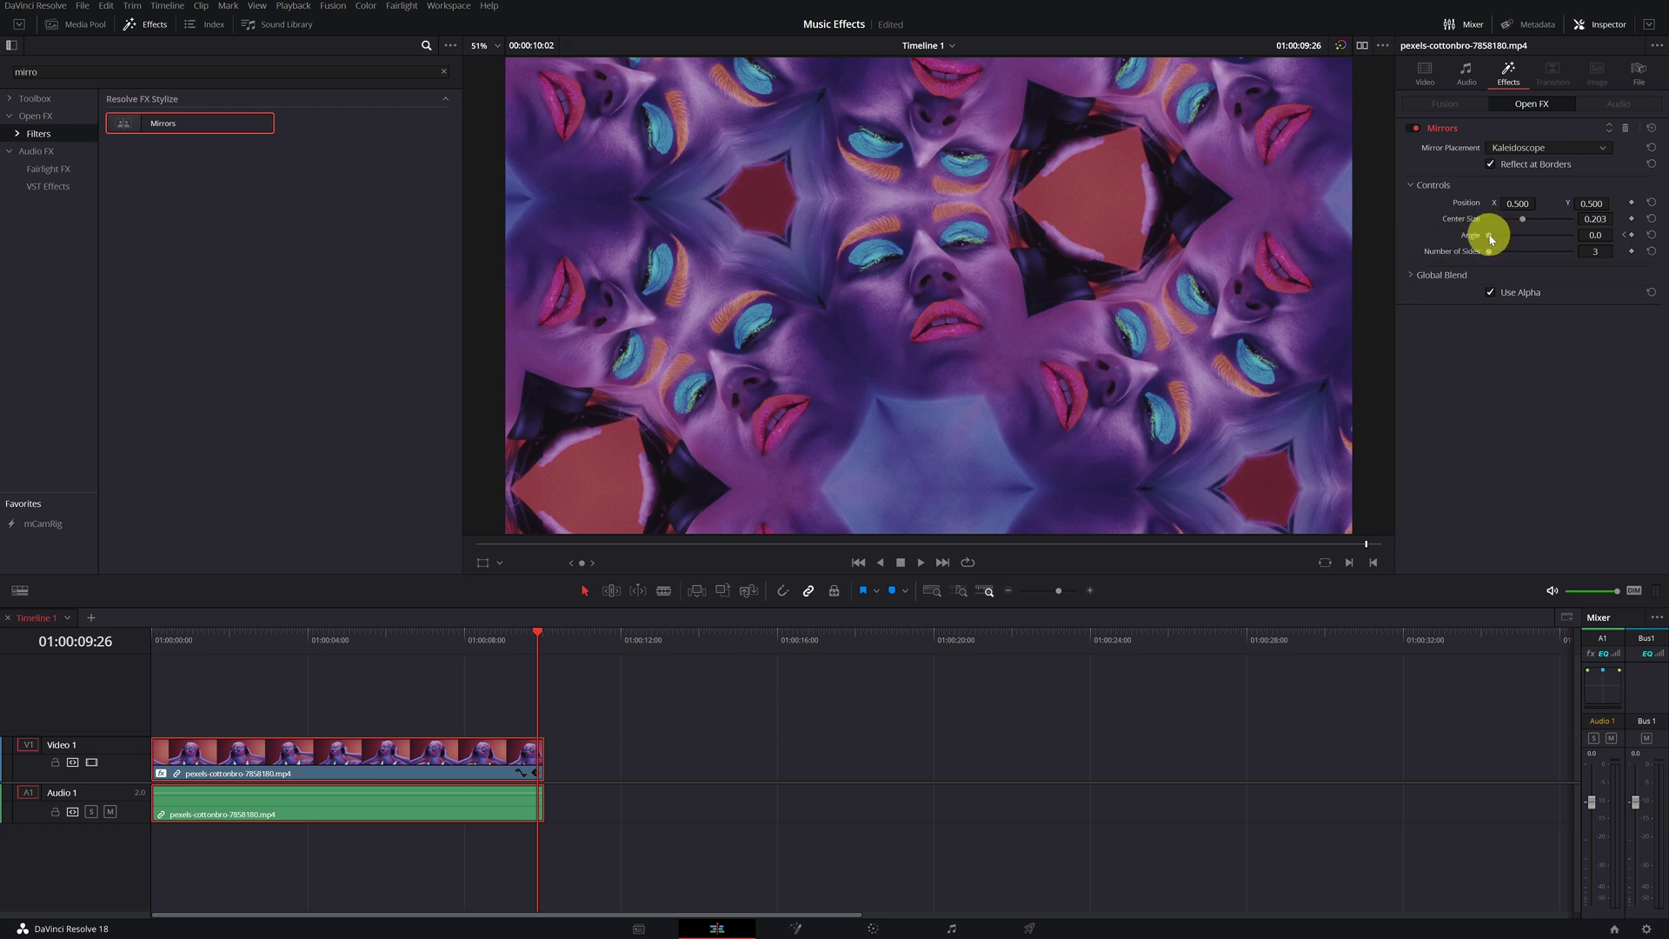
{"action": "left_click_drag", "start_coordinate": [1492, 239], "coordinate": [1529, 243]}
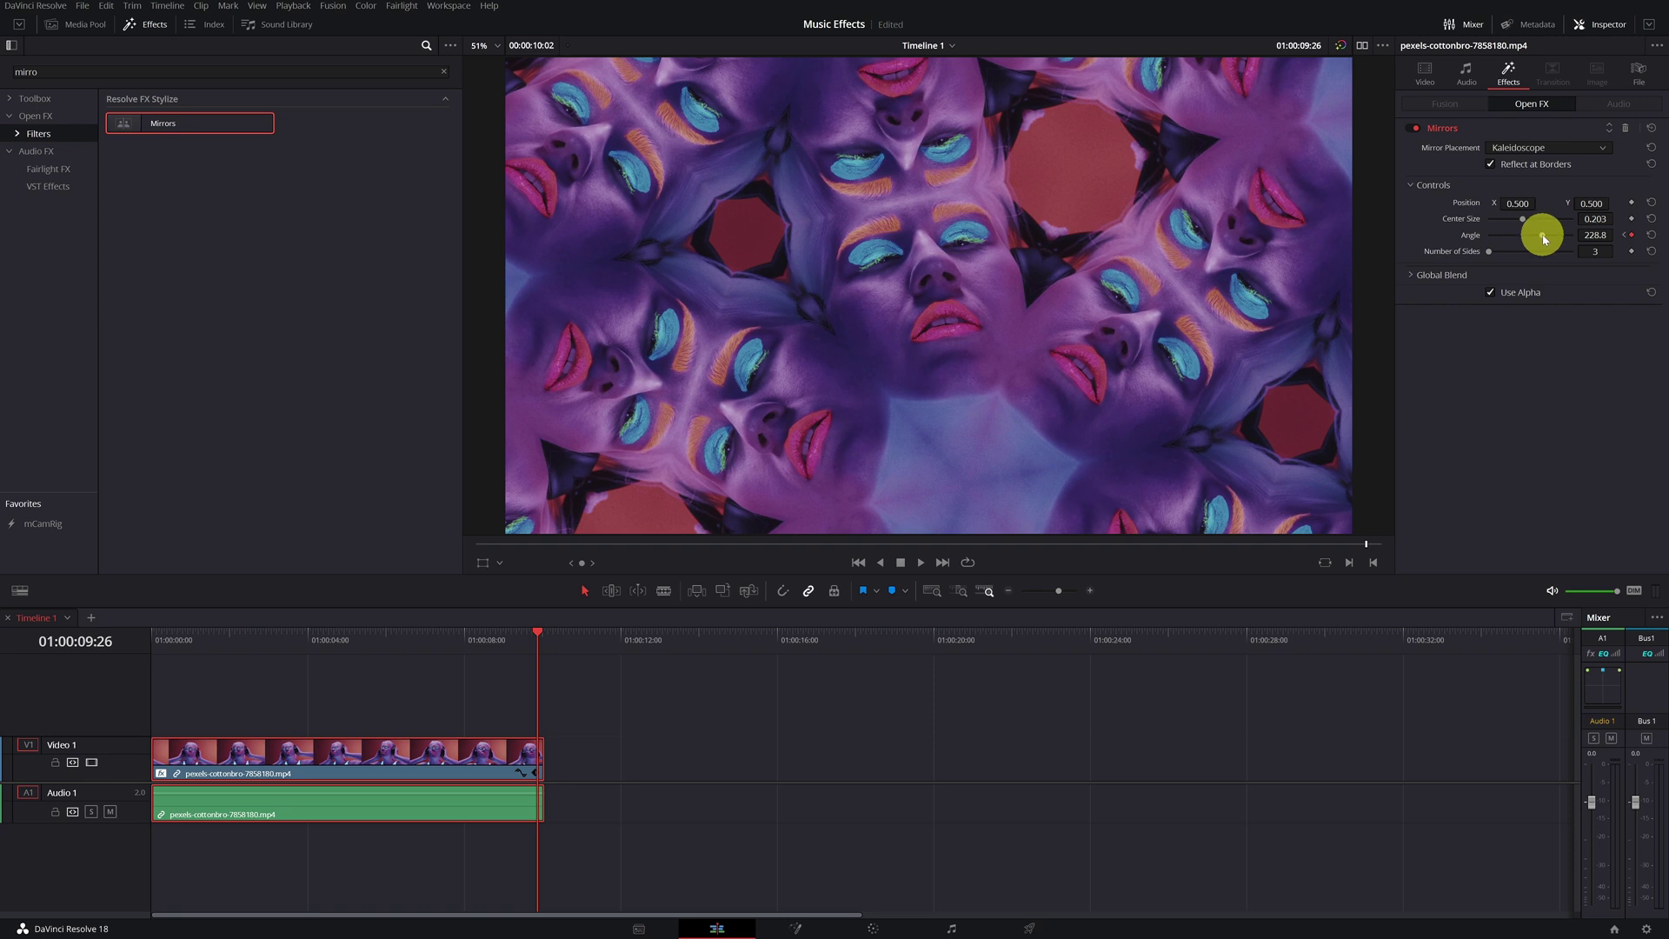
{"action": "left_click_drag", "start_coordinate": [183, 641], "coordinate": [146, 643]}
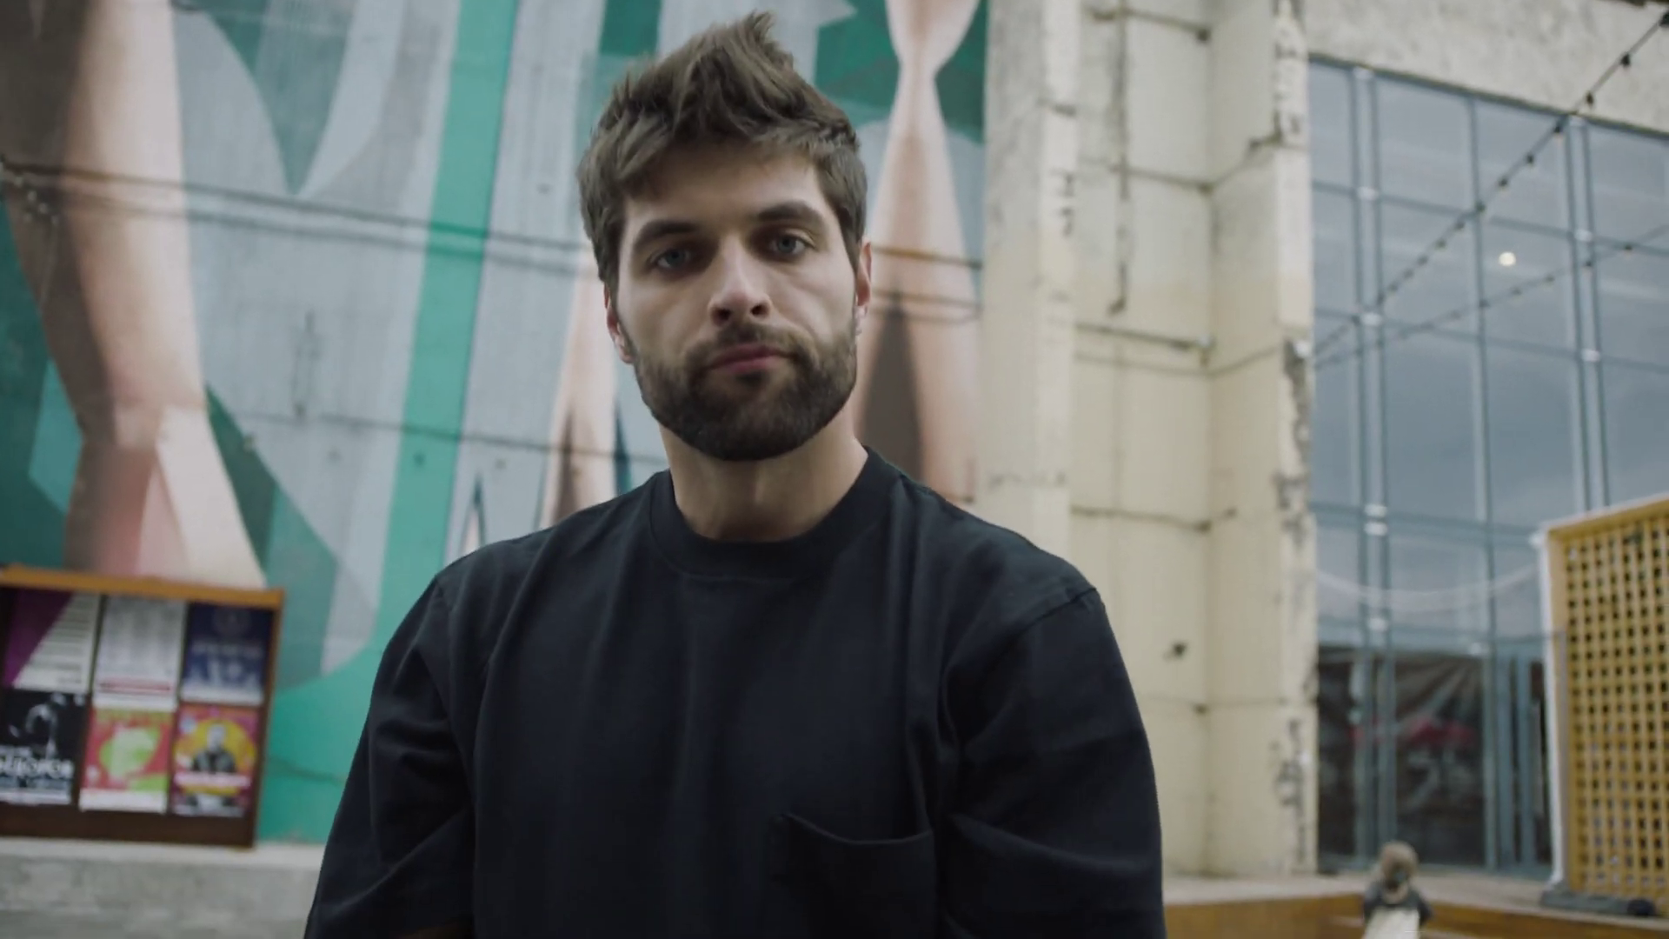
Step: Split the dancer clip at 01:00:00:26 with the blade tool and return to the selection tool
{"action": "left_click", "coordinate": [378, 637]}
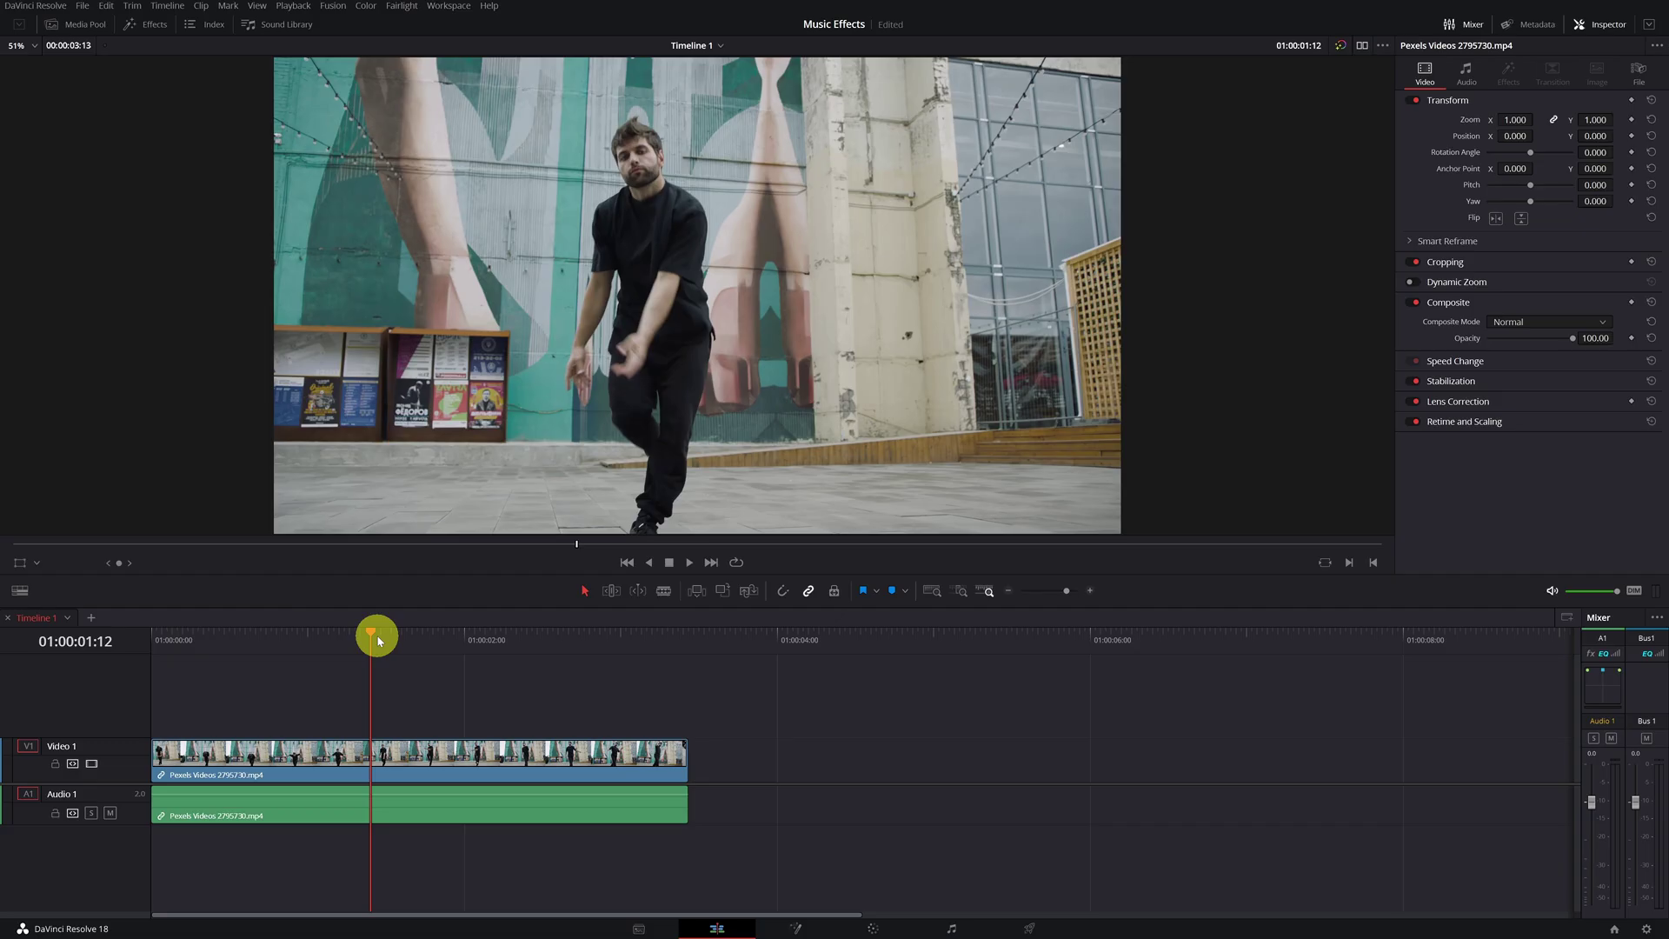
{"action": "left_click_drag", "start_coordinate": [377, 638], "coordinate": [286, 658]}
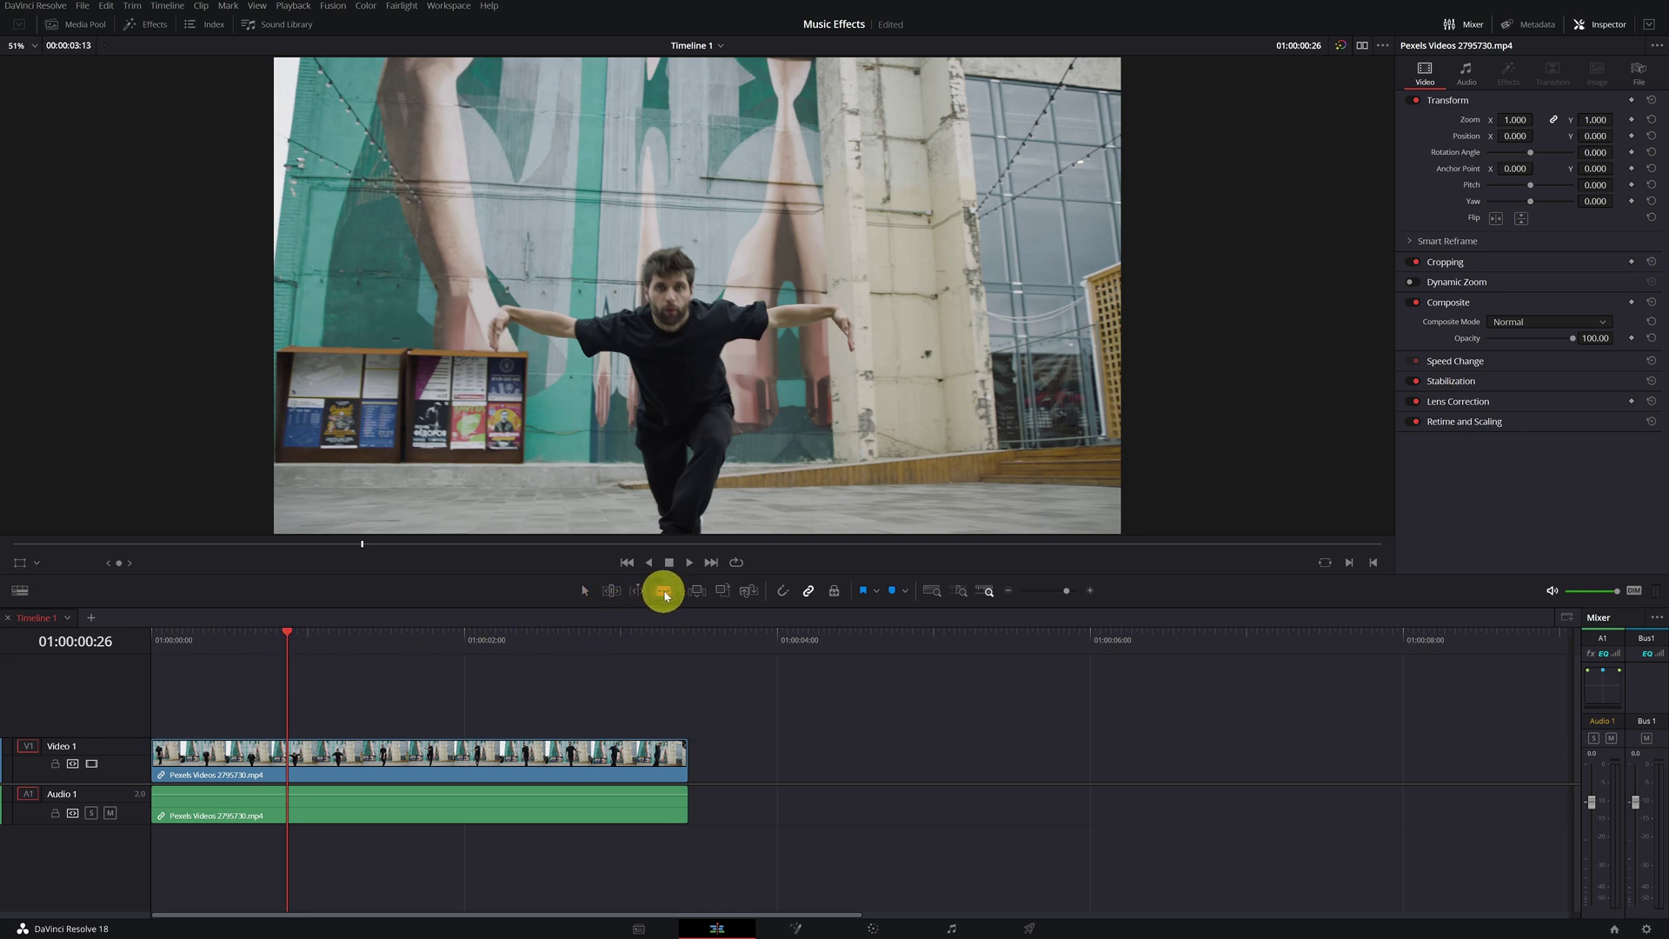
{"action": "left_click", "coordinate": [292, 753]}
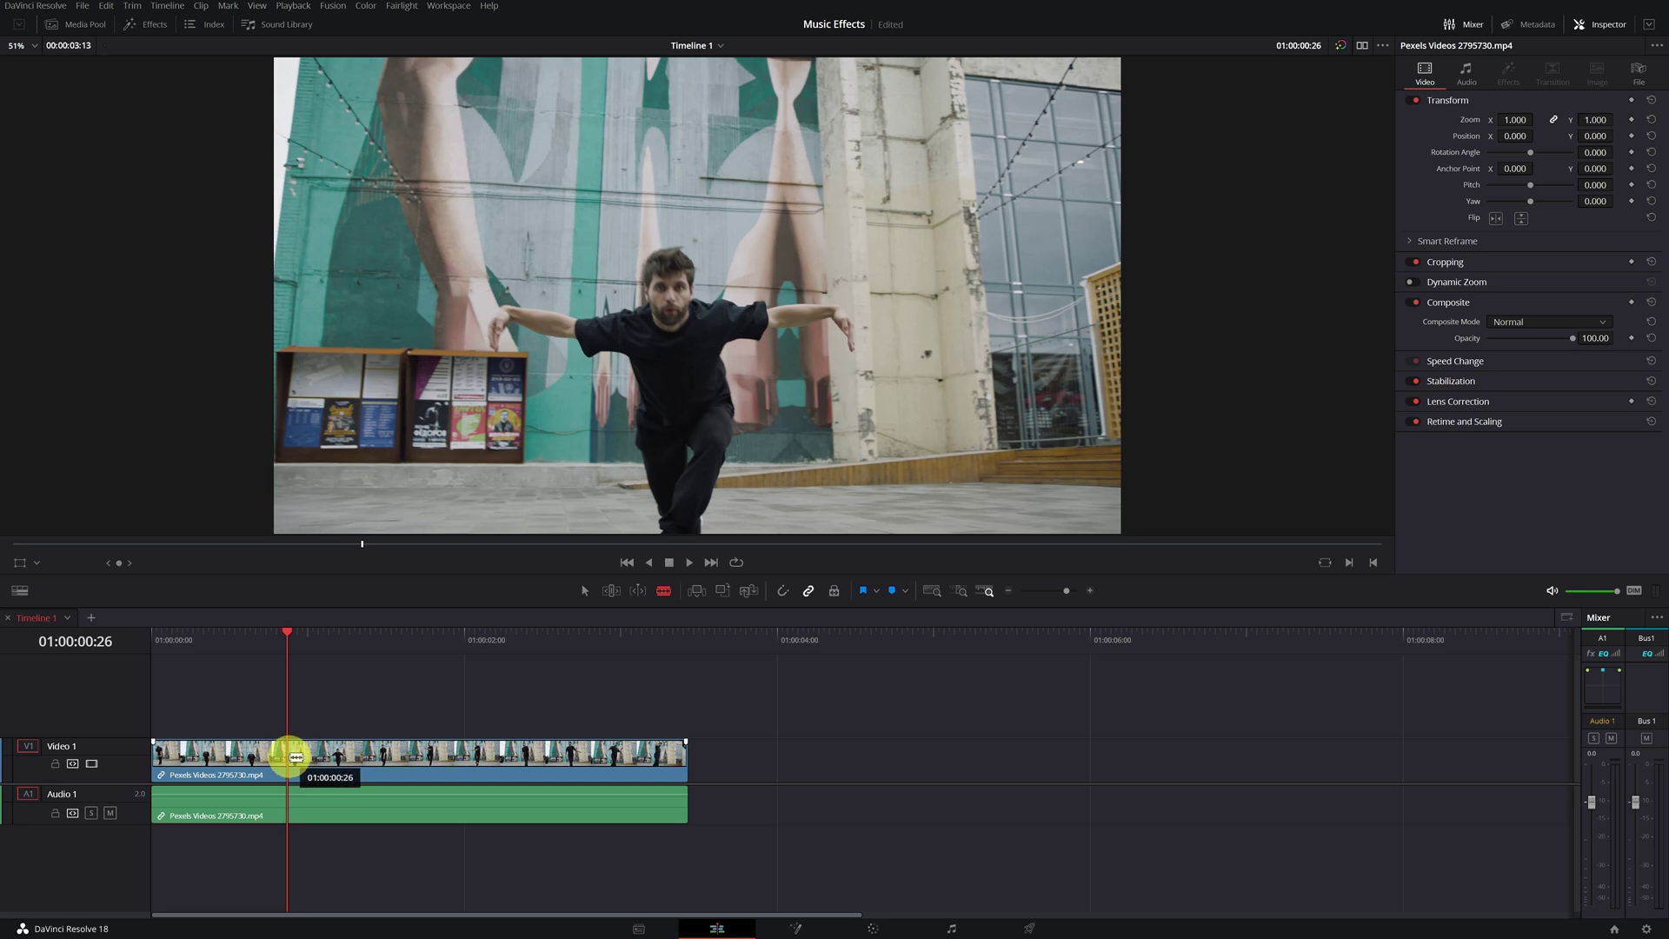
{"action": "left_click", "coordinate": [297, 754]}
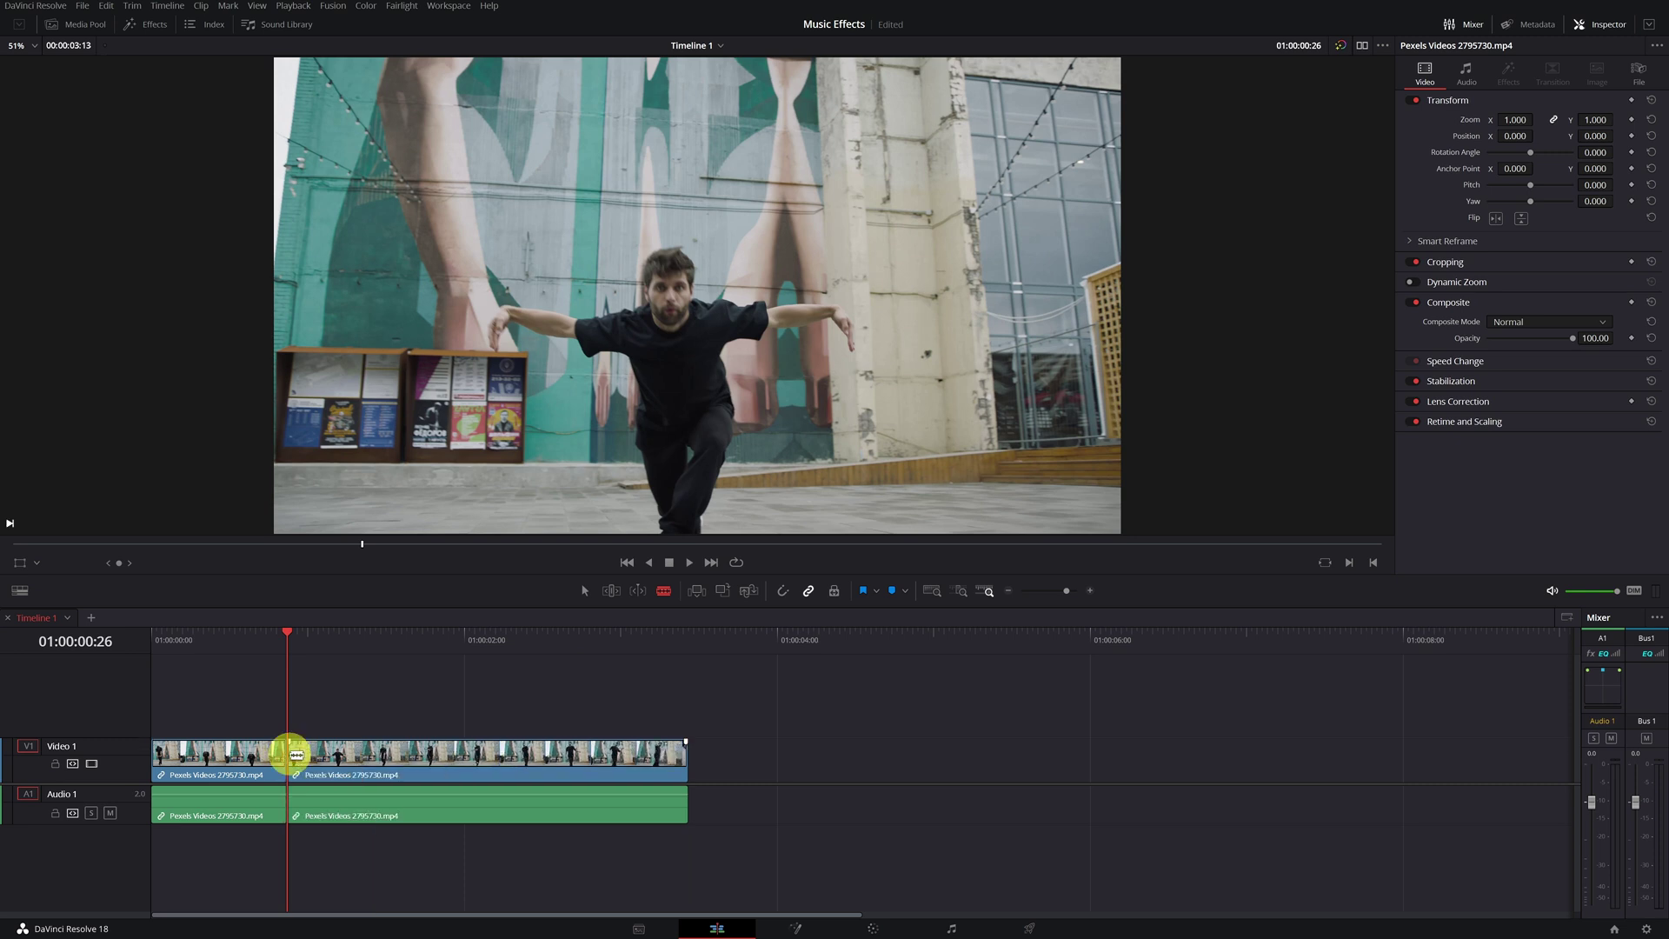
{"action": "left_click", "coordinate": [581, 592]}
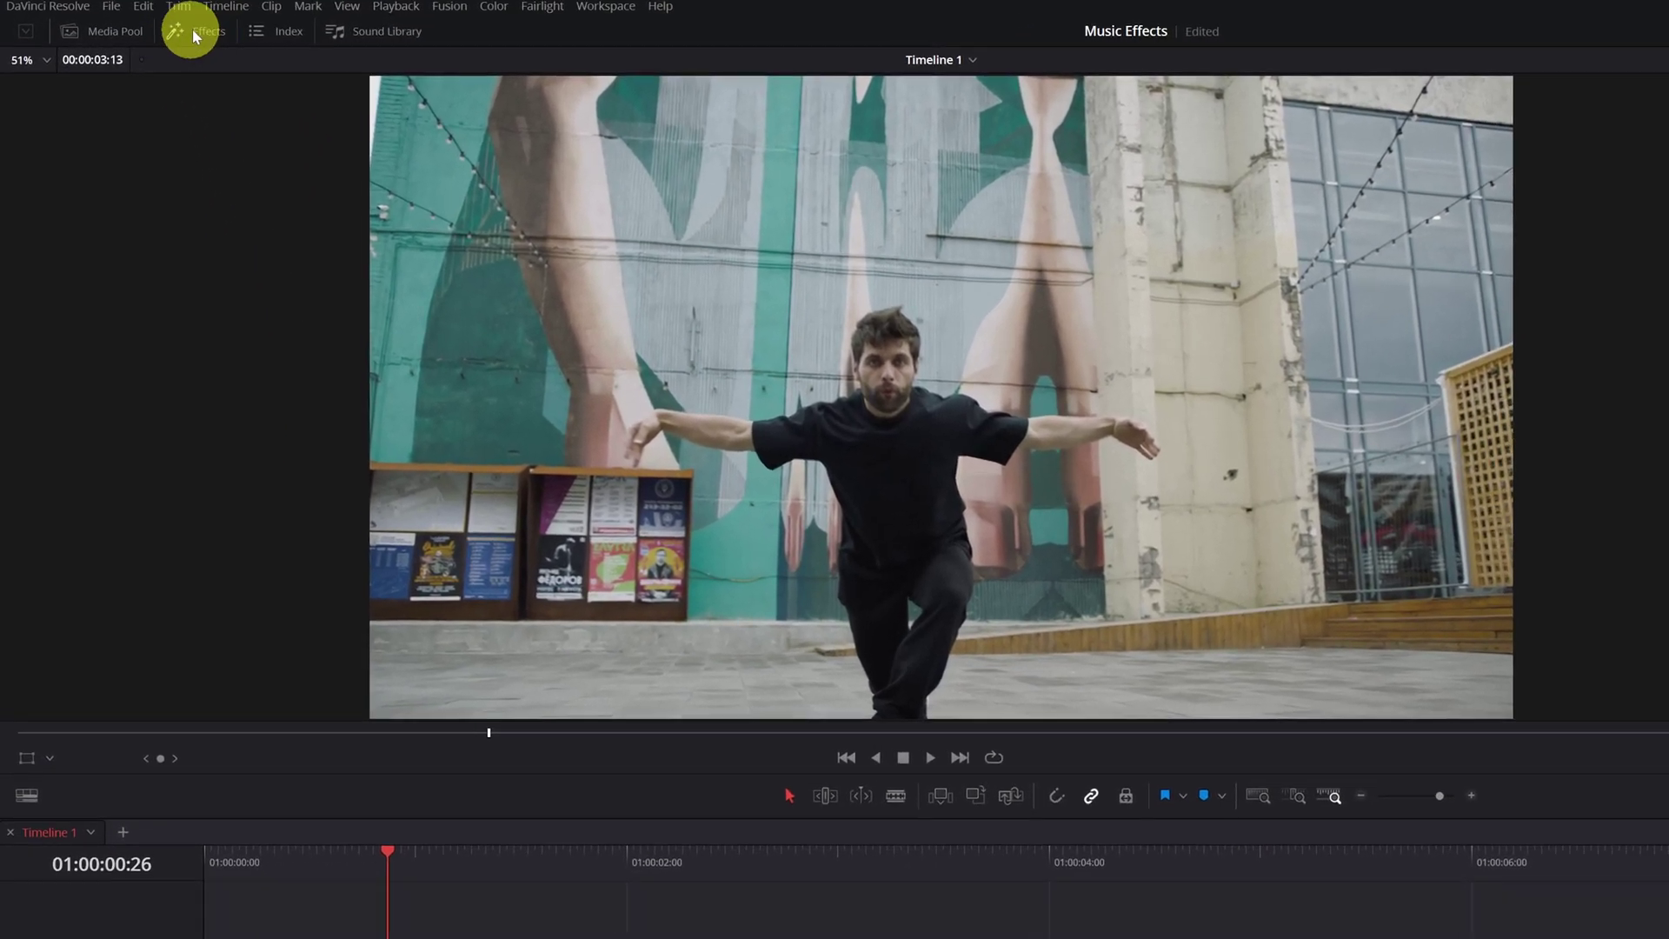
Step: Find the Drop Warp transition among the Fusion video transitions and apply it to the cut at 01:00:00:26
{"action": "left_click", "coordinate": [194, 35]}
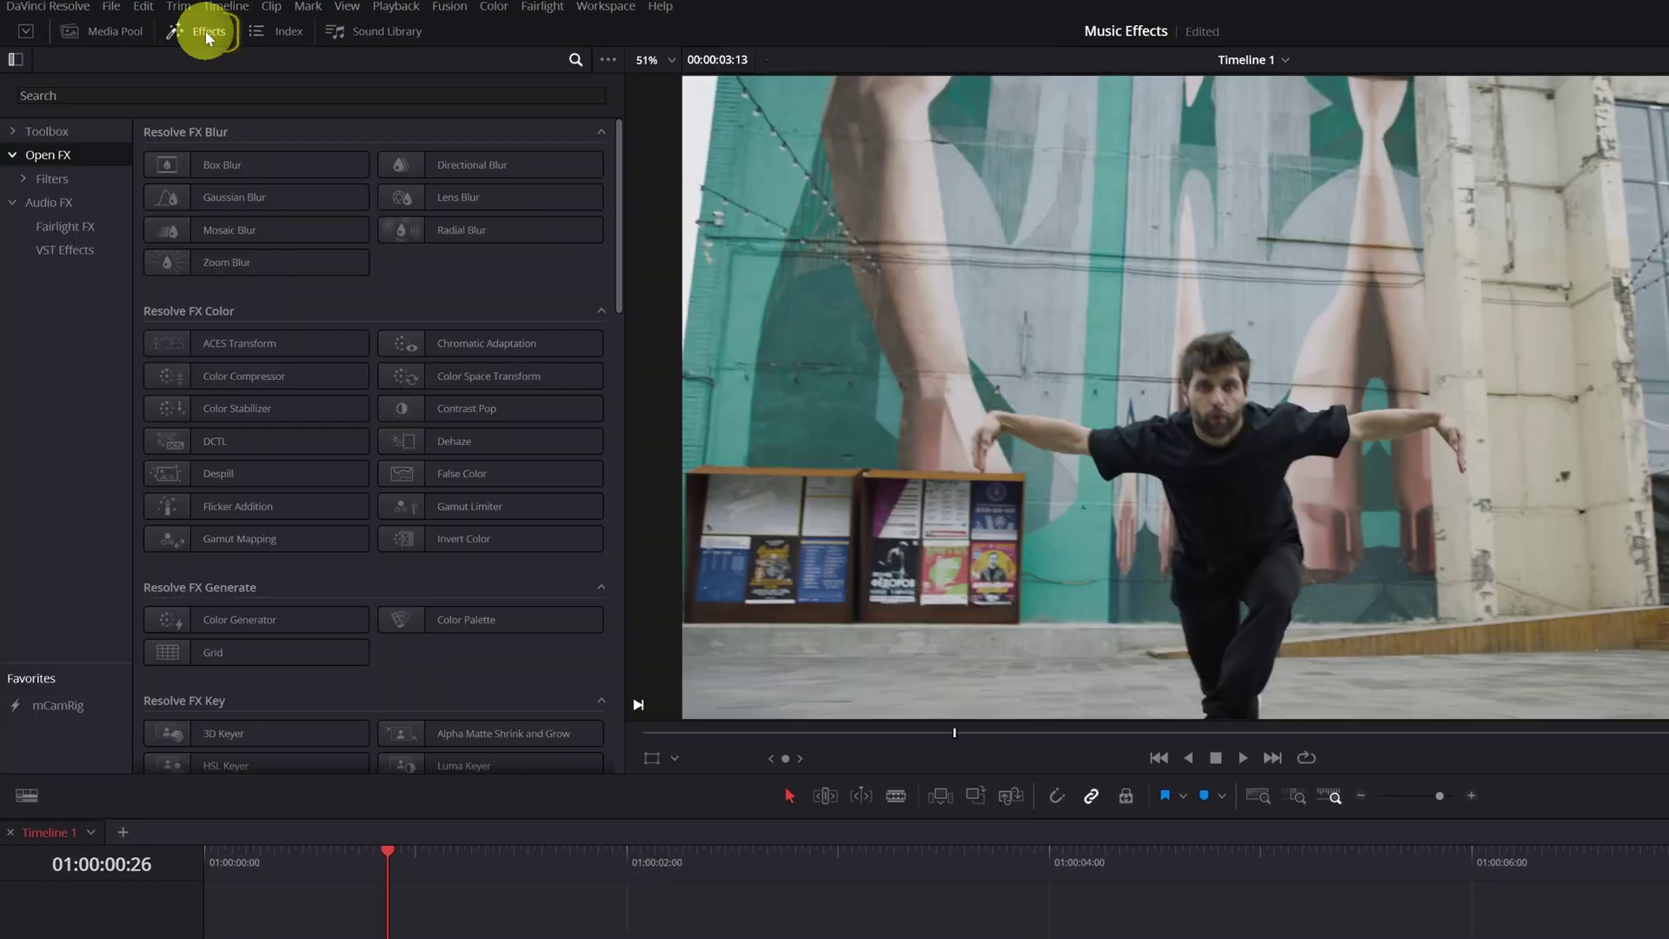
{"action": "left_click", "coordinate": [46, 135]}
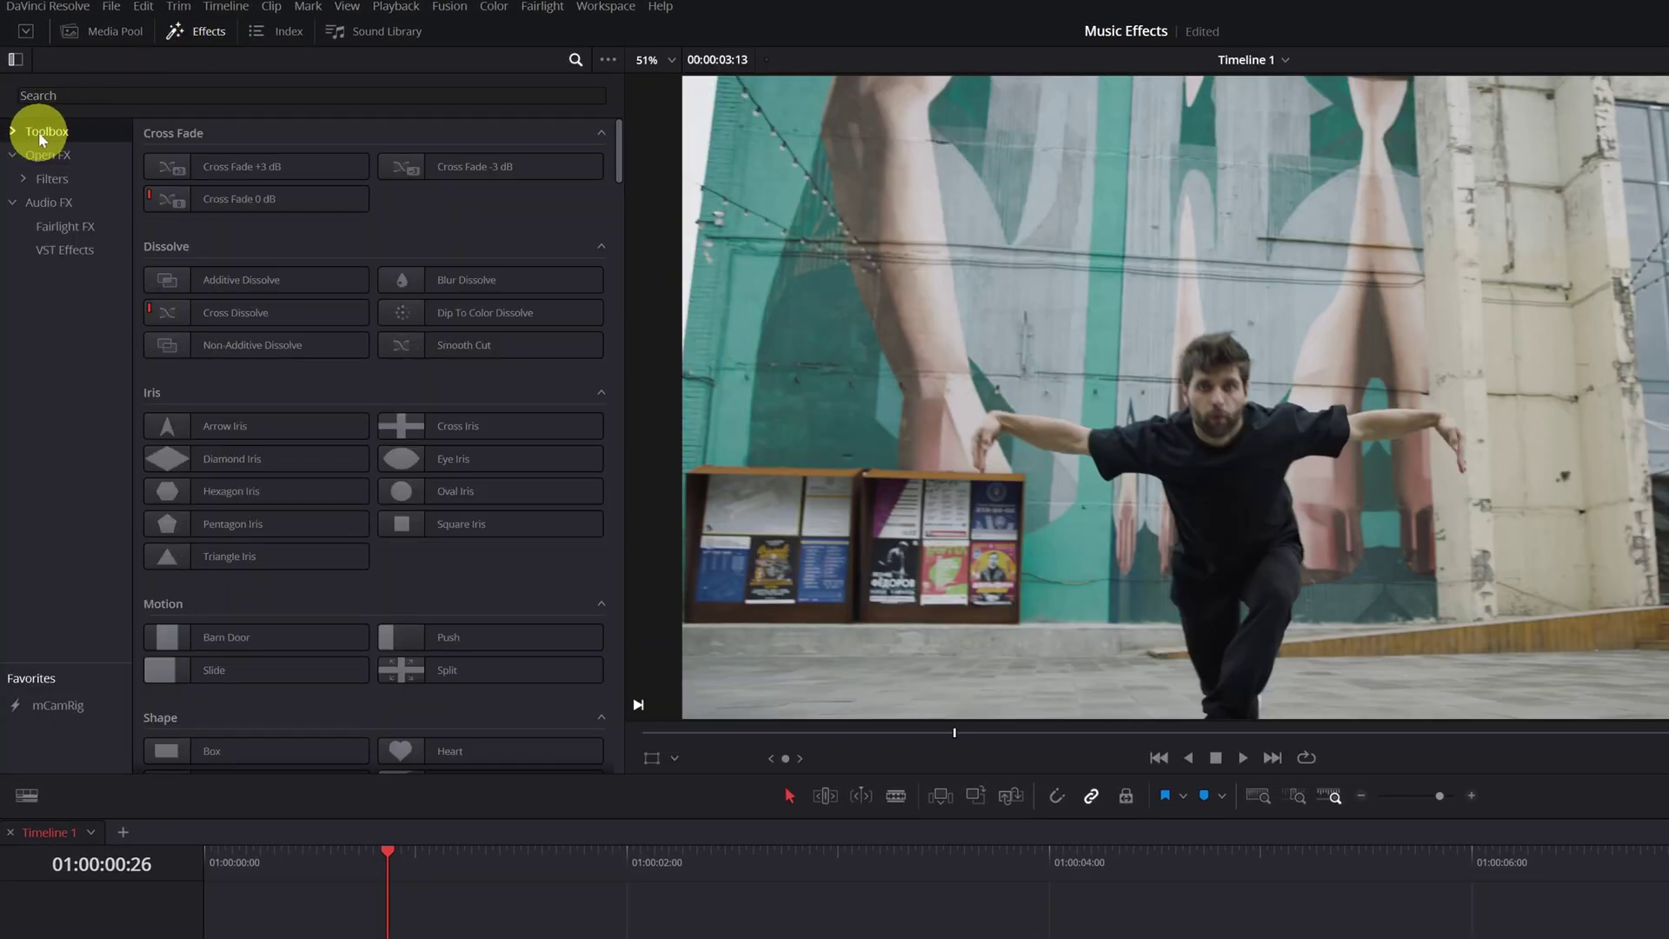
{"action": "left_click", "coordinate": [13, 136]}
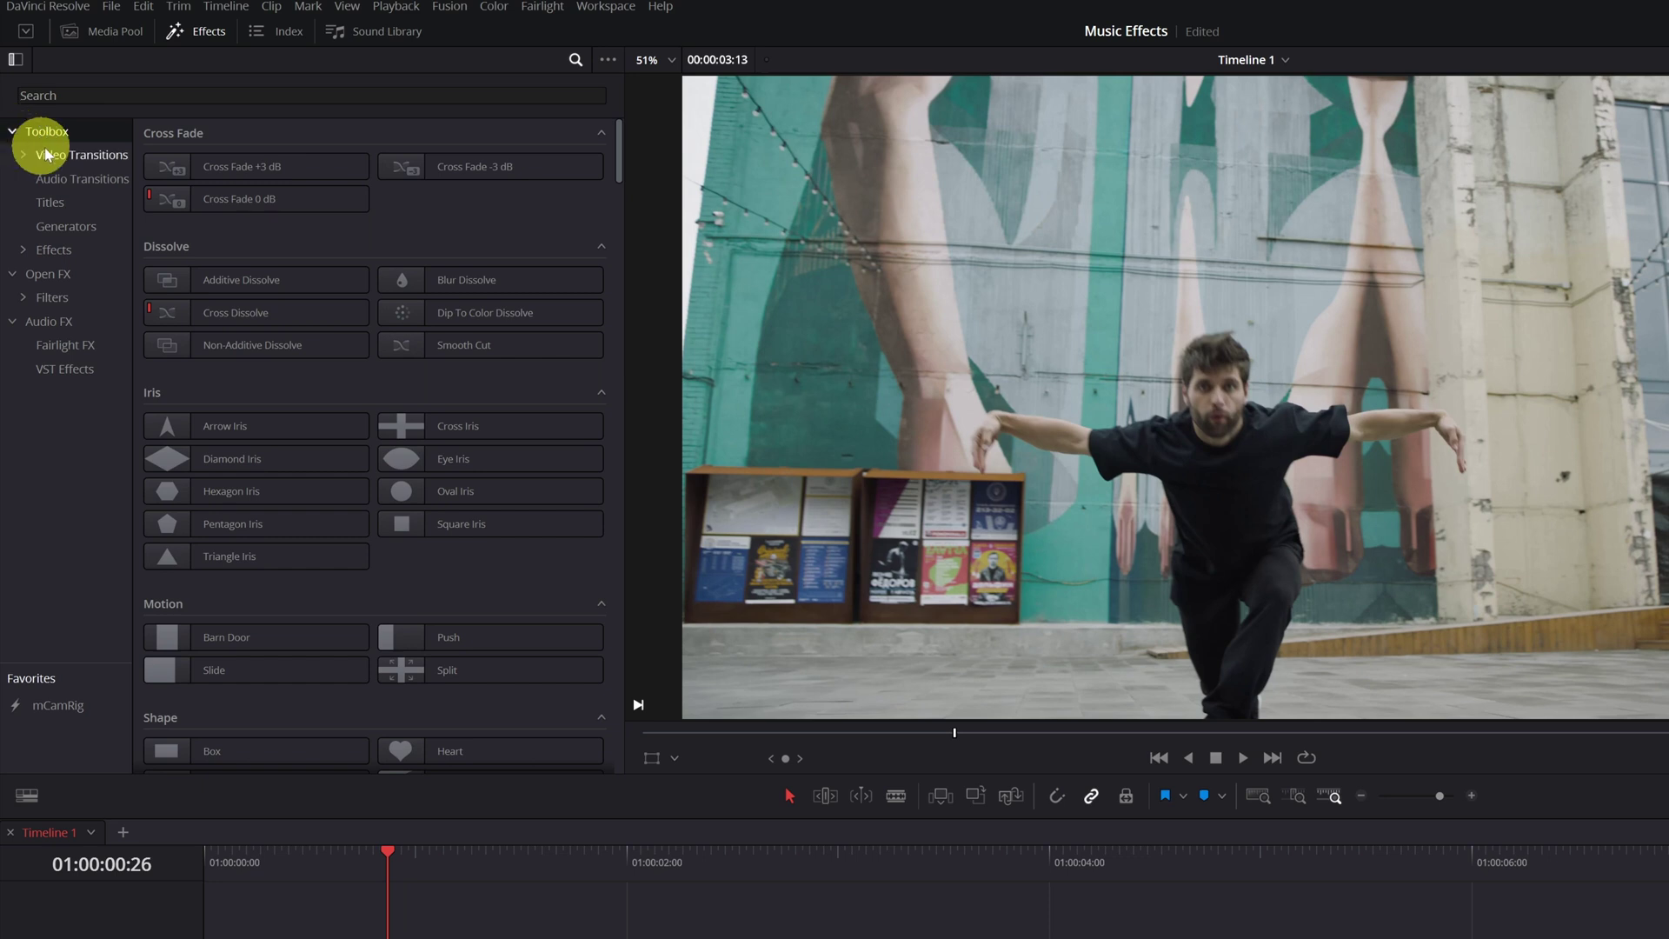
{"action": "left_click", "coordinate": [80, 156]}
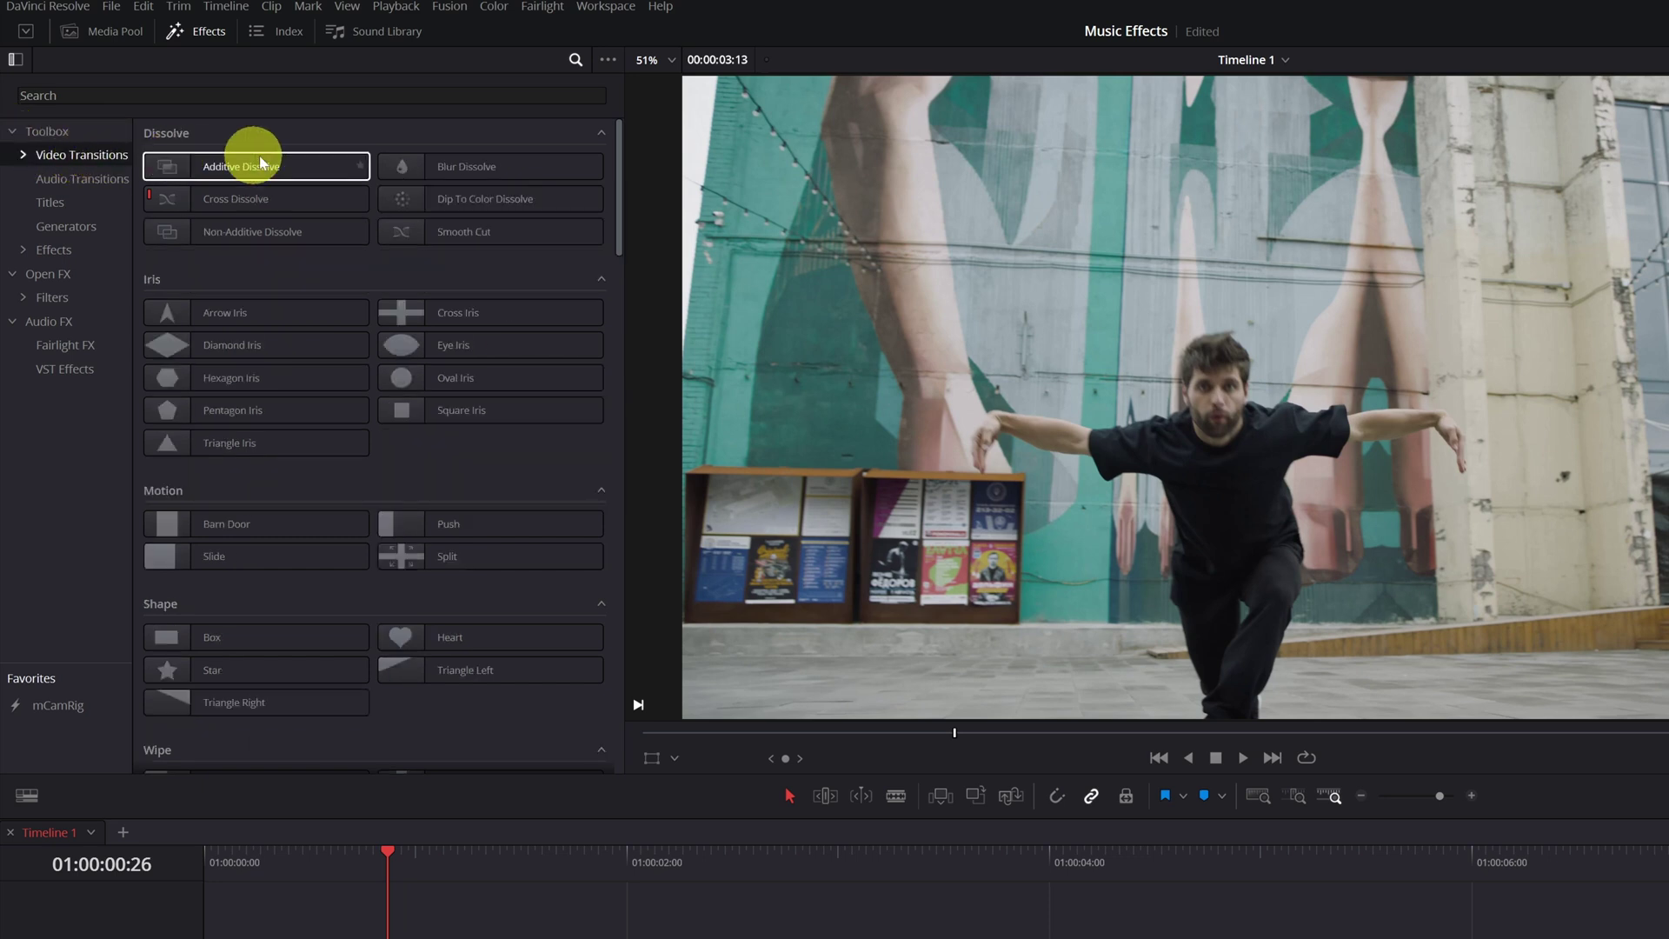
{"action": "left_click_drag", "start_coordinate": [619, 163], "coordinate": [619, 329]}
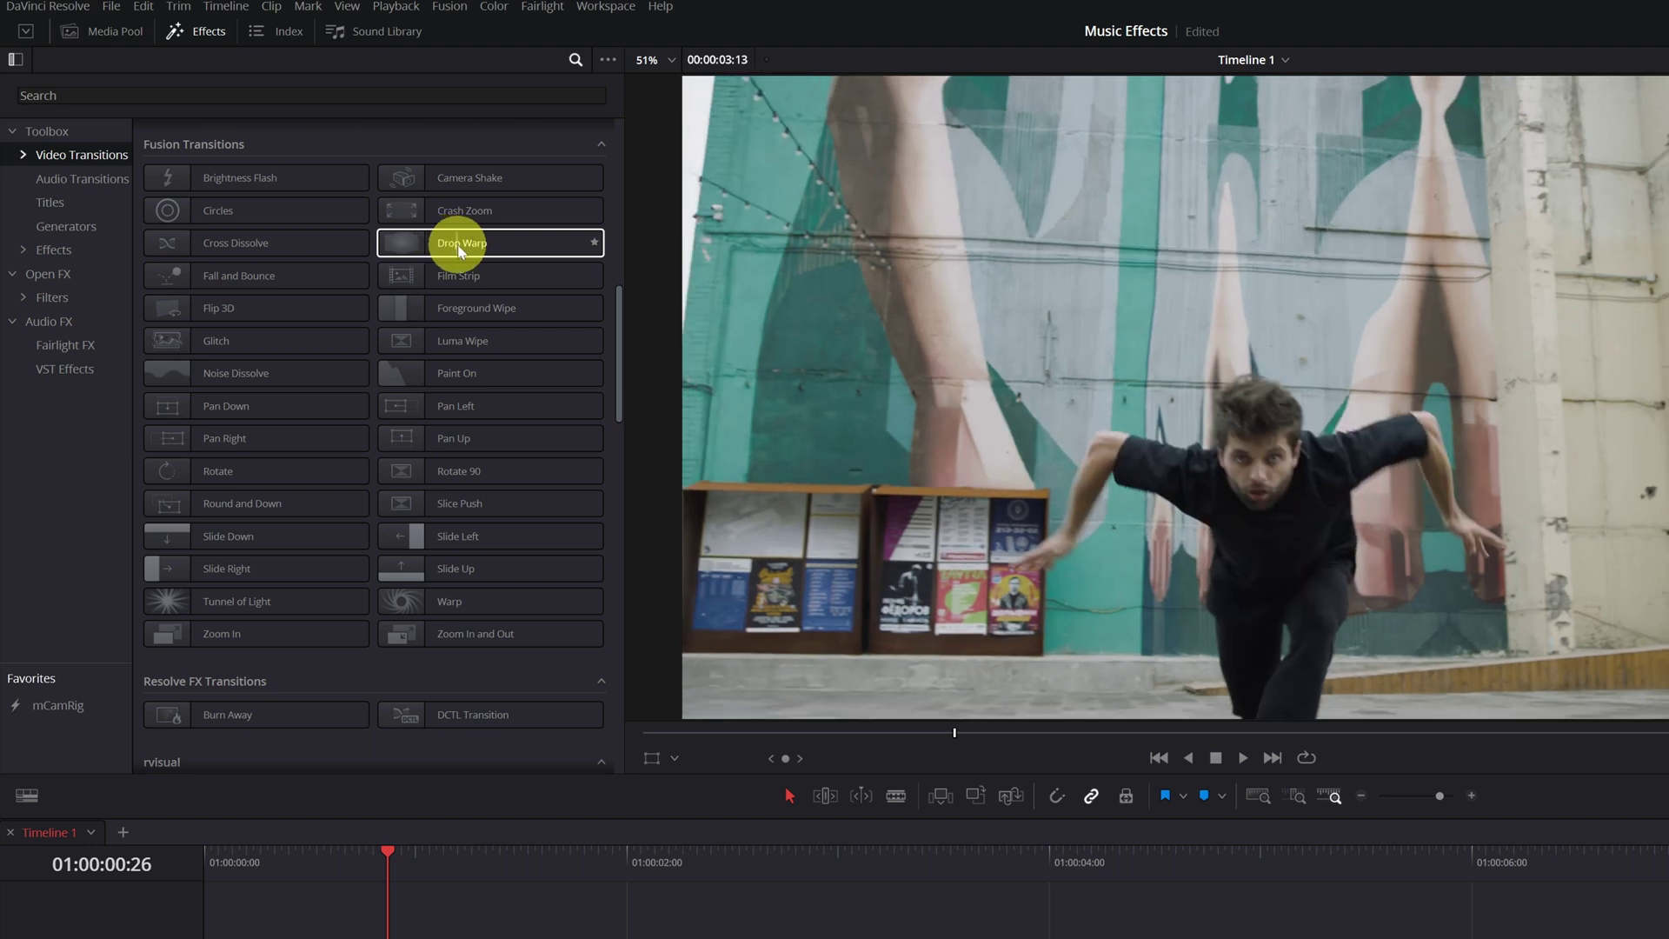
{"action": "left_click_drag", "start_coordinate": [459, 250], "coordinate": [471, 340]}
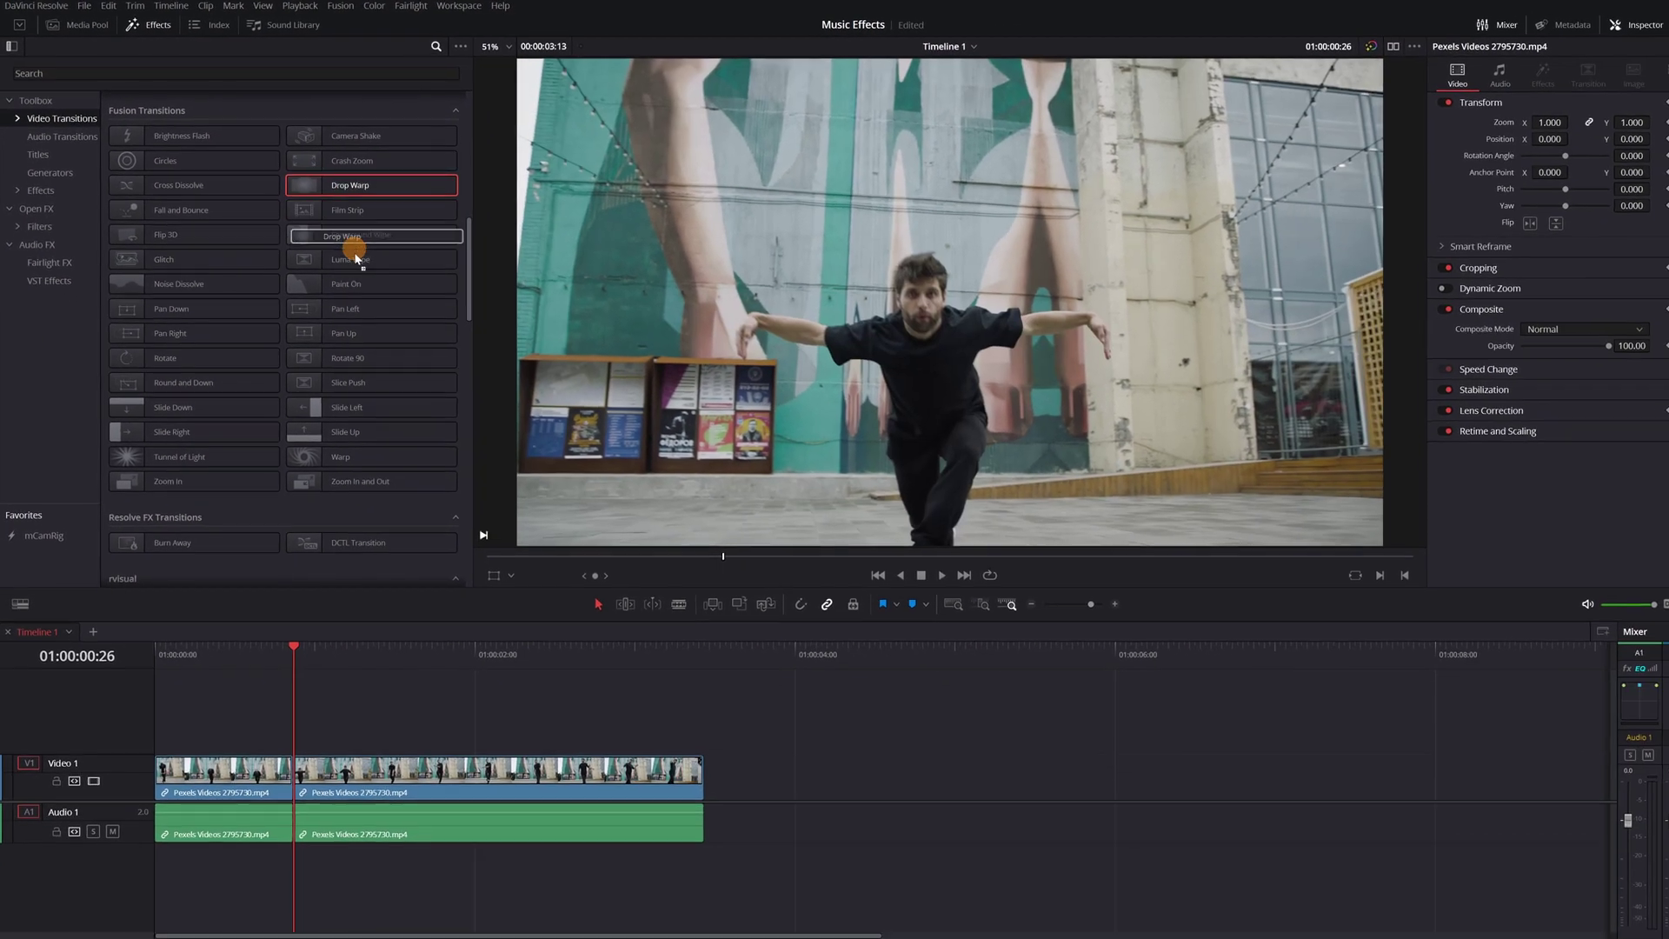
{"action": "left_click_drag", "start_coordinate": [356, 258], "coordinate": [287, 741]}
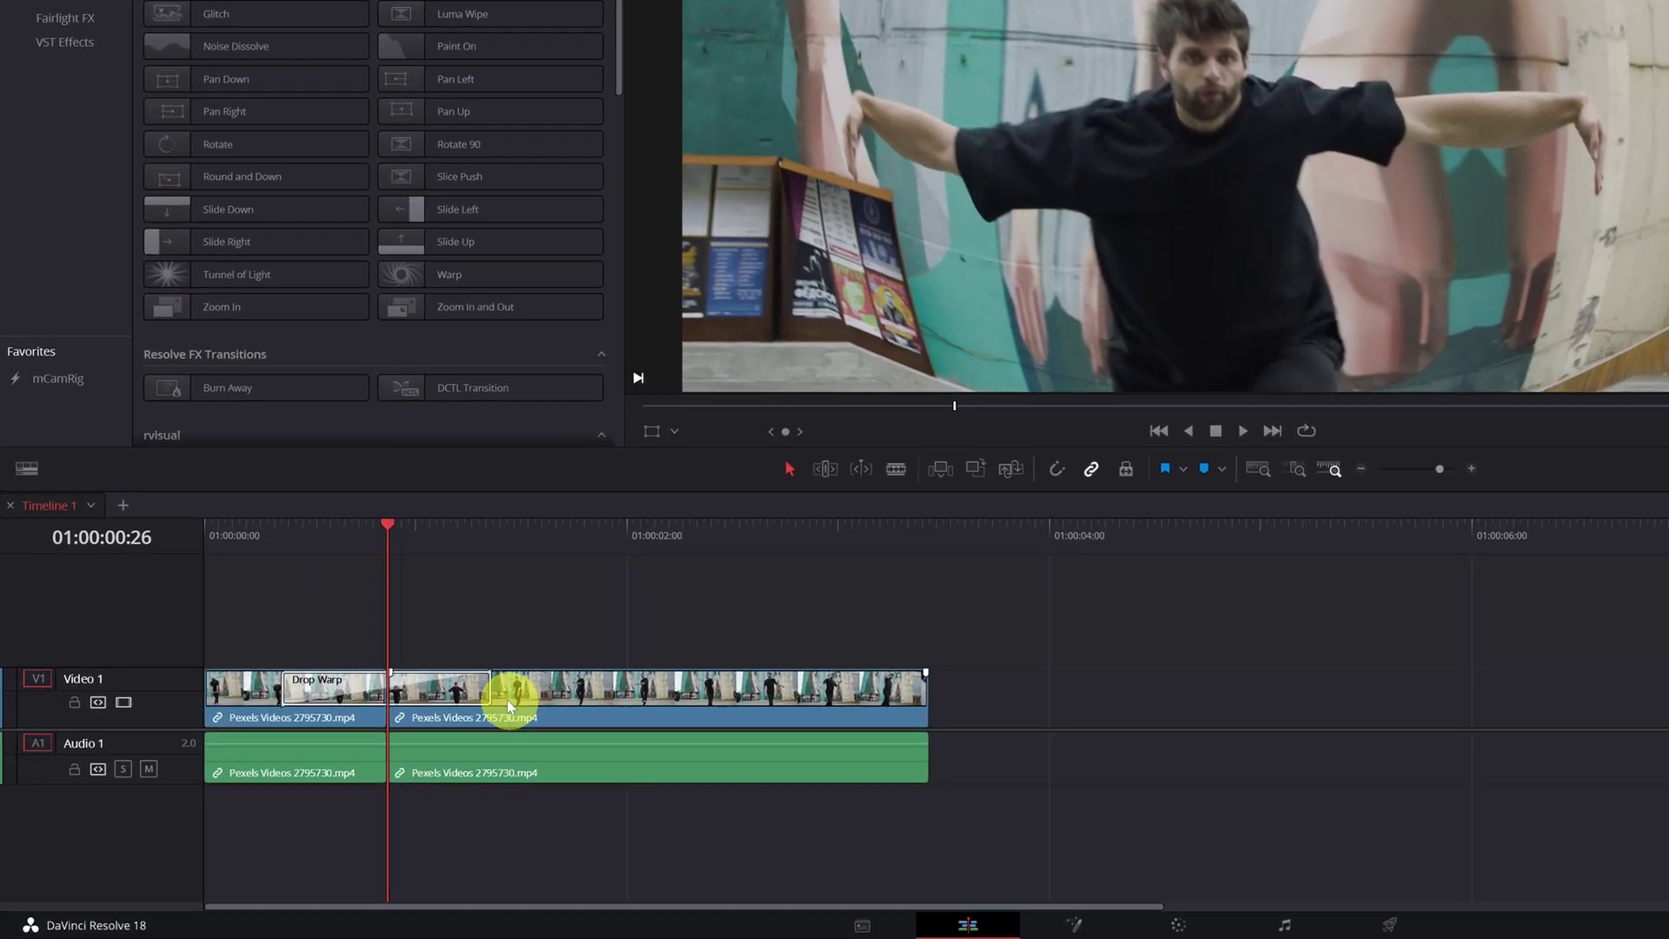
Step: Shorten the Drop Warp transition to 26 frames and play the dancer sequence from the start
{"action": "mouse_move", "coordinate": [485, 683]}
{"action": "left_mouse_down"}
{"action": "mouse_move", "coordinate": [584, 689]}
{"action": "mouse_move", "coordinate": [435, 685]}
{"action": "mouse_move", "coordinate": [487, 688]}
{"action": "mouse_move", "coordinate": [473, 689]}
{"action": "left_mouse_up"}
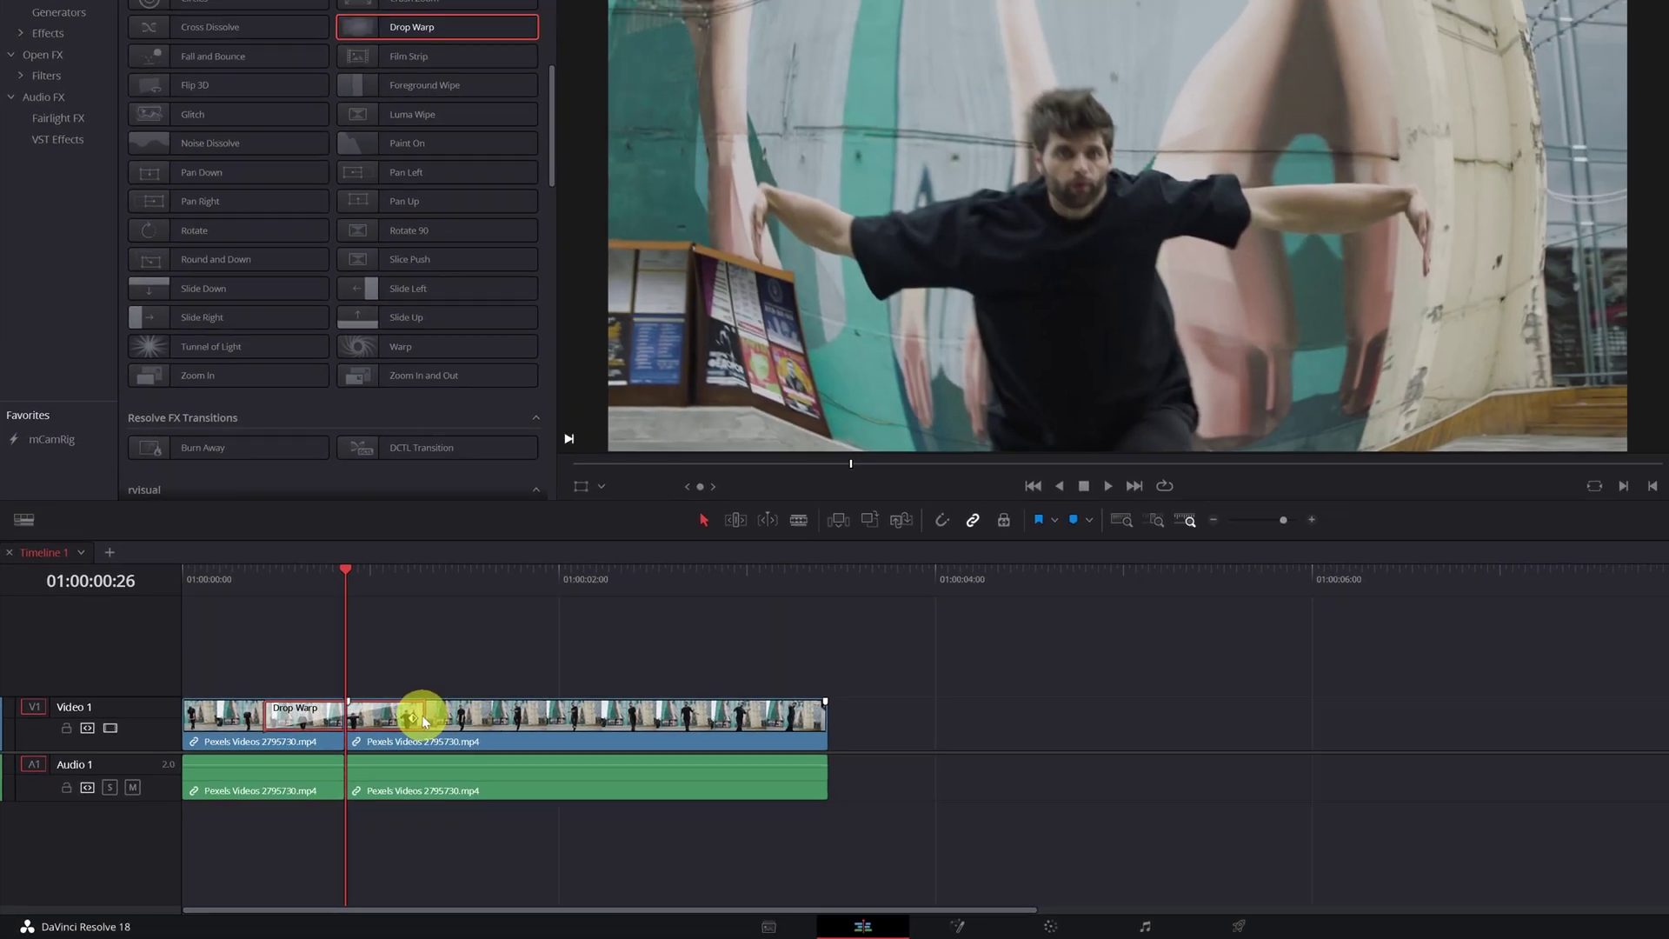
{"action": "left_click", "coordinate": [317, 537]}
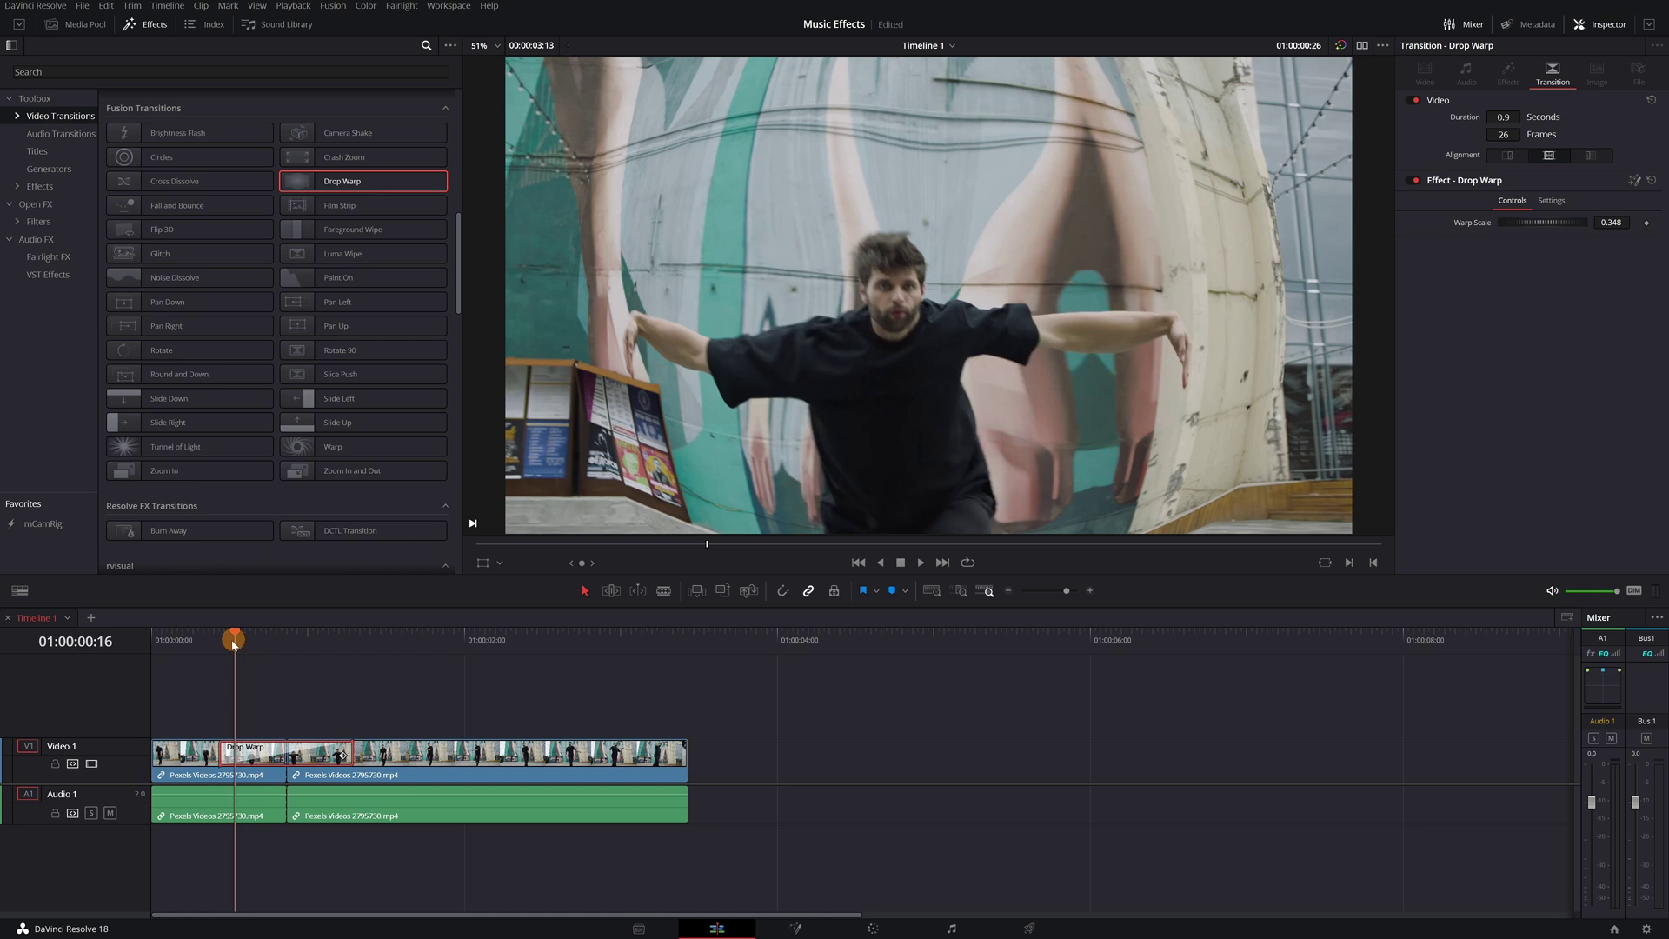
{"action": "left_click_drag", "start_coordinate": [233, 644], "coordinate": [150, 642]}
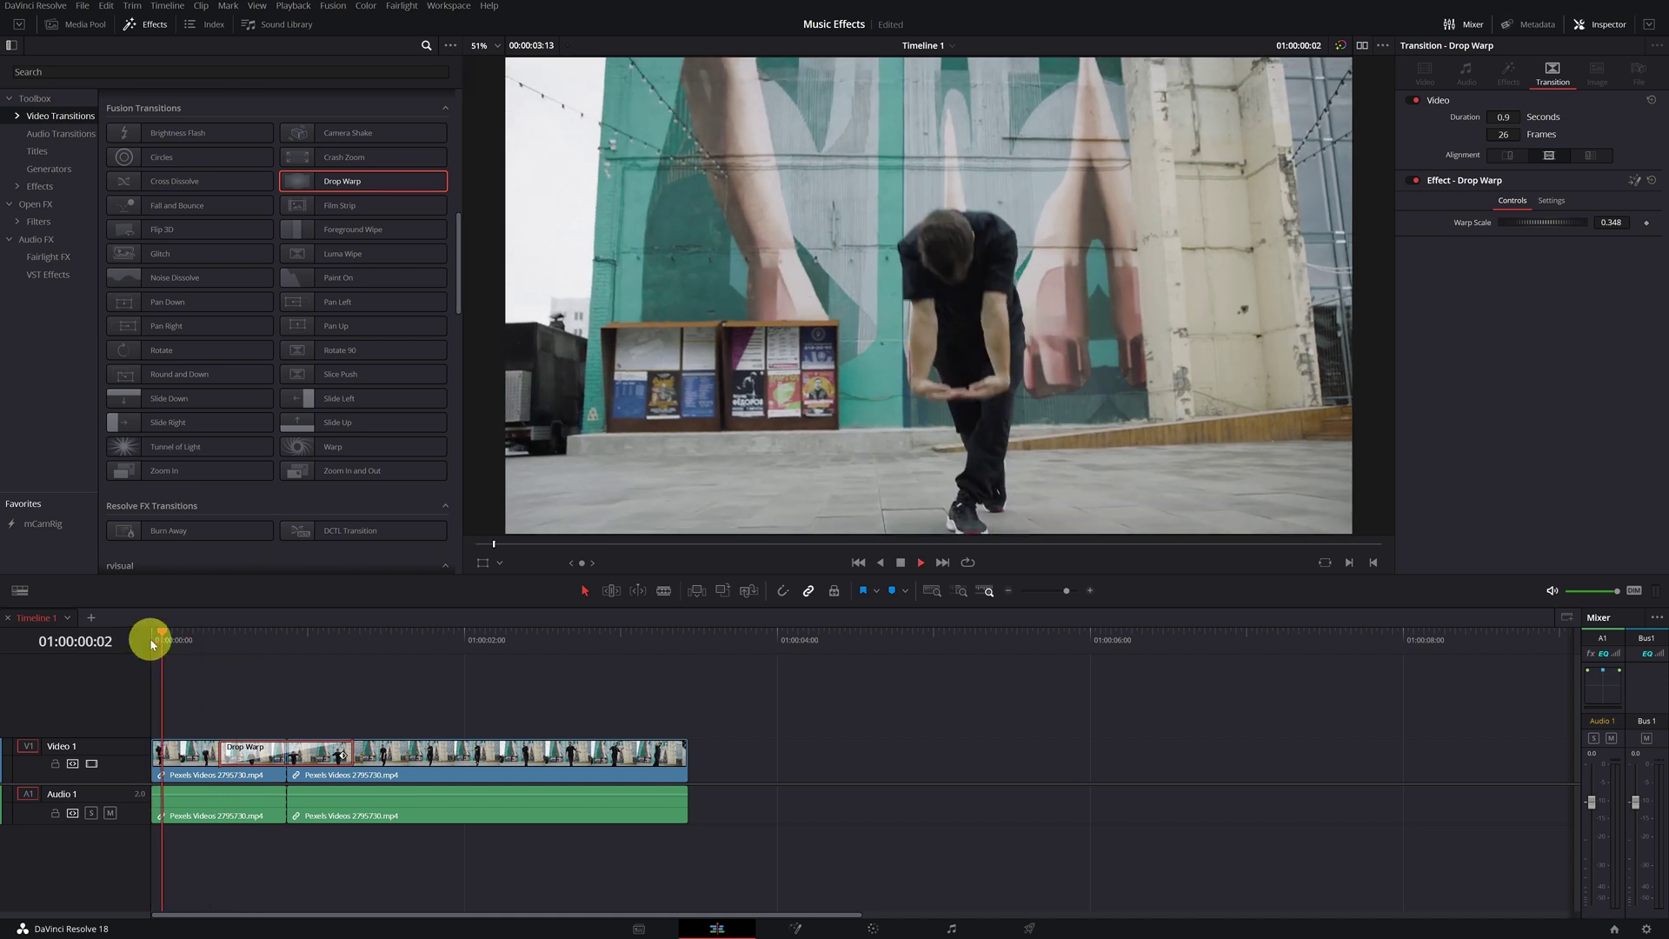
{"action": "key", "text": "space"}
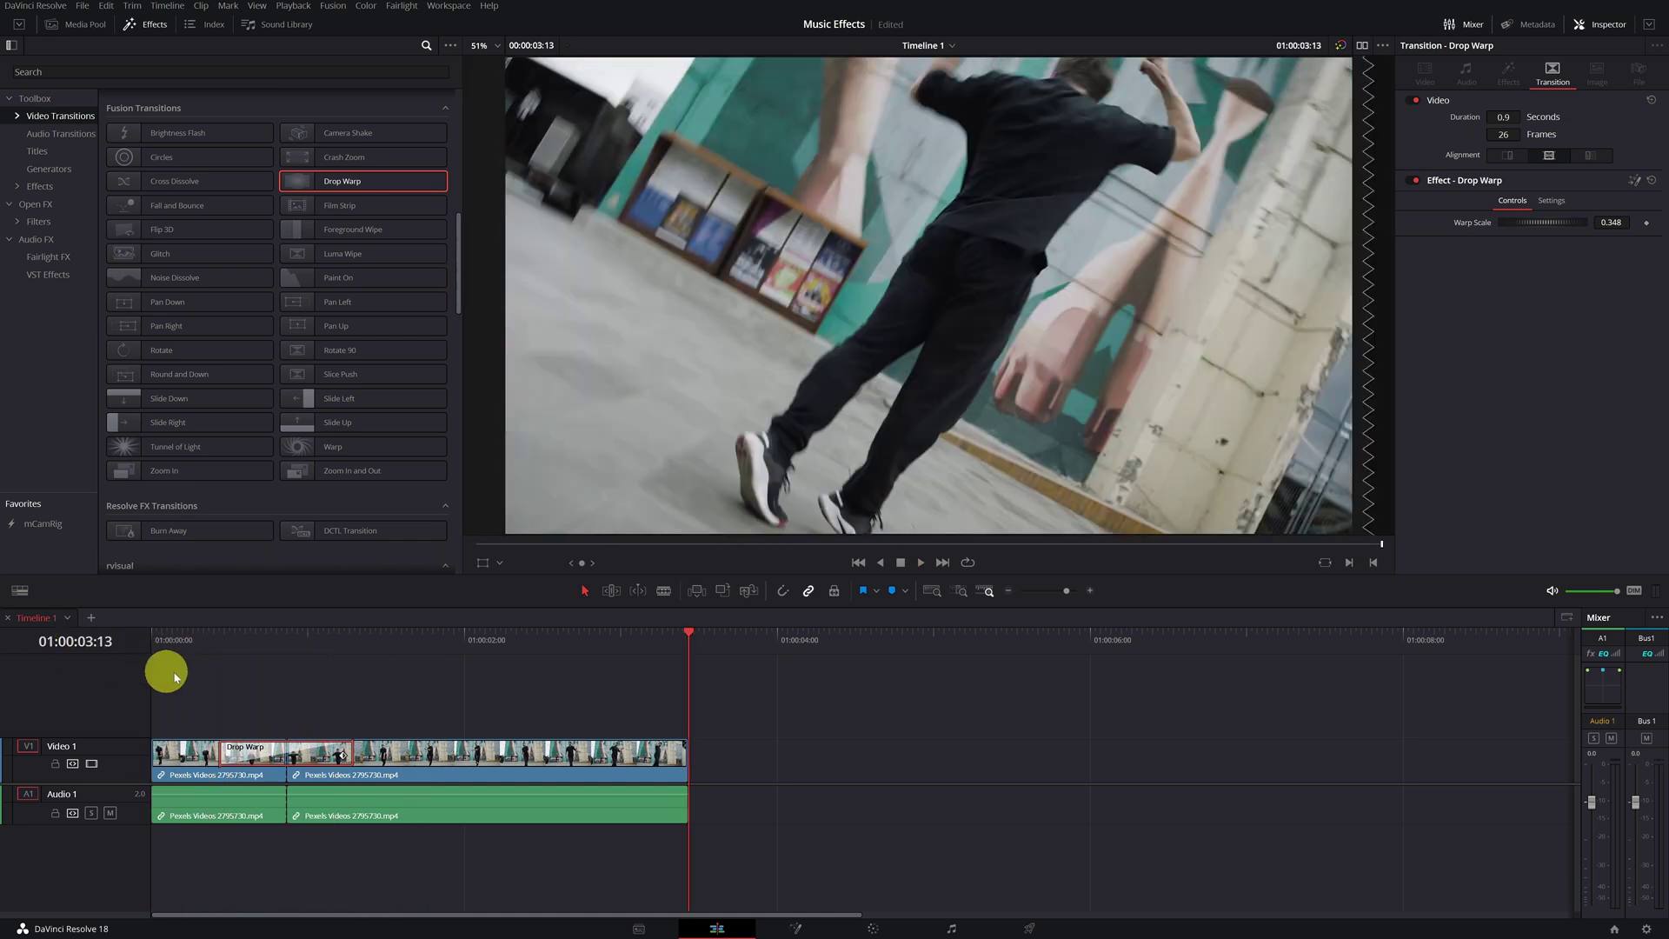
Step: Lengthen the Drop Warp transition to 34 frames and replay the sequence from the start
{"action": "left_click", "coordinate": [294, 646]}
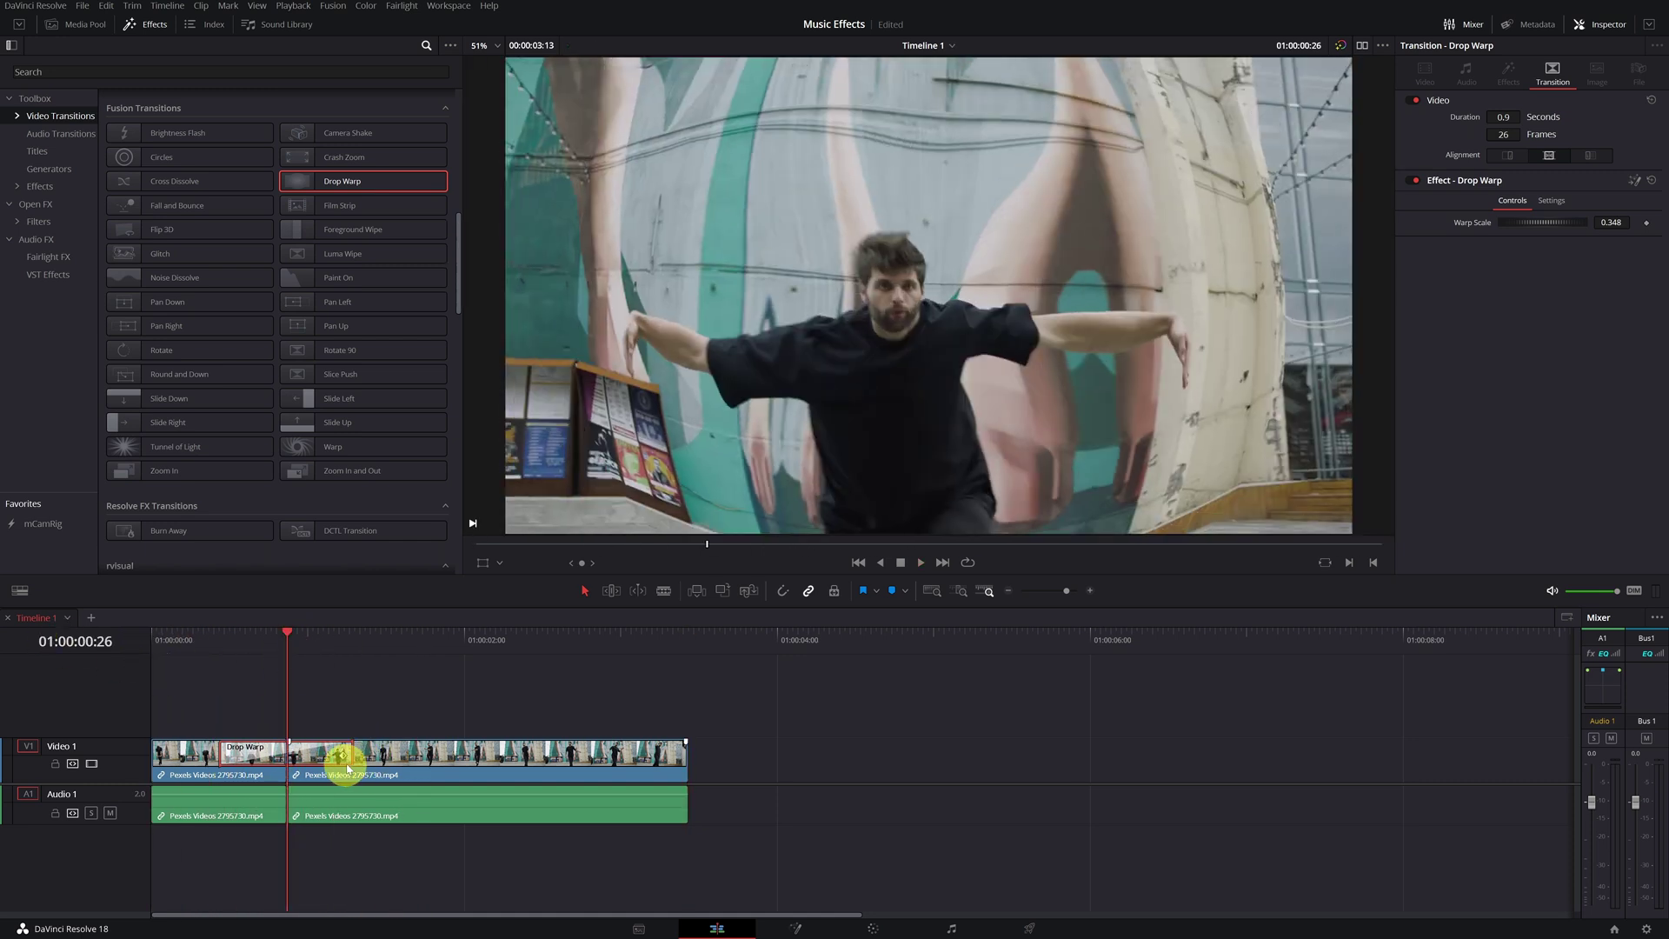
{"action": "left_click_drag", "start_coordinate": [350, 754], "coordinate": [374, 754]}
{"action": "left_click_drag", "start_coordinate": [163, 642], "coordinate": [66, 651]}
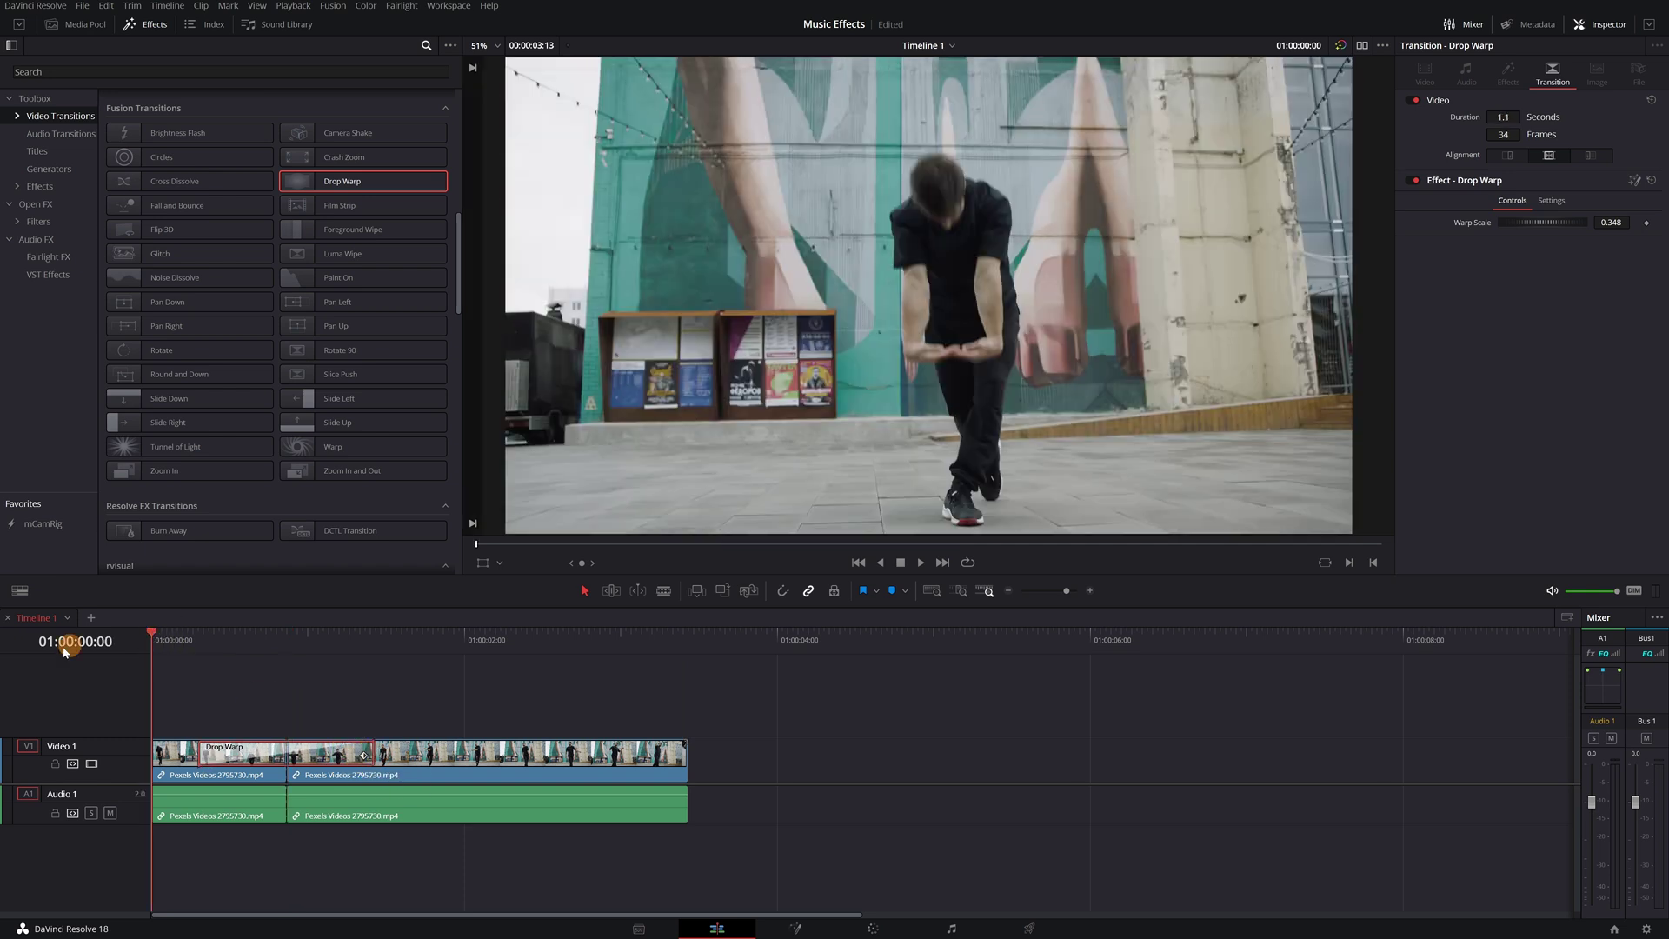
{"action": "key", "text": "space"}
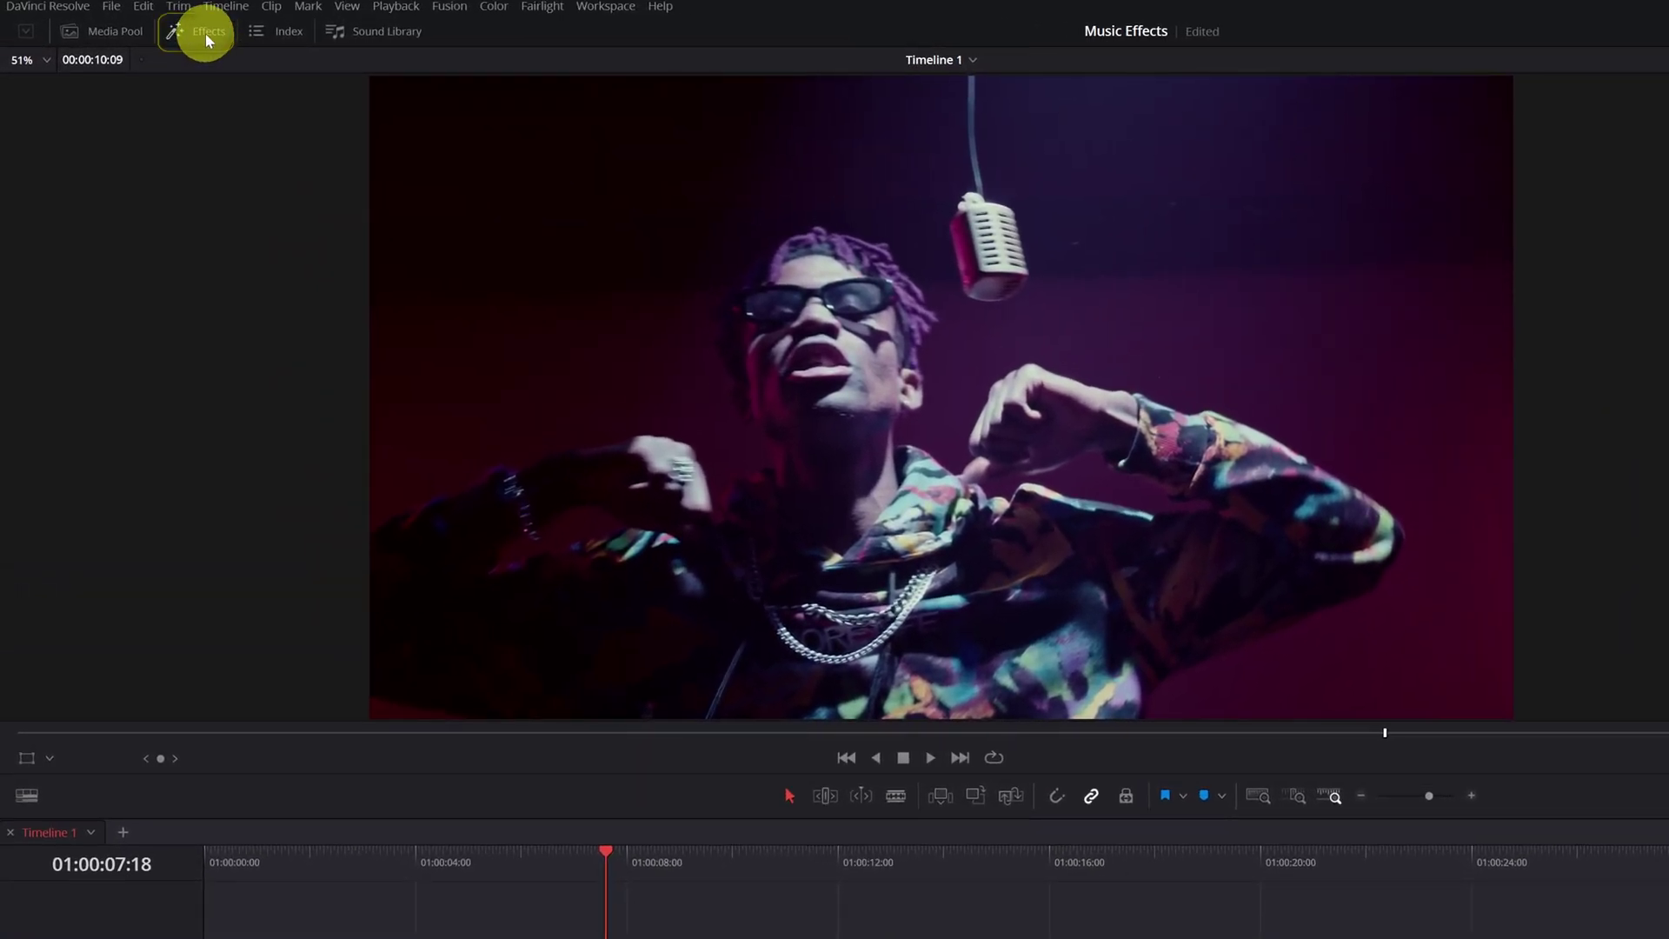
Step: Find the Motion Trails filter among the Open FX filters, apply it to the singer clip and preview it at 01:00:08:23
{"action": "left_click", "coordinate": [205, 34]}
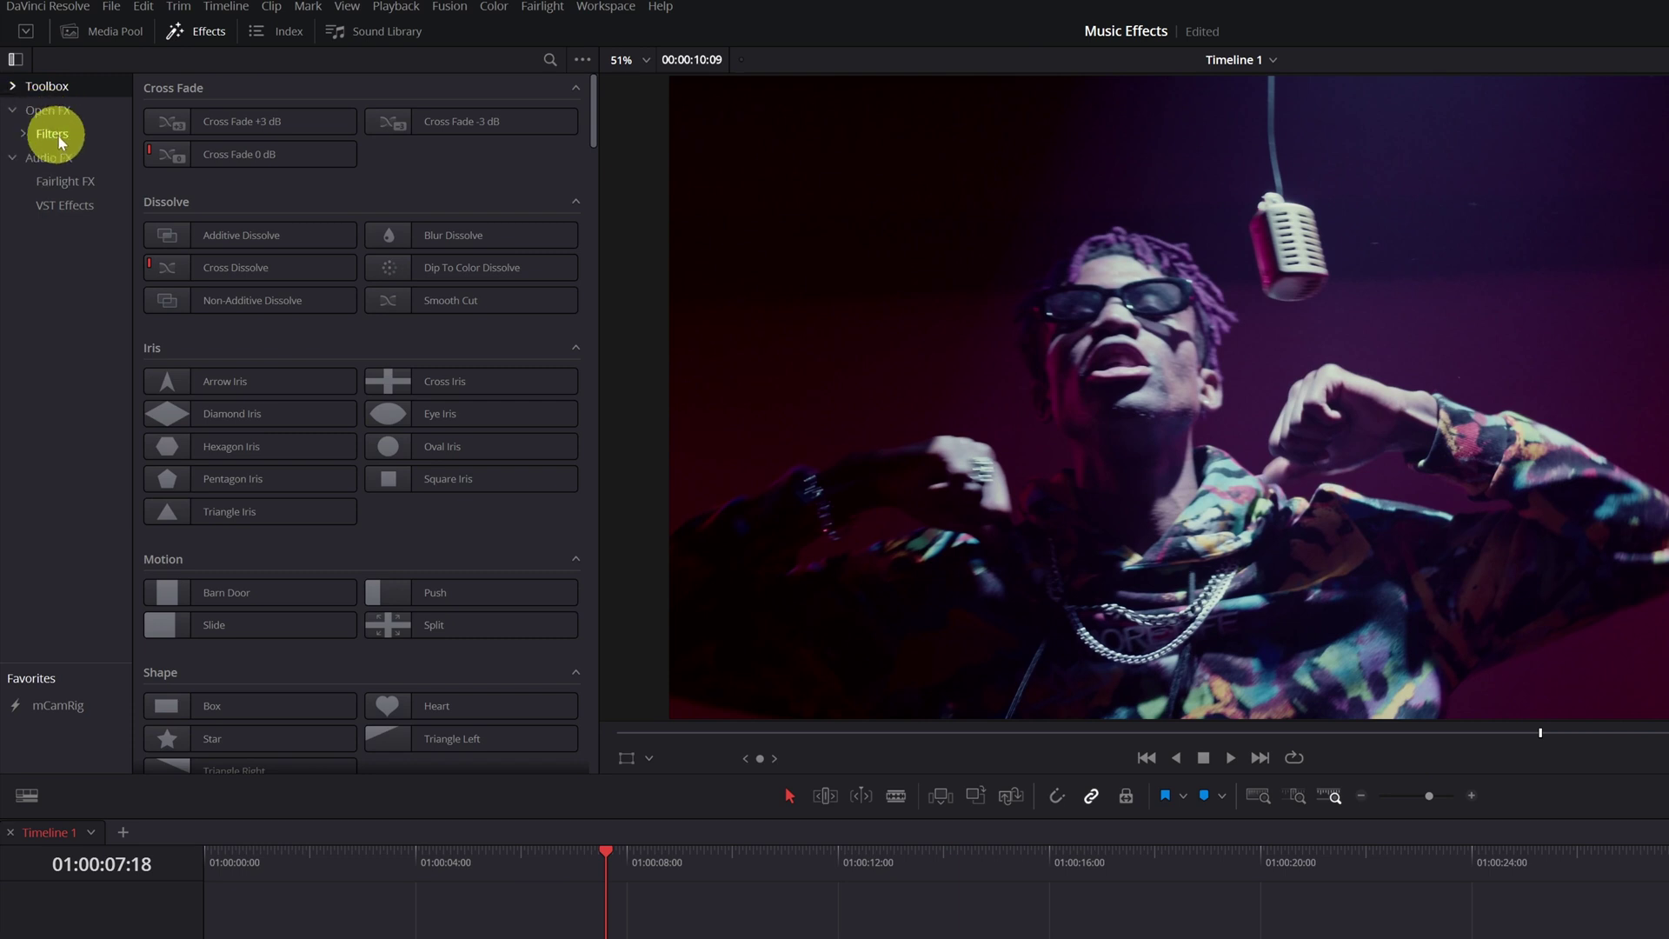
{"action": "left_click", "coordinate": [54, 136]}
{"action": "left_click_drag", "start_coordinate": [592, 171], "coordinate": [597, 539]}
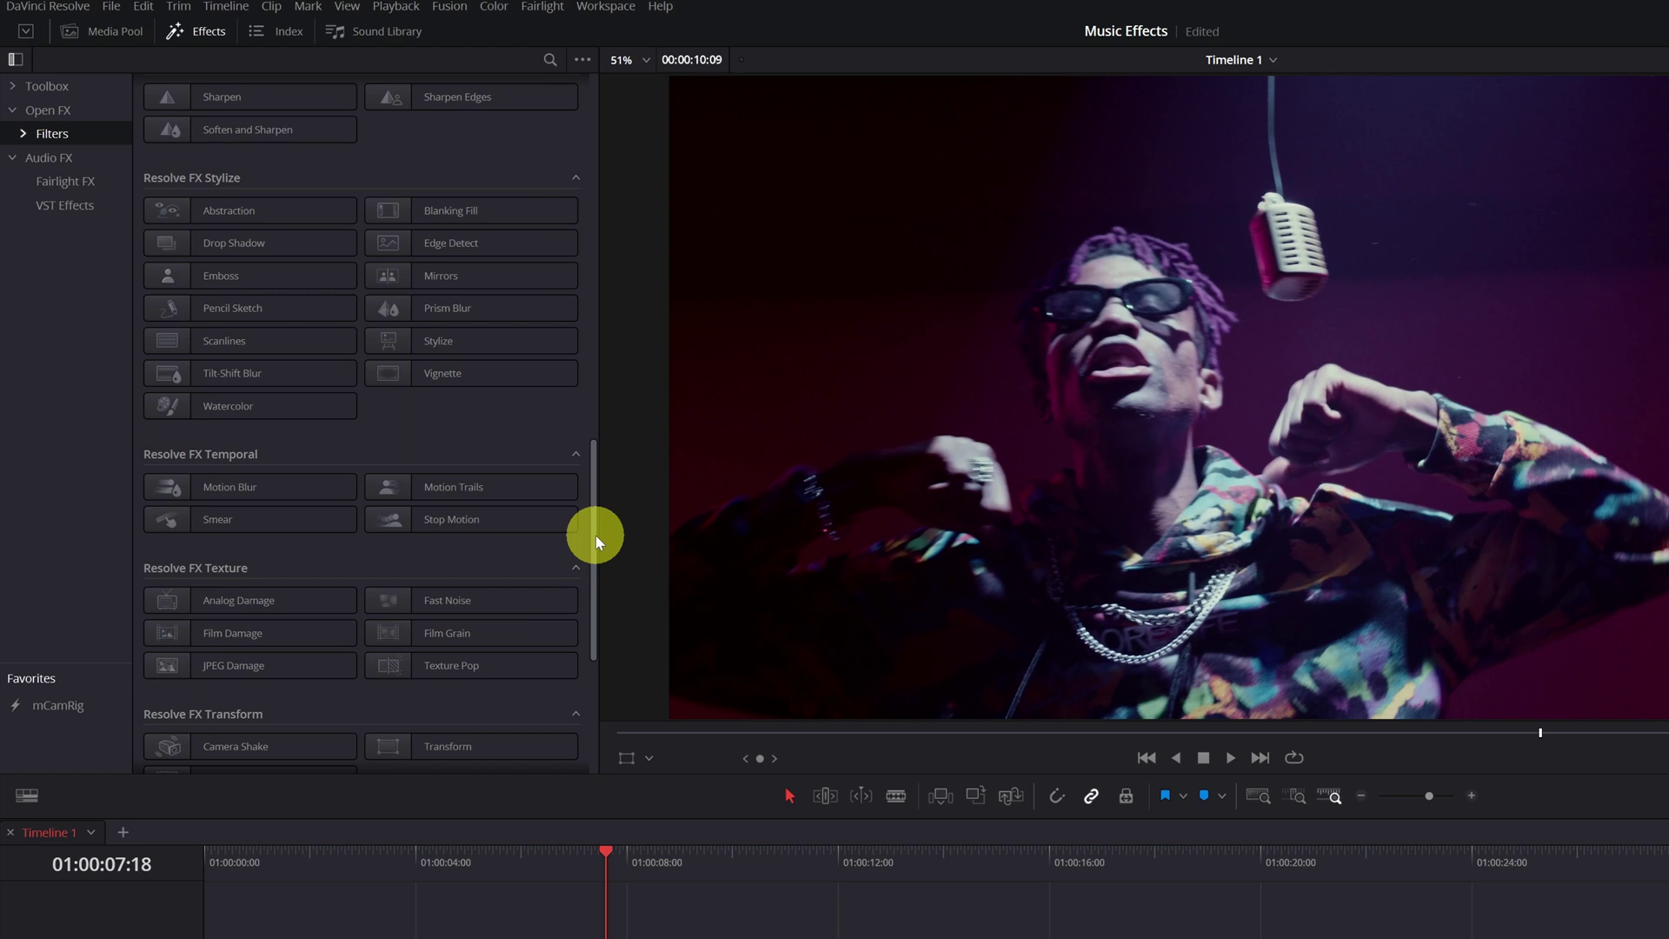
{"action": "mouse_move", "coordinate": [453, 489]}
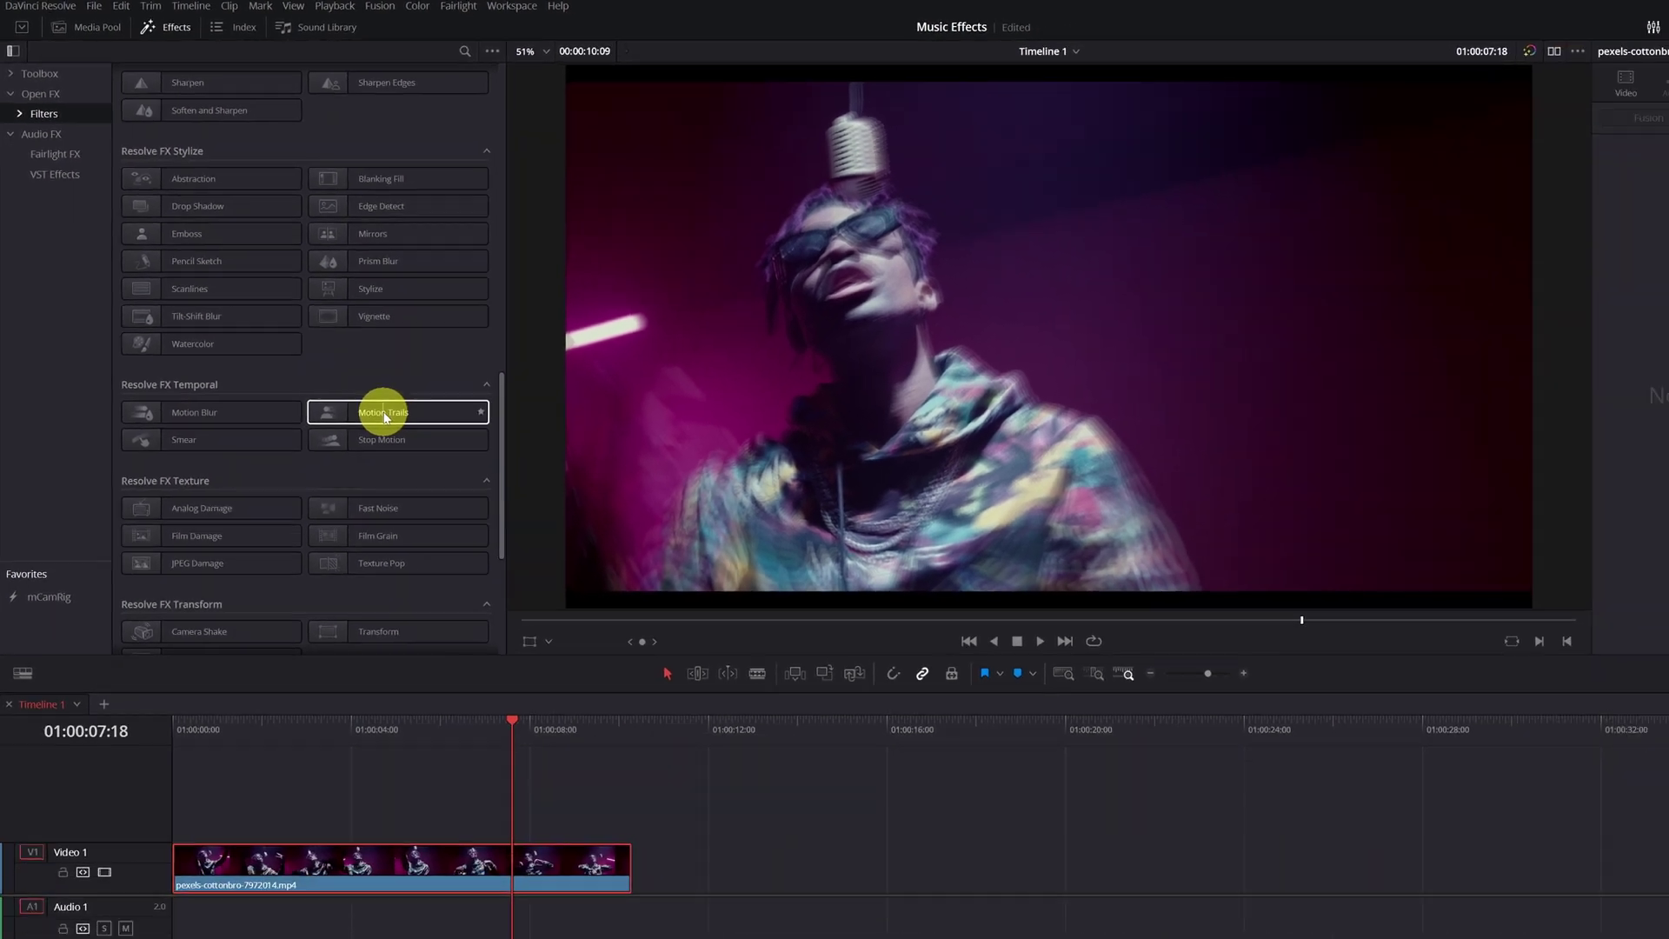
{"action": "left_click_drag", "start_coordinate": [448, 491], "coordinate": [461, 524]}
{"action": "left_click_drag", "start_coordinate": [339, 388], "coordinate": [403, 763]}
{"action": "left_click_drag", "start_coordinate": [401, 641], "coordinate": [497, 665]}
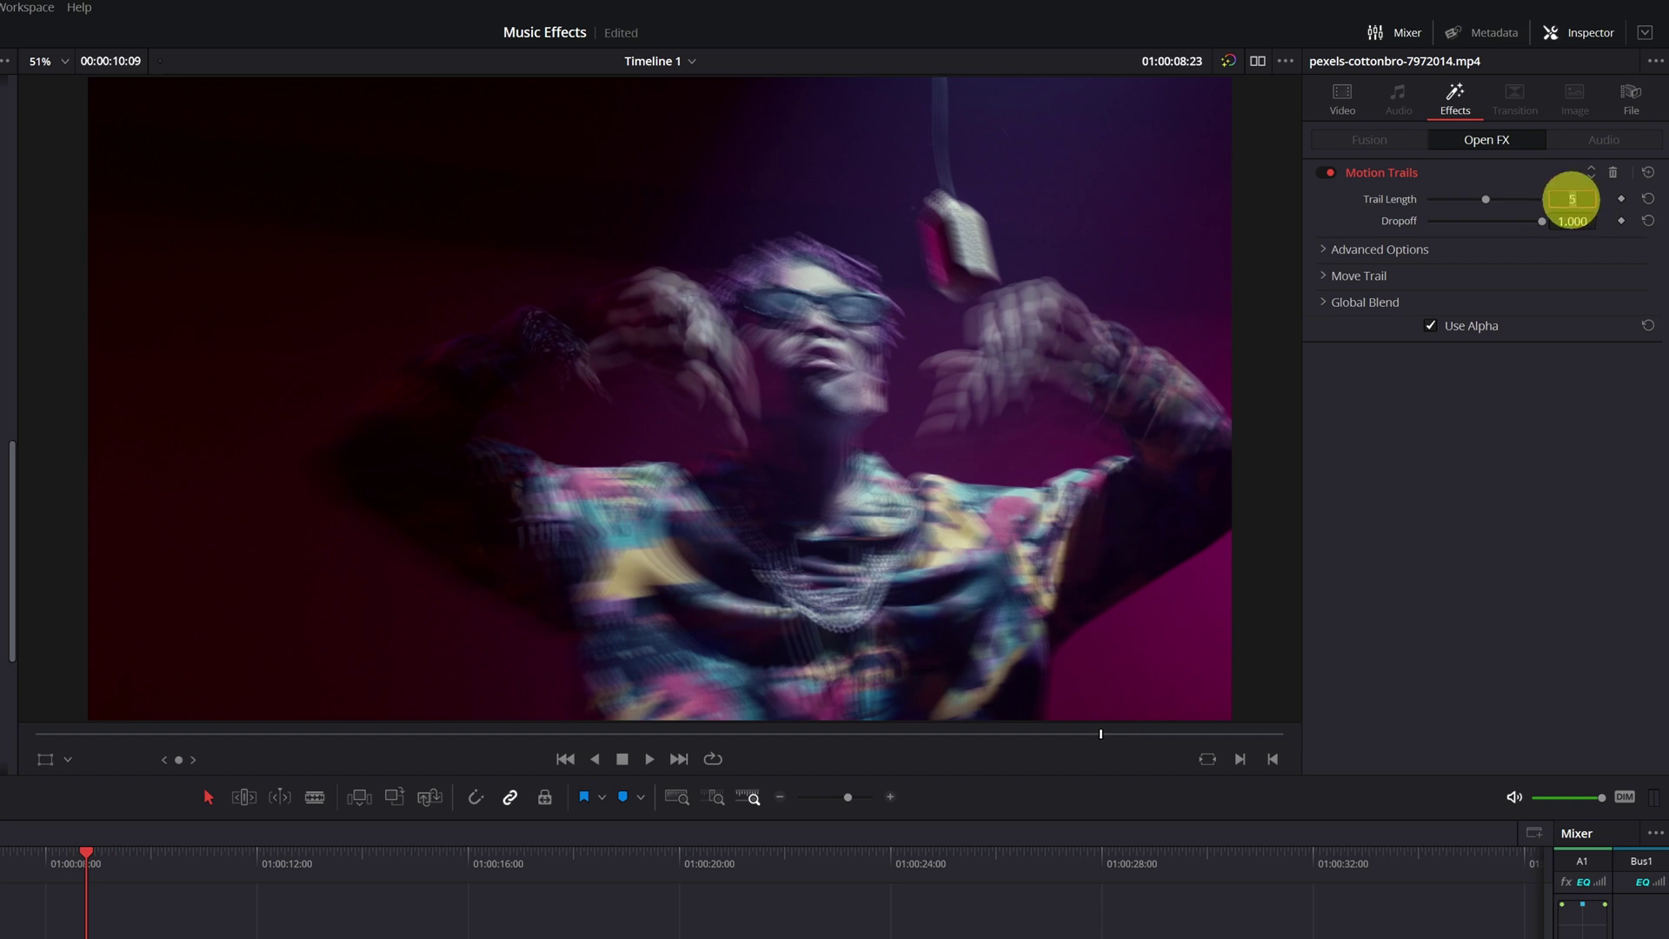
Step: Test a Motion Trails Trail Length of 10, and settle on Trail Length 4 and Dropoff 0.434
{"action": "left_click_drag", "start_coordinate": [1490, 202], "coordinate": [1547, 209]}
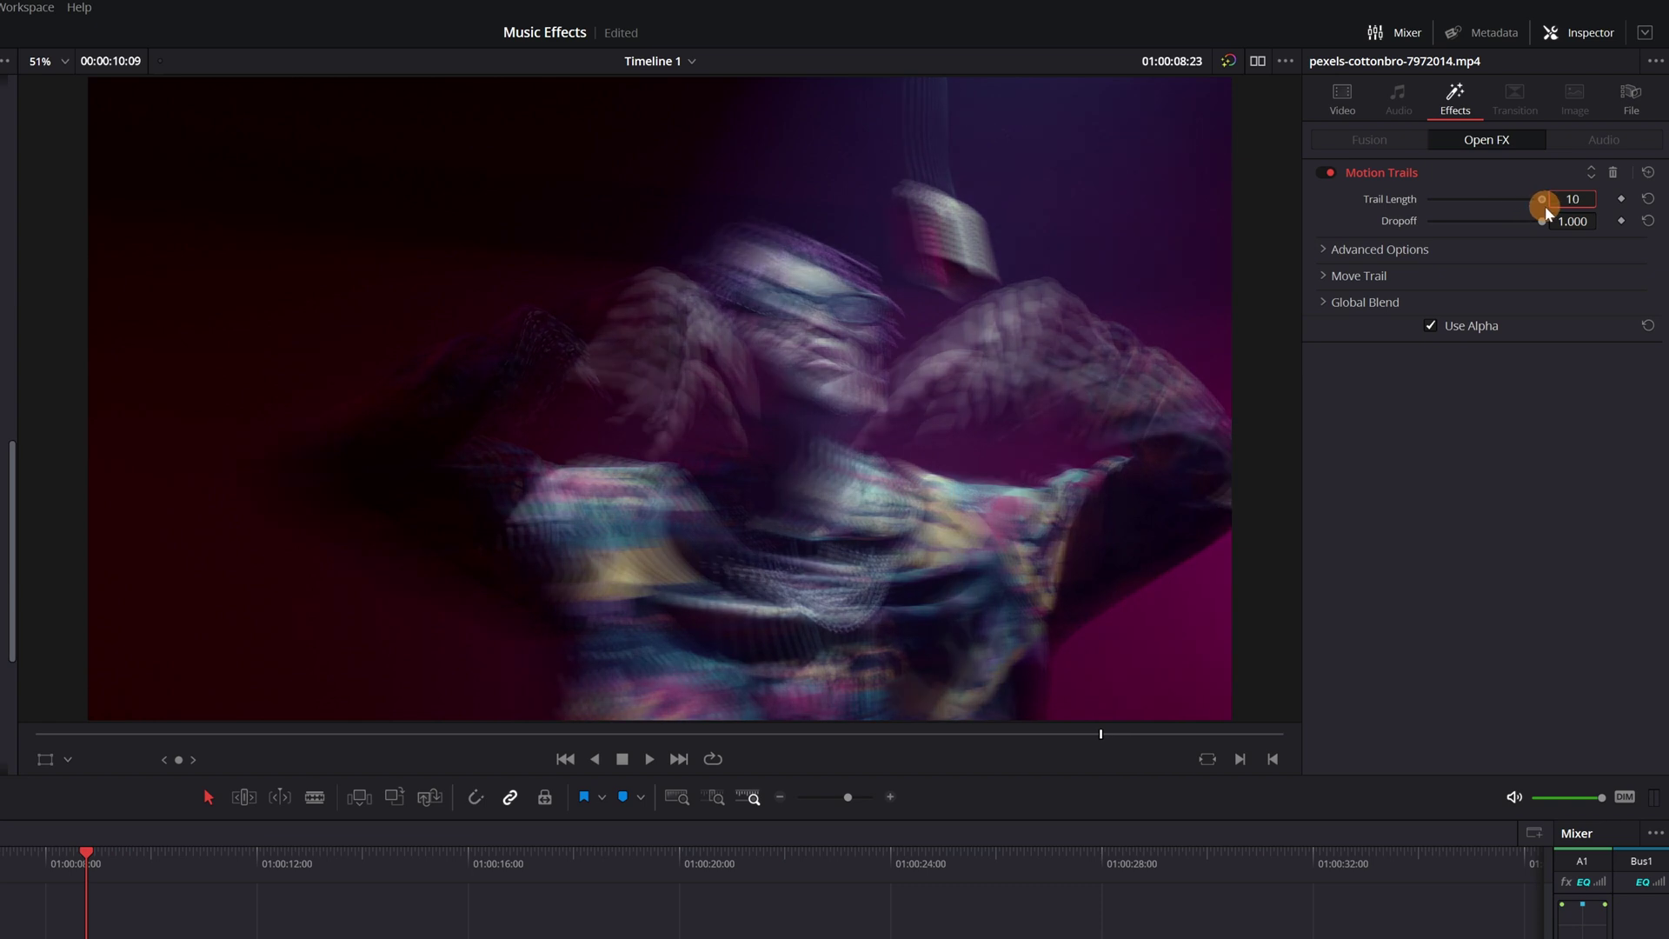
{"action": "left_click_drag", "start_coordinate": [1536, 205], "coordinate": [1514, 178]}
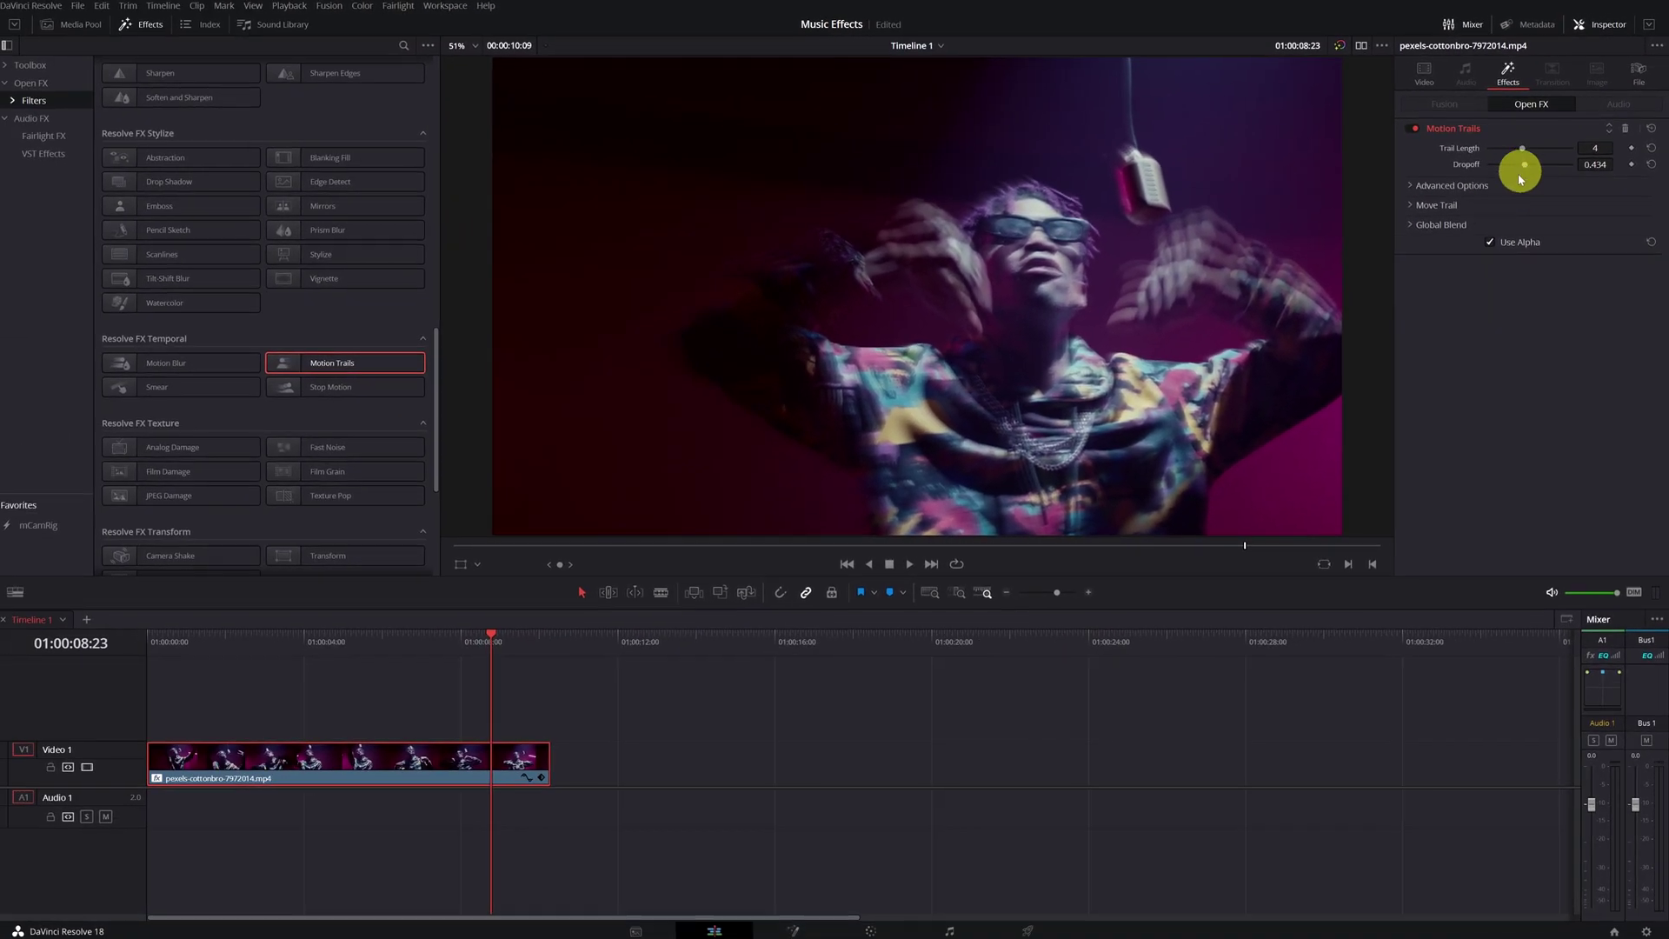
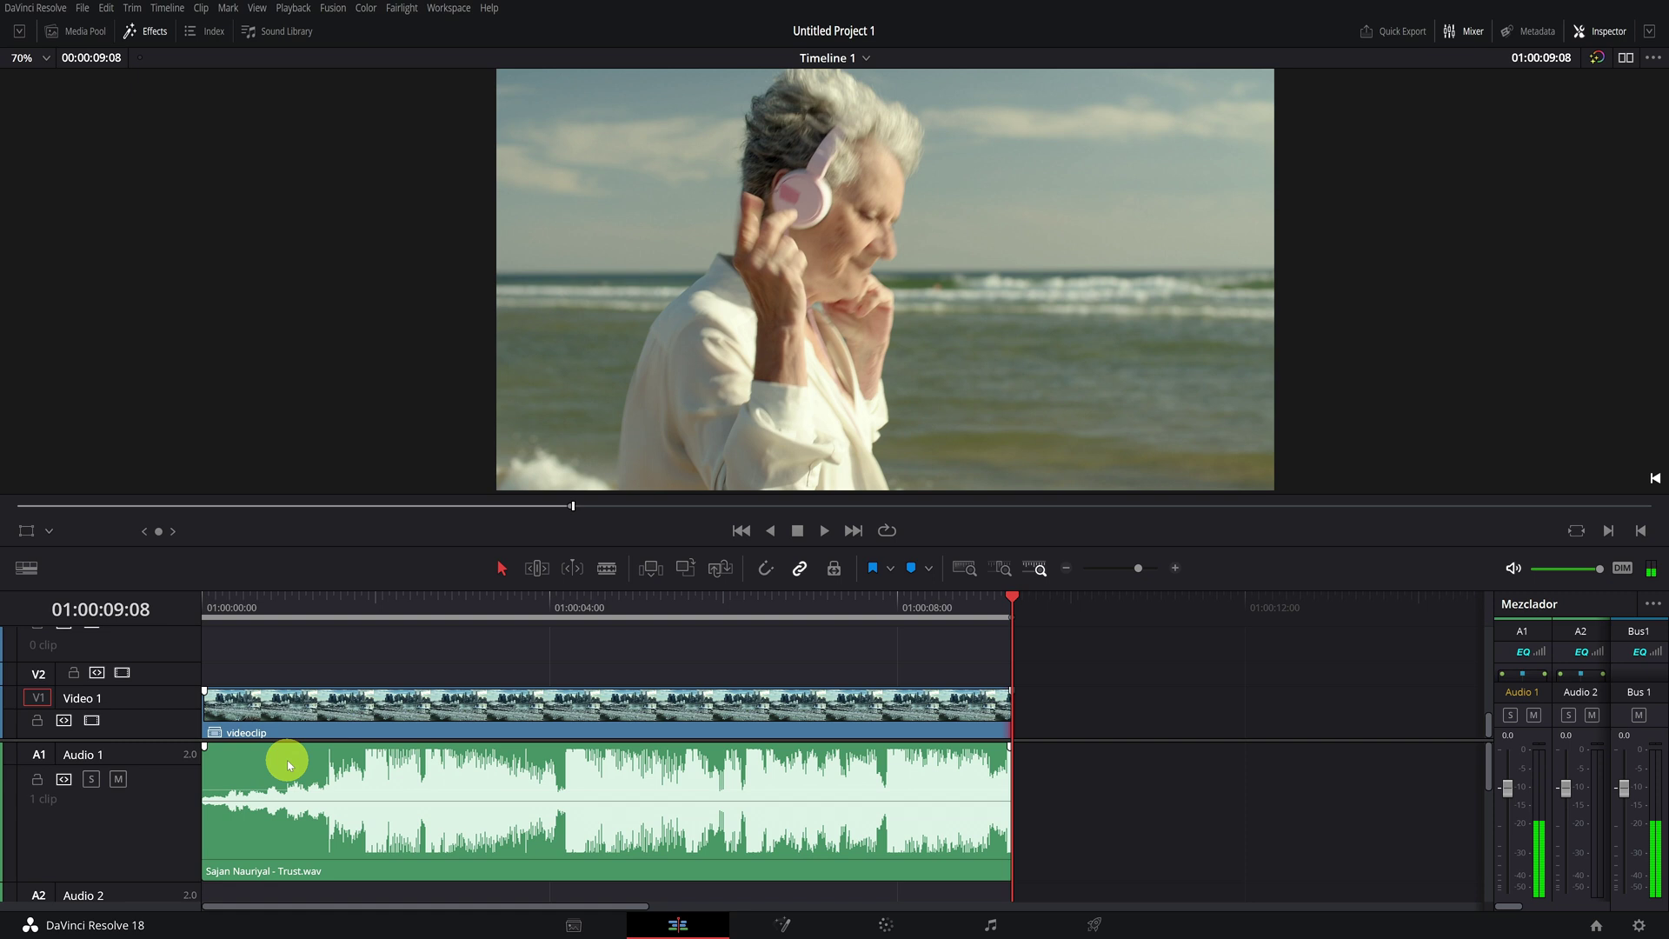
Step: Locate the first strong beat in the audio waveform and split the videoclip there at 01:00:01:22
{"action": "left_click", "coordinate": [341, 600]}
{"action": "left_click", "coordinate": [363, 777]}
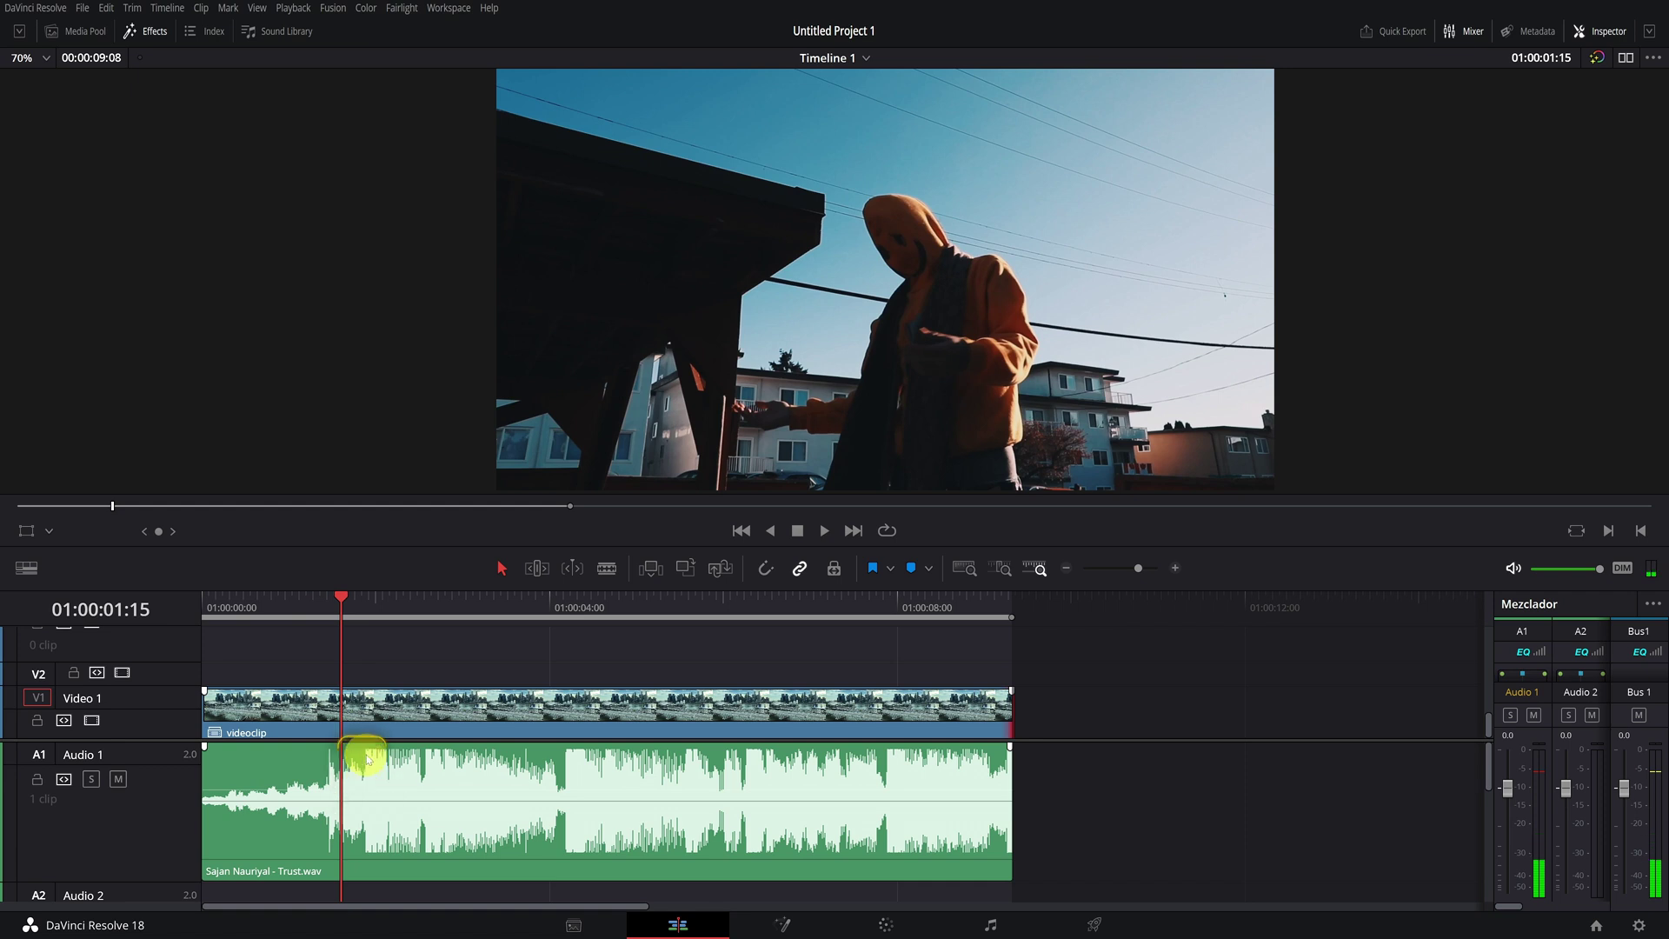
{"action": "left_click", "coordinate": [358, 606]}
{"action": "left_click_drag", "start_coordinate": [358, 609], "coordinate": [365, 607]}
{"action": "left_click", "coordinate": [369, 761]}
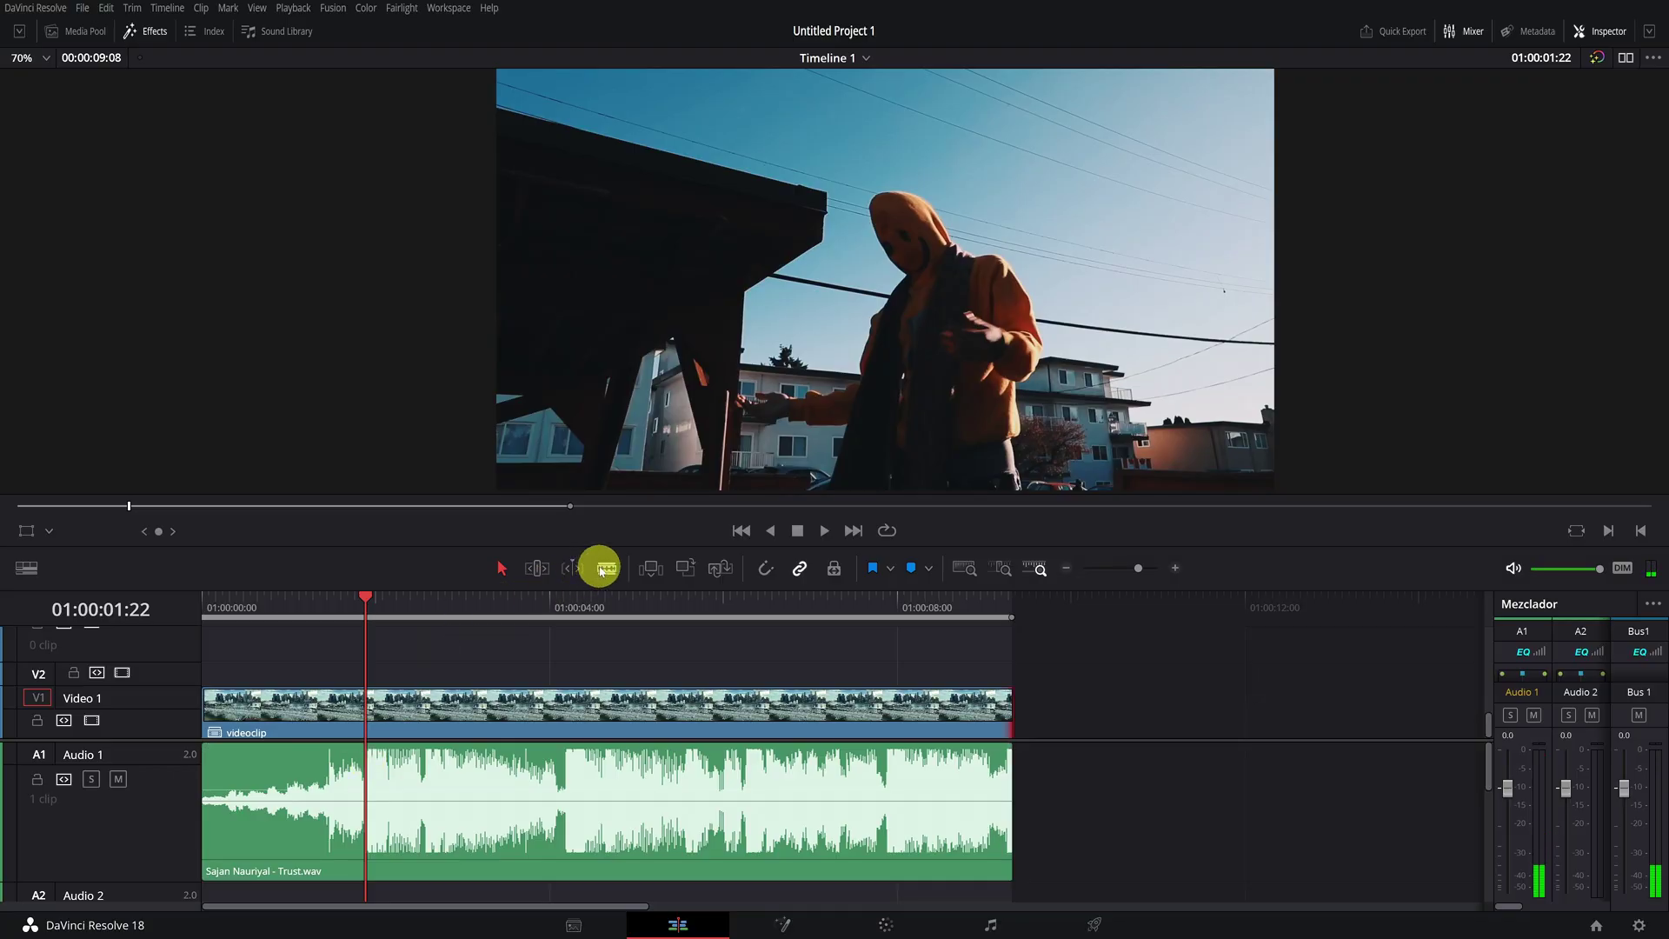
{"action": "left_click", "coordinate": [606, 569]}
{"action": "left_click", "coordinate": [369, 713]}
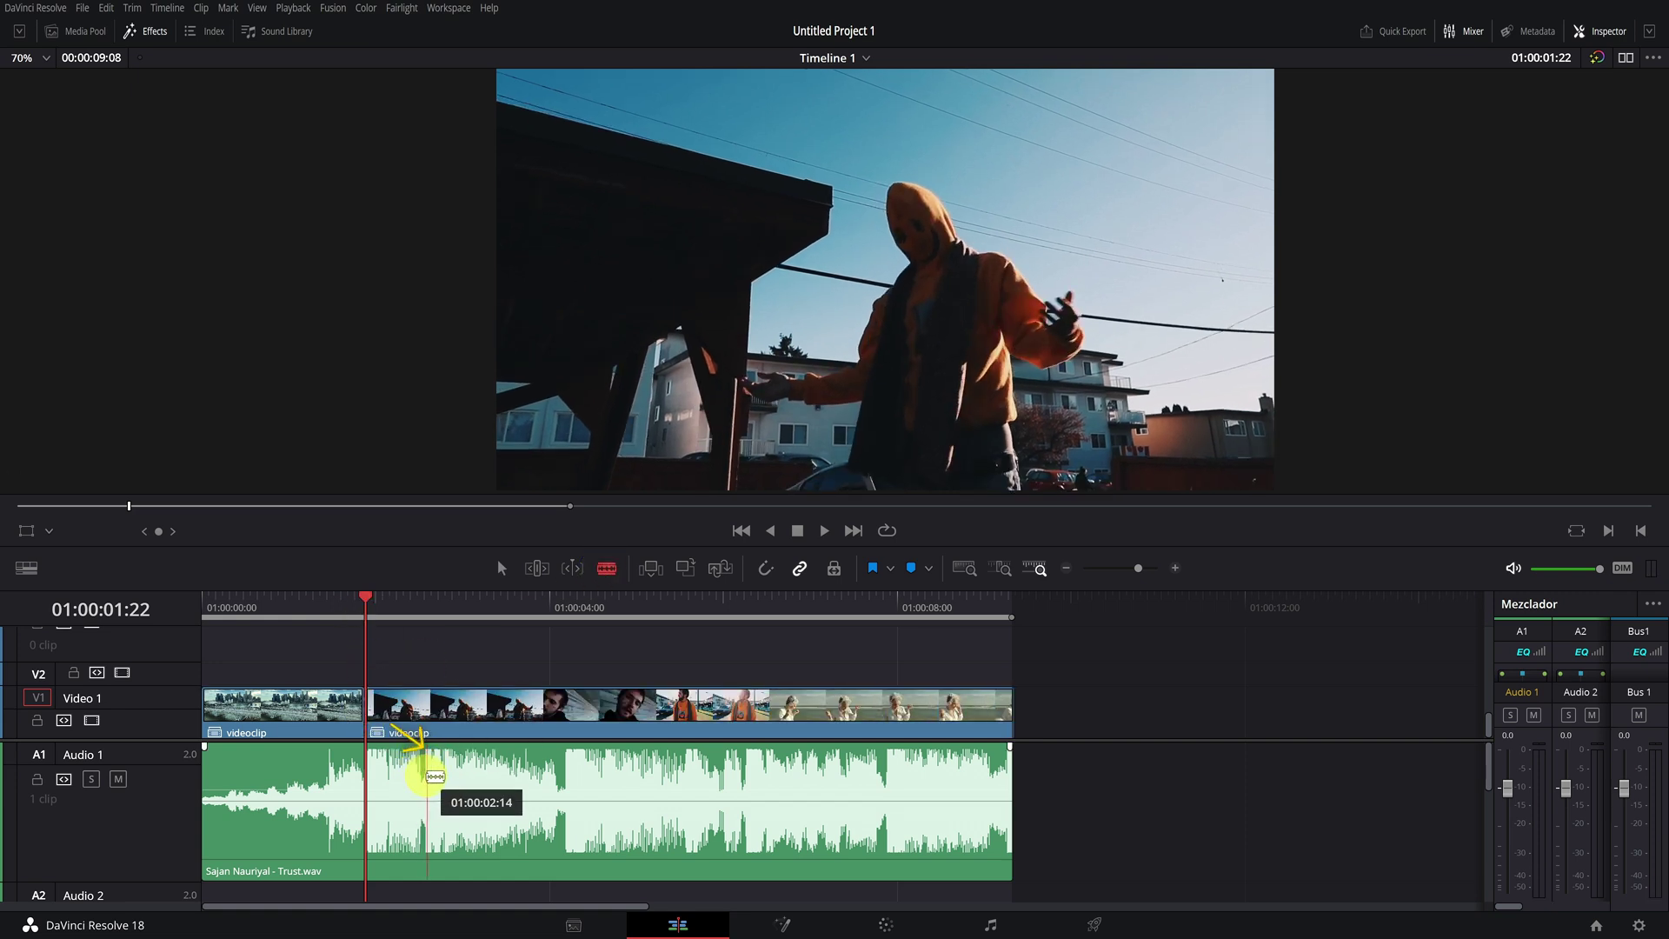
Step: Split the videoclip at the next two beats of the audio, at 01:00:02:14 and 01:00:04:05
{"action": "left_click", "coordinate": [424, 611]}
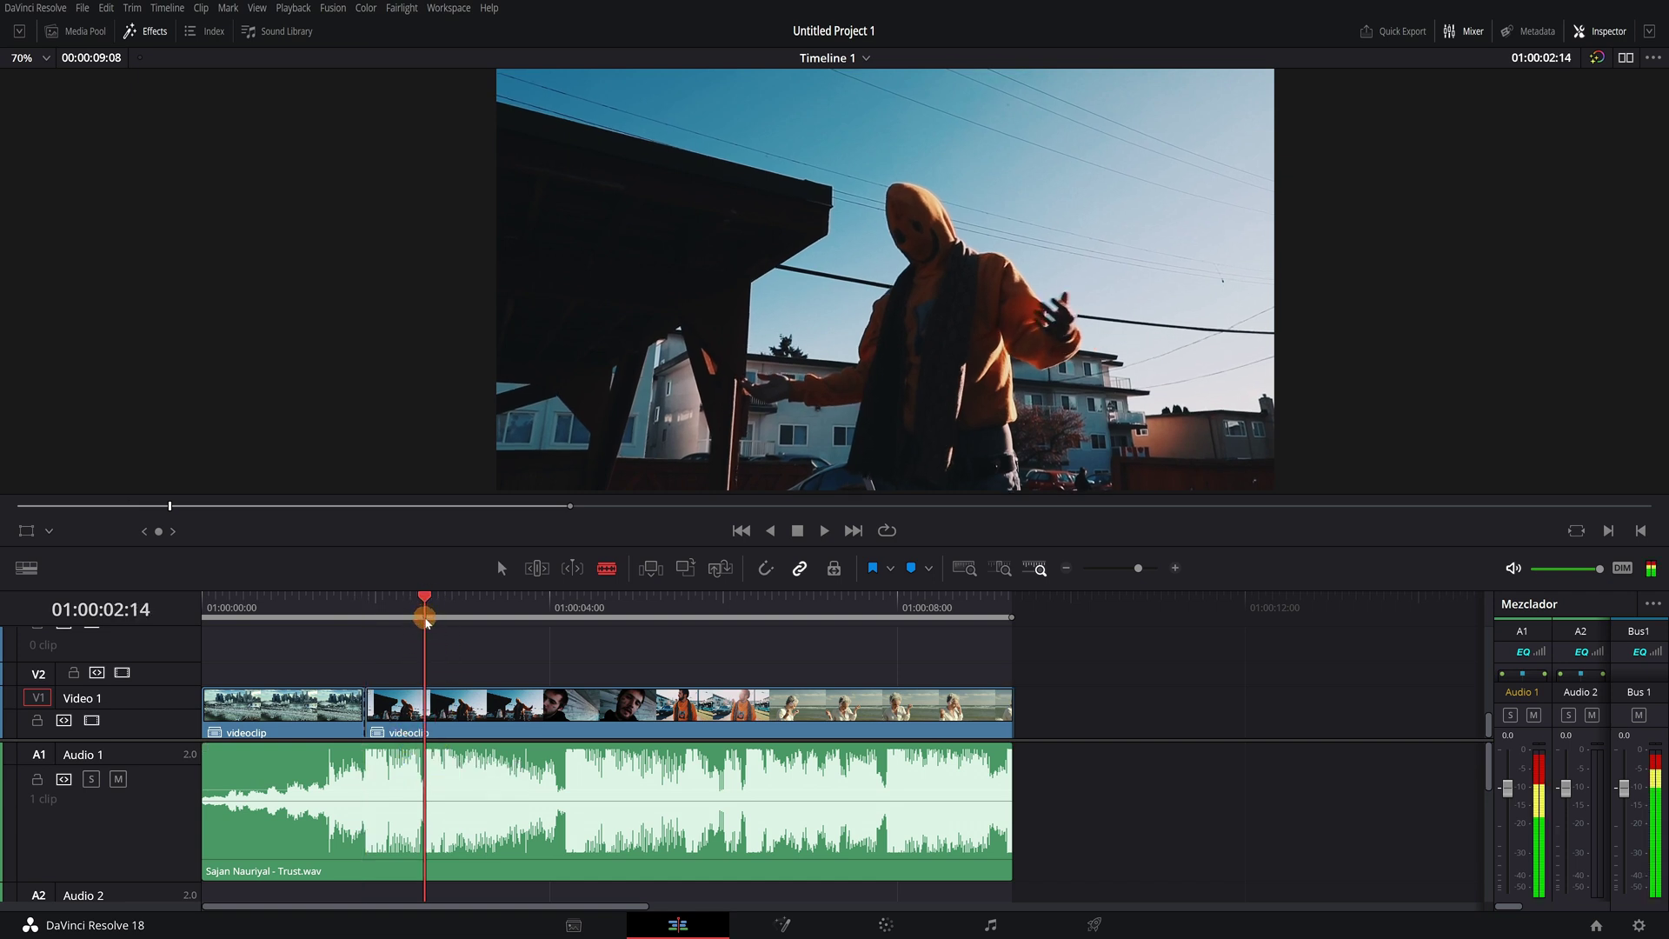
{"action": "left_click", "coordinate": [424, 722]}
{"action": "left_click_drag", "start_coordinate": [424, 612], "coordinate": [566, 647]}
{"action": "left_click", "coordinate": [567, 707]}
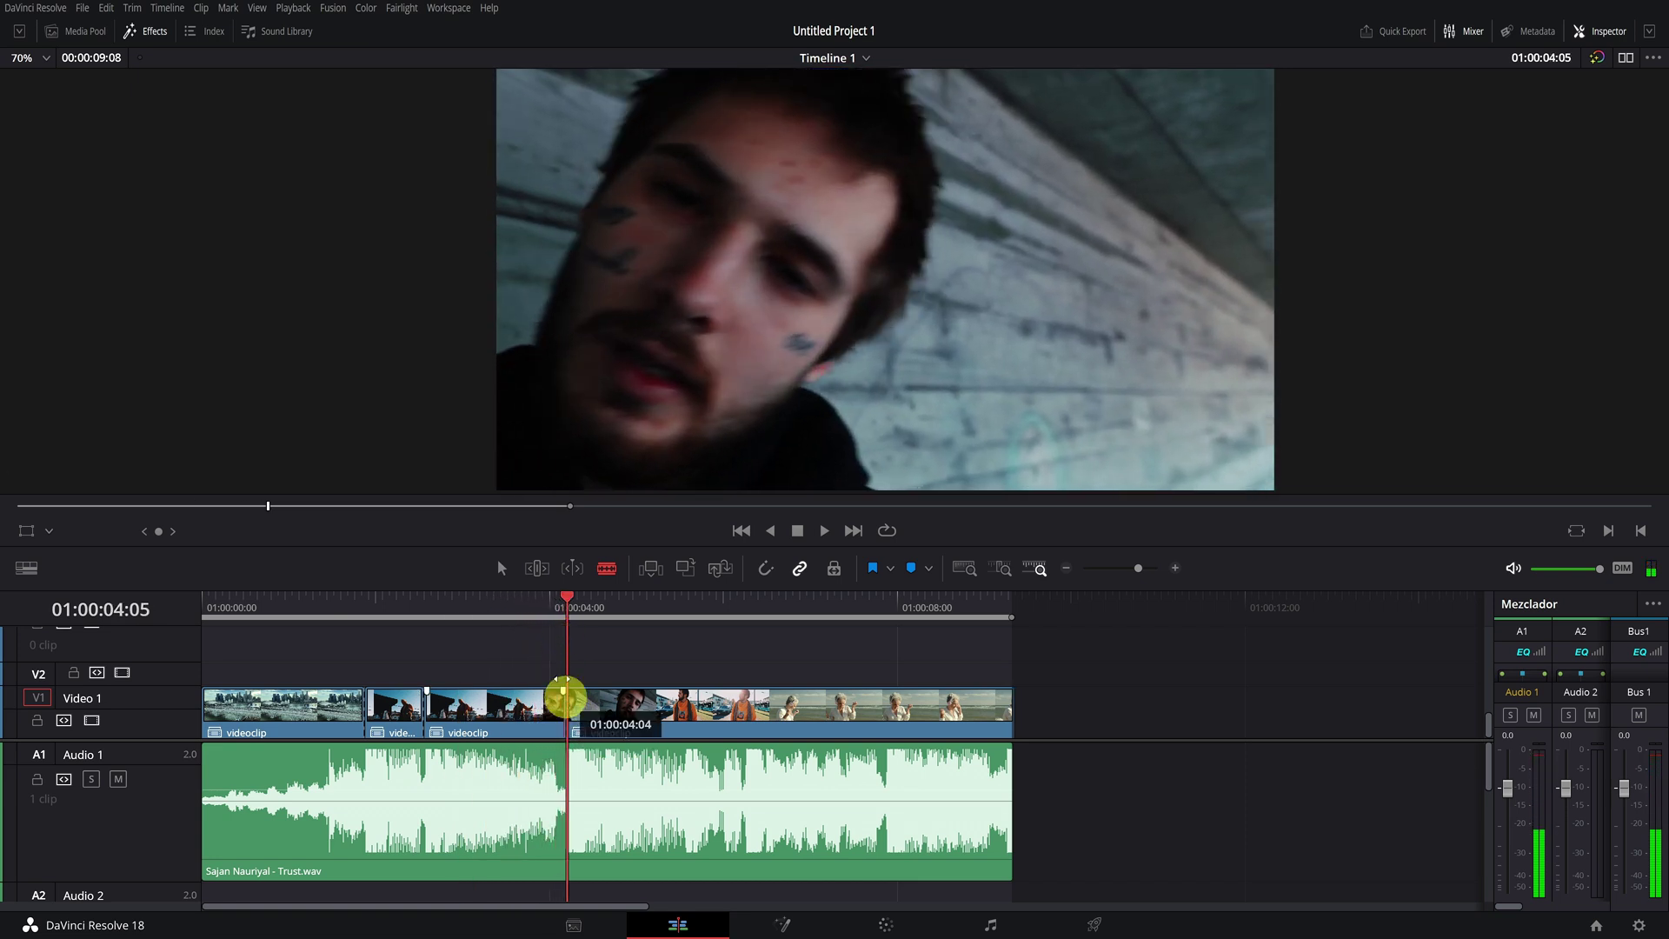
Step: Return the playhead to 01:00:01:10, restore normal selection editing, and search the video transitions for "zoom"
{"action": "left_click", "coordinate": [560, 610]}
{"action": "left_click_drag", "start_coordinate": [560, 611], "coordinate": [324, 641]}
{"action": "left_click", "coordinate": [501, 568]}
{"action": "left_click", "coordinate": [148, 30]}
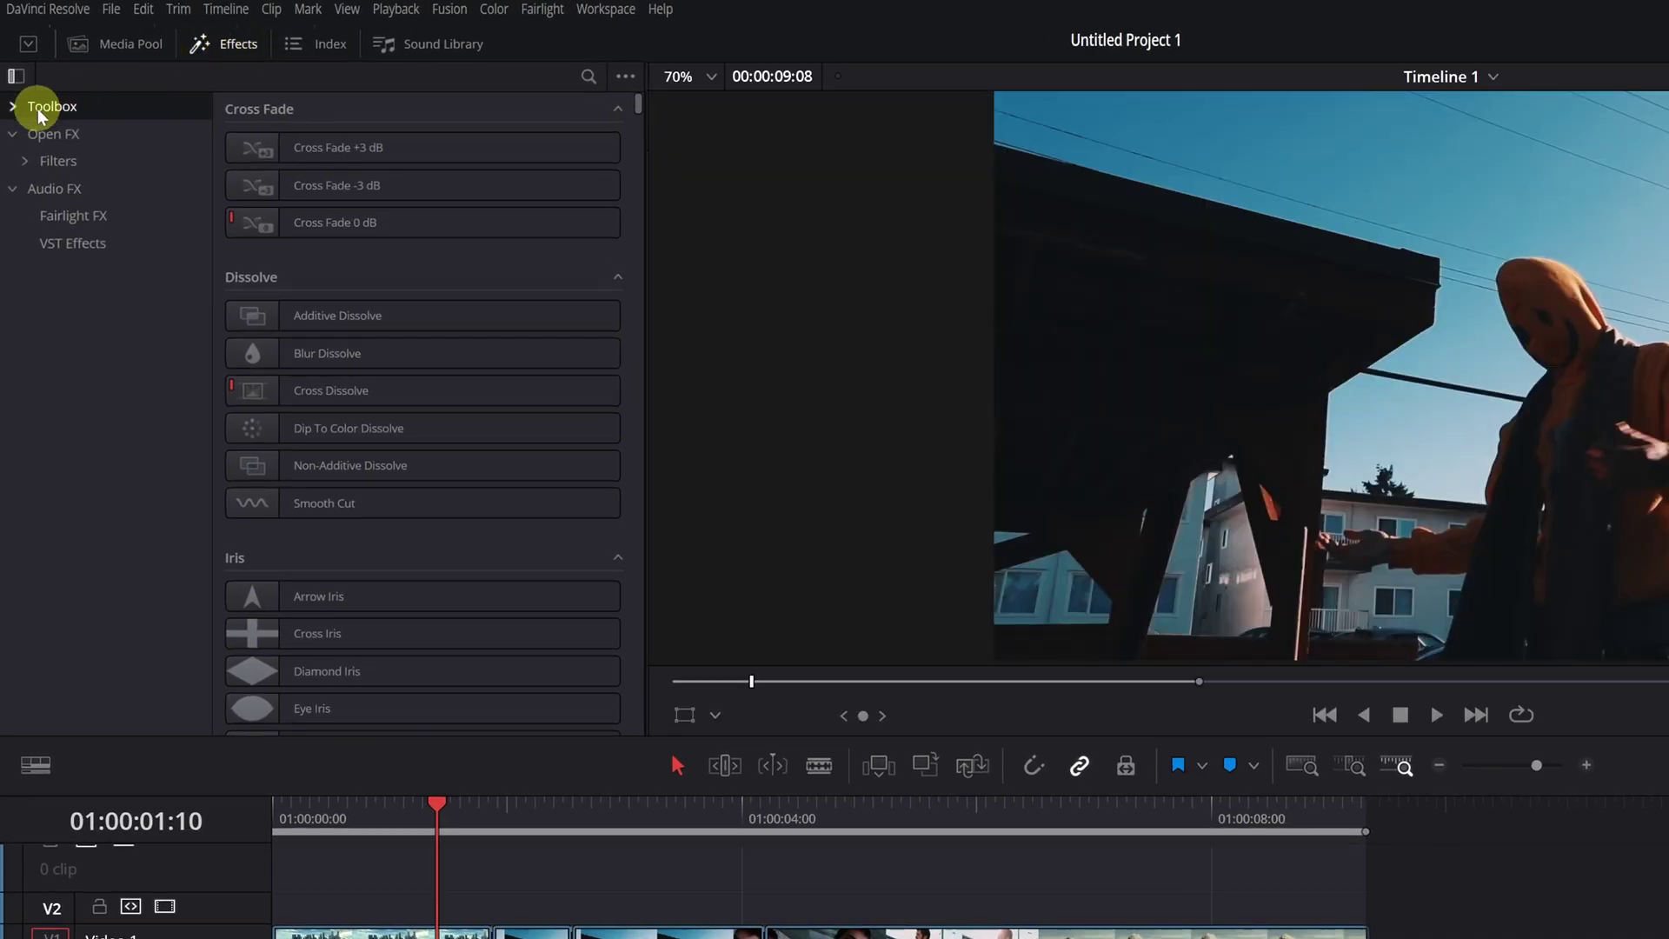
{"action": "left_click", "coordinate": [12, 107]}
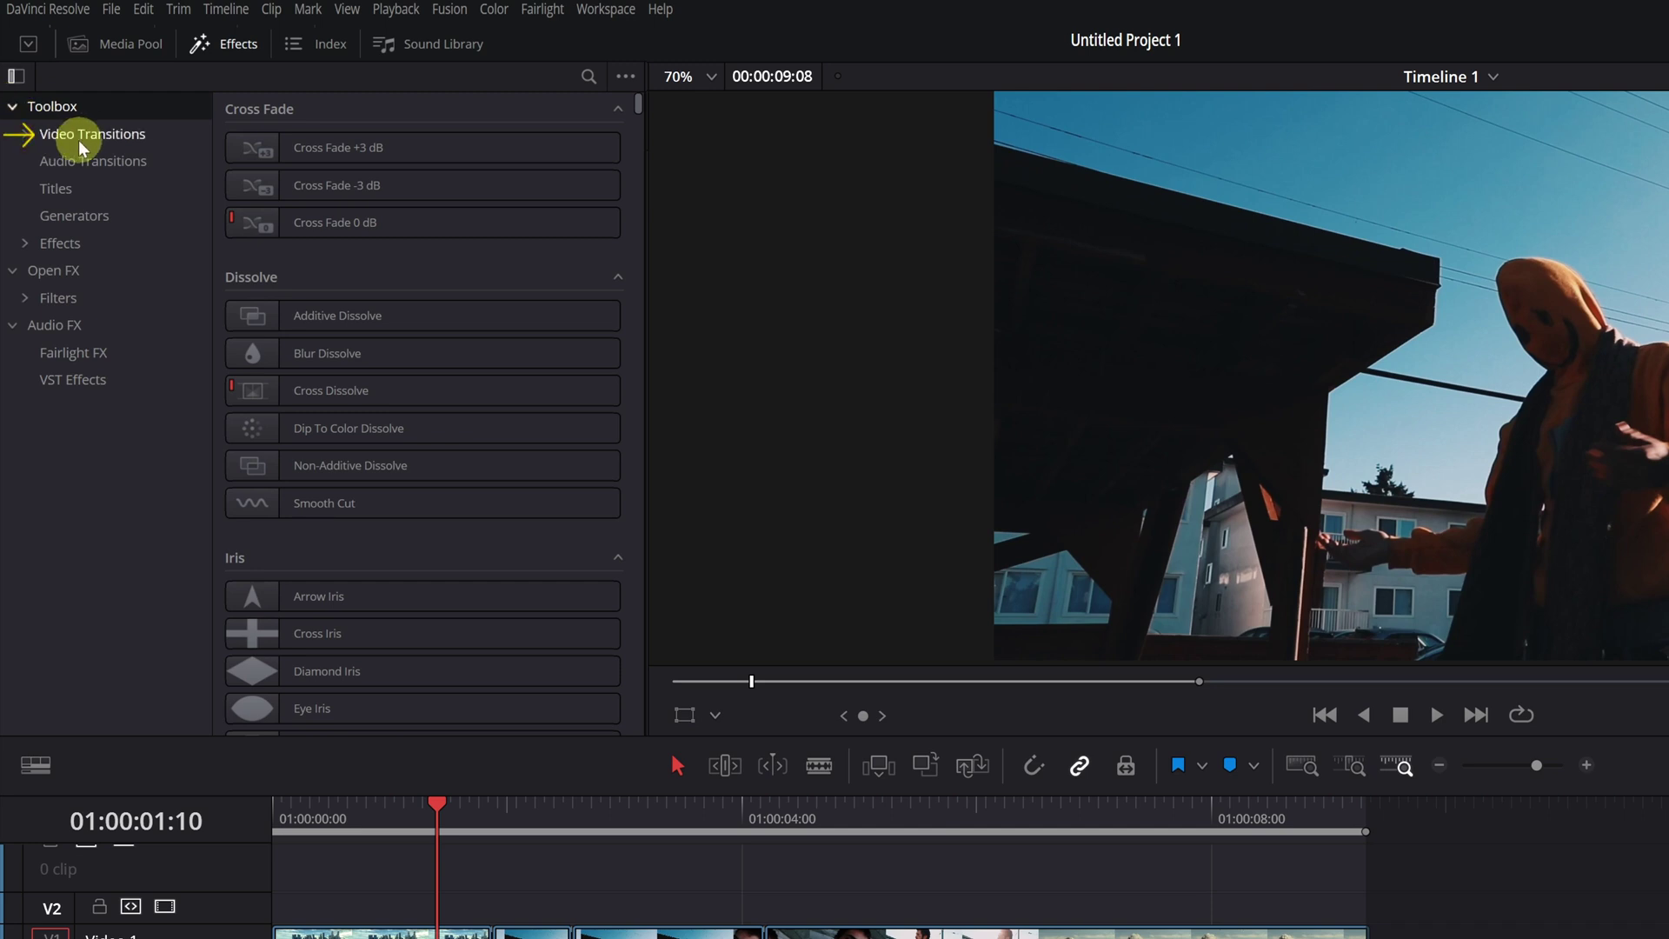
{"action": "left_click", "coordinate": [83, 140]}
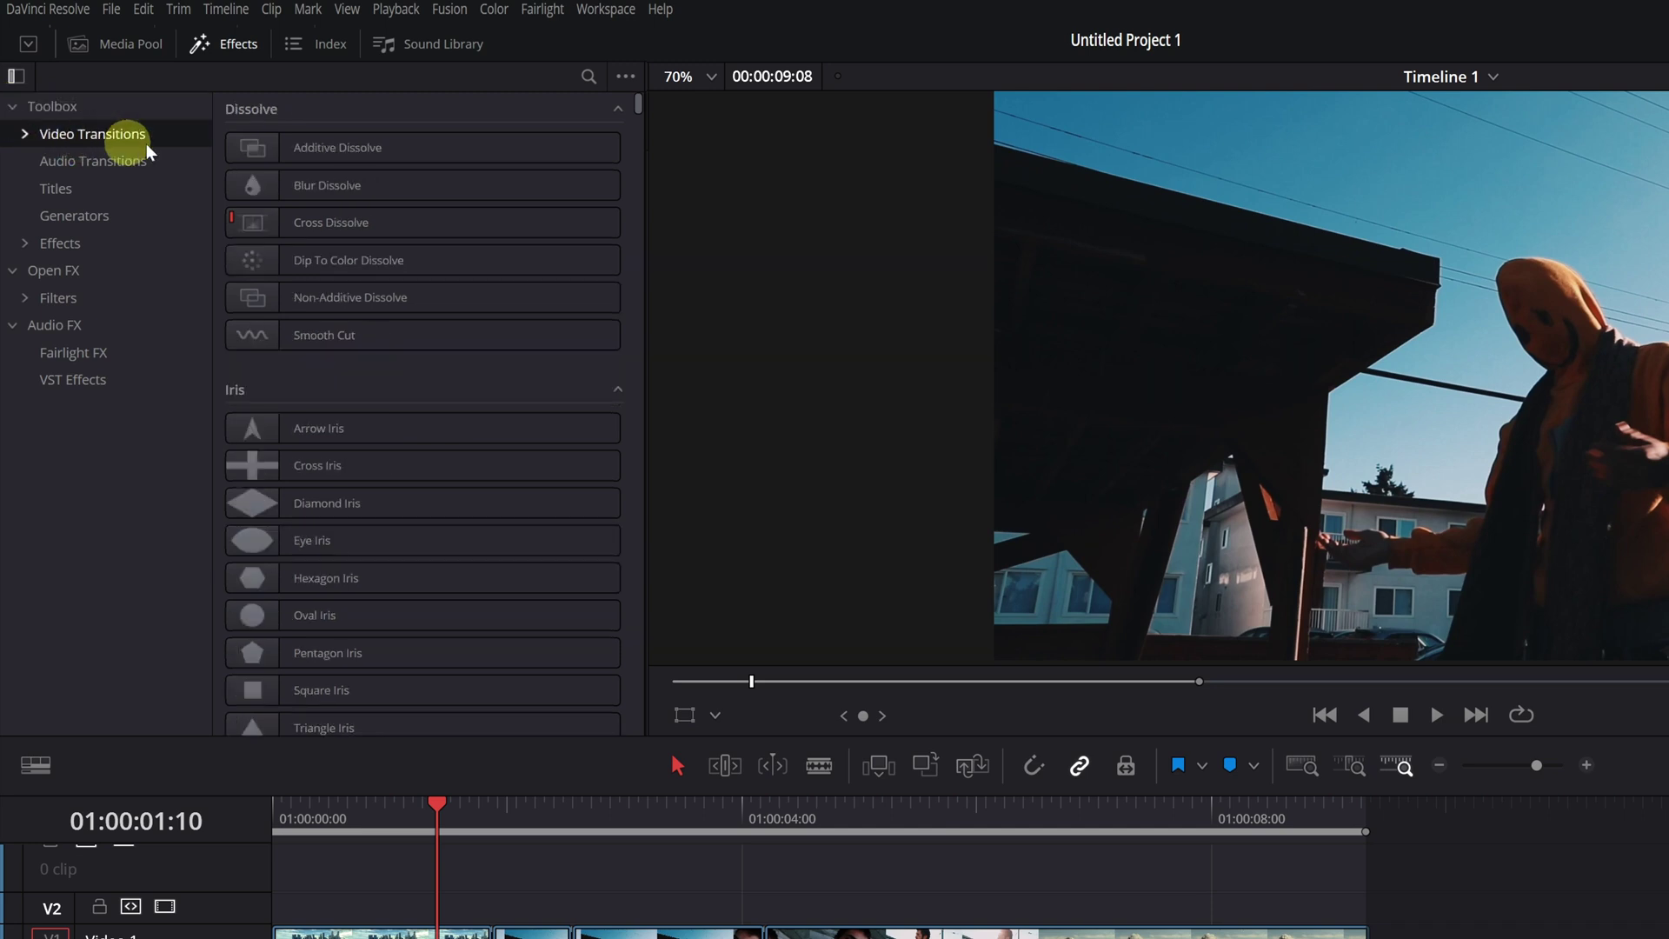
{"action": "left_click", "coordinate": [588, 77]}
{"action": "type", "text": "zoom"}
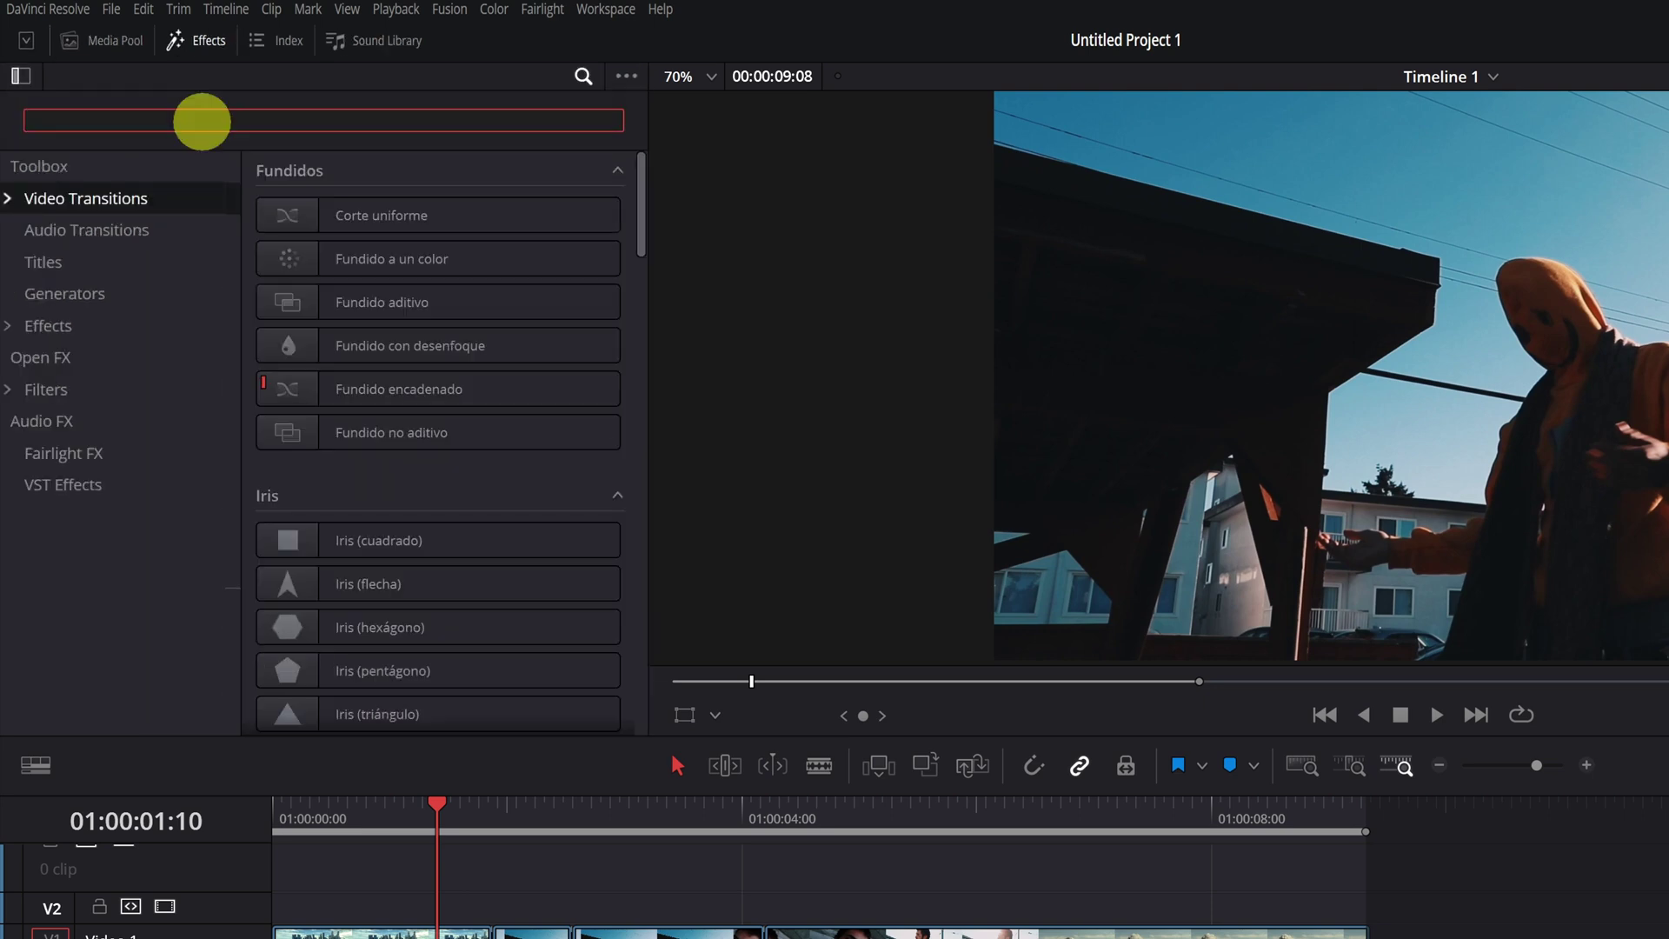
Step: Add the Zoom In and Out transition to the three beat cuts of the videoclip
{"action": "mouse_move", "coordinate": [348, 299]}
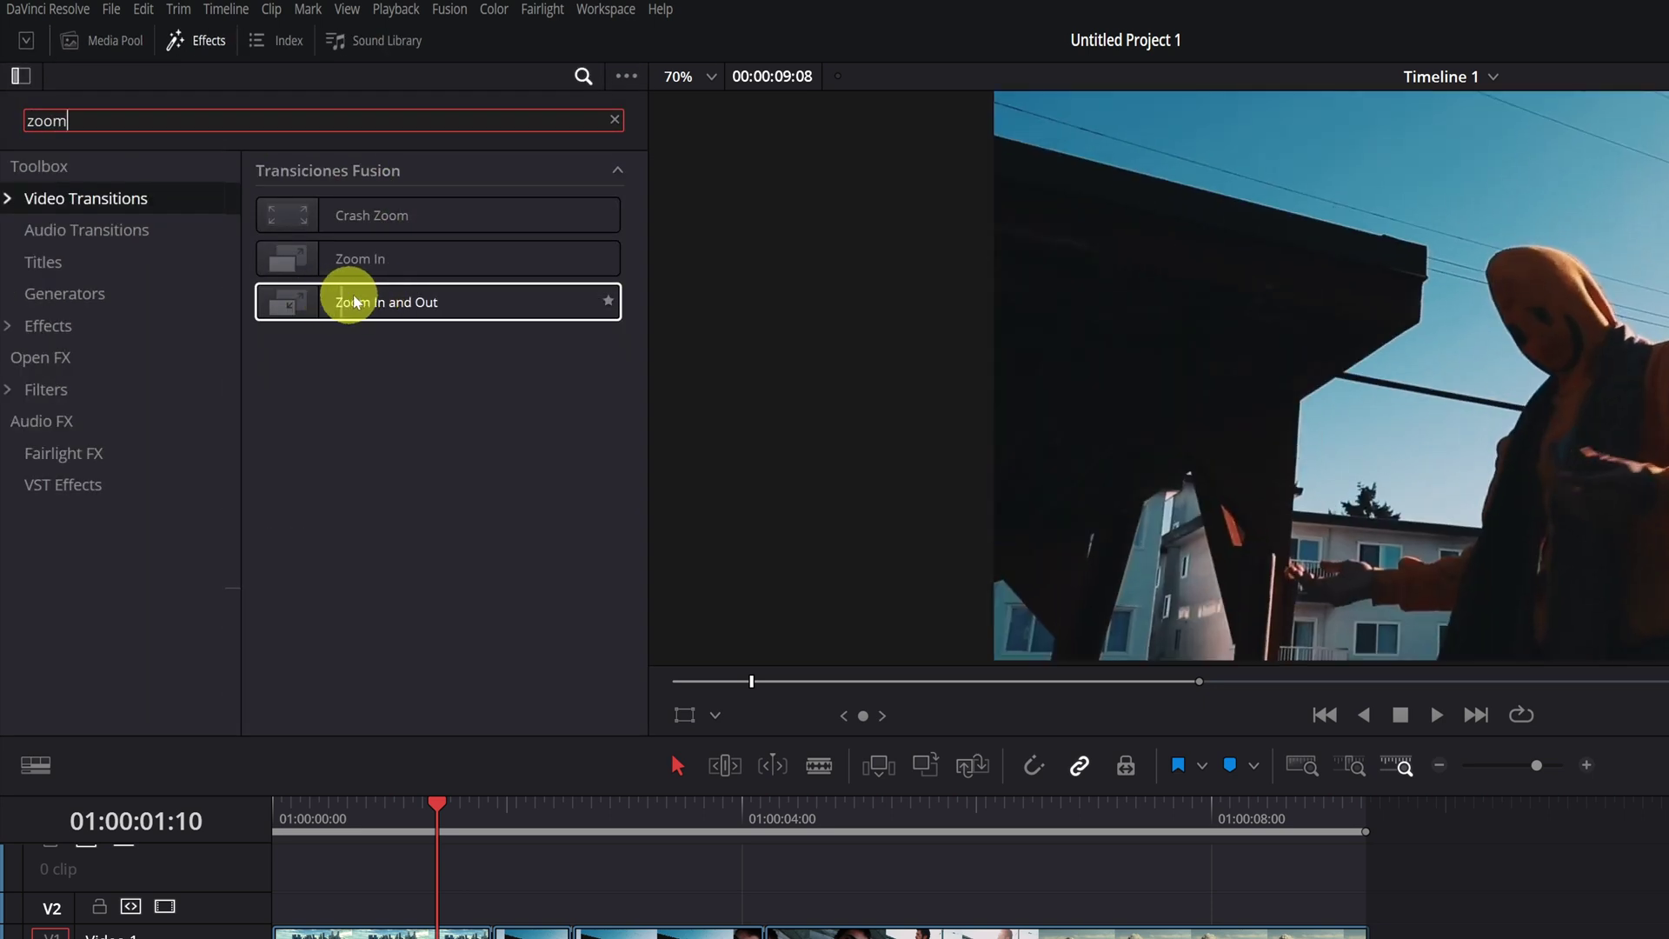
{"action": "left_click_drag", "start_coordinate": [365, 301], "coordinate": [489, 938]}
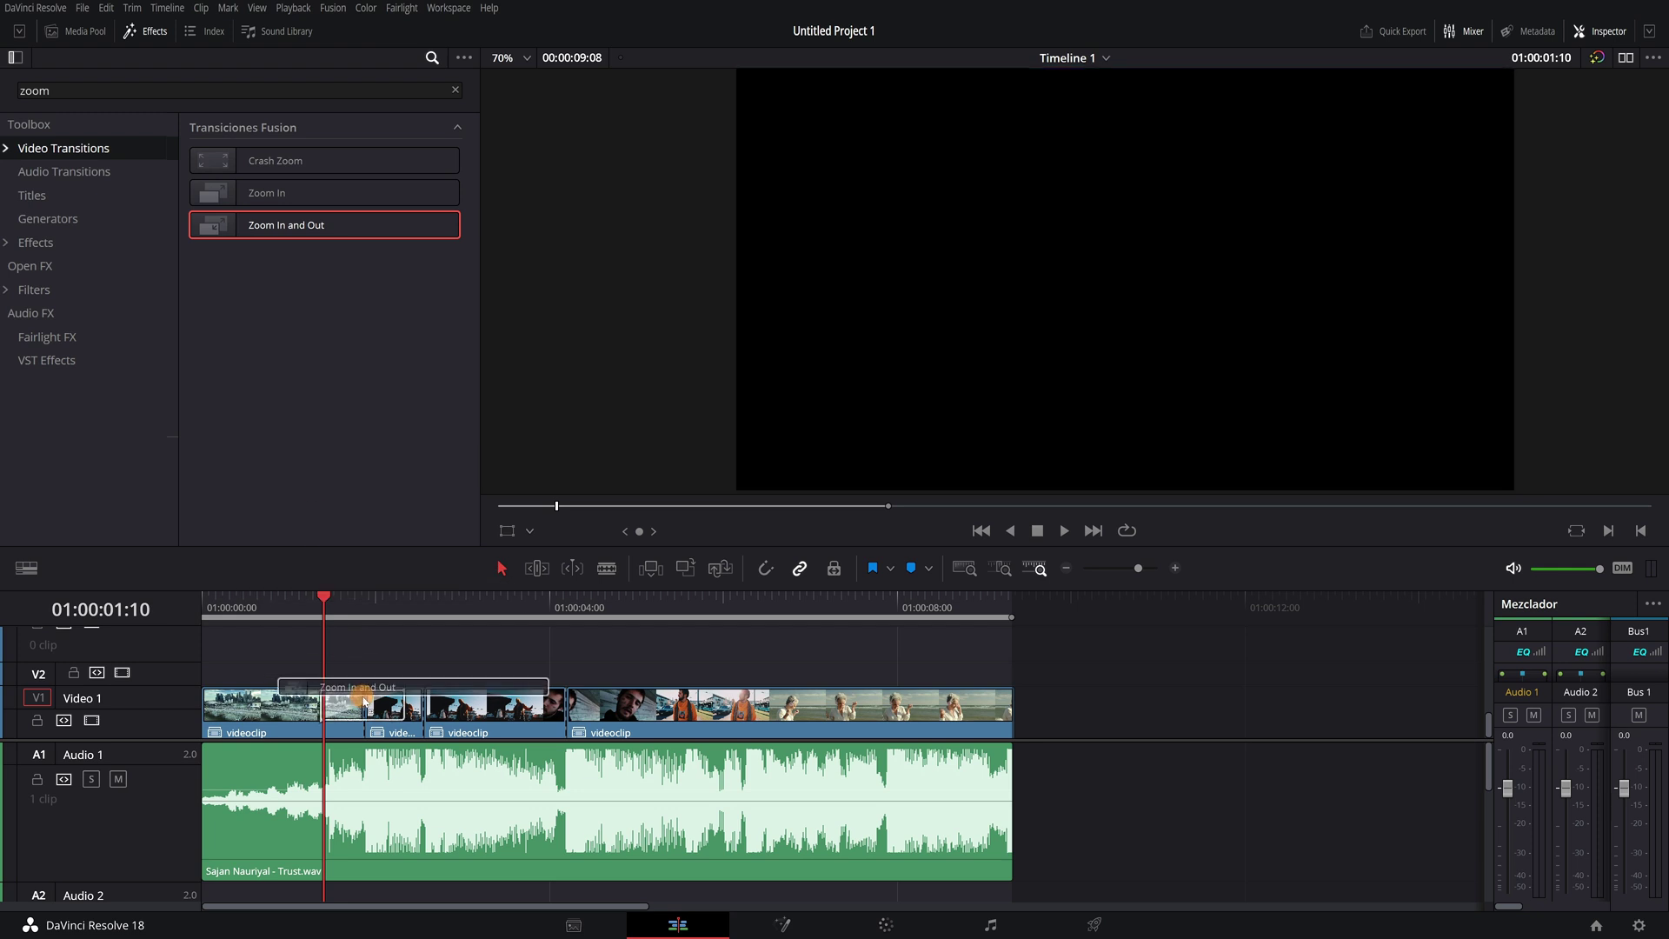
{"action": "left_click_drag", "start_coordinate": [365, 702], "coordinate": [423, 713]}
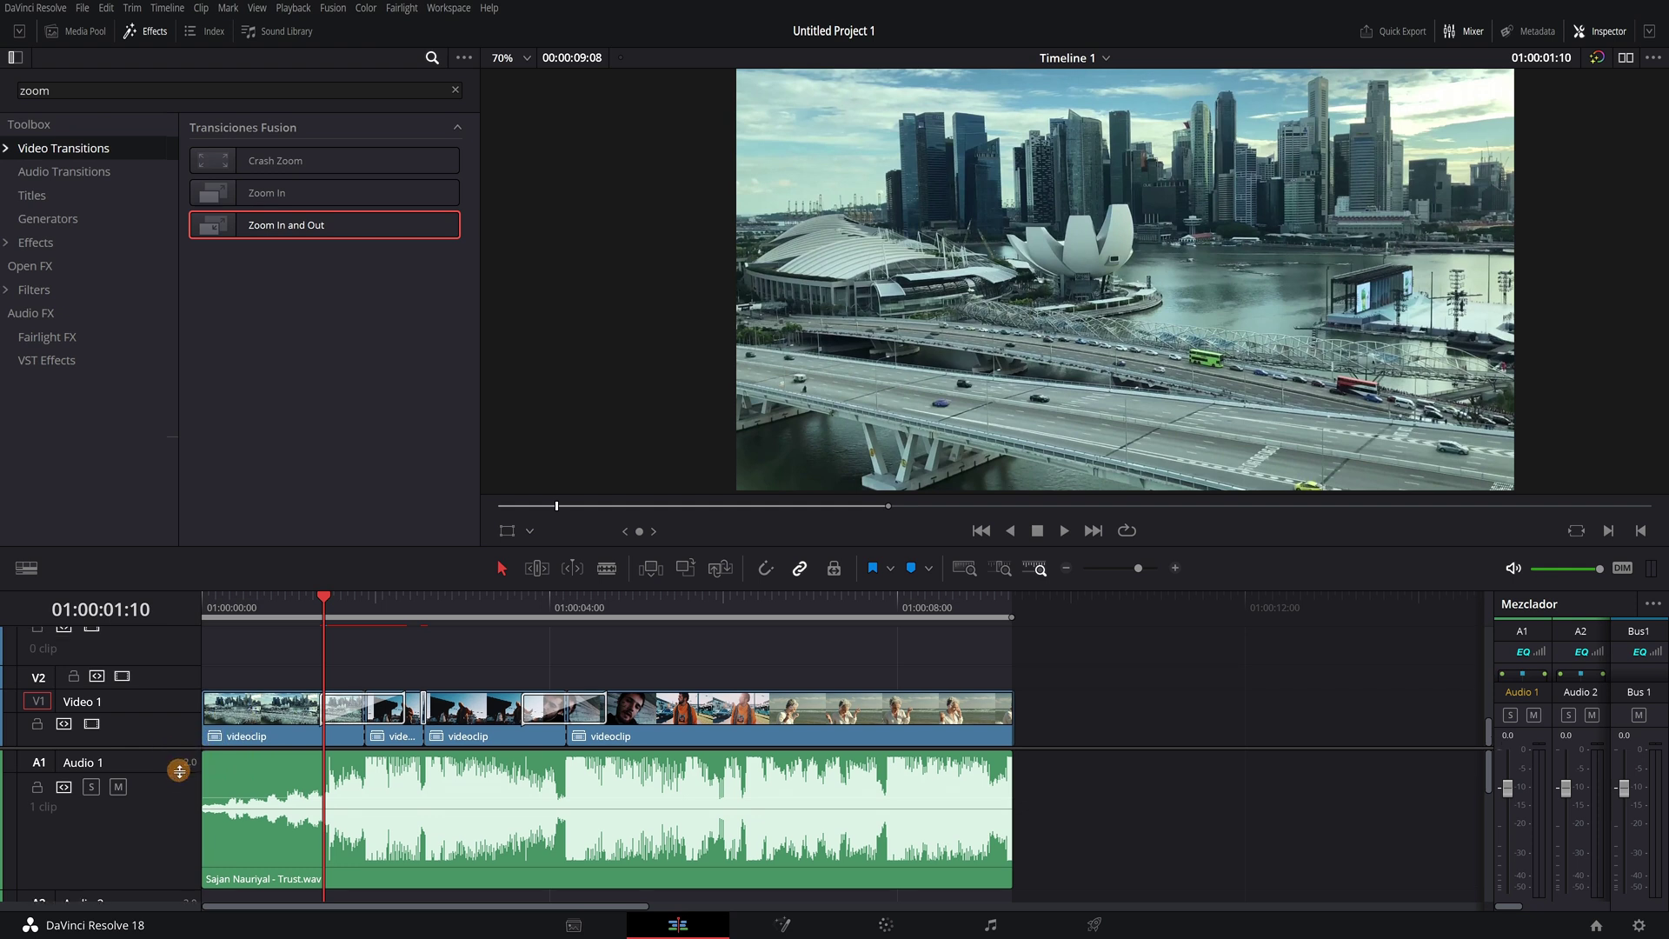
Step: Shorten the three Zoom In and Out transitions on the videoclip to about 6 frames each, keeping them centred on their cuts
{"action": "scroll", "coordinate": [177, 768], "scroll_direction": "up", "scroll_amount": 2}
{"action": "left_click_drag", "start_coordinate": [173, 750], "coordinate": [176, 689]}
{"action": "scroll", "coordinate": [352, 724], "scroll_direction": "up", "scroll_amount": 2}
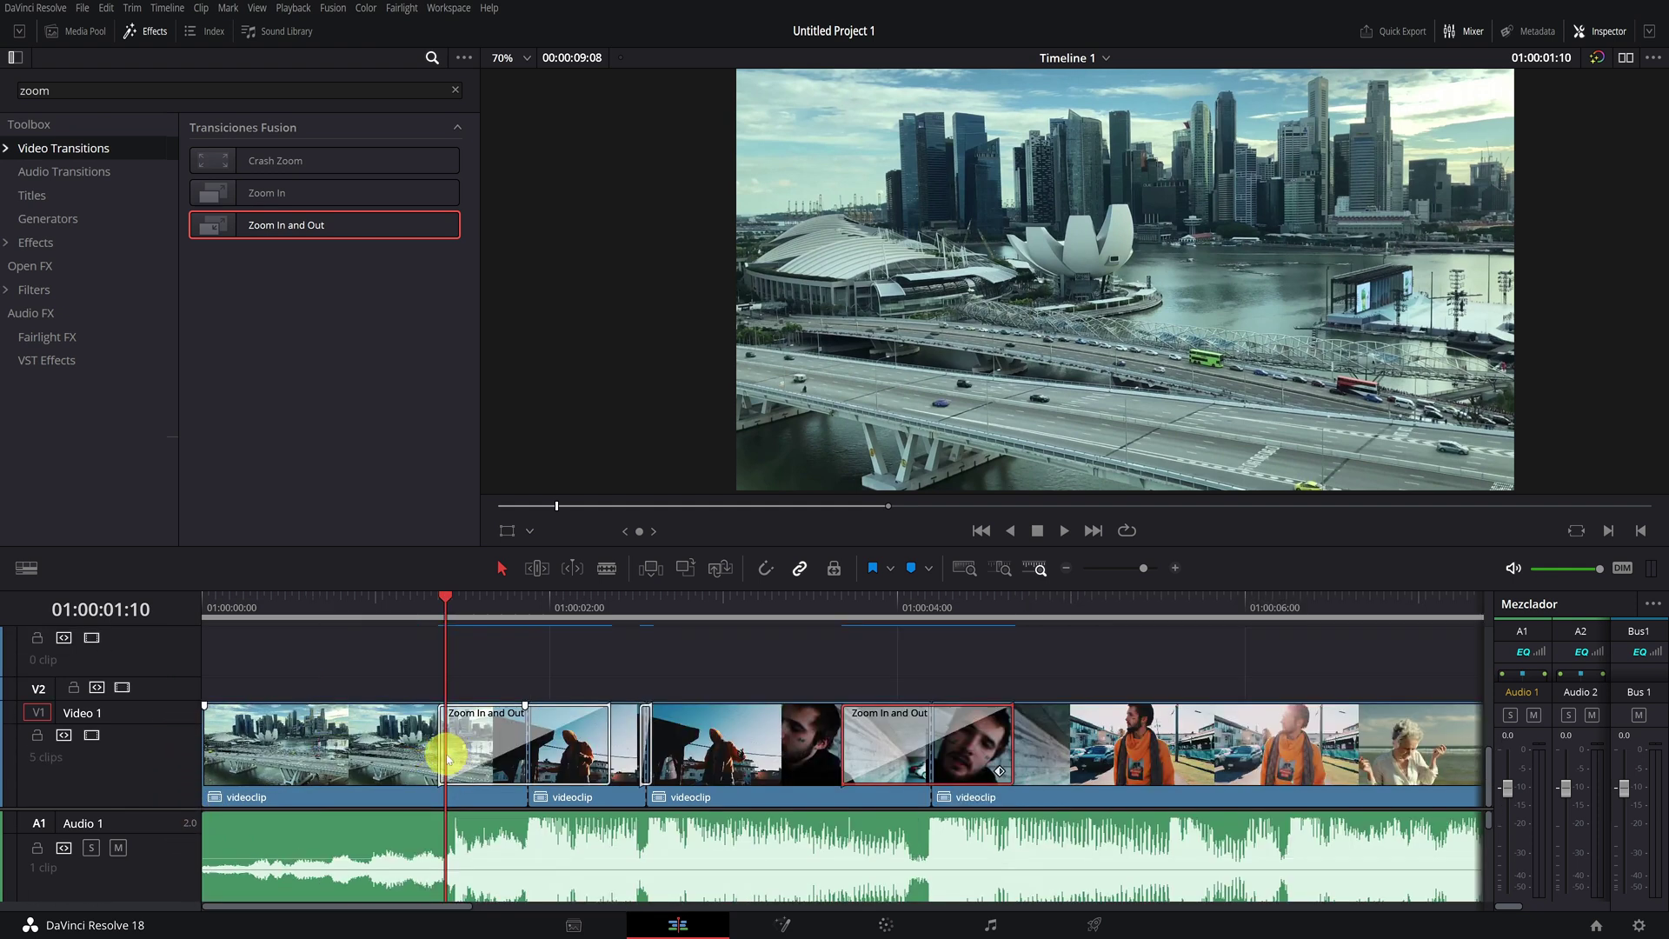
{"action": "left_click_drag", "start_coordinate": [442, 756], "coordinate": [514, 756]}
{"action": "left_click", "coordinate": [655, 735]}
{"action": "left_click_drag", "start_coordinate": [651, 735], "coordinate": [663, 735]}
{"action": "left_click", "coordinate": [848, 745]}
{"action": "left_click_drag", "start_coordinate": [848, 745], "coordinate": [913, 745]}
{"action": "key", "text": "ctrl+minus"}
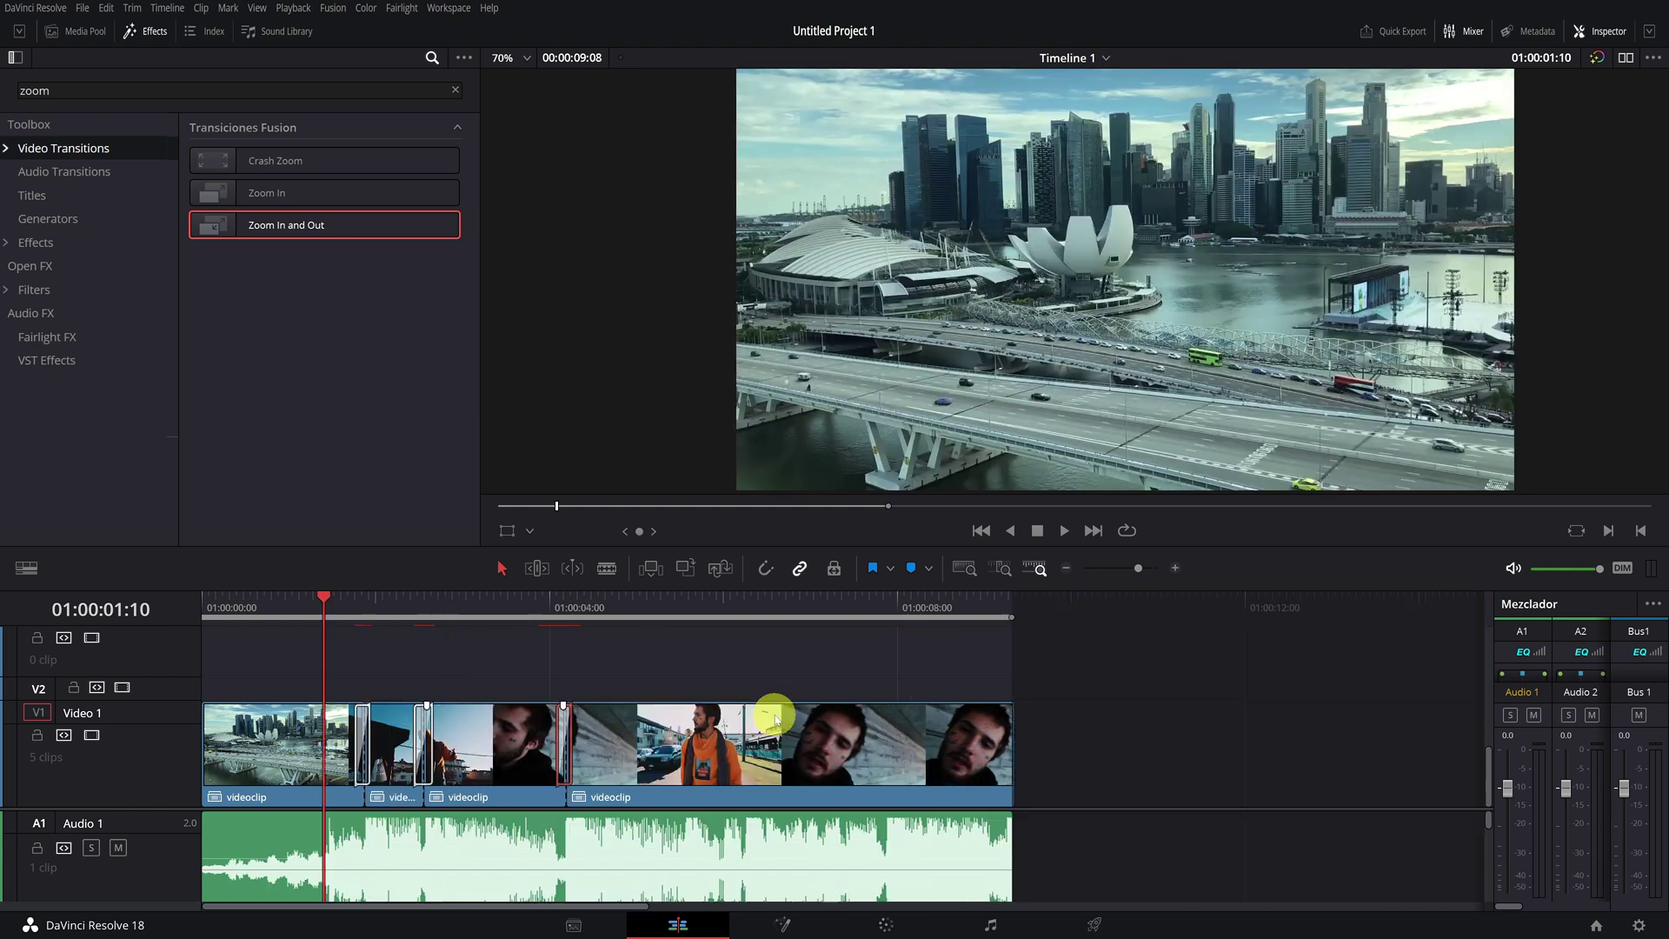
Step: Play back the three zoom transitions against the music and scrub to the second cut at 01:00:02:14
{"action": "key", "text": "space"}
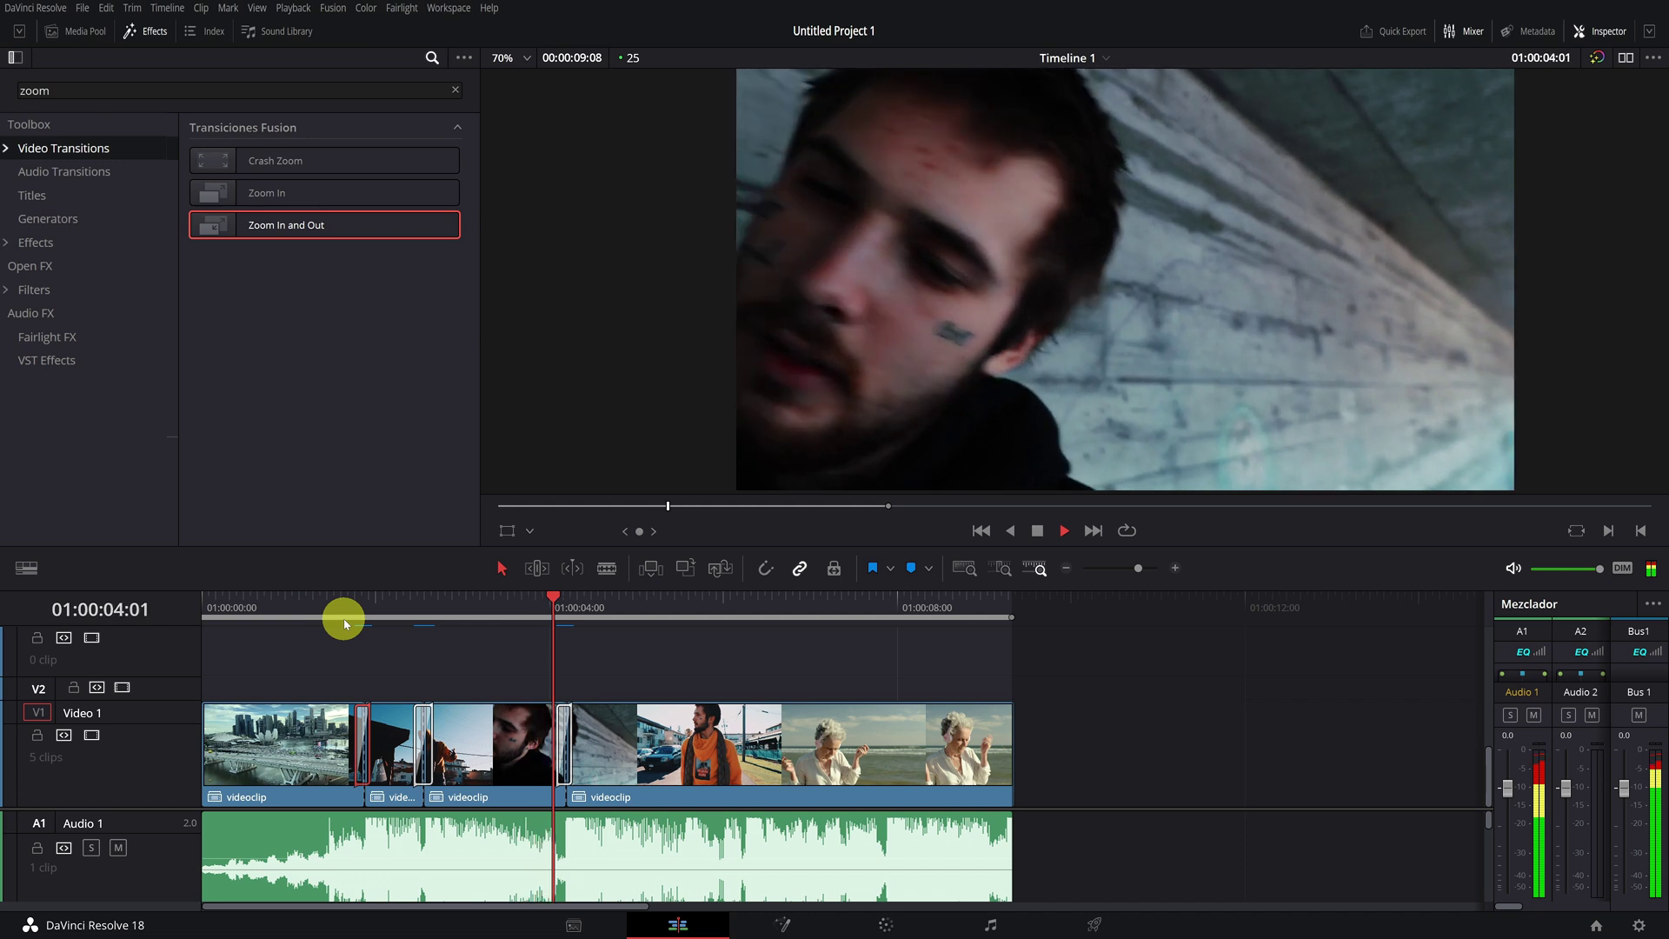
{"action": "key", "text": "space"}
{"action": "left_click_drag", "start_coordinate": [344, 623], "coordinate": [424, 626]}
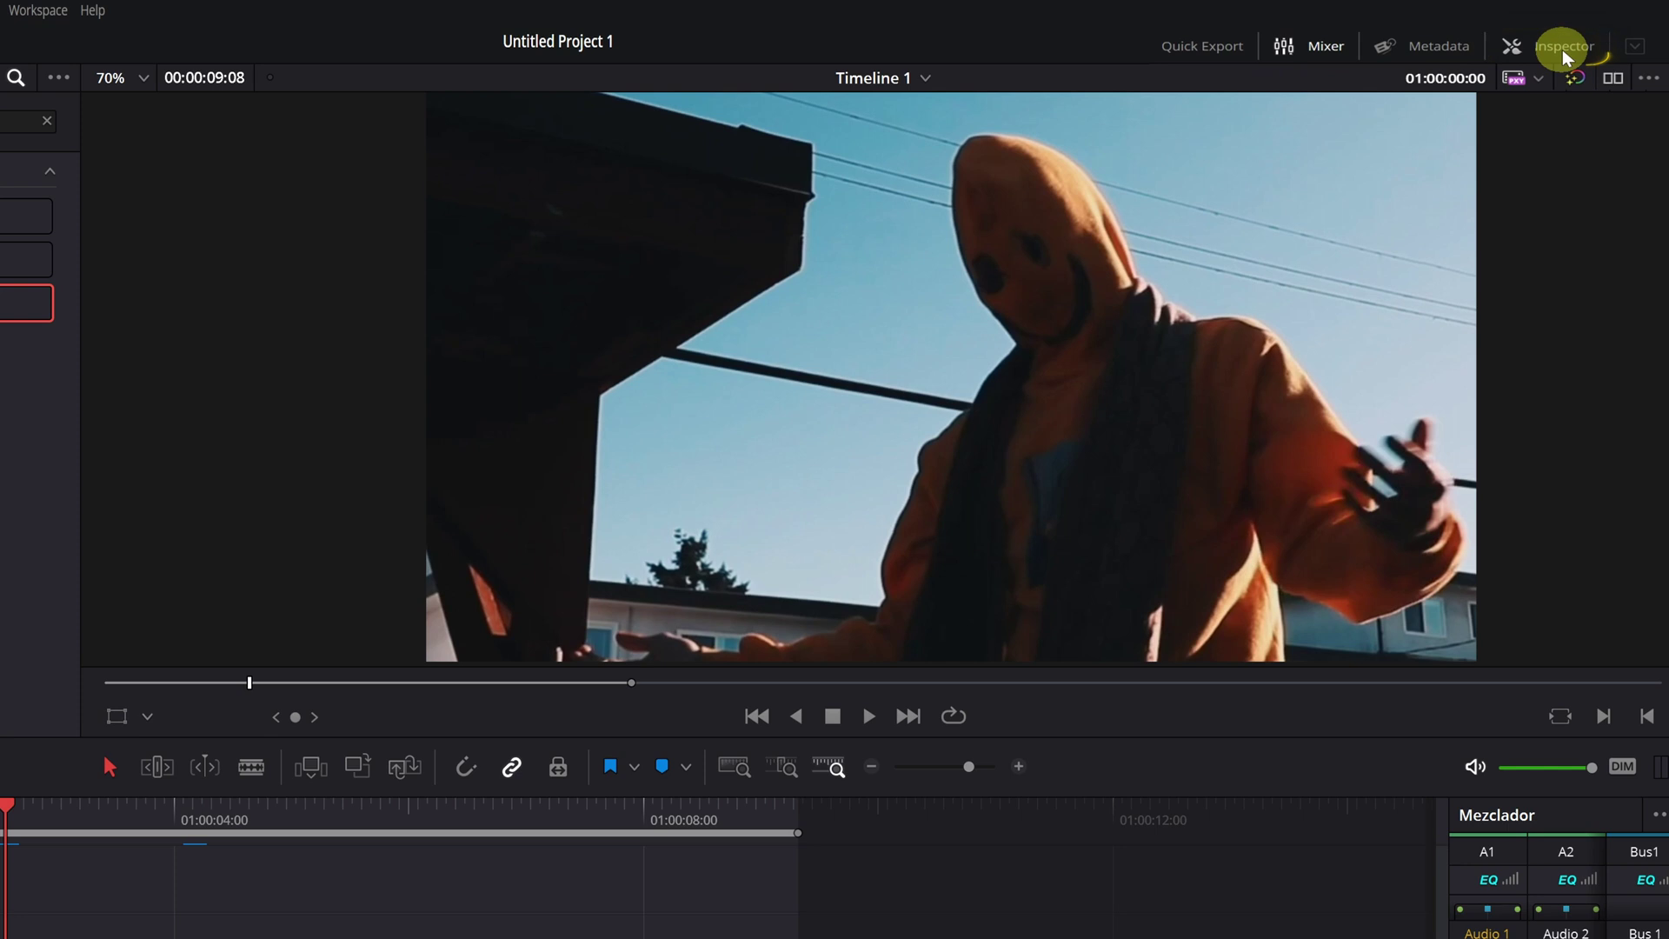
Step: Adjust Zoom Position X of the second cut's Zoom In and Out transition, trying 0.603 and settling on 0.636
{"action": "left_click", "coordinate": [1608, 32]}
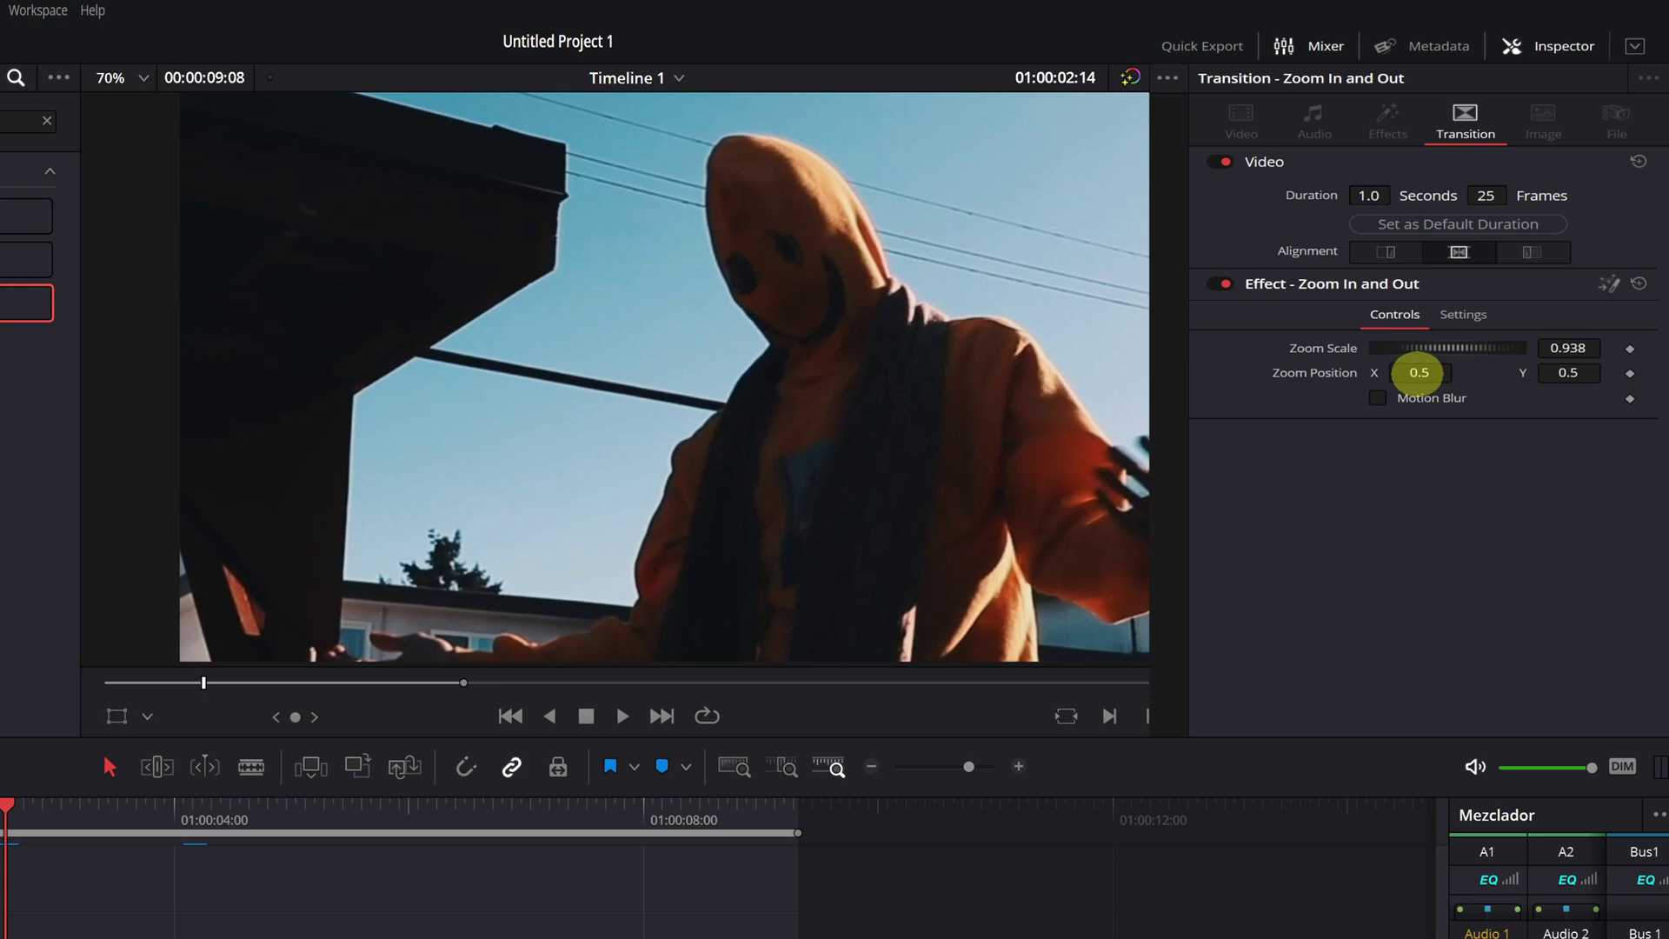
{"action": "mouse_move", "coordinate": [1420, 373]}
{"action": "left_mouse_down"}
{"action": "mouse_move", "coordinate": [1572, 367]}
{"action": "mouse_move", "coordinate": [1367, 367]}
{"action": "mouse_move", "coordinate": [1439, 370]}
{"action": "mouse_move", "coordinate": [1413, 372]}
{"action": "left_mouse_up"}
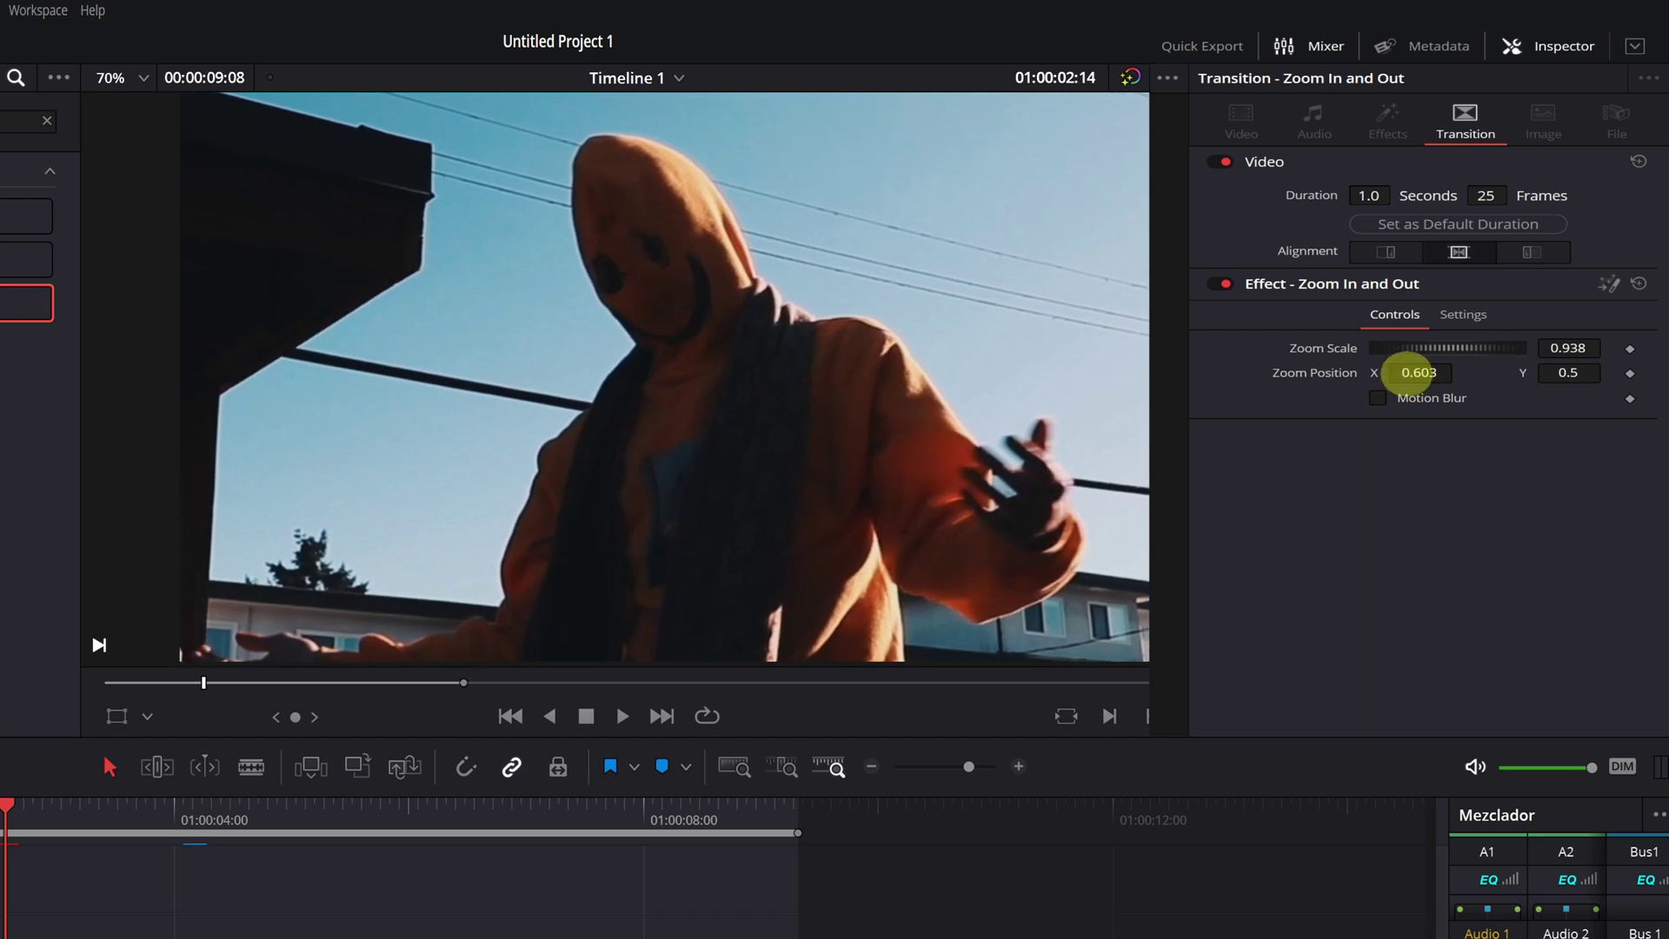
{"action": "left_click_drag", "start_coordinate": [127, 822], "coordinate": [175, 833]}
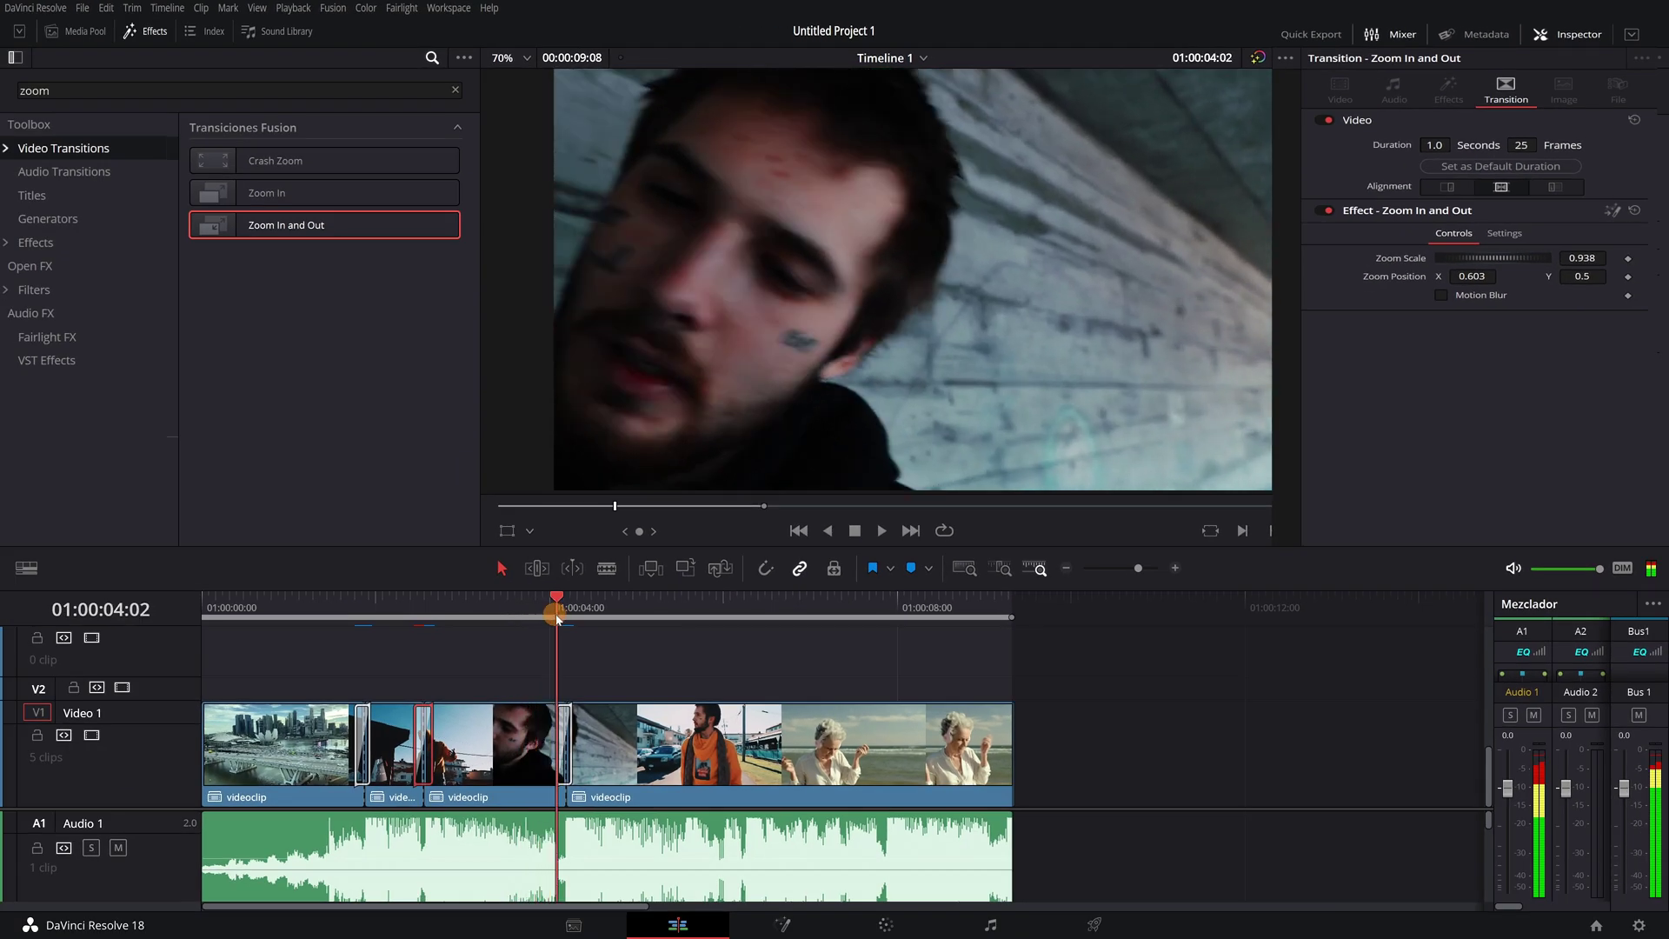
{"action": "left_click_drag", "start_coordinate": [557, 620], "coordinate": [564, 621]}
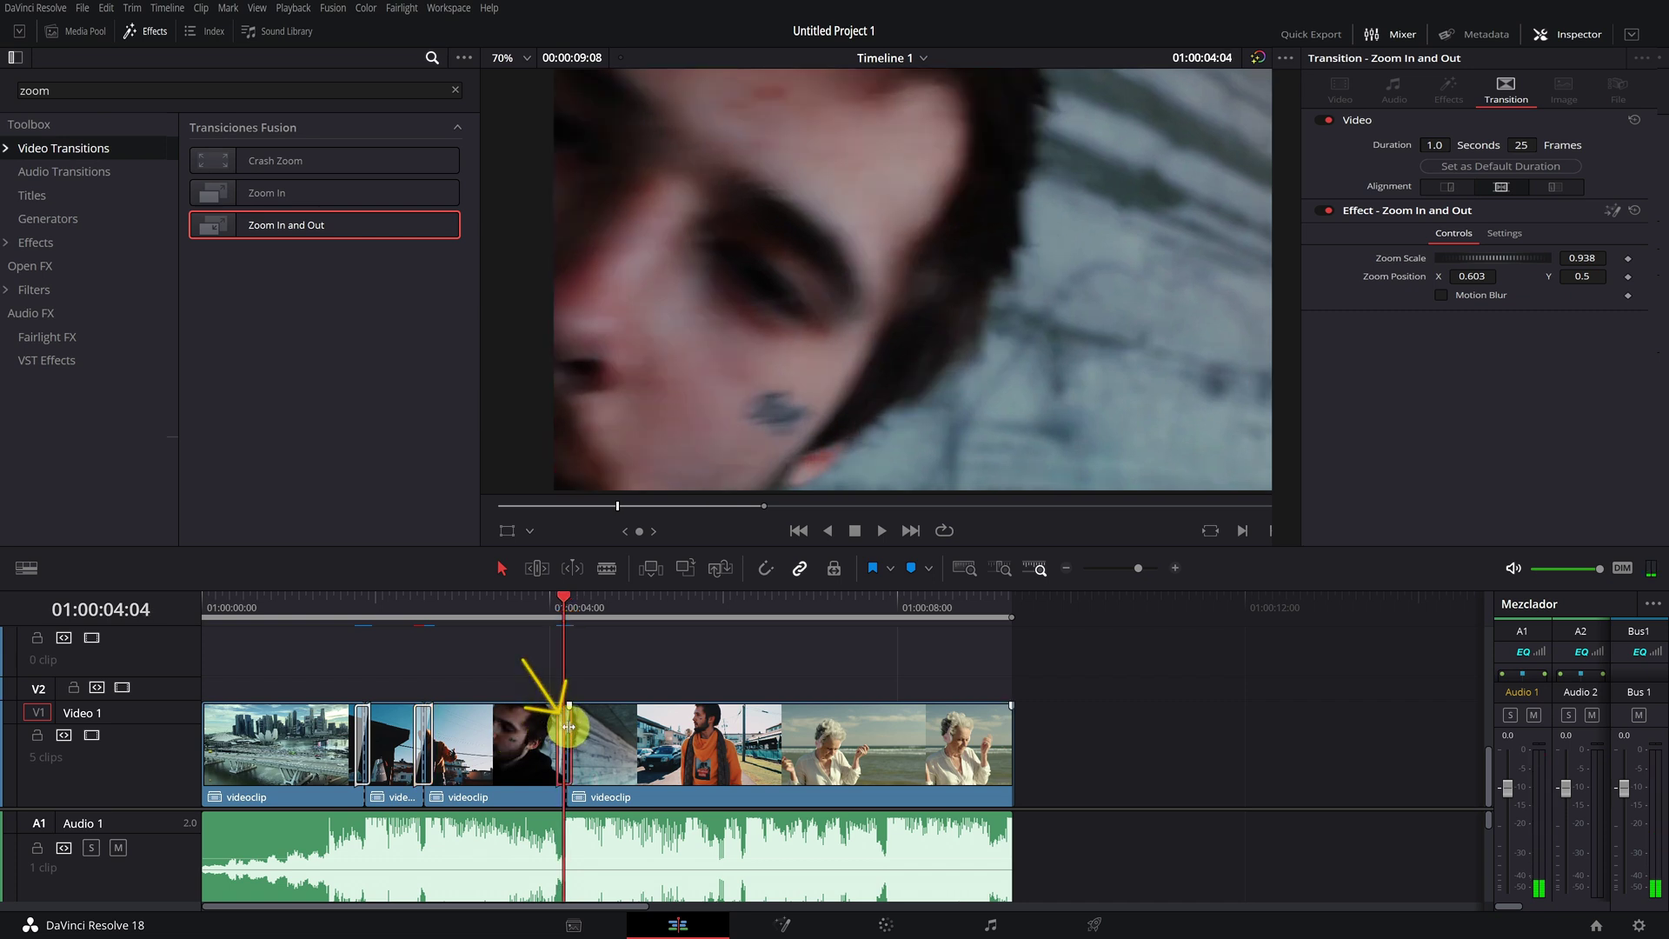
{"action": "left_click_drag", "start_coordinate": [1475, 289], "coordinate": [1472, 277]}
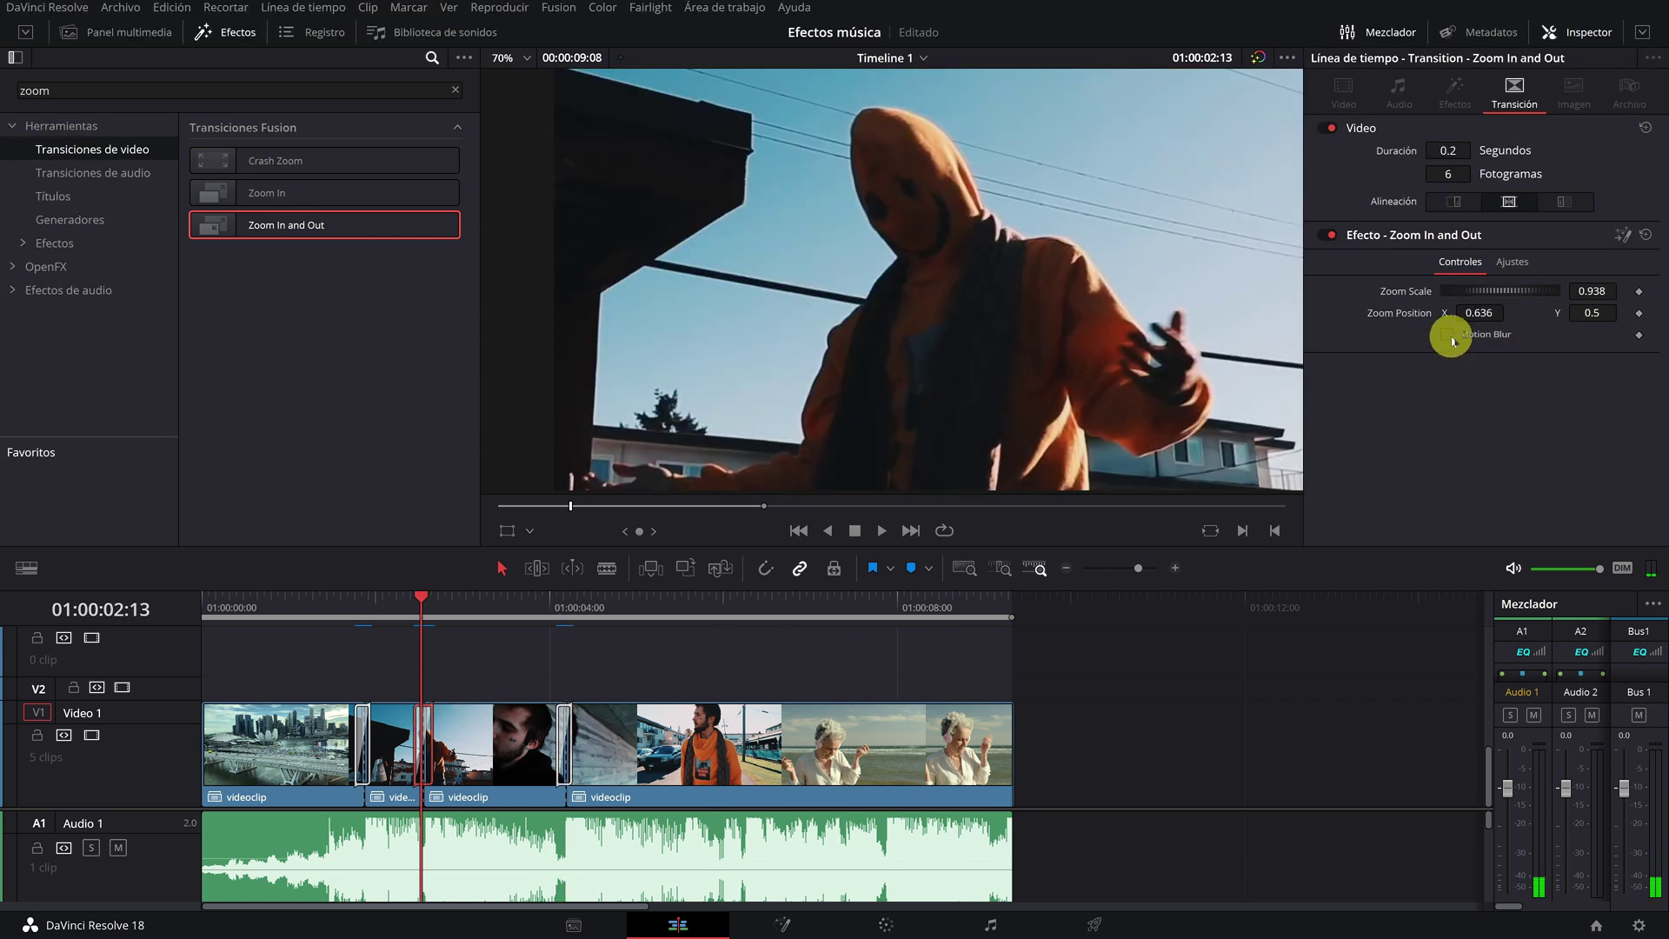
Step: Enable Motion Blur on the second cut's zoom transition and toggle it to compare the look
{"action": "left_click", "coordinate": [1450, 337]}
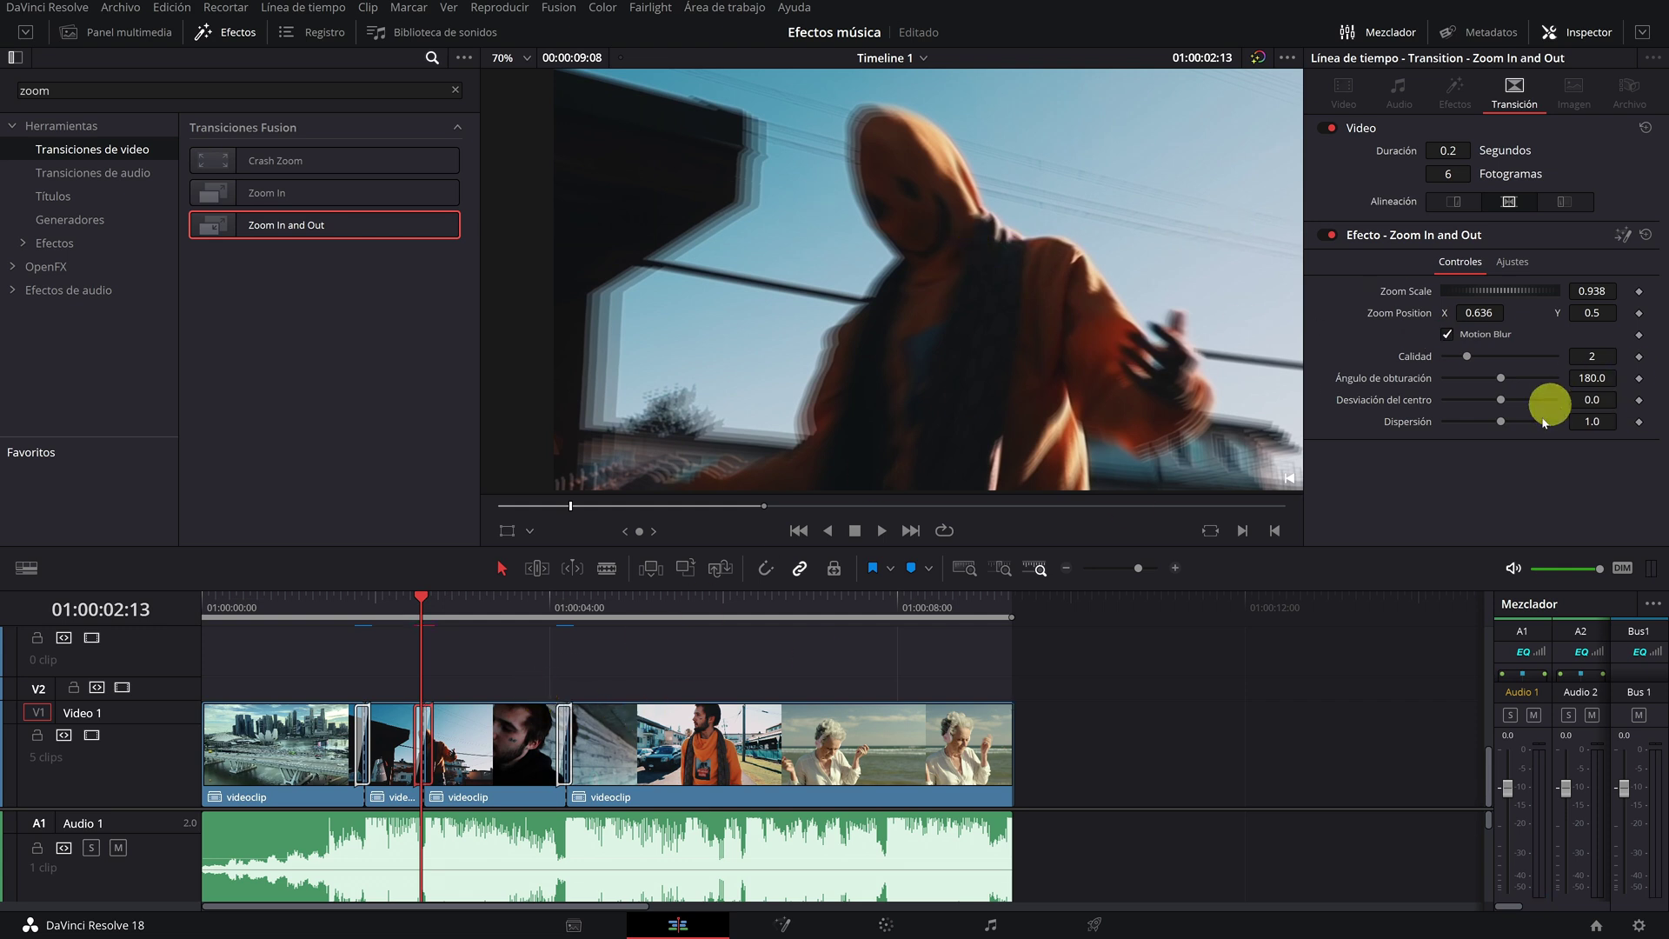
{"action": "left_click", "coordinate": [1449, 334]}
{"action": "left_click", "coordinate": [1449, 335]}
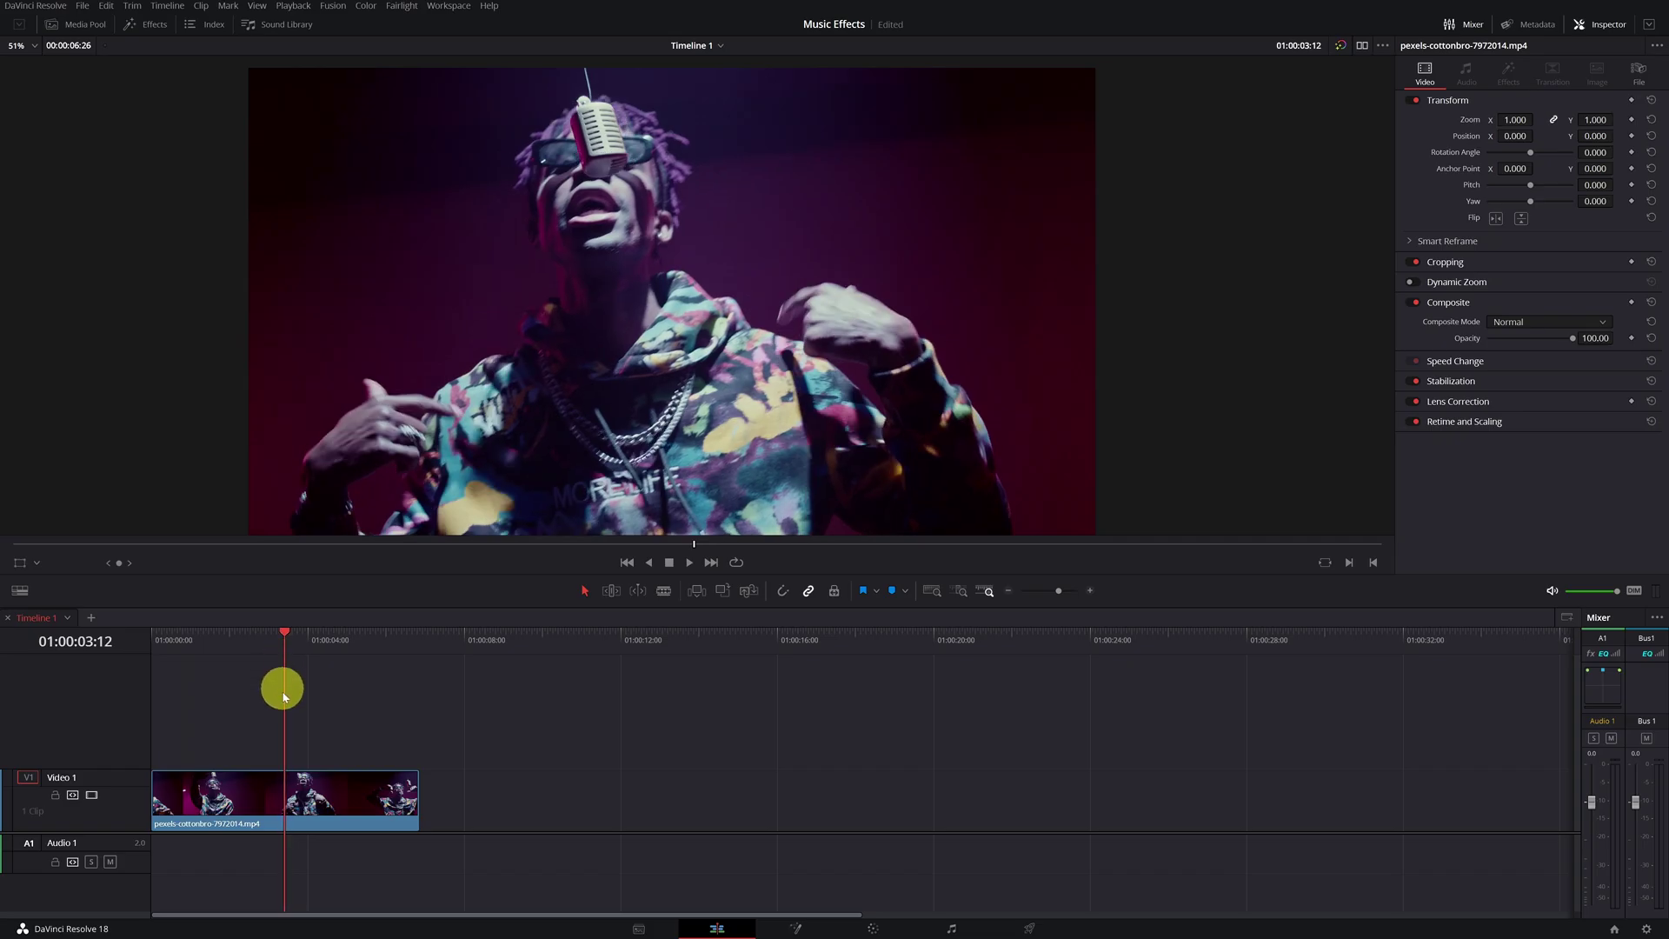
Step: Search the Toolbox effects for "glitc" with the microphone performer's clip on the timeline
{"action": "left_click", "coordinate": [150, 25]}
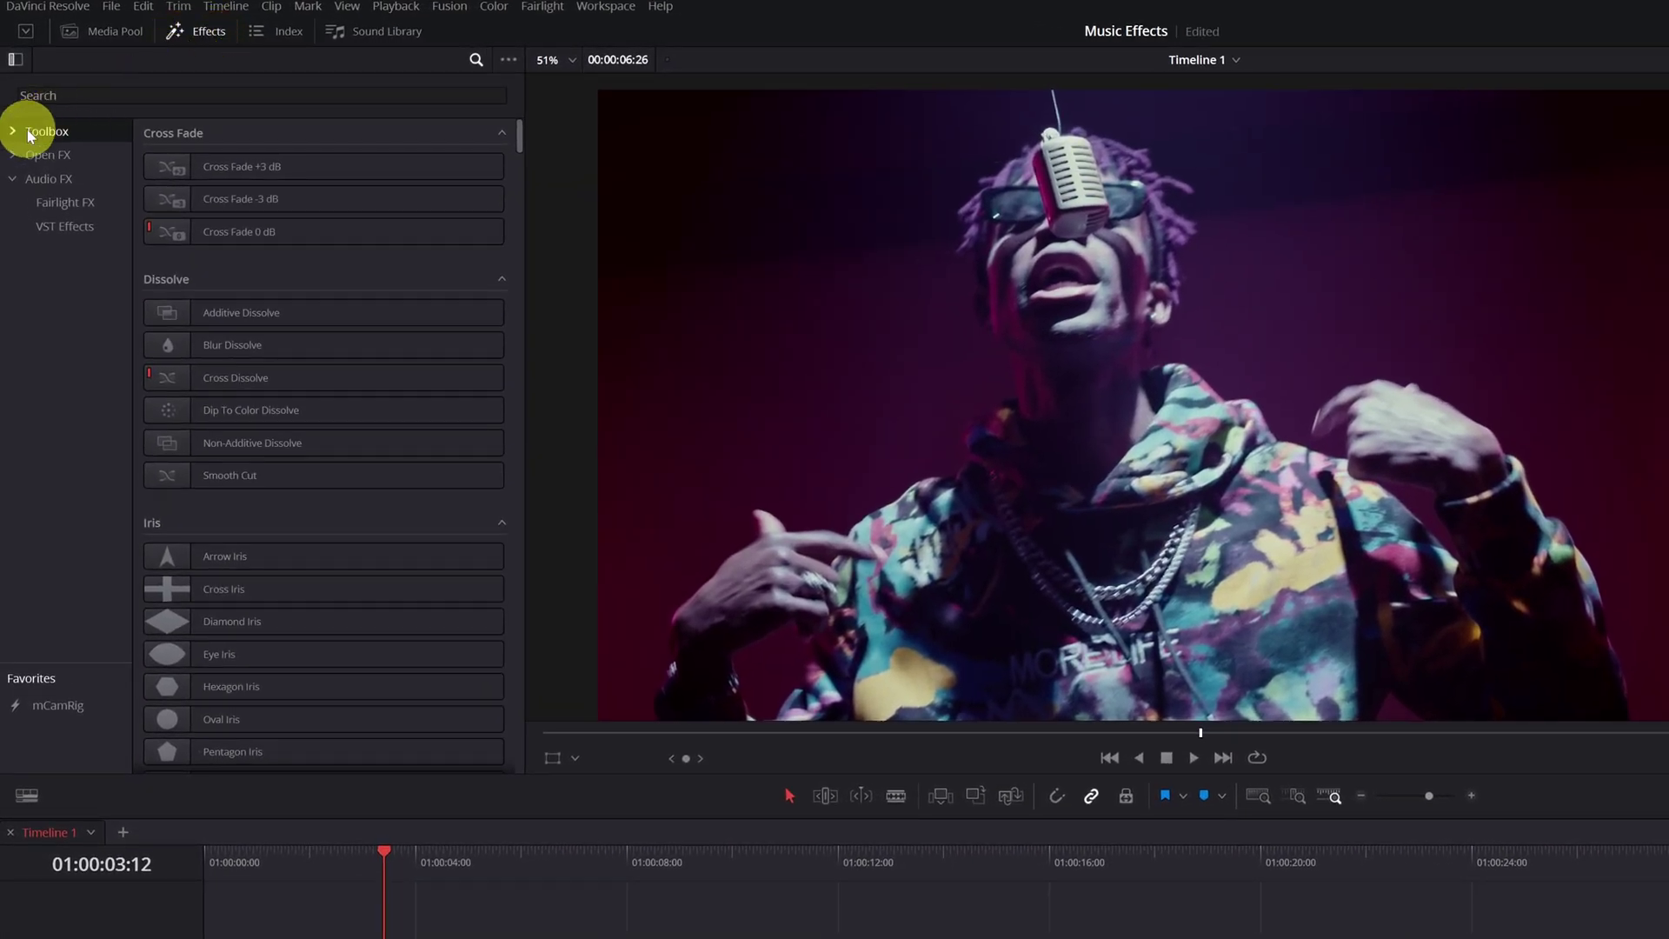
{"action": "left_click", "coordinate": [14, 133]}
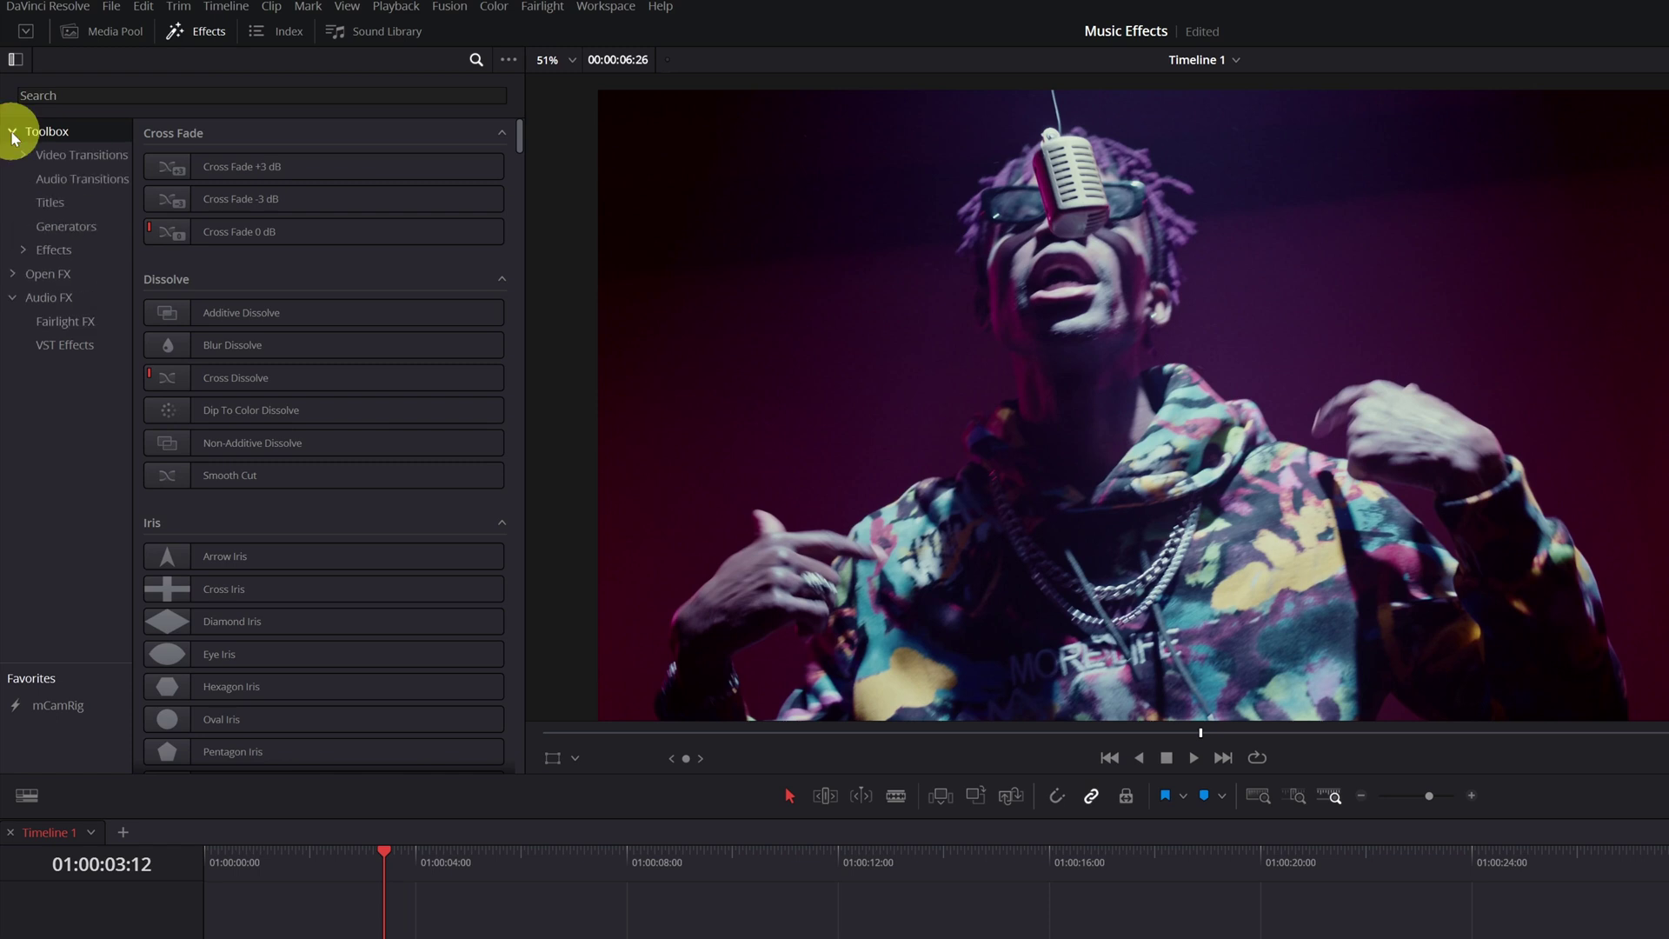
{"action": "left_click", "coordinate": [61, 254]}
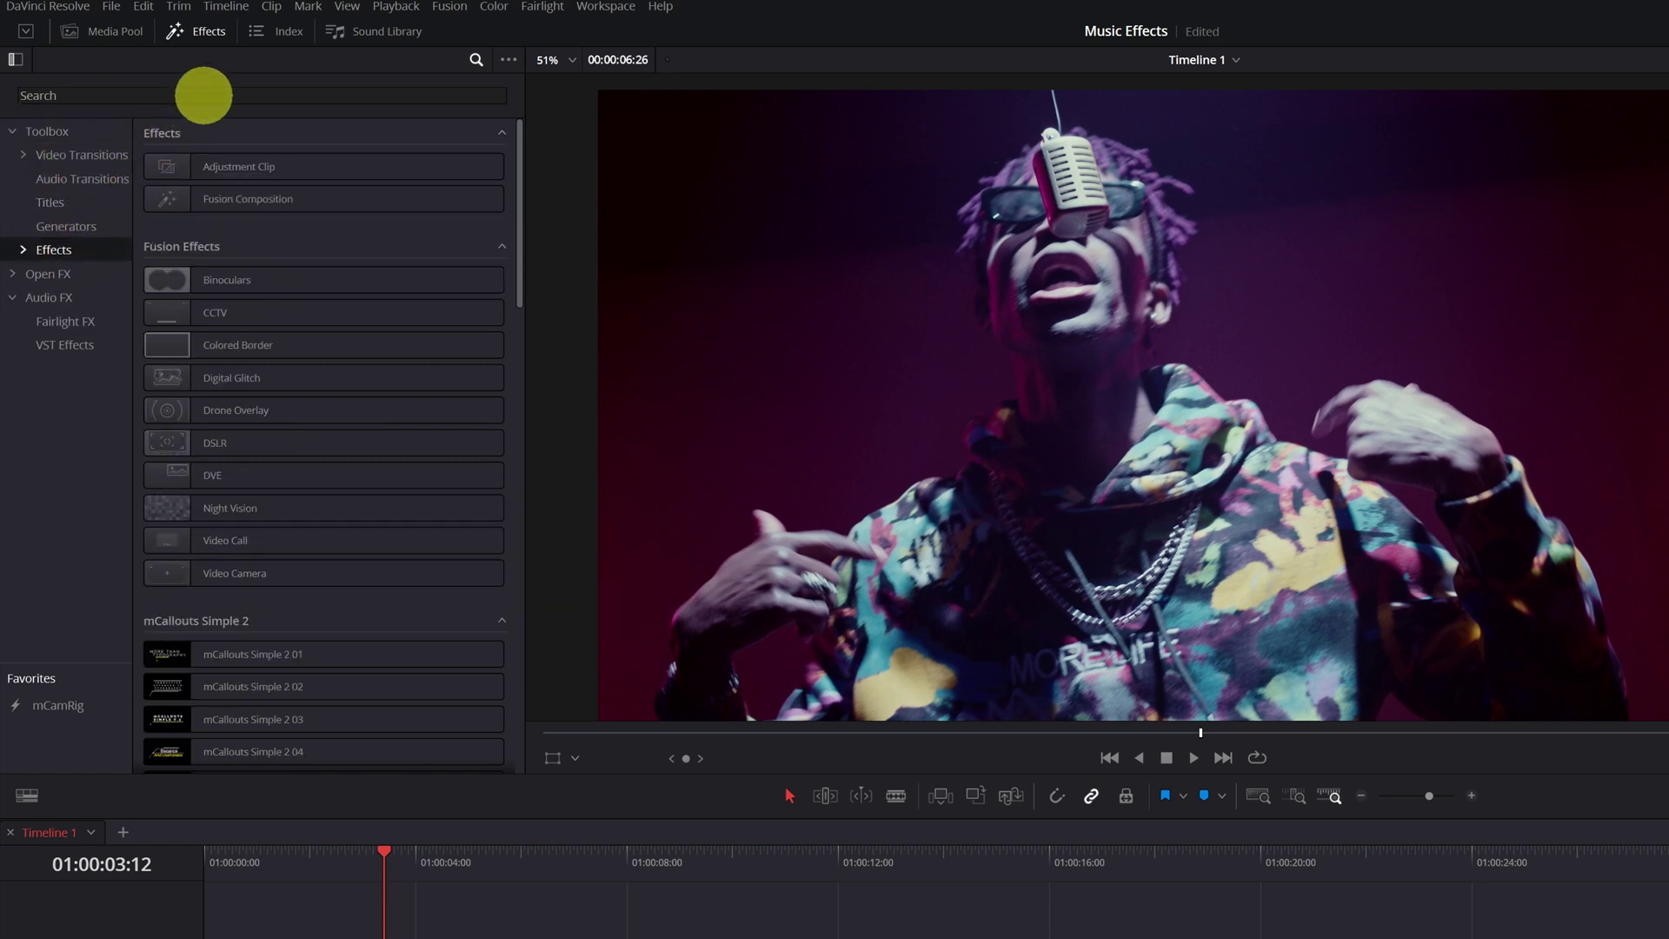
{"action": "left_click", "coordinate": [200, 97]}
{"action": "type", "text": "glitc"}
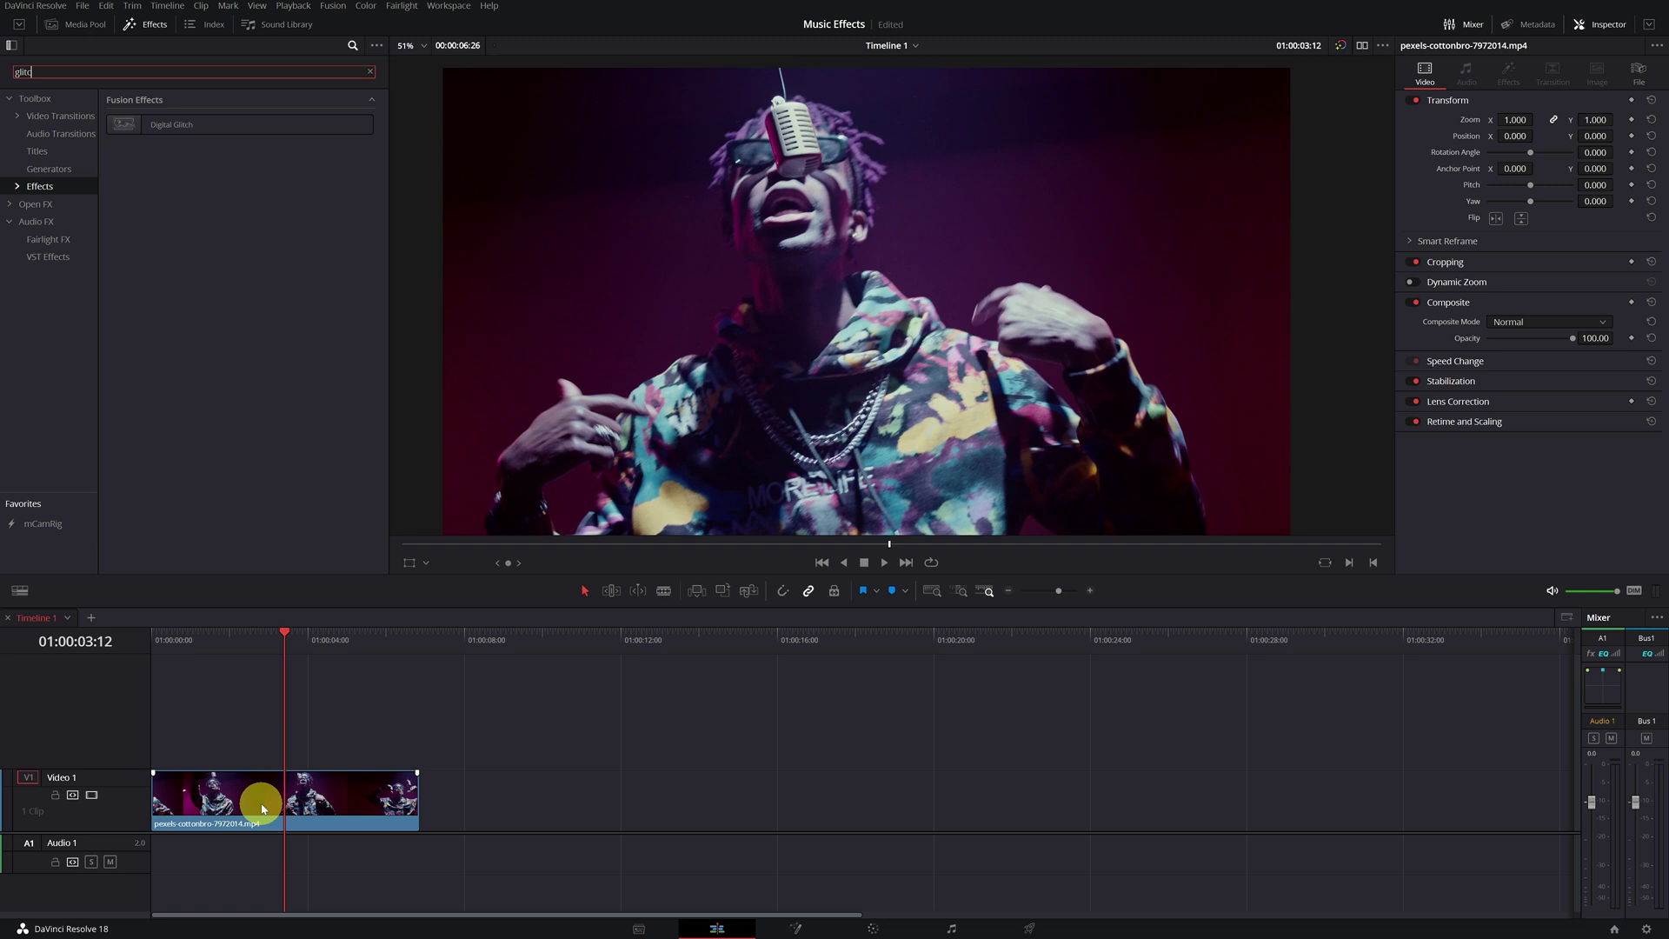
Step: Split the performer clip at six points to isolate three short segments near 01:00:01, 01:00:03 and 01:00:05
{"action": "left_click", "coordinate": [664, 592]}
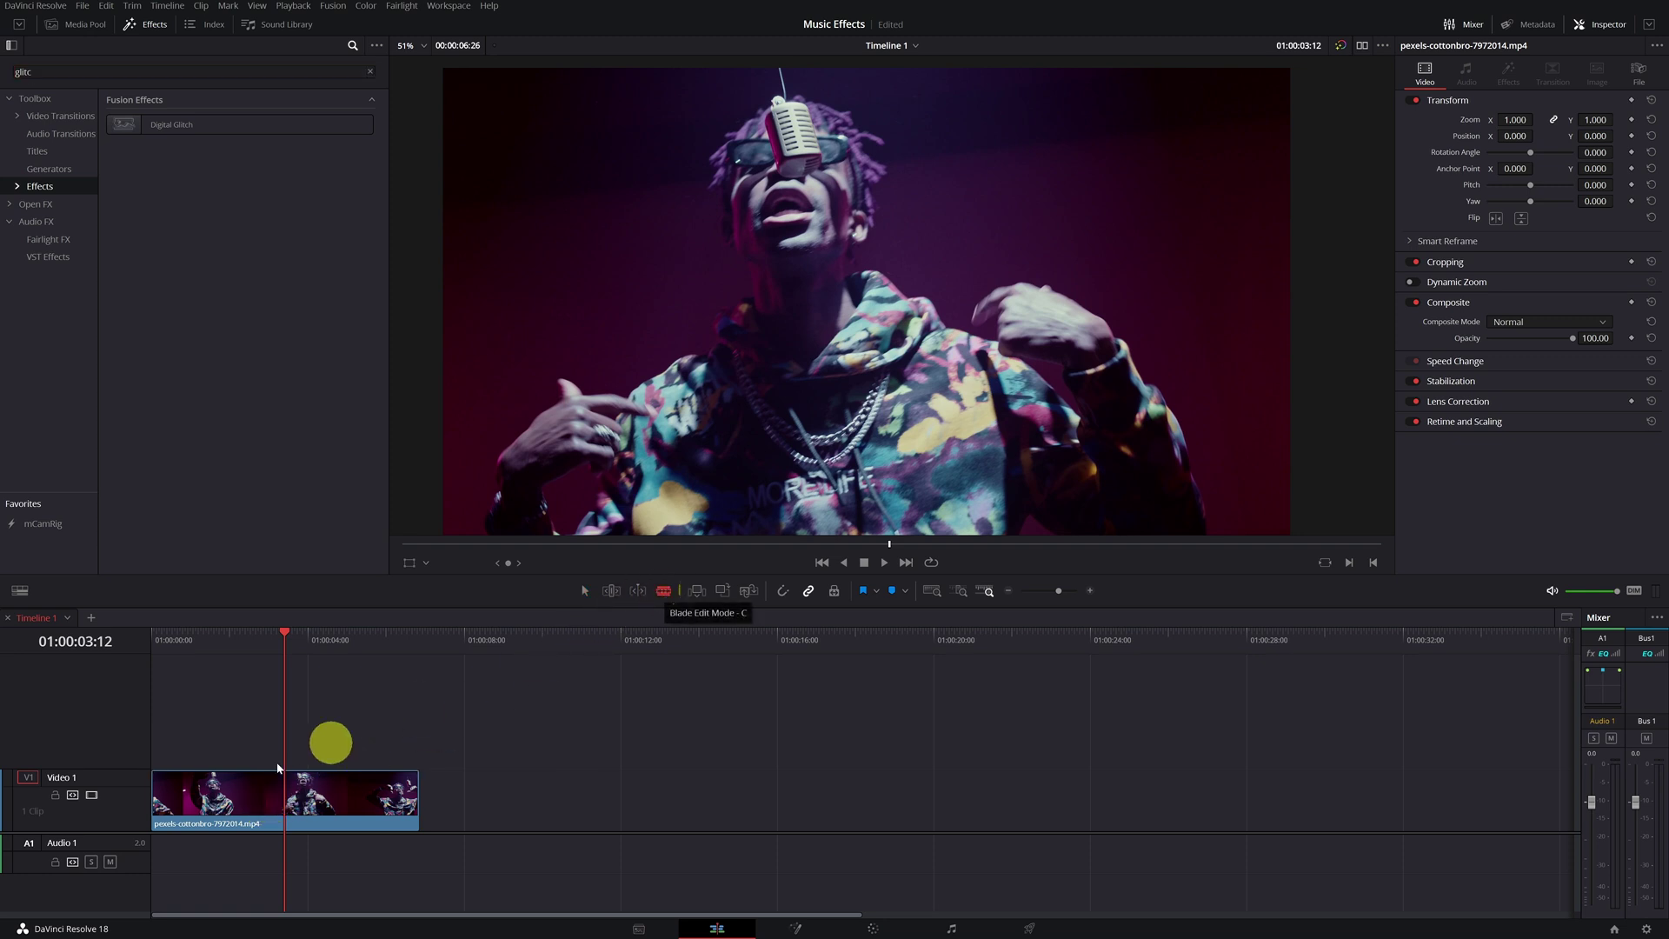
{"action": "left_click", "coordinate": [193, 804]}
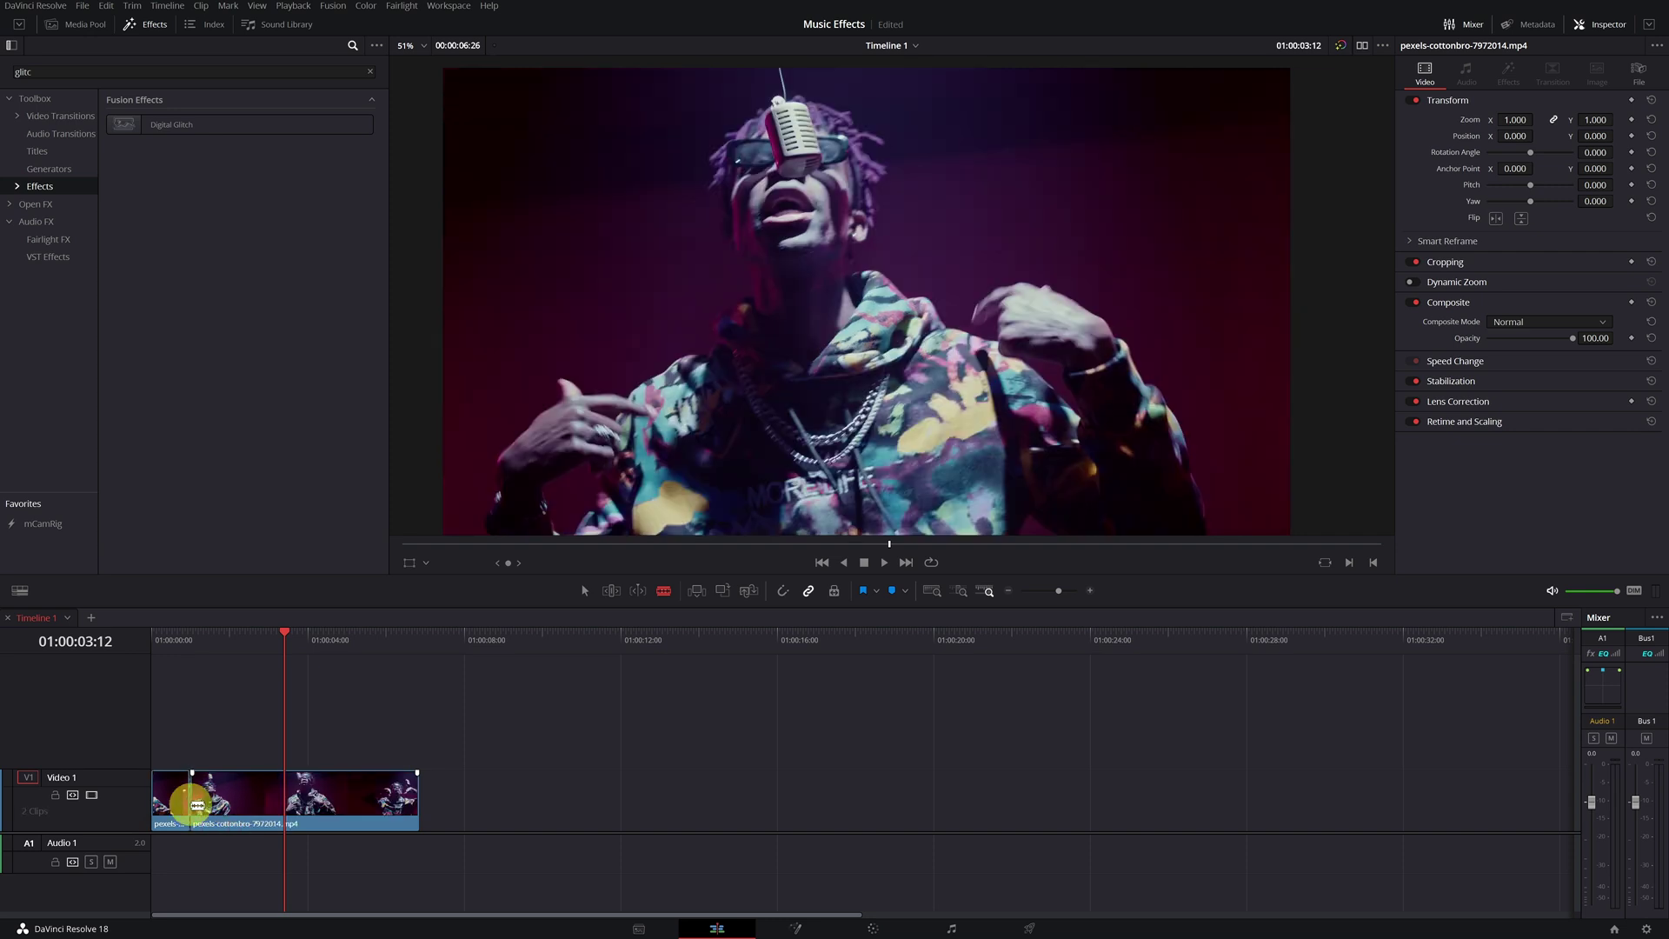
{"action": "left_click", "coordinate": [213, 805]}
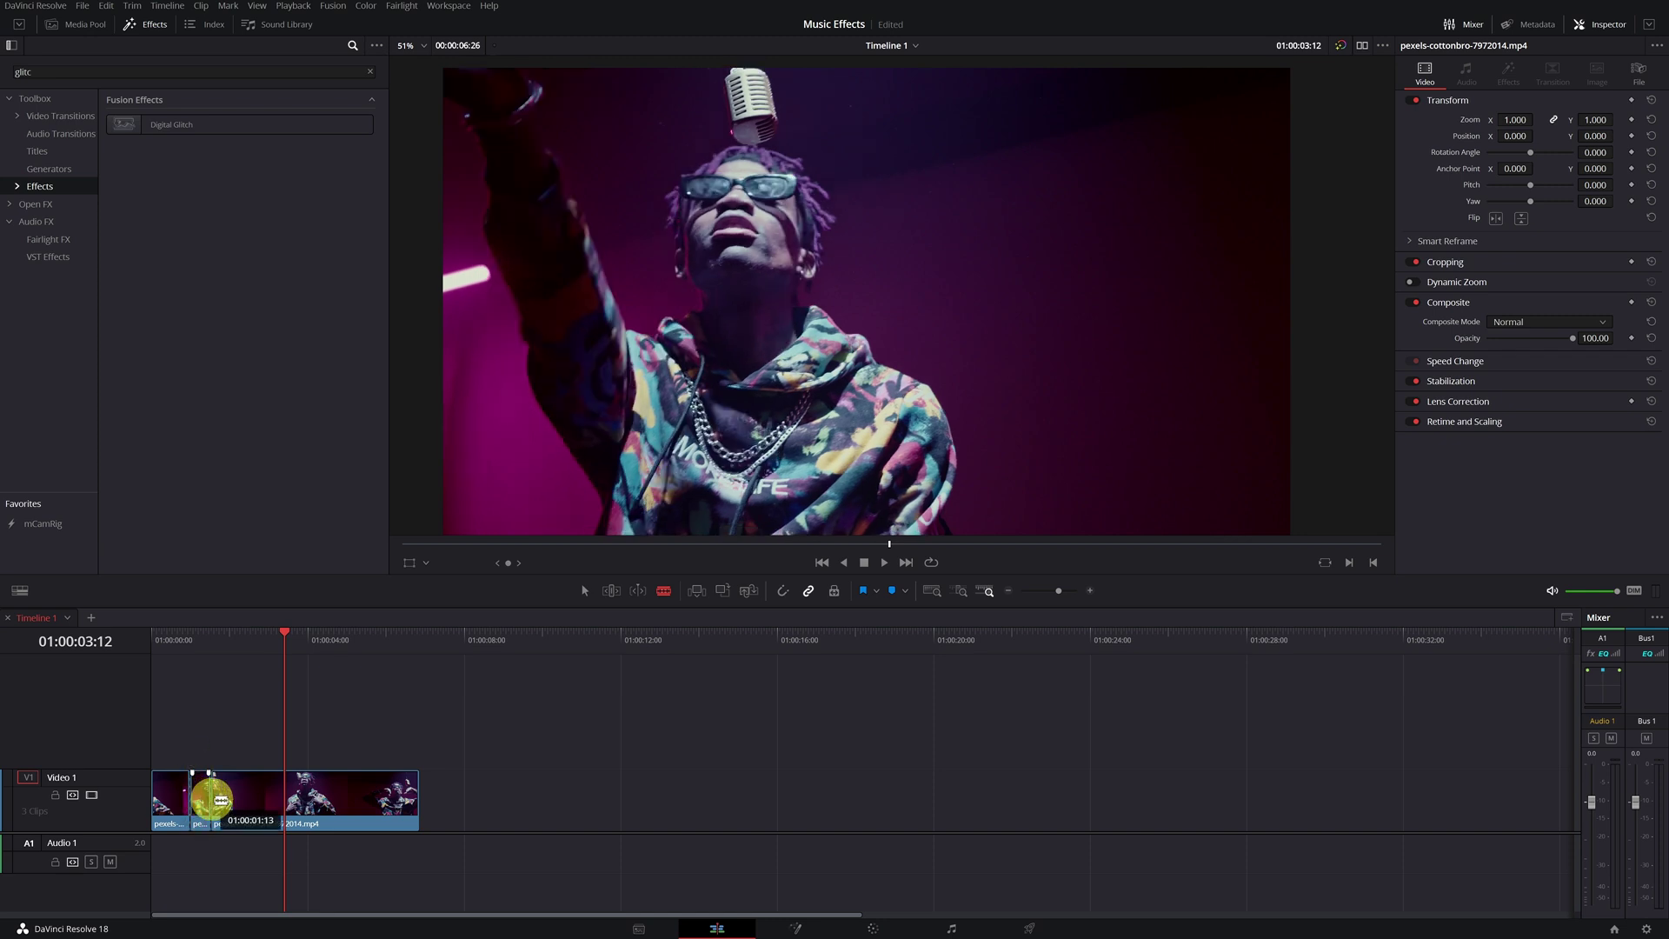
{"action": "left_click", "coordinate": [276, 800]}
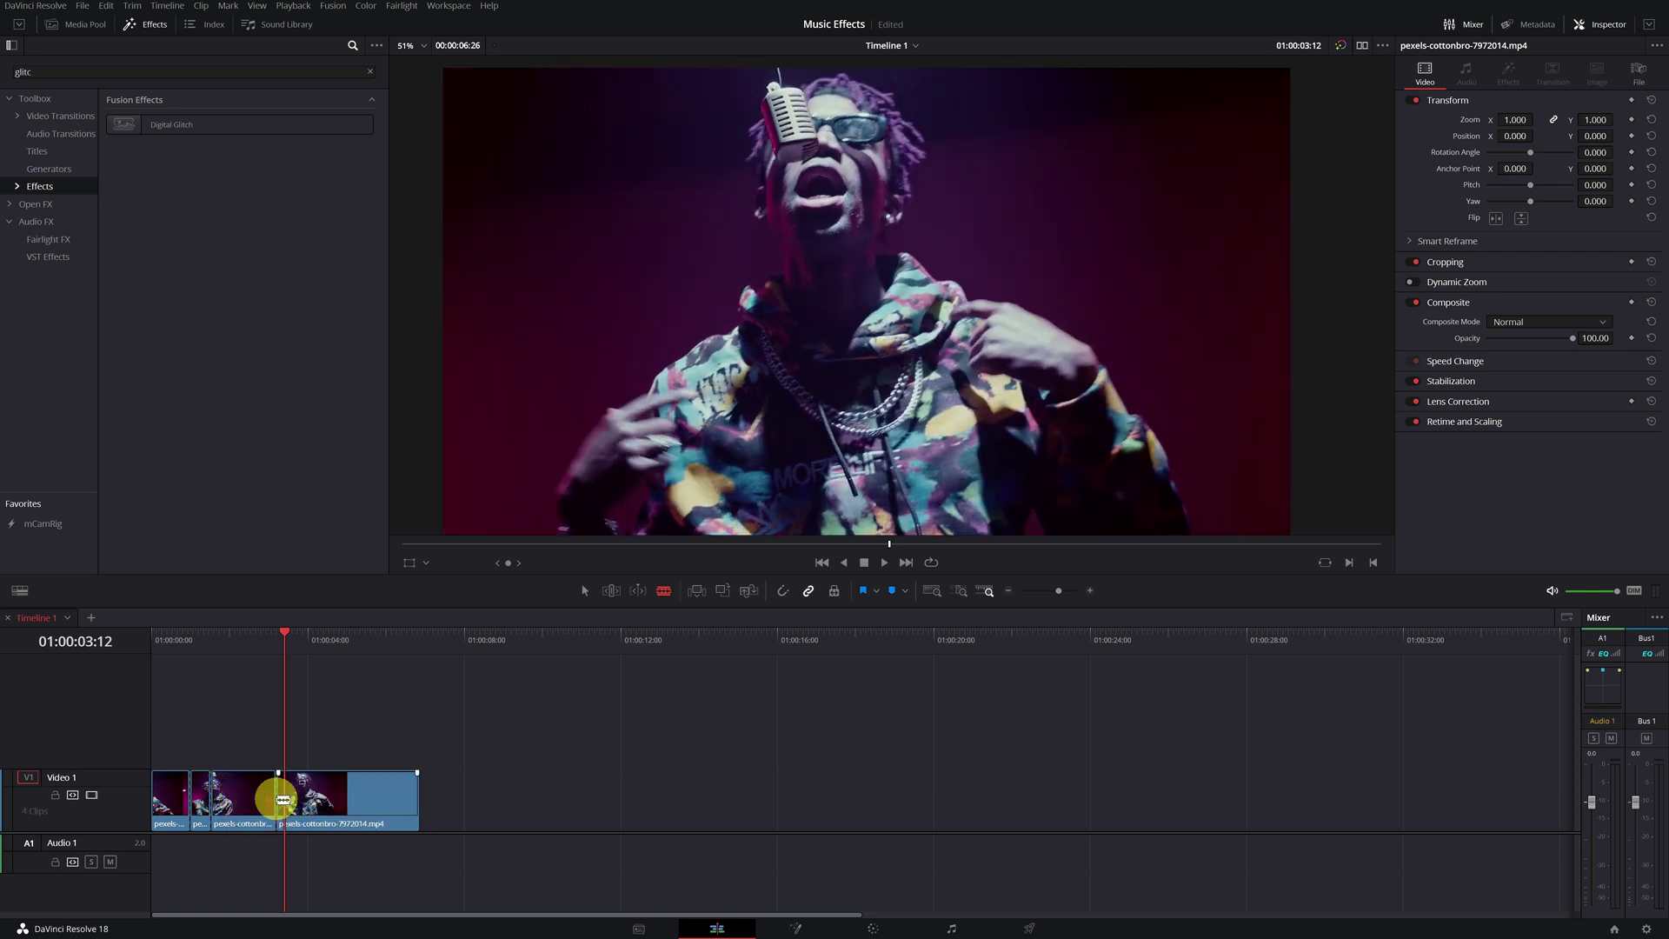
{"action": "left_click", "coordinate": [291, 800]}
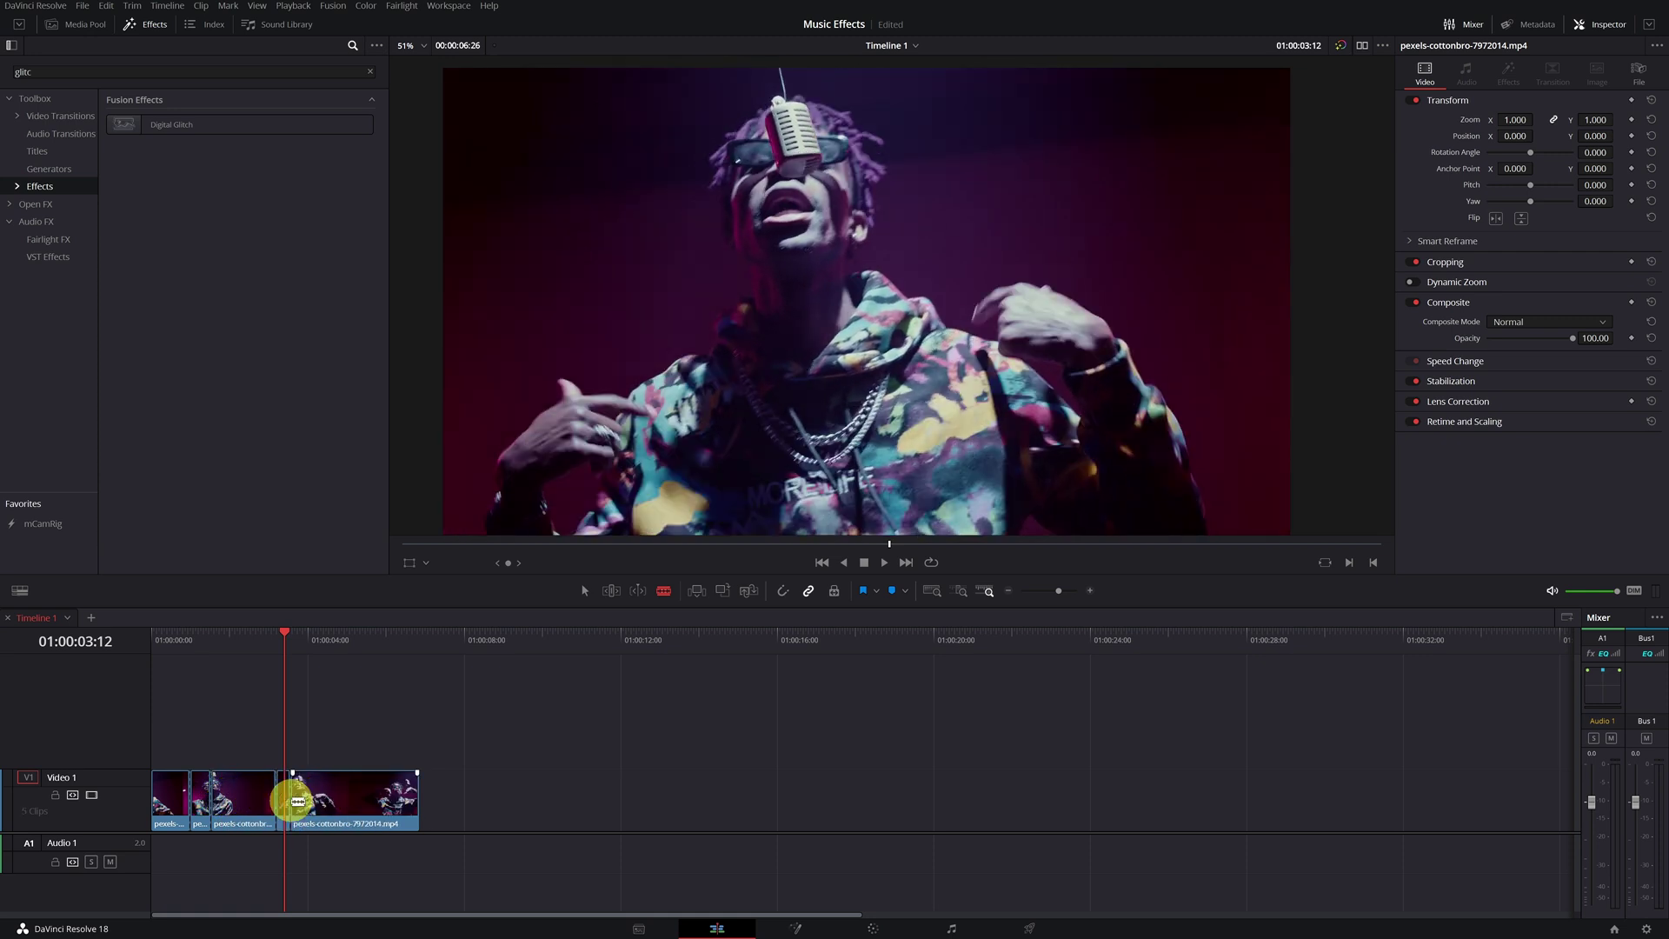
{"action": "left_click", "coordinate": [330, 800]}
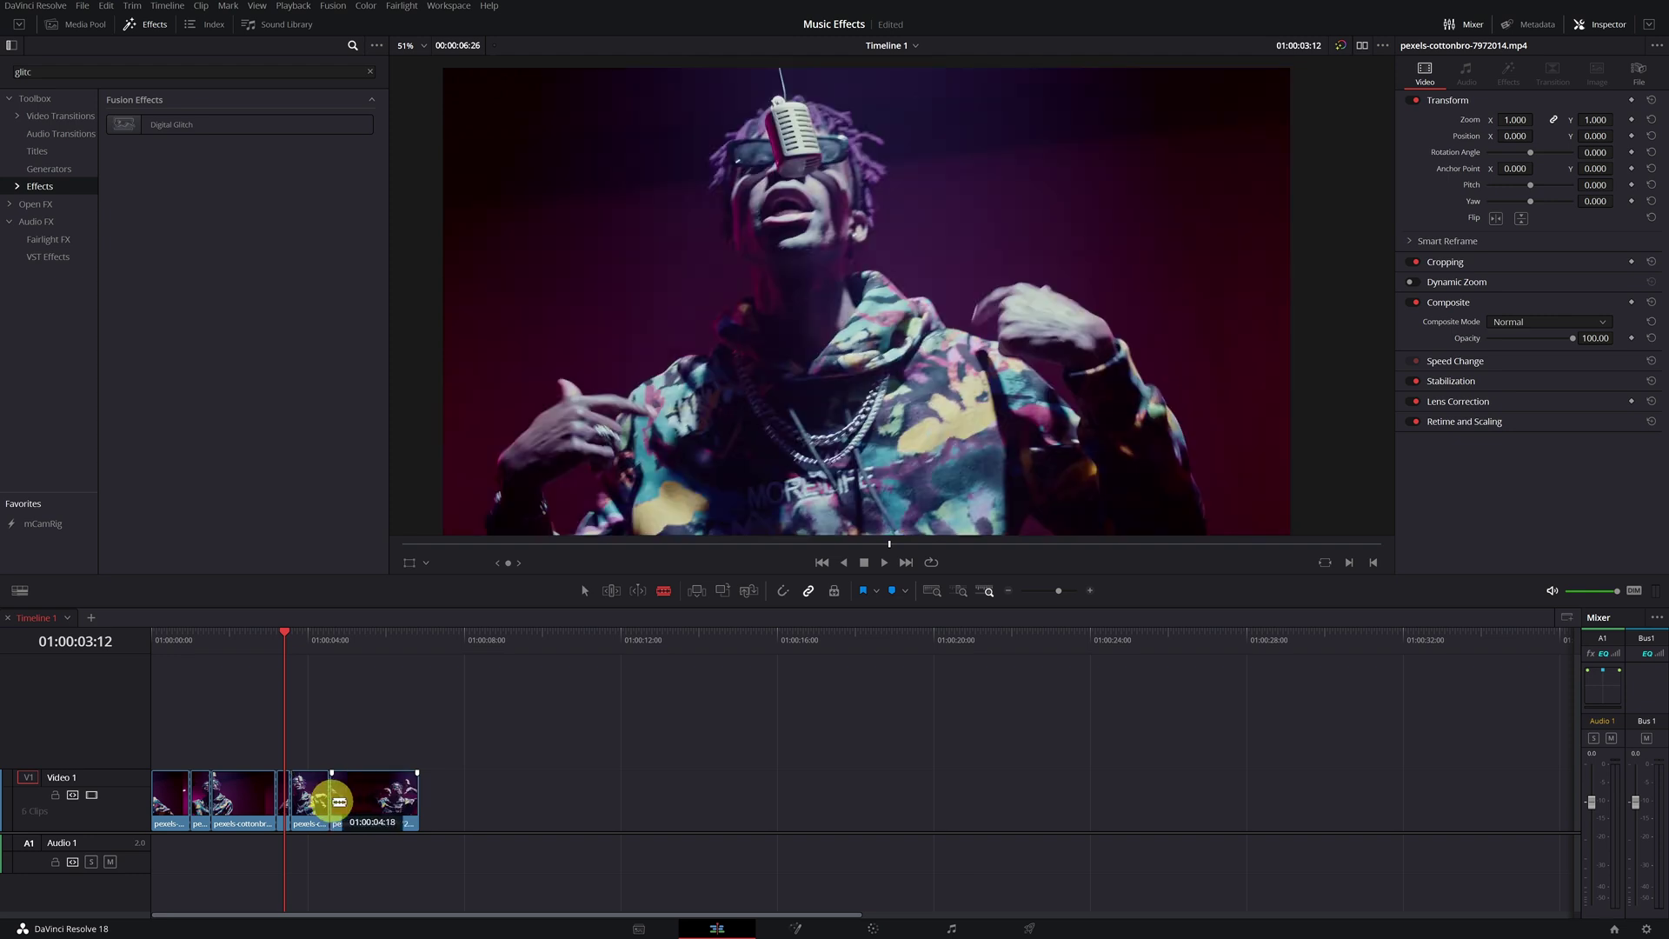
{"action": "left_click", "coordinate": [353, 795]}
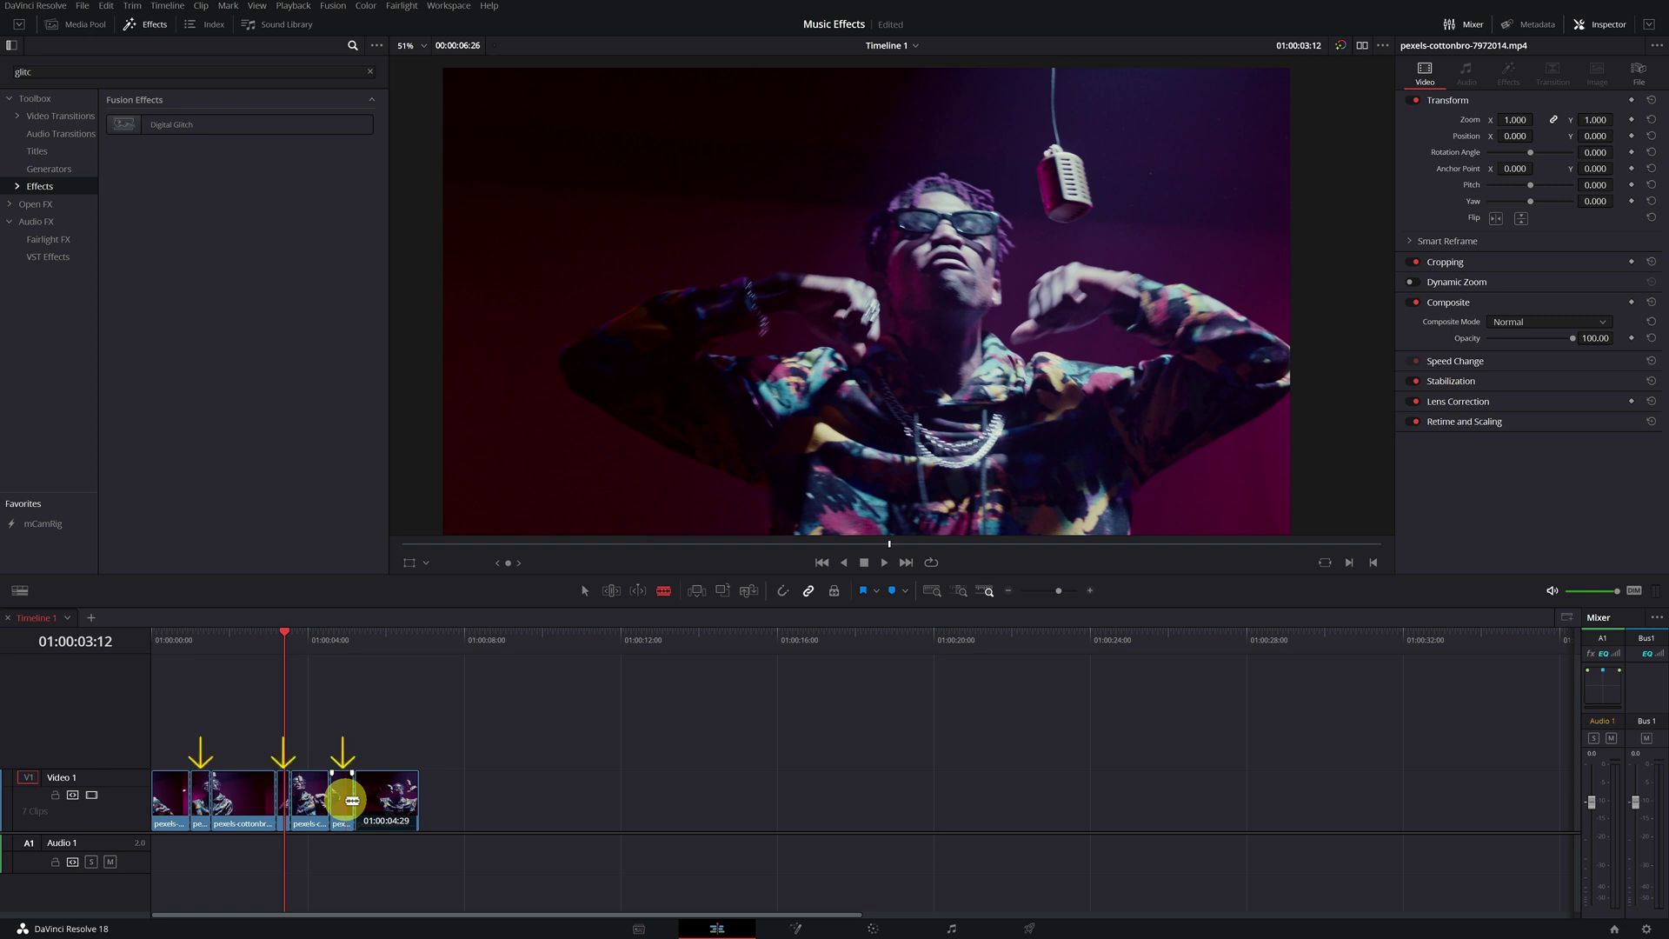
Step: Apply the Digital Glitch effect to the three short segments of the performer clip
{"action": "left_click", "coordinate": [585, 591]}
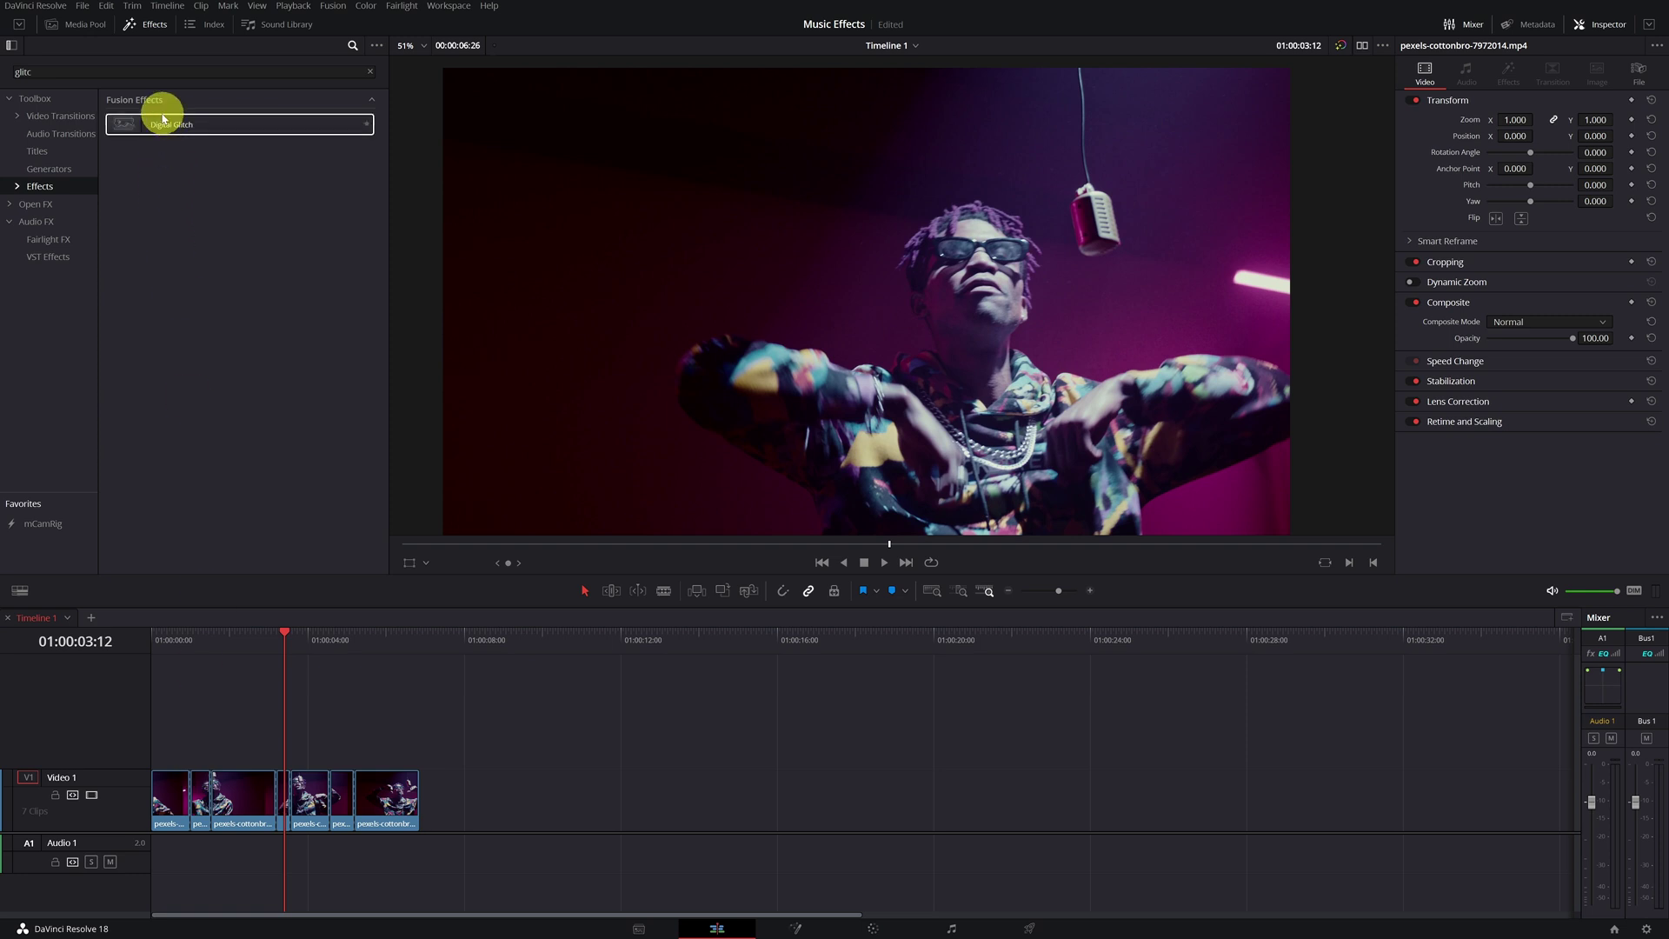
{"action": "left_click_drag", "start_coordinate": [174, 129], "coordinate": [284, 776]}
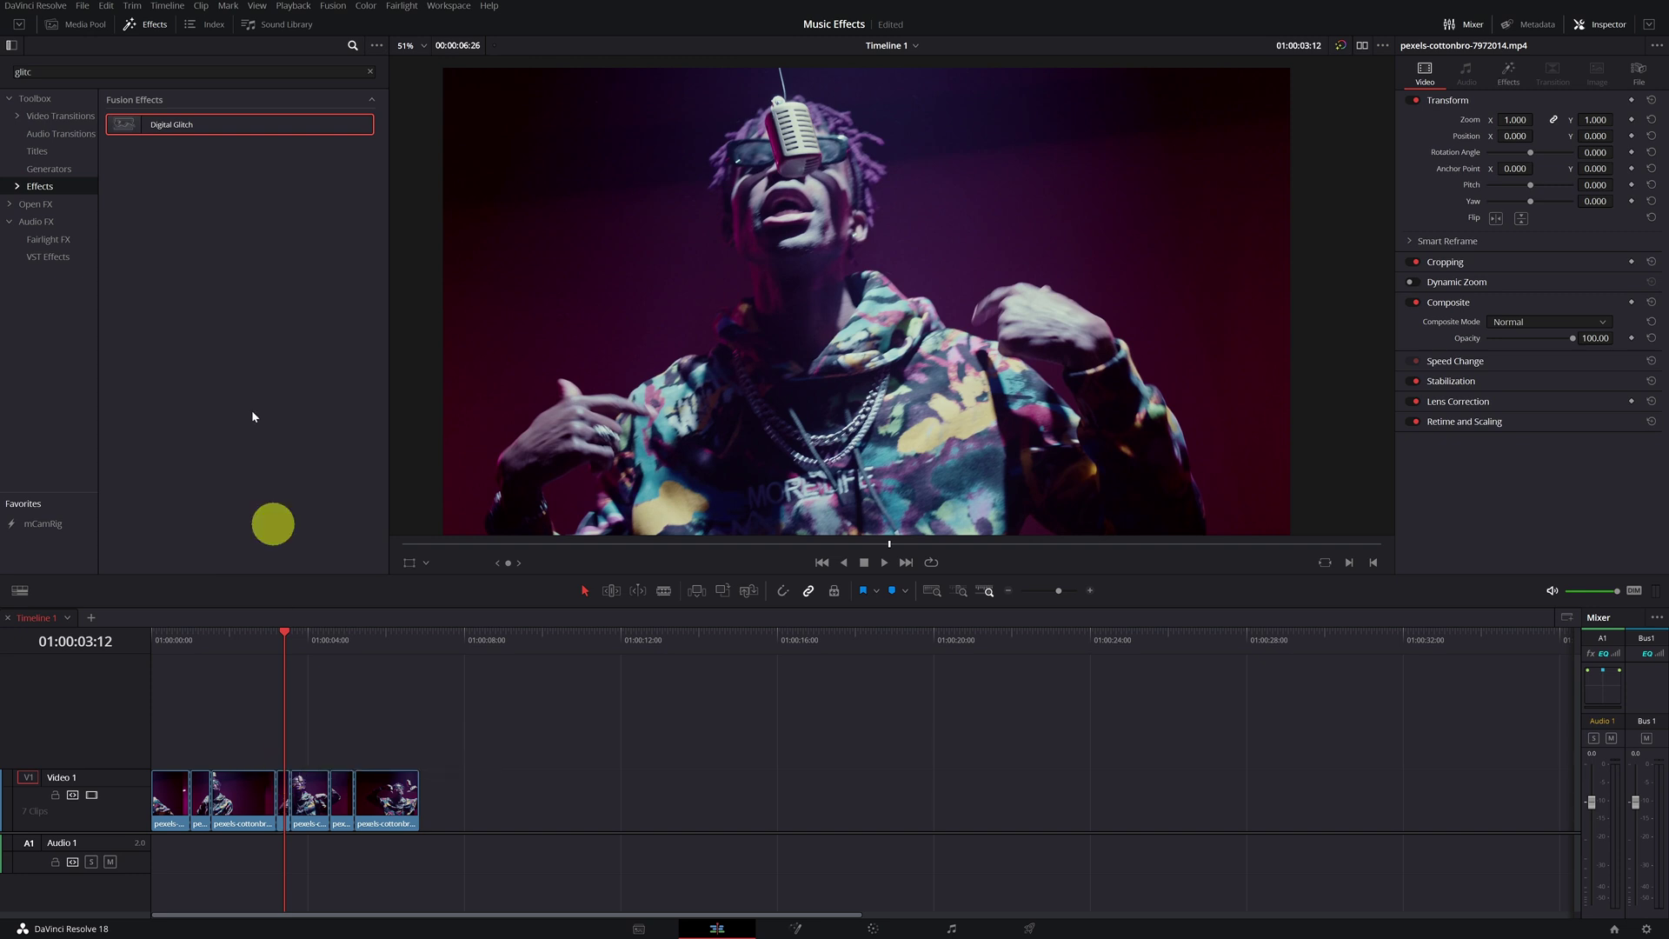
{"action": "left_click_drag", "start_coordinate": [167, 132], "coordinate": [339, 787]}
{"action": "mouse_move", "coordinate": [213, 644]}
{"action": "left_mouse_down"}
{"action": "mouse_move", "coordinate": [164, 648]}
{"action": "mouse_move", "coordinate": [223, 664]}
{"action": "left_mouse_up"}
{"action": "left_click_drag", "start_coordinate": [215, 838], "coordinate": [202, 797]}
Step: Select the first short segment at 01:00:01:06 and shift the Glitch Position X of its Digital Glitch effect
{"action": "left_click_drag", "start_coordinate": [194, 644], "coordinate": [197, 663]}
{"action": "left_click", "coordinate": [201, 787]}
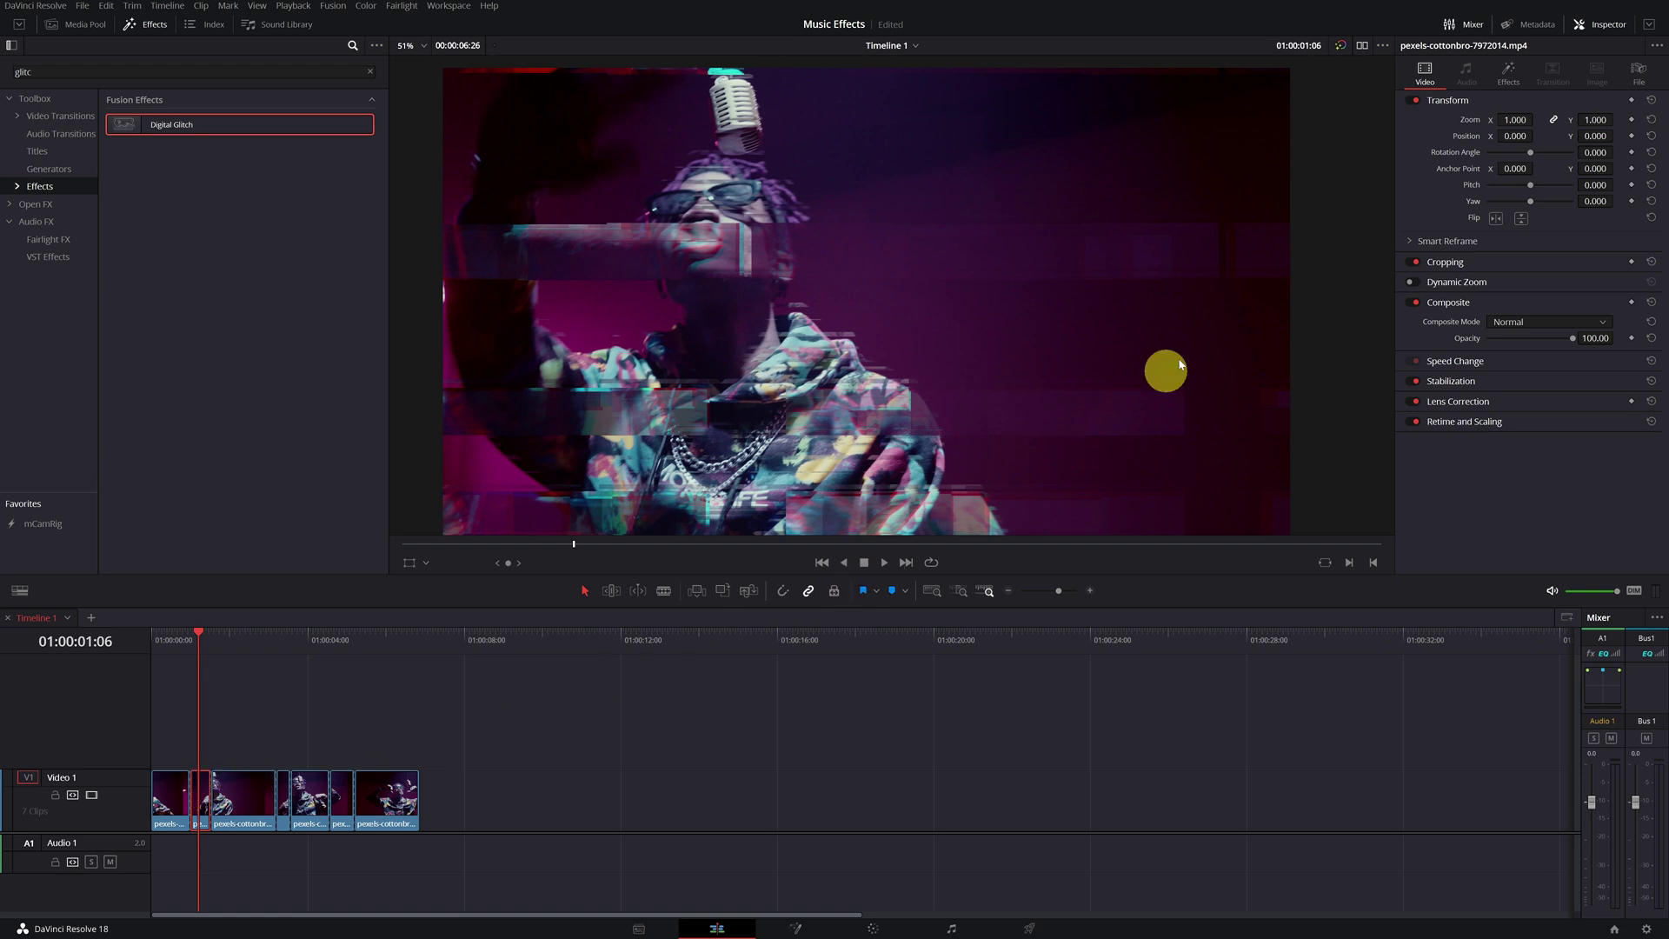
{"action": "left_click", "coordinate": [1508, 75]}
{"action": "left_click", "coordinate": [1523, 169]}
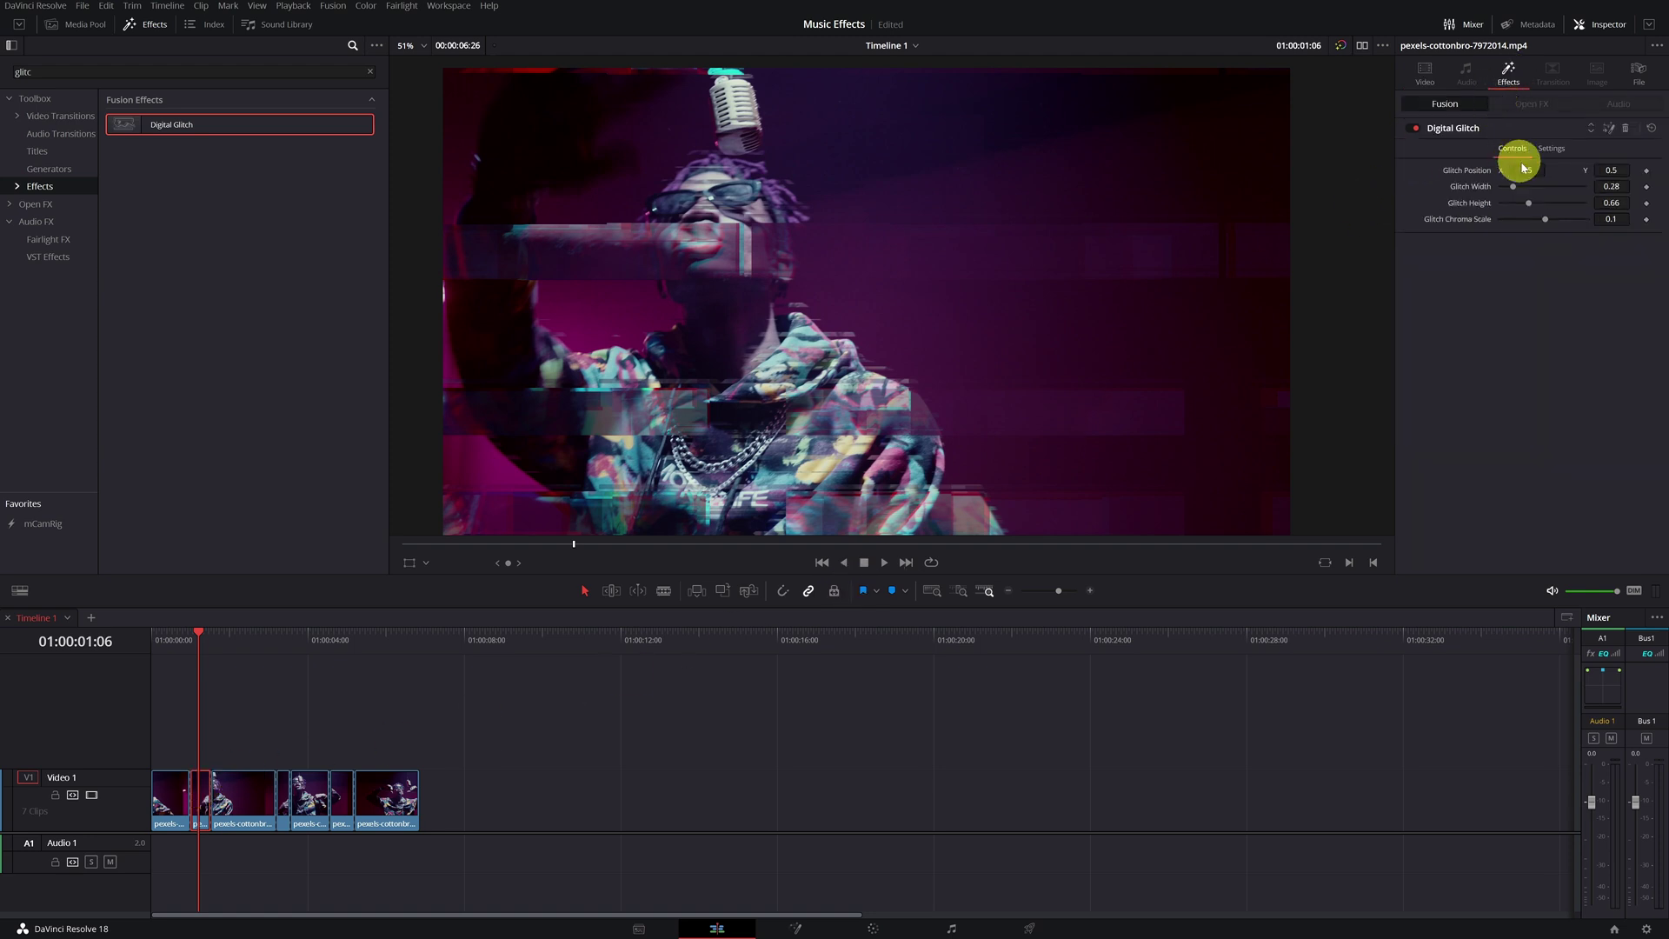
{"action": "mouse_move", "coordinate": [1527, 168]}
{"action": "left_mouse_down"}
{"action": "mouse_move", "coordinate": [850, 165]}
{"action": "mouse_move", "coordinate": [1348, 183]}
{"action": "mouse_move", "coordinate": [995, 175]}
{"action": "mouse_move", "coordinate": [1541, 168]}
{"action": "left_mouse_up"}
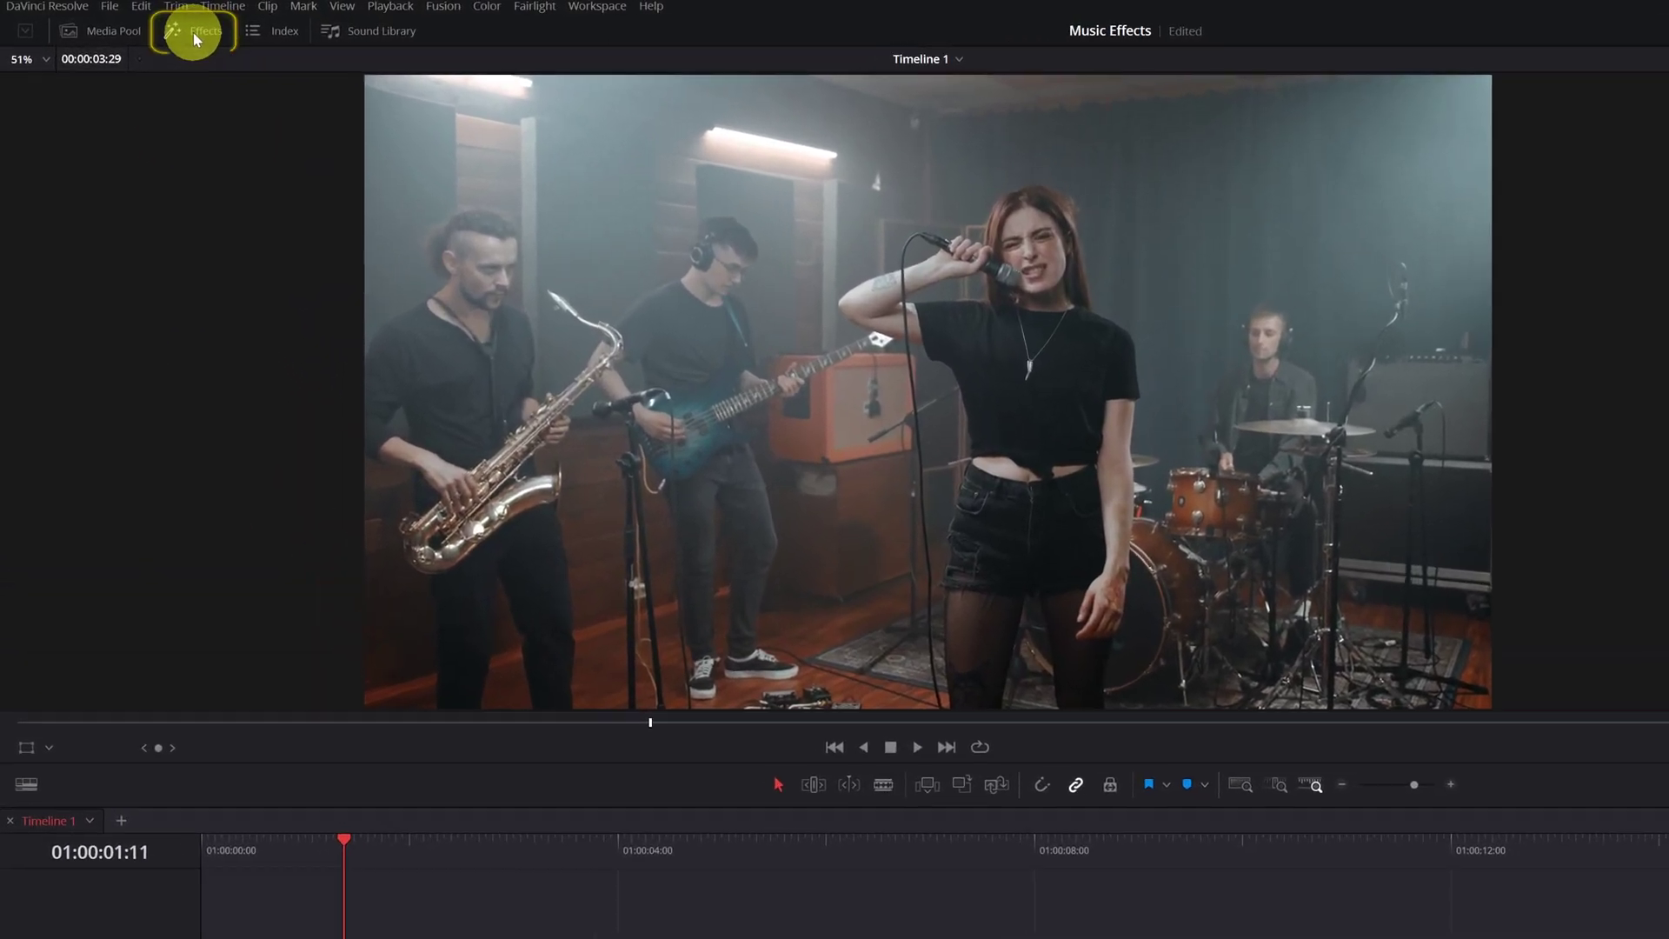
Step: Search the Open FX effects for "dama", apply Analog Damage to the band clip, and open the effect's settings
{"action": "left_click", "coordinate": [193, 32]}
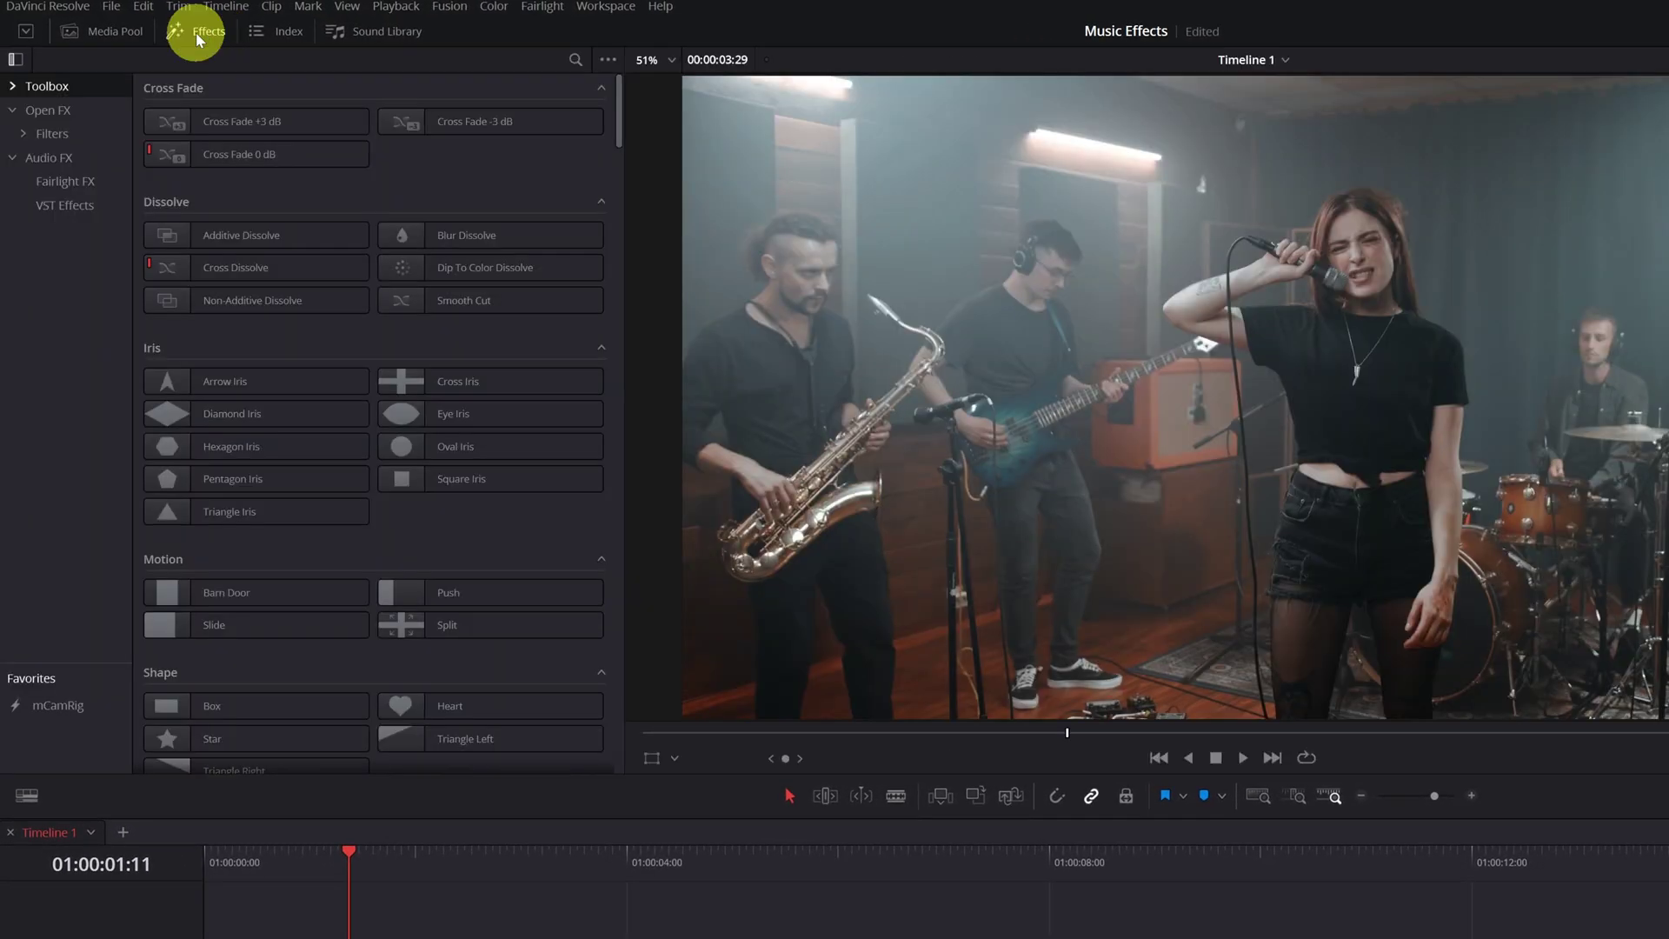
{"action": "left_click", "coordinate": [50, 111]}
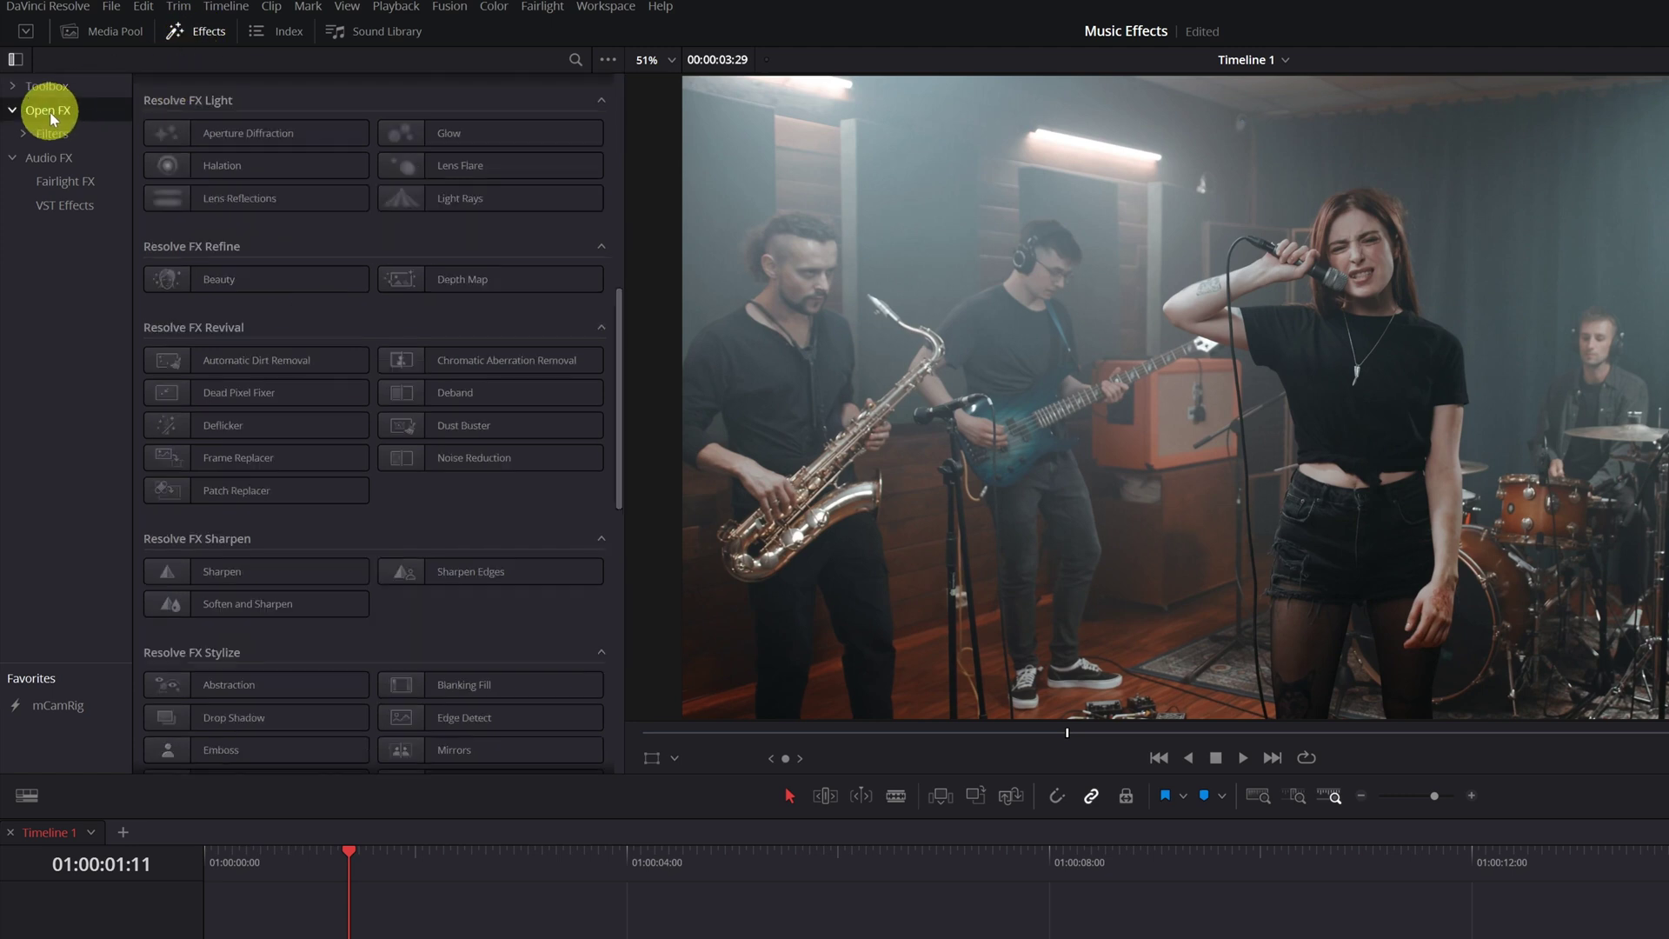
{"action": "left_click", "coordinate": [576, 61]}
{"action": "type", "text": "dama"}
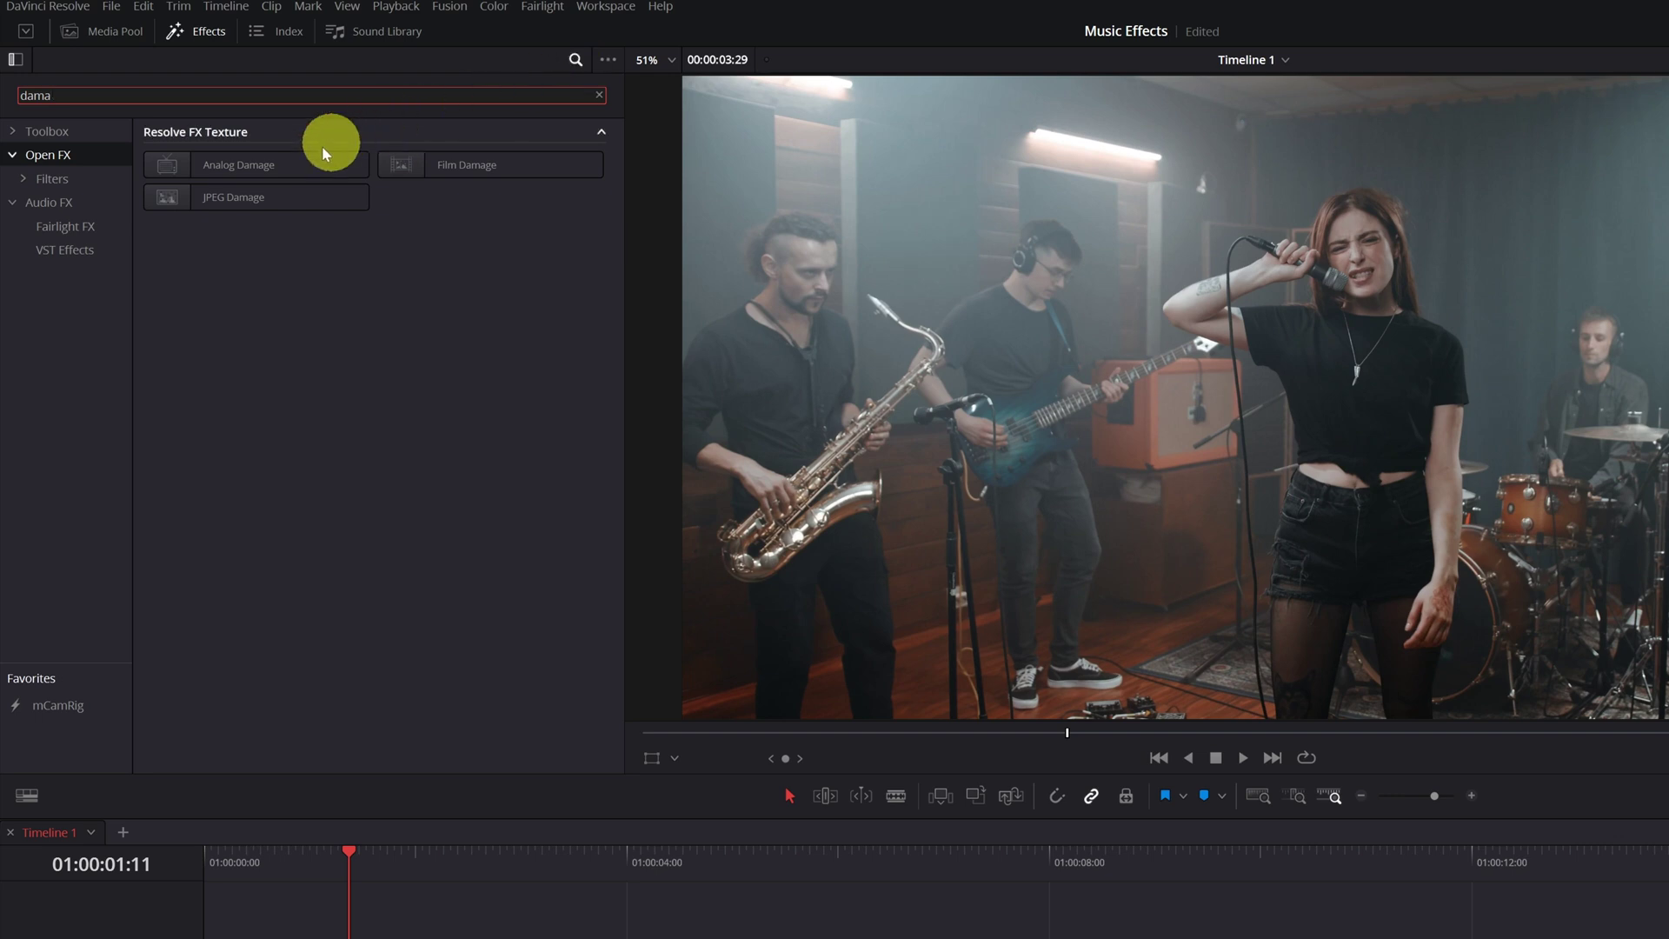
{"action": "mouse_move", "coordinate": [241, 174]}
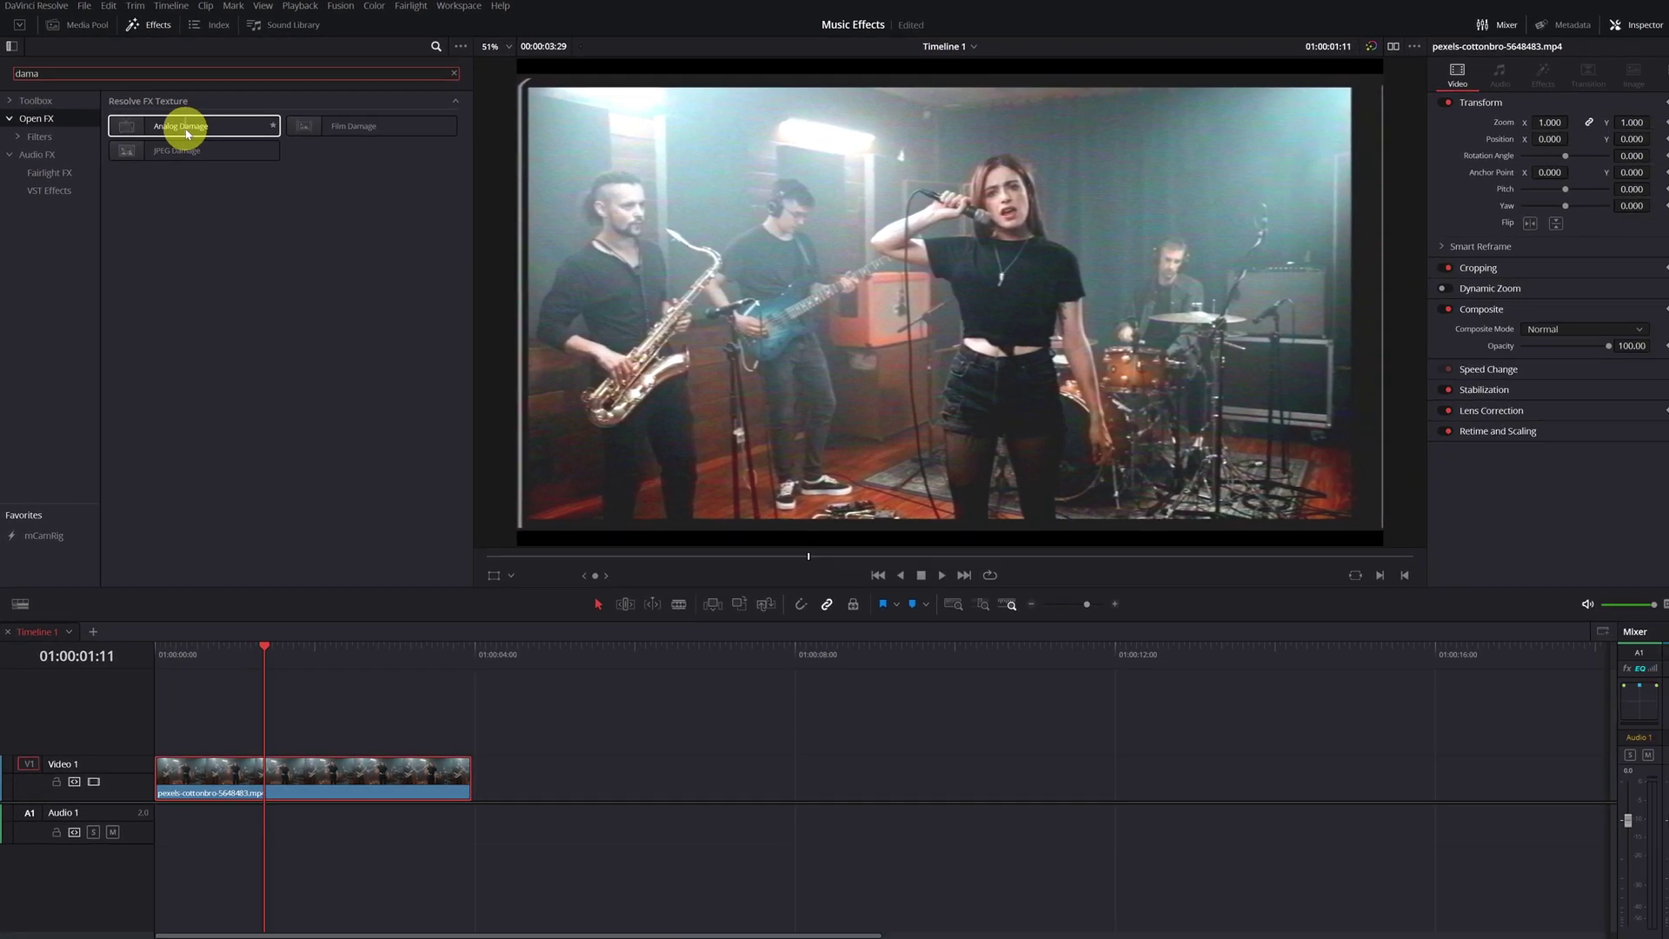
{"action": "left_click", "coordinate": [183, 130]}
{"action": "left_click_drag", "start_coordinate": [183, 130], "coordinate": [275, 761]}
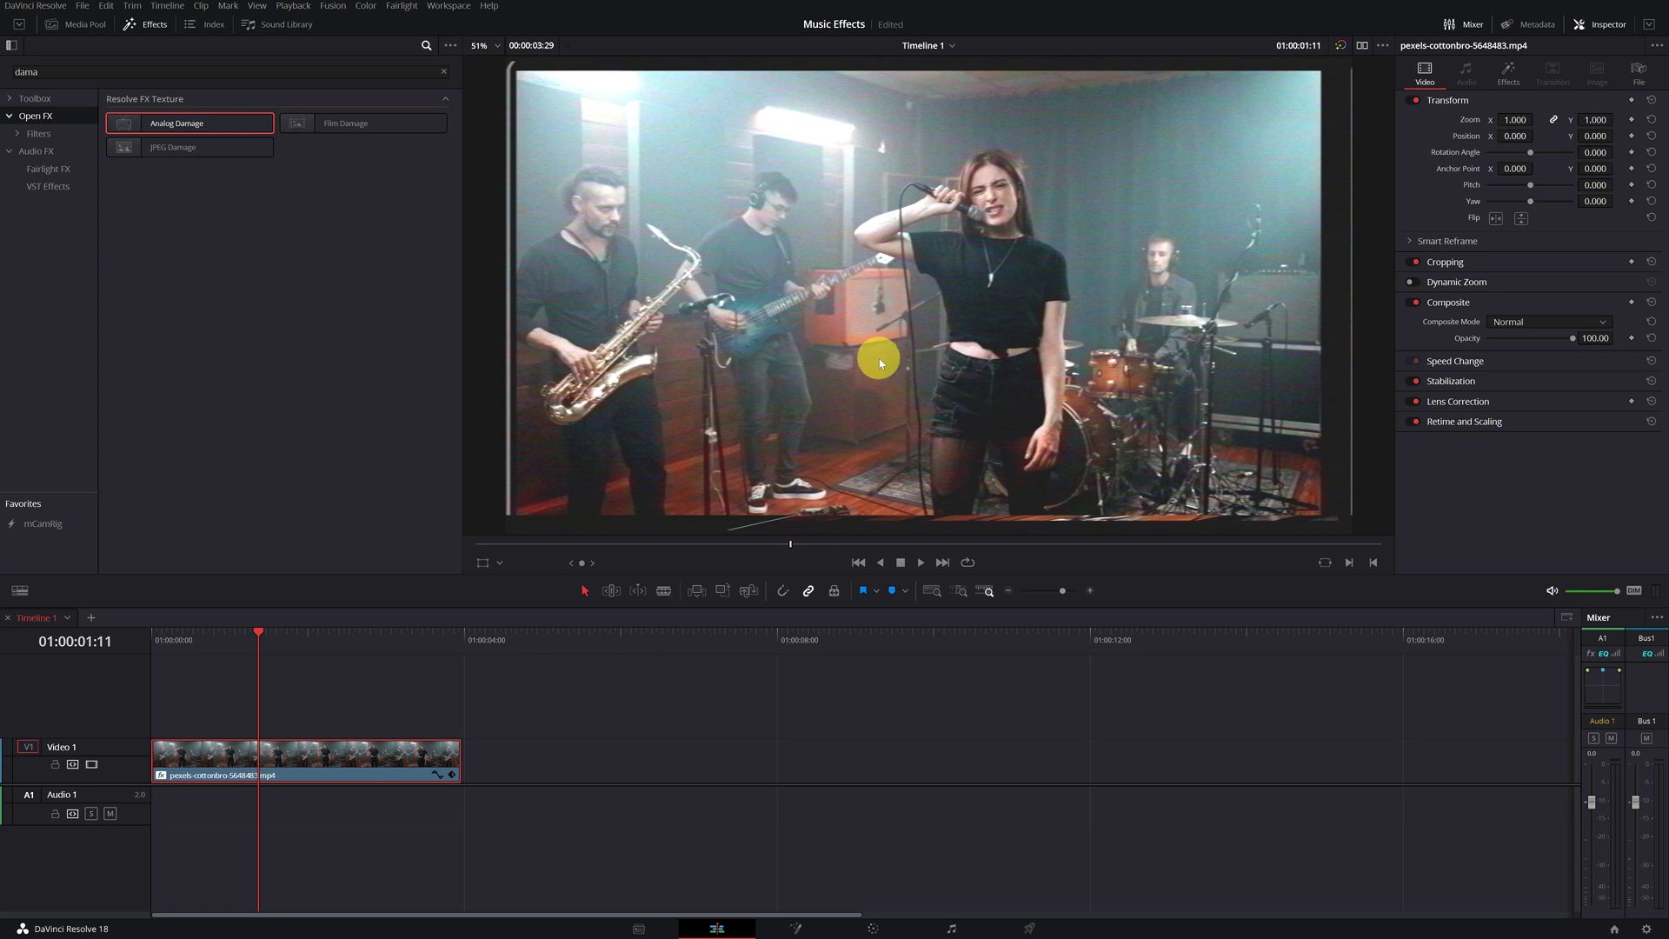
{"action": "left_click", "coordinate": [1514, 72]}
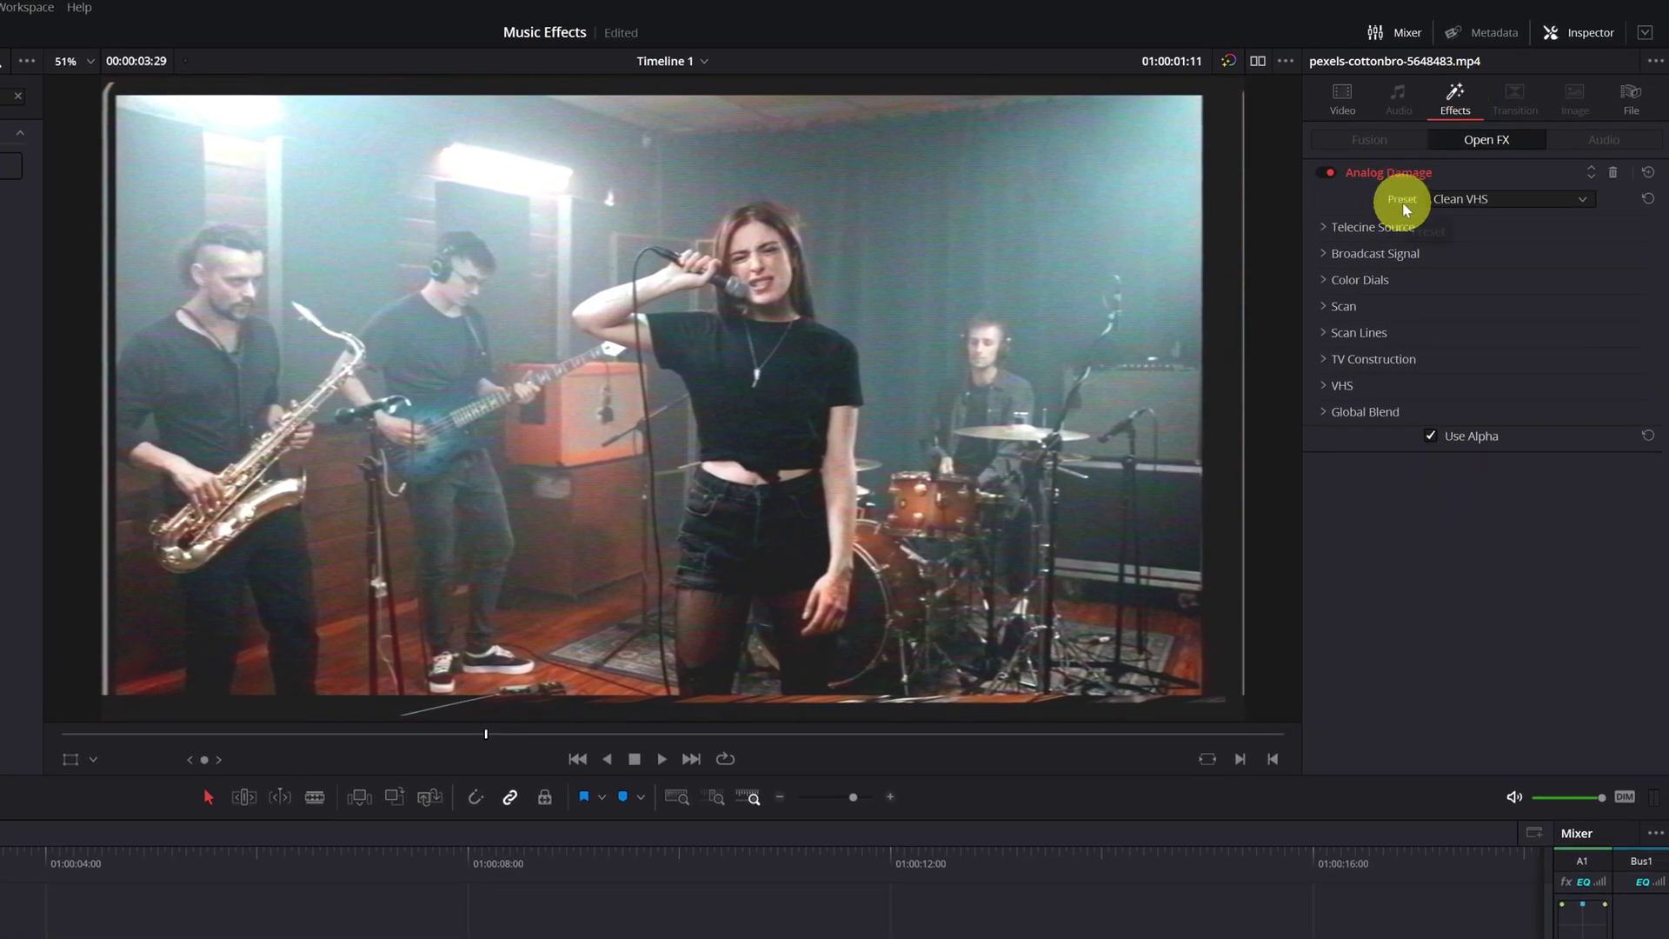
Step: Try the 1960s B&W and Old VHS presets of Analog Damage, and return it to Clean VHS
{"action": "left_click", "coordinate": [1539, 199]}
{"action": "left_click", "coordinate": [1520, 257]}
{"action": "left_click", "coordinate": [1542, 196]}
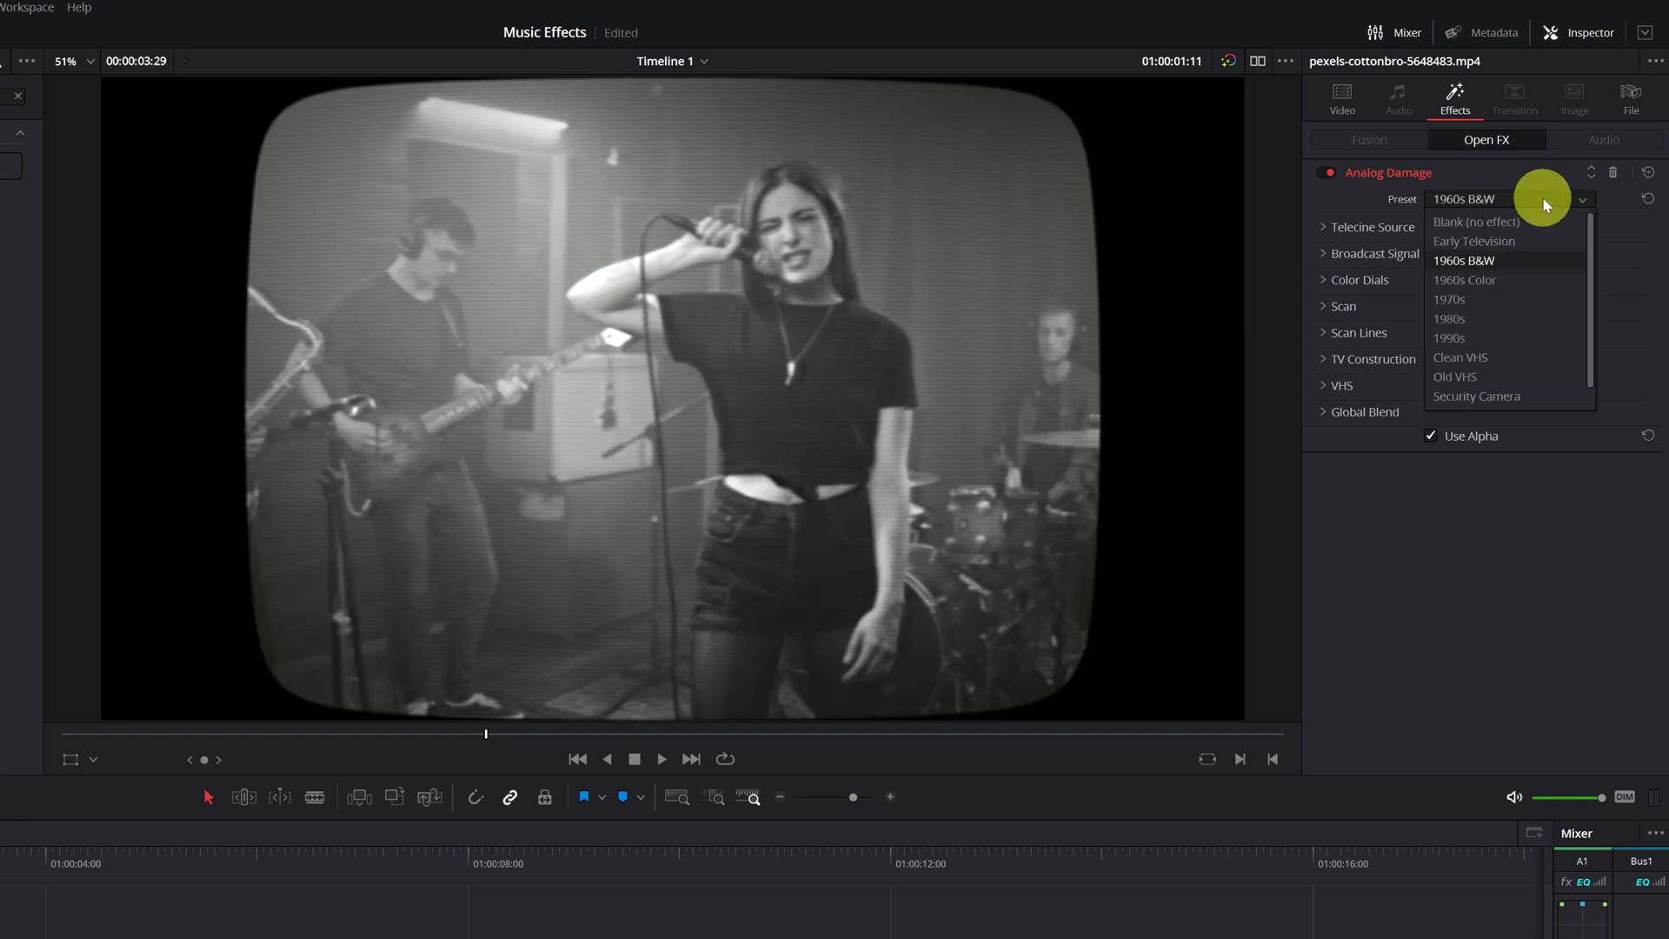
{"action": "left_click", "coordinate": [1490, 355]}
{"action": "left_click", "coordinate": [1551, 207]}
{"action": "left_click", "coordinate": [1496, 353]}
{"action": "left_click", "coordinate": [1575, 203]}
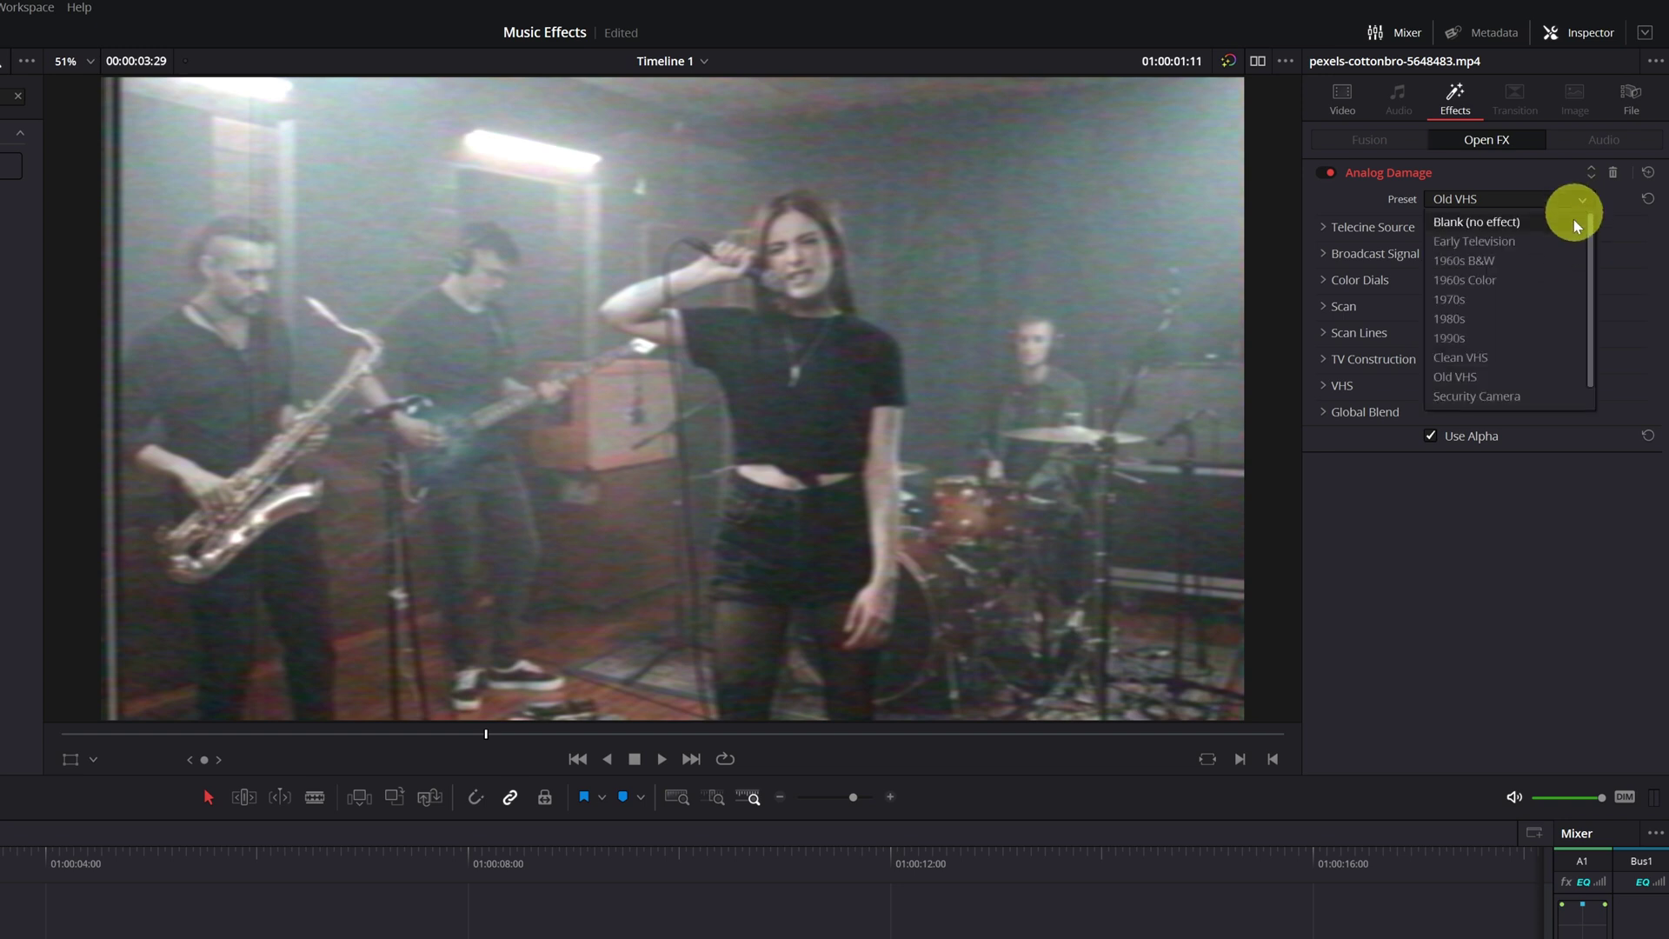
{"action": "left_click", "coordinate": [1489, 351]}
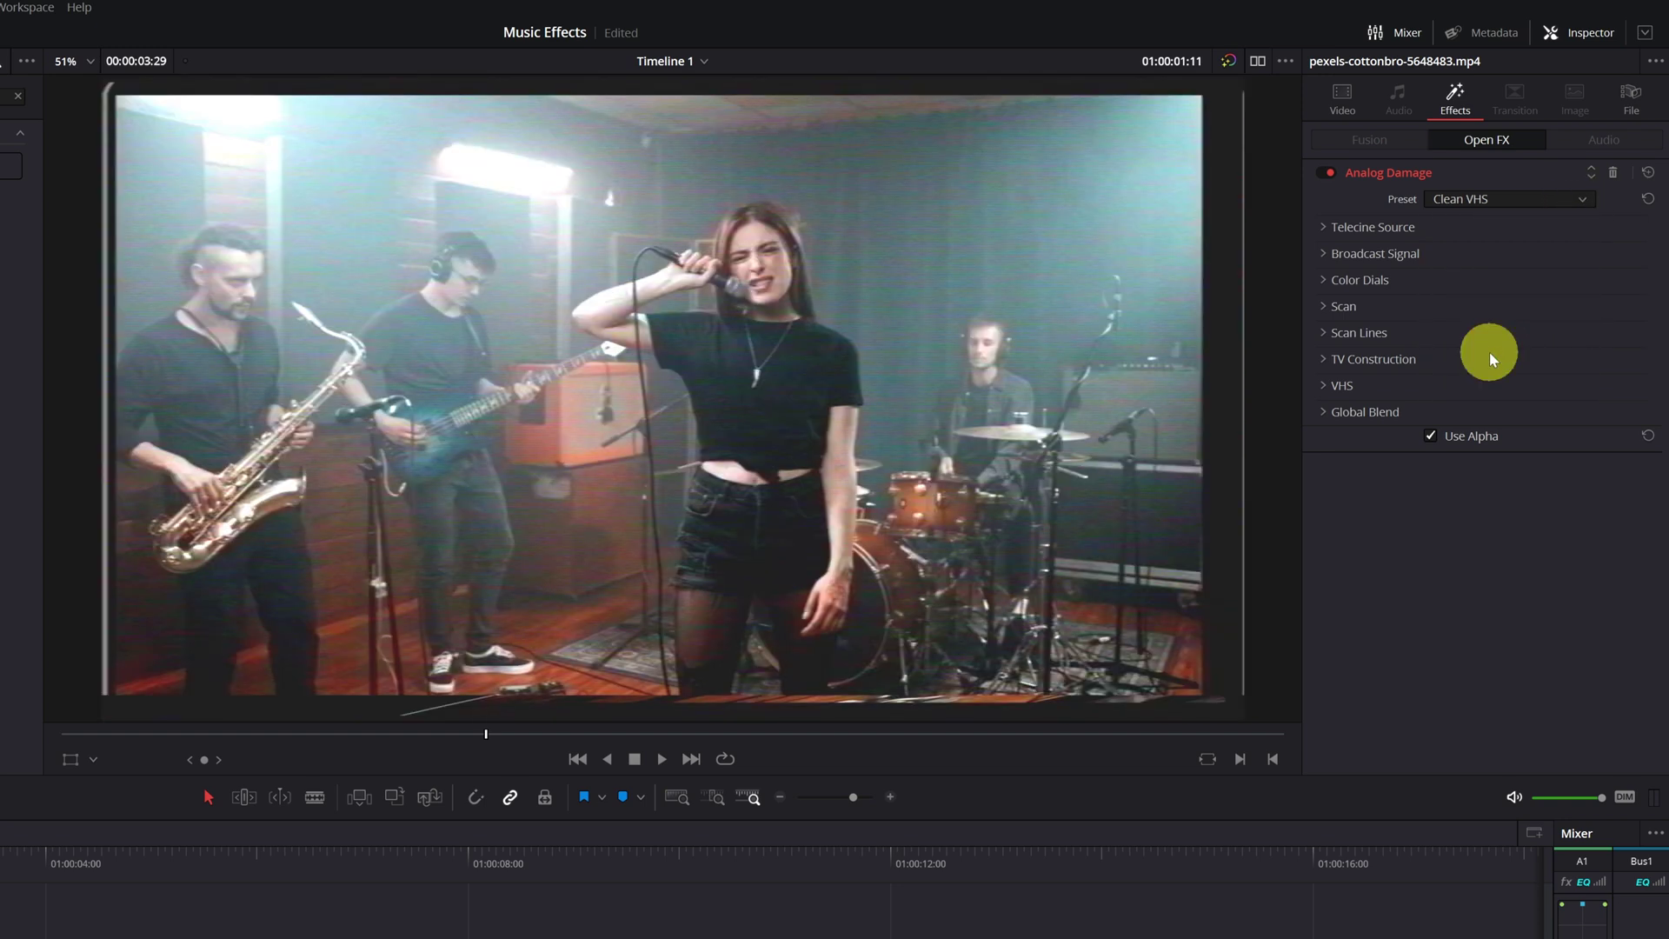
Step: Set the Broadcast Signal Noise Scale of the Analog Damage effect to about 0.547
{"action": "left_click", "coordinate": [1326, 252]}
{"action": "left_click_drag", "start_coordinate": [1514, 283], "coordinate": [1438, 275]}
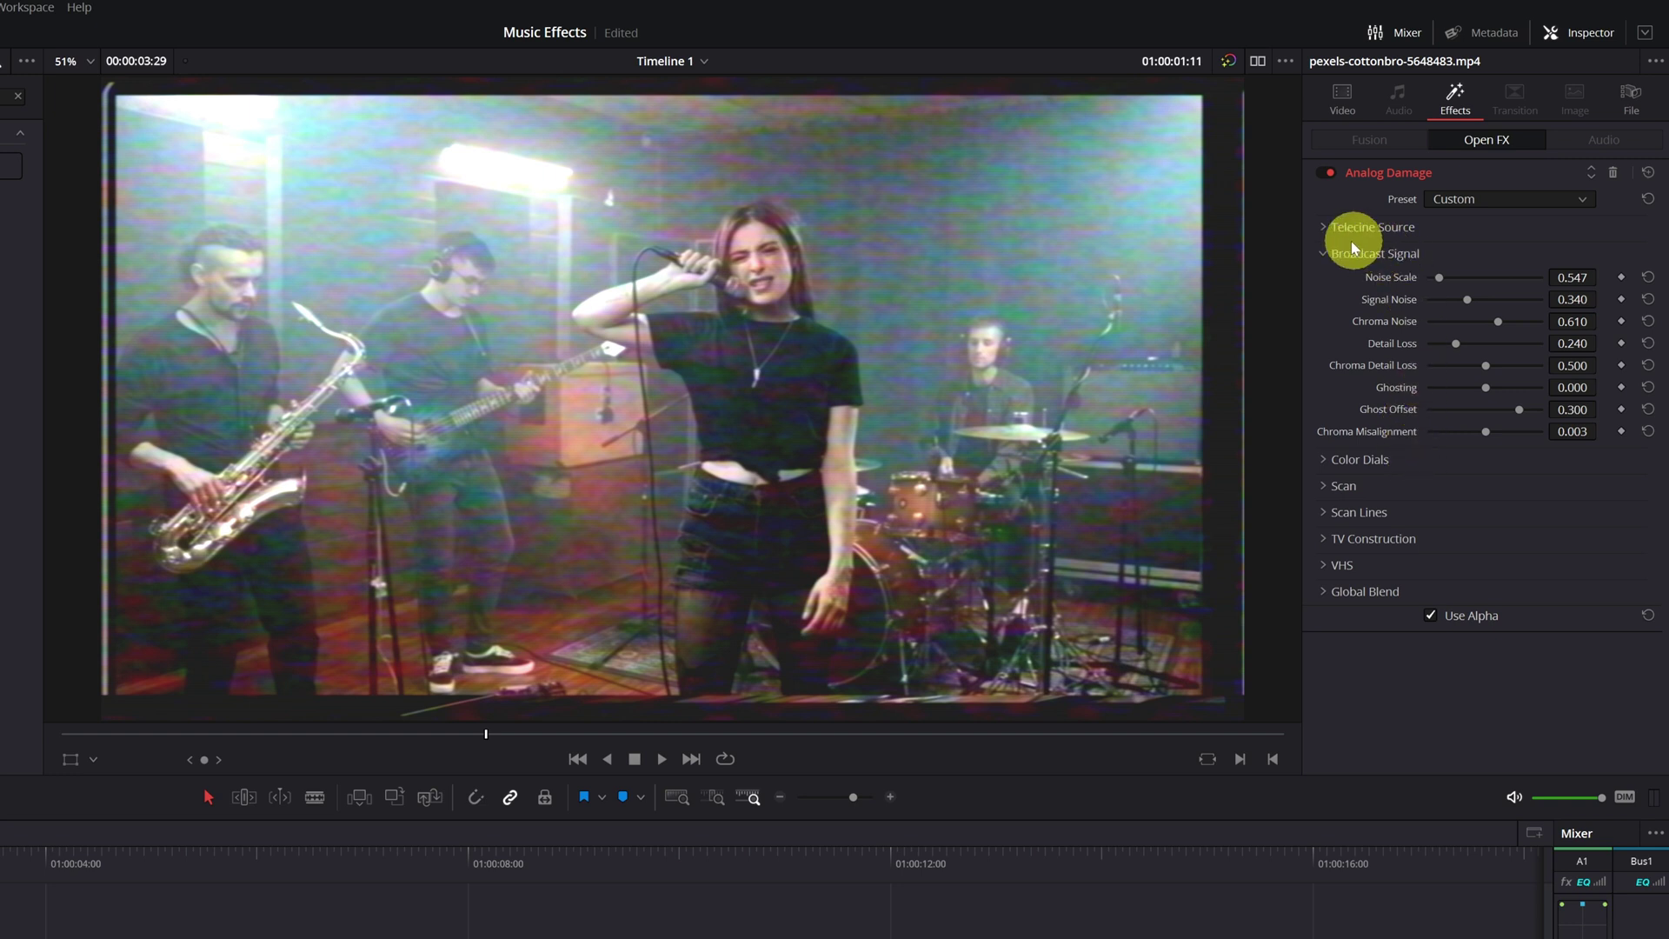
{"action": "left_click", "coordinate": [1325, 252]}
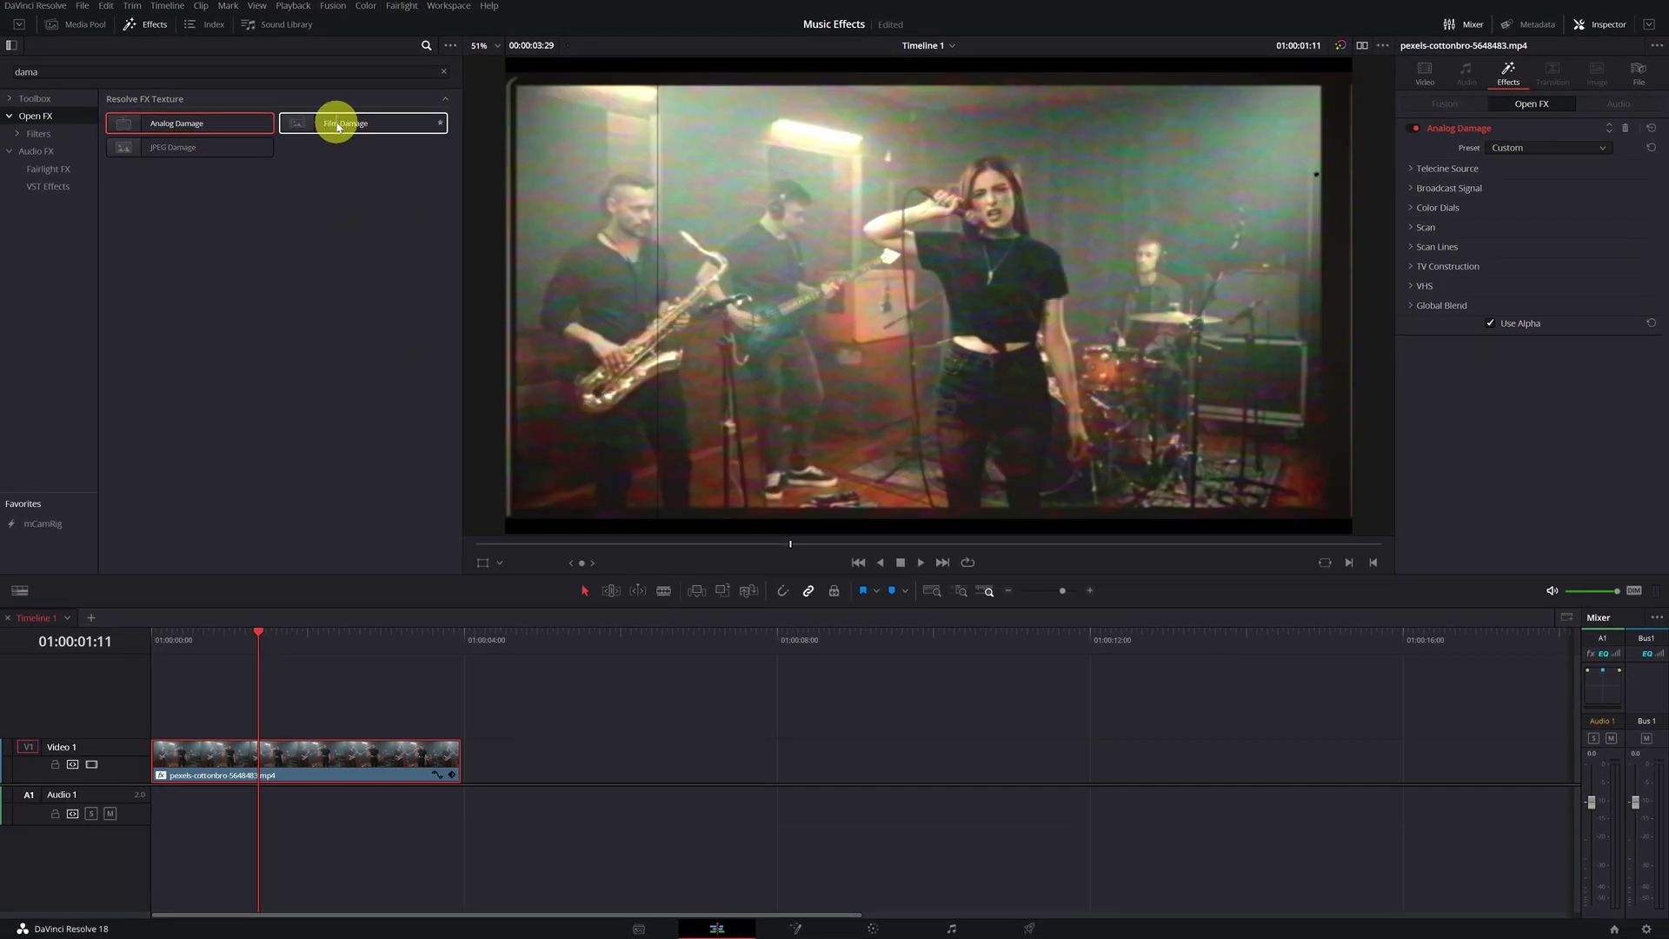
Step: Add the Film Damage effect to the band clip and expand its settings
{"action": "left_click", "coordinate": [348, 123]}
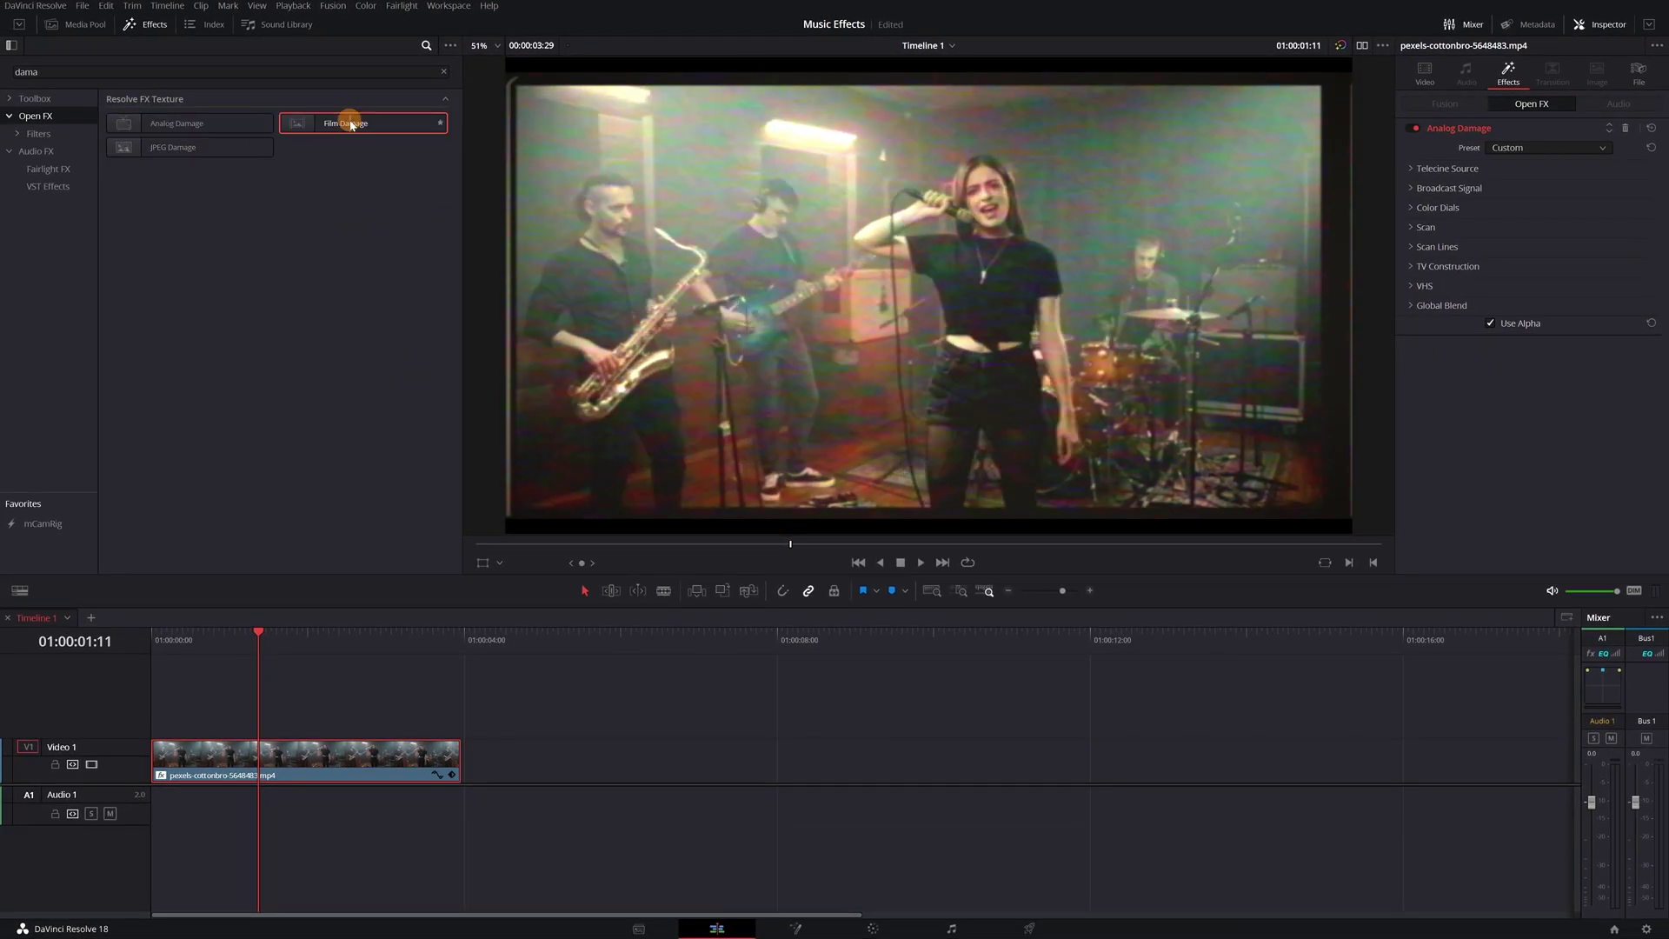
{"action": "left_click_drag", "start_coordinate": [351, 126], "coordinate": [284, 759]}
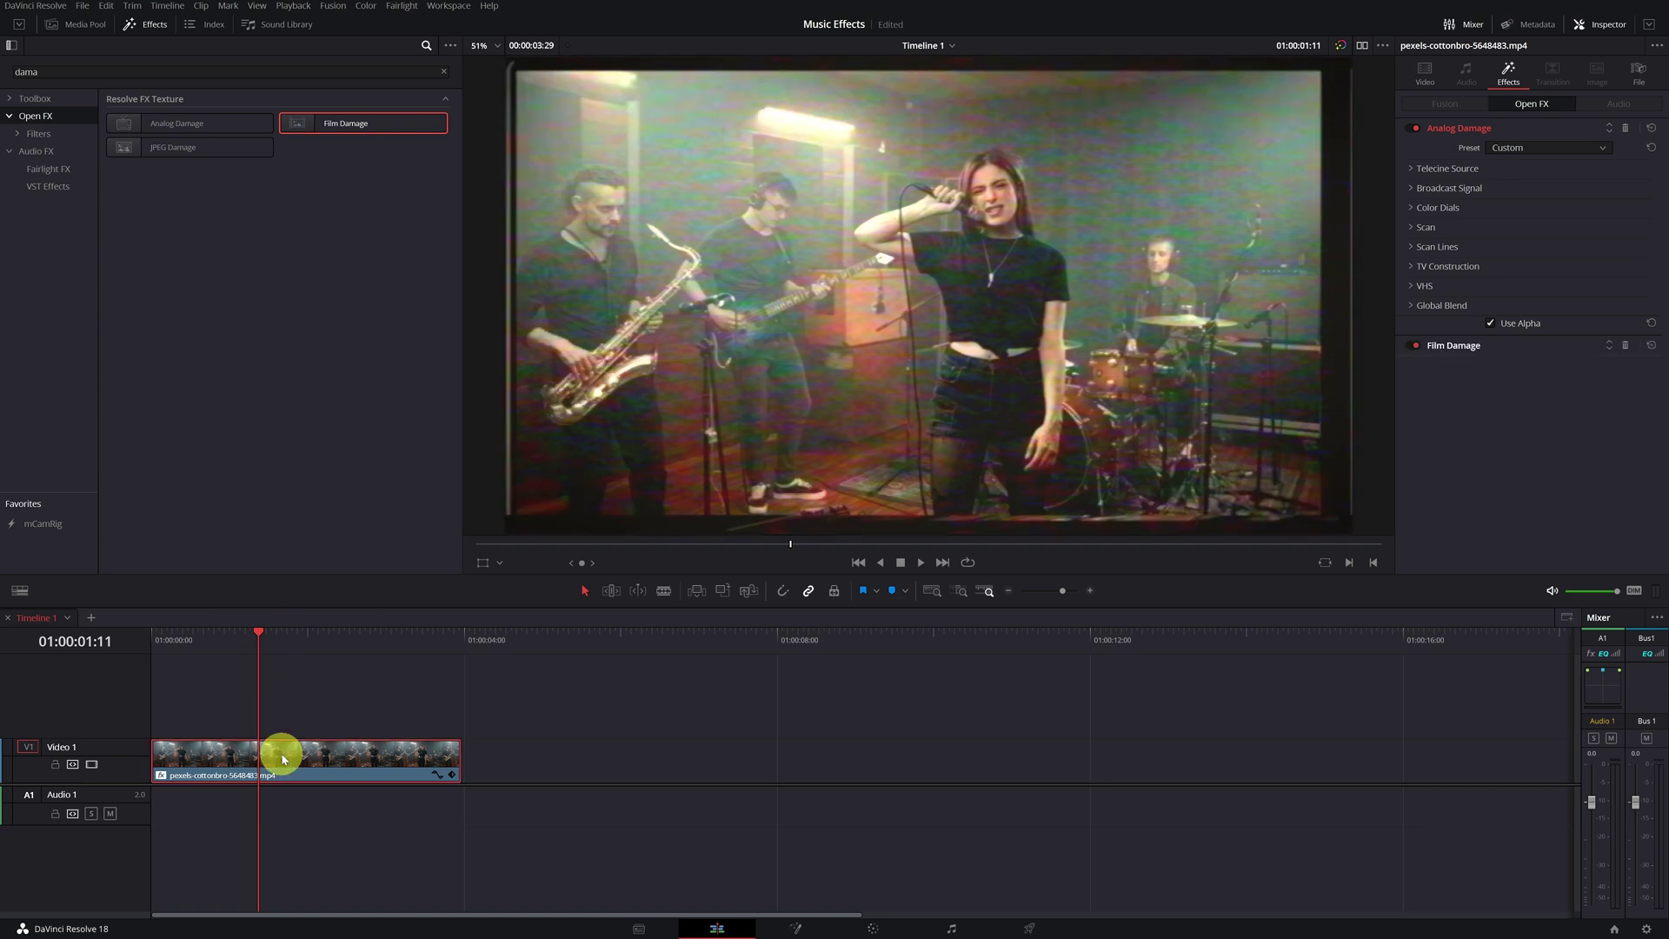
{"action": "left_click", "coordinate": [1459, 350]}
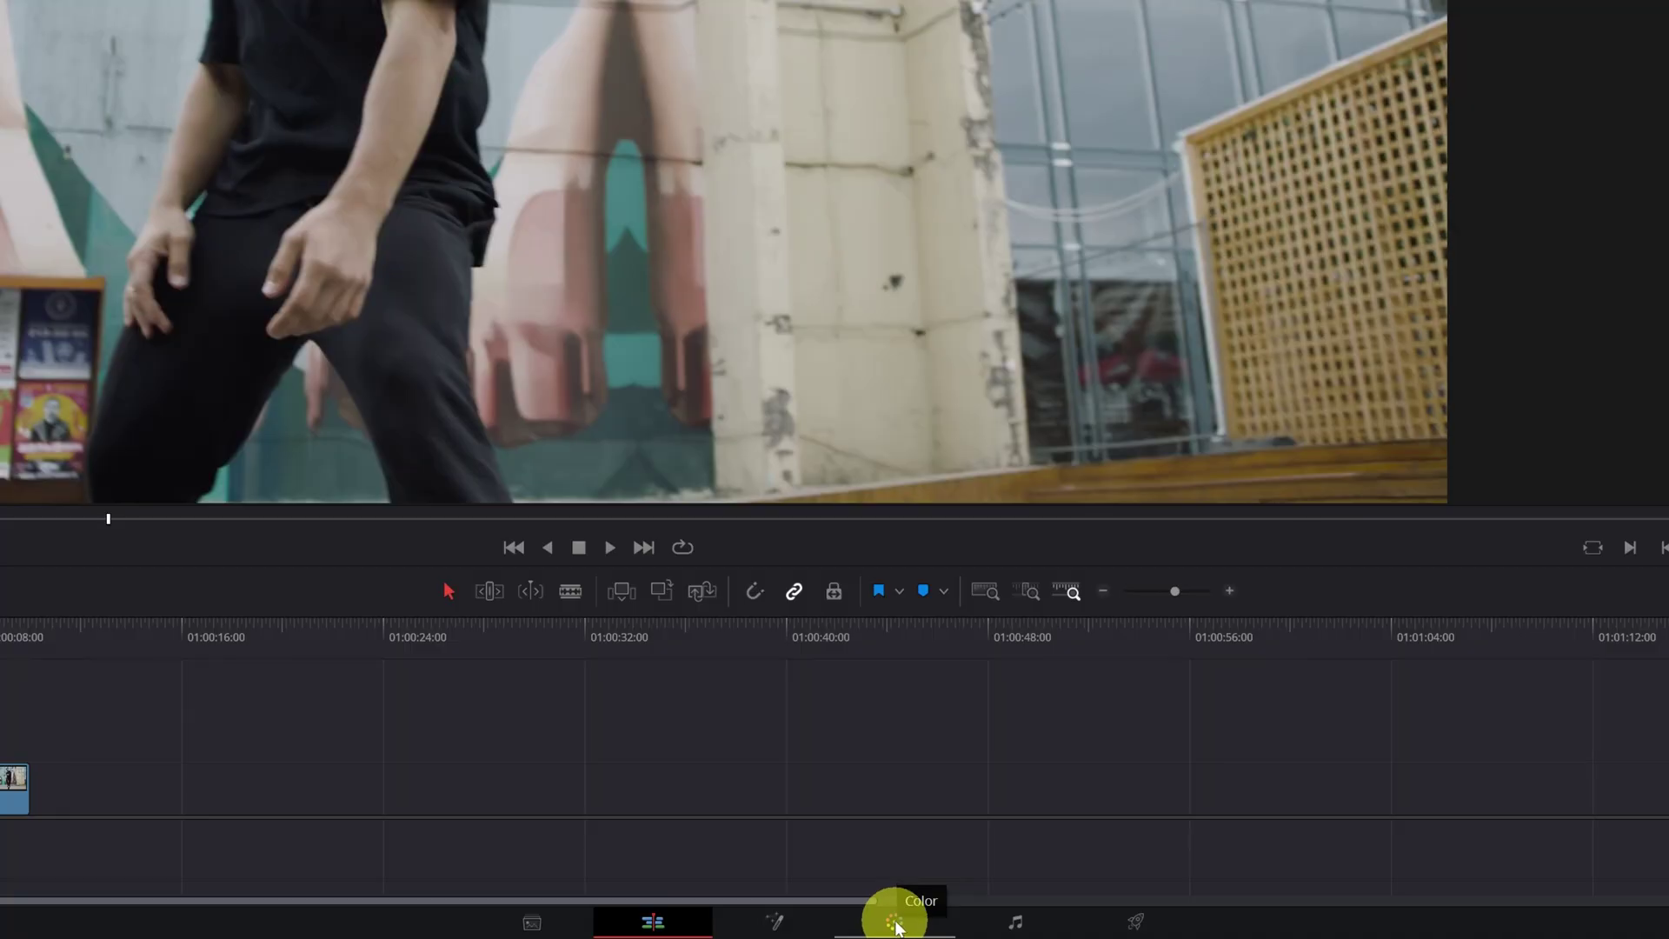
Step: Open Magic Mask on the dancer's clip and go to 01:00:02:17, where his body is clearly in view
{"action": "left_click", "coordinate": [896, 925]}
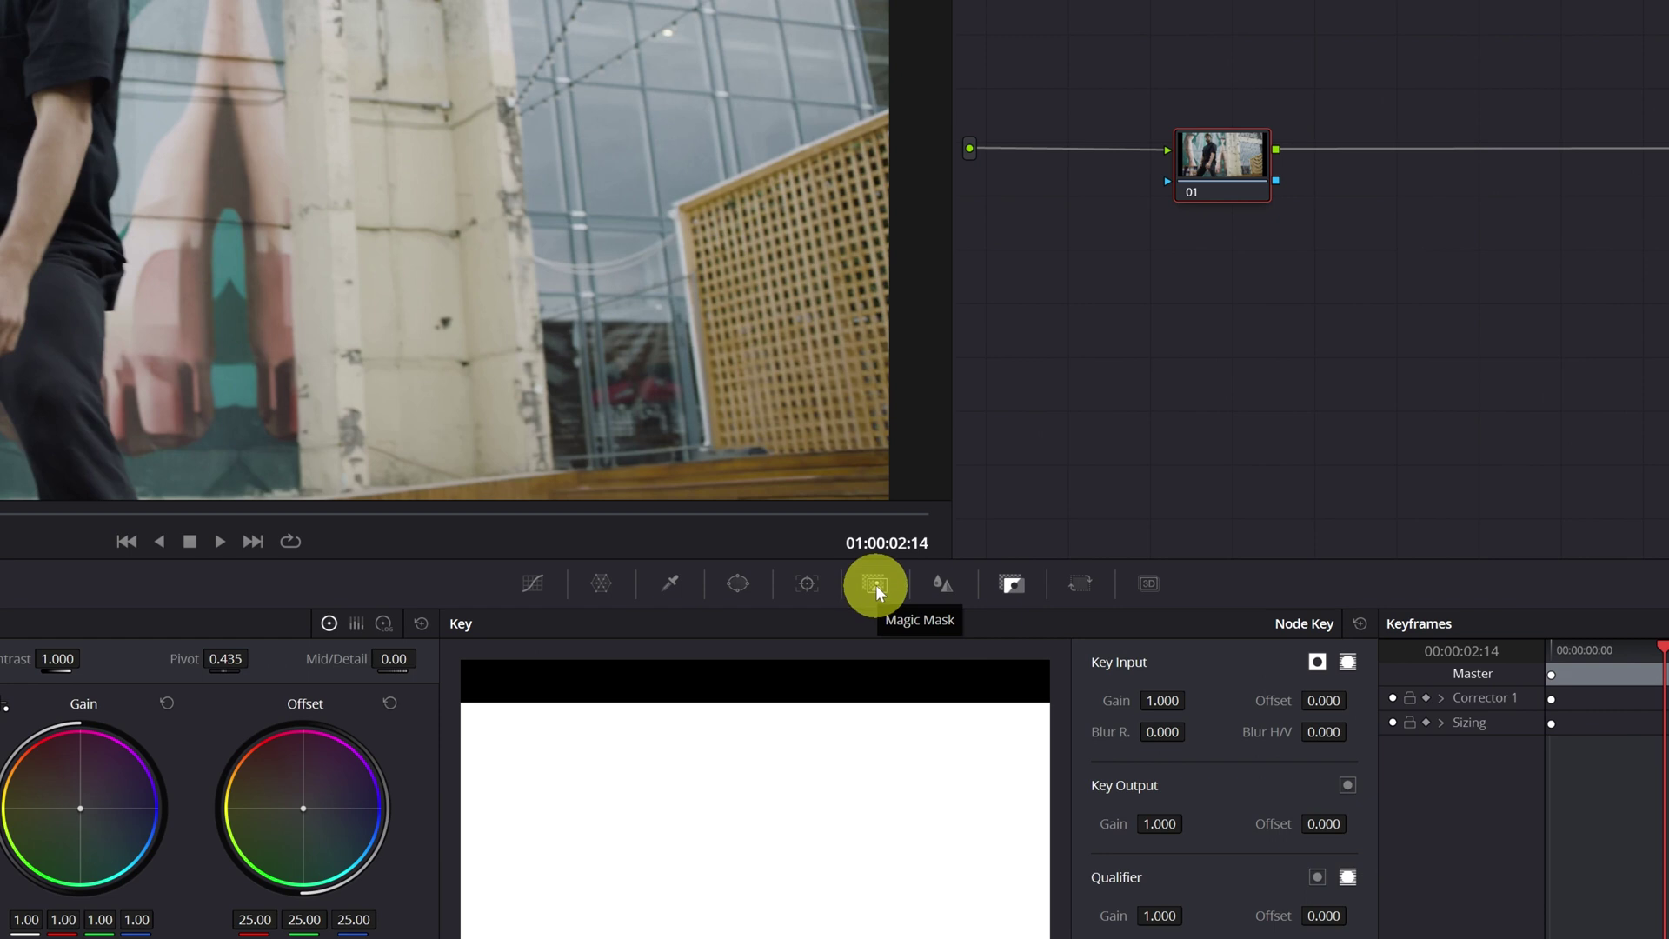
{"action": "left_click", "coordinate": [875, 590]}
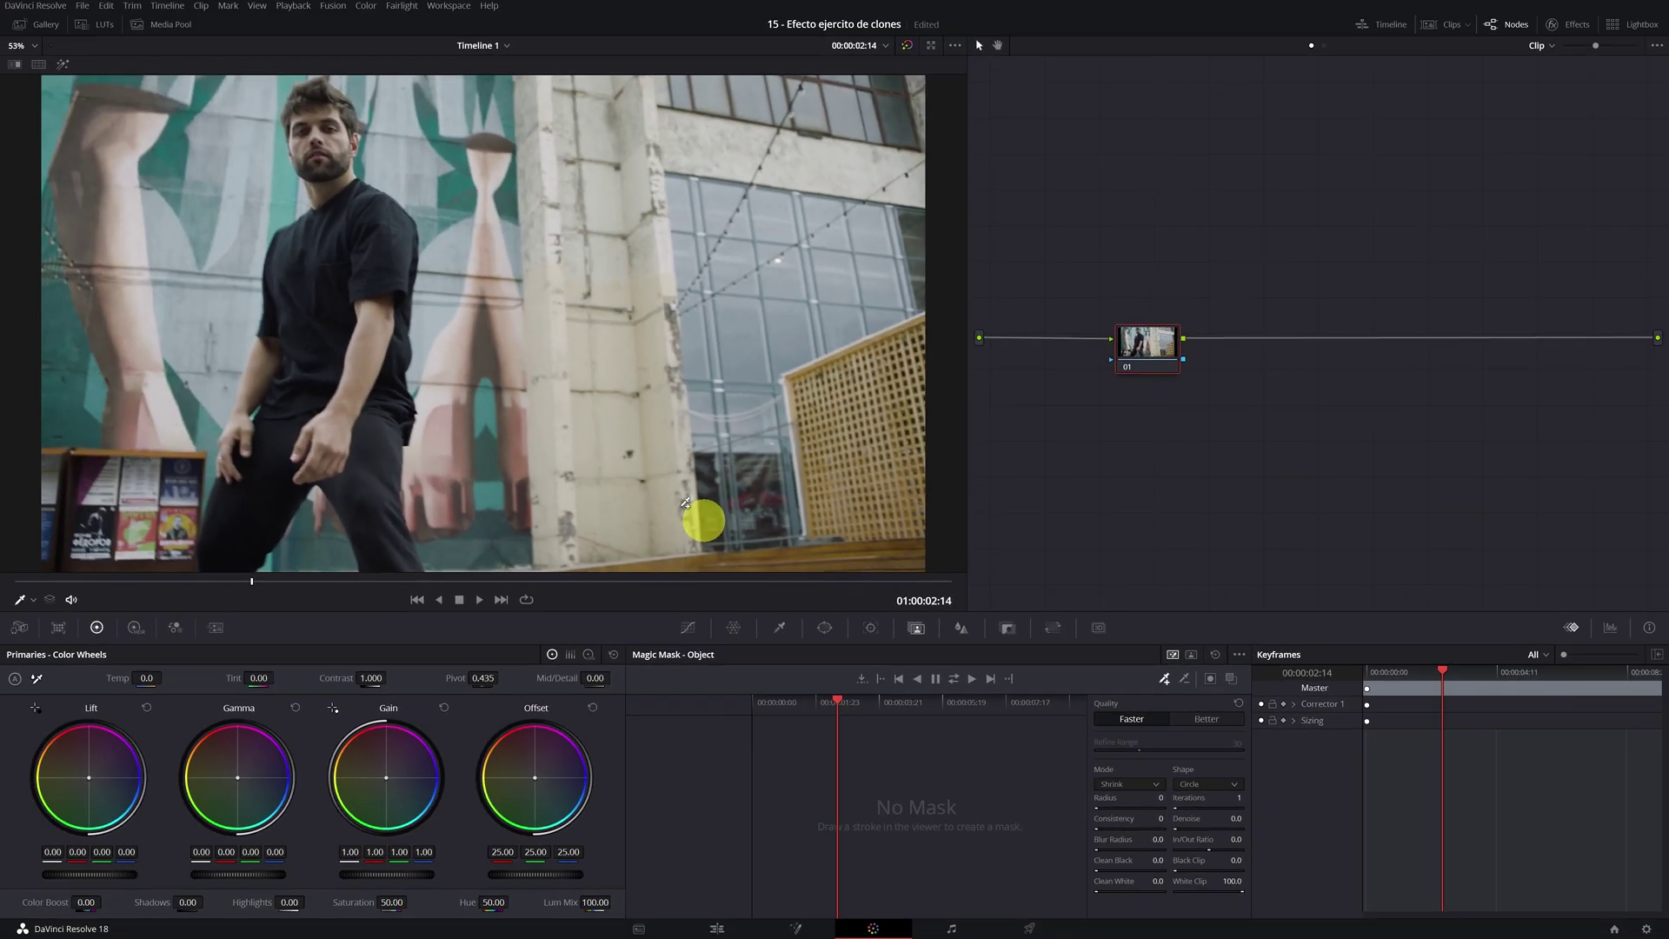
{"action": "left_click_drag", "start_coordinate": [249, 584], "coordinate": [197, 584]}
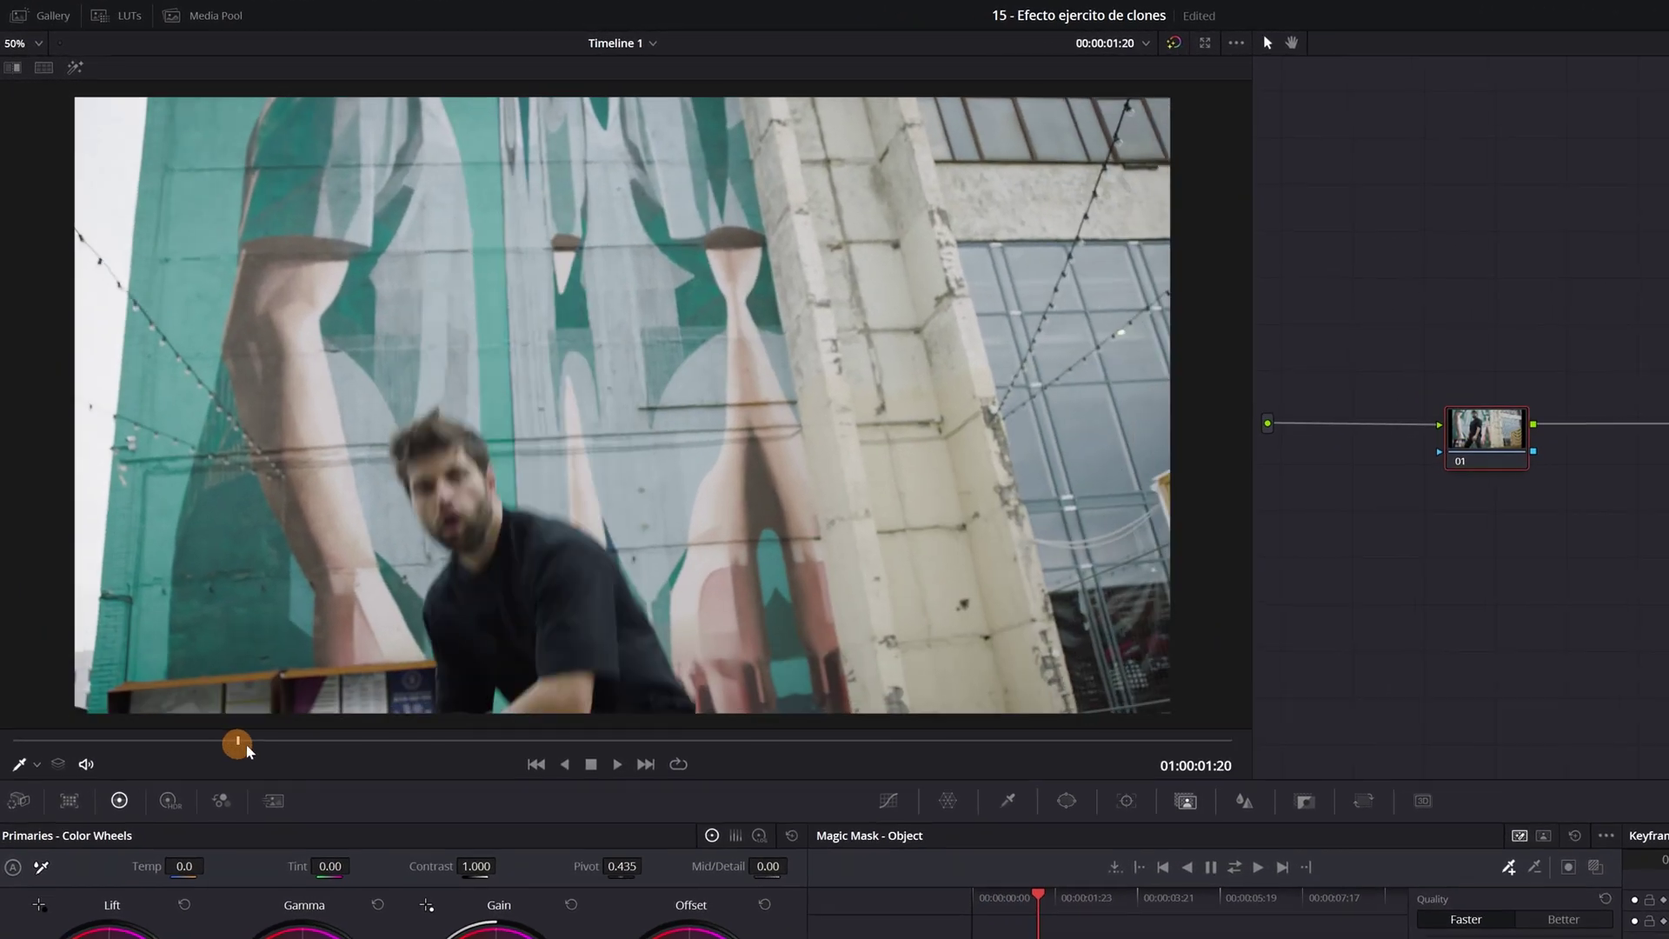
{"action": "left_click_drag", "start_coordinate": [250, 752], "coordinate": [337, 745]}
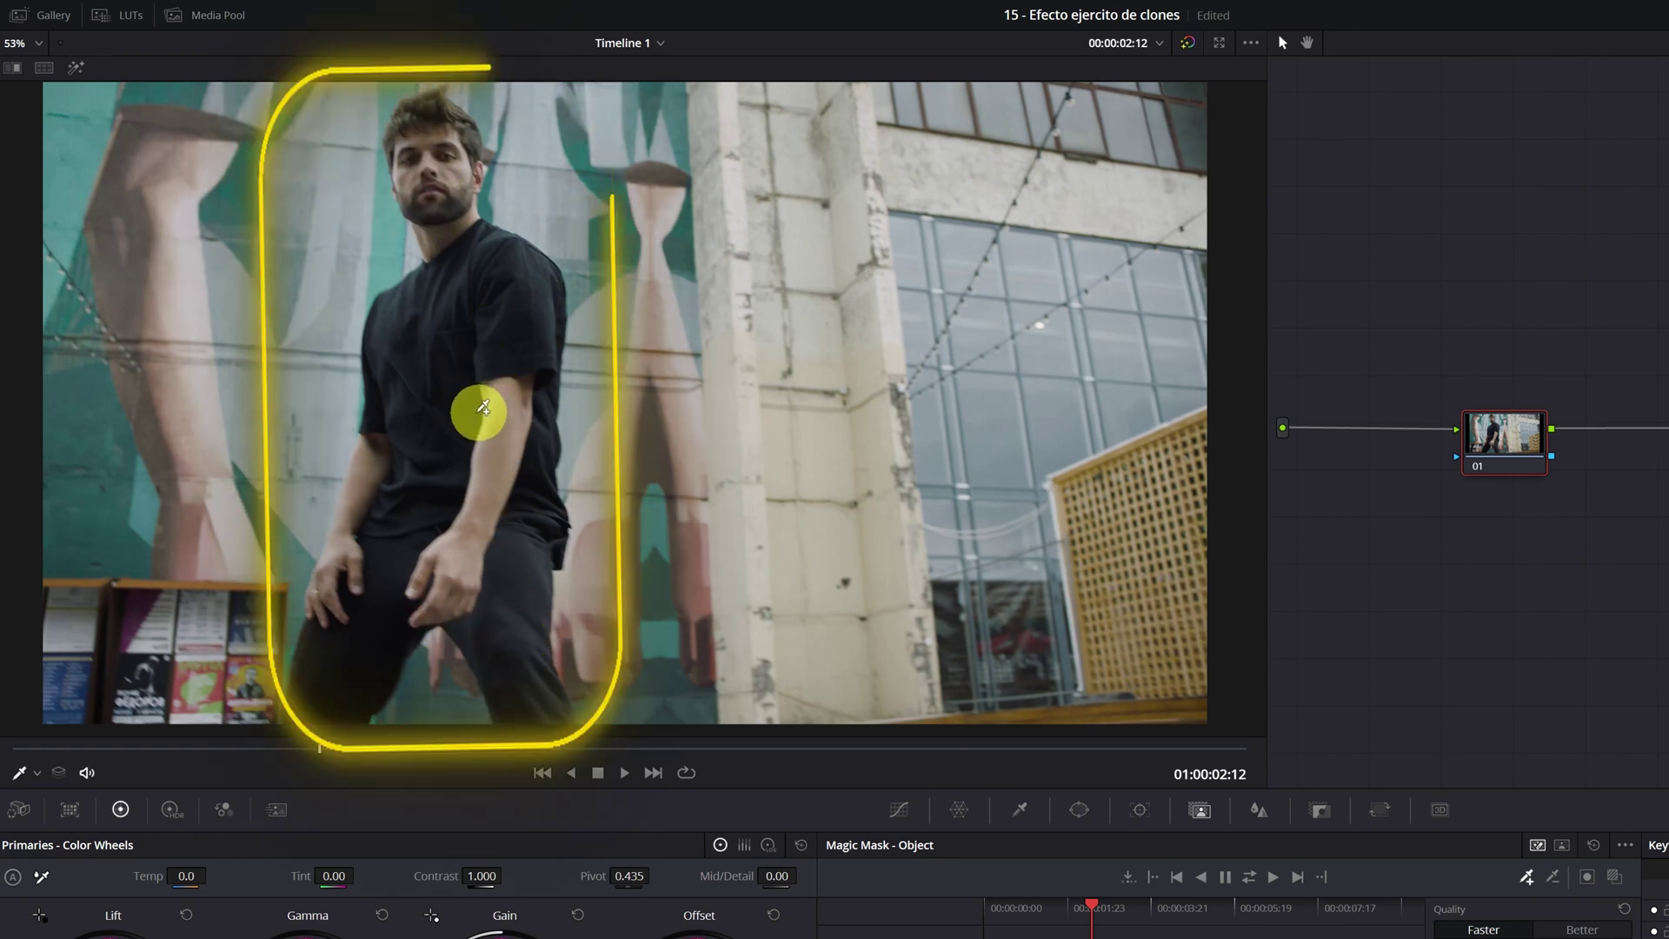
{"action": "mouse_move", "coordinate": [315, 749]}
{"action": "left_mouse_down"}
{"action": "mouse_move", "coordinate": [280, 758]}
{"action": "mouse_move", "coordinate": [345, 759]}
{"action": "left_mouse_up"}
{"action": "scroll", "coordinate": [473, 470], "scroll_direction": "down", "scroll_amount": 1}
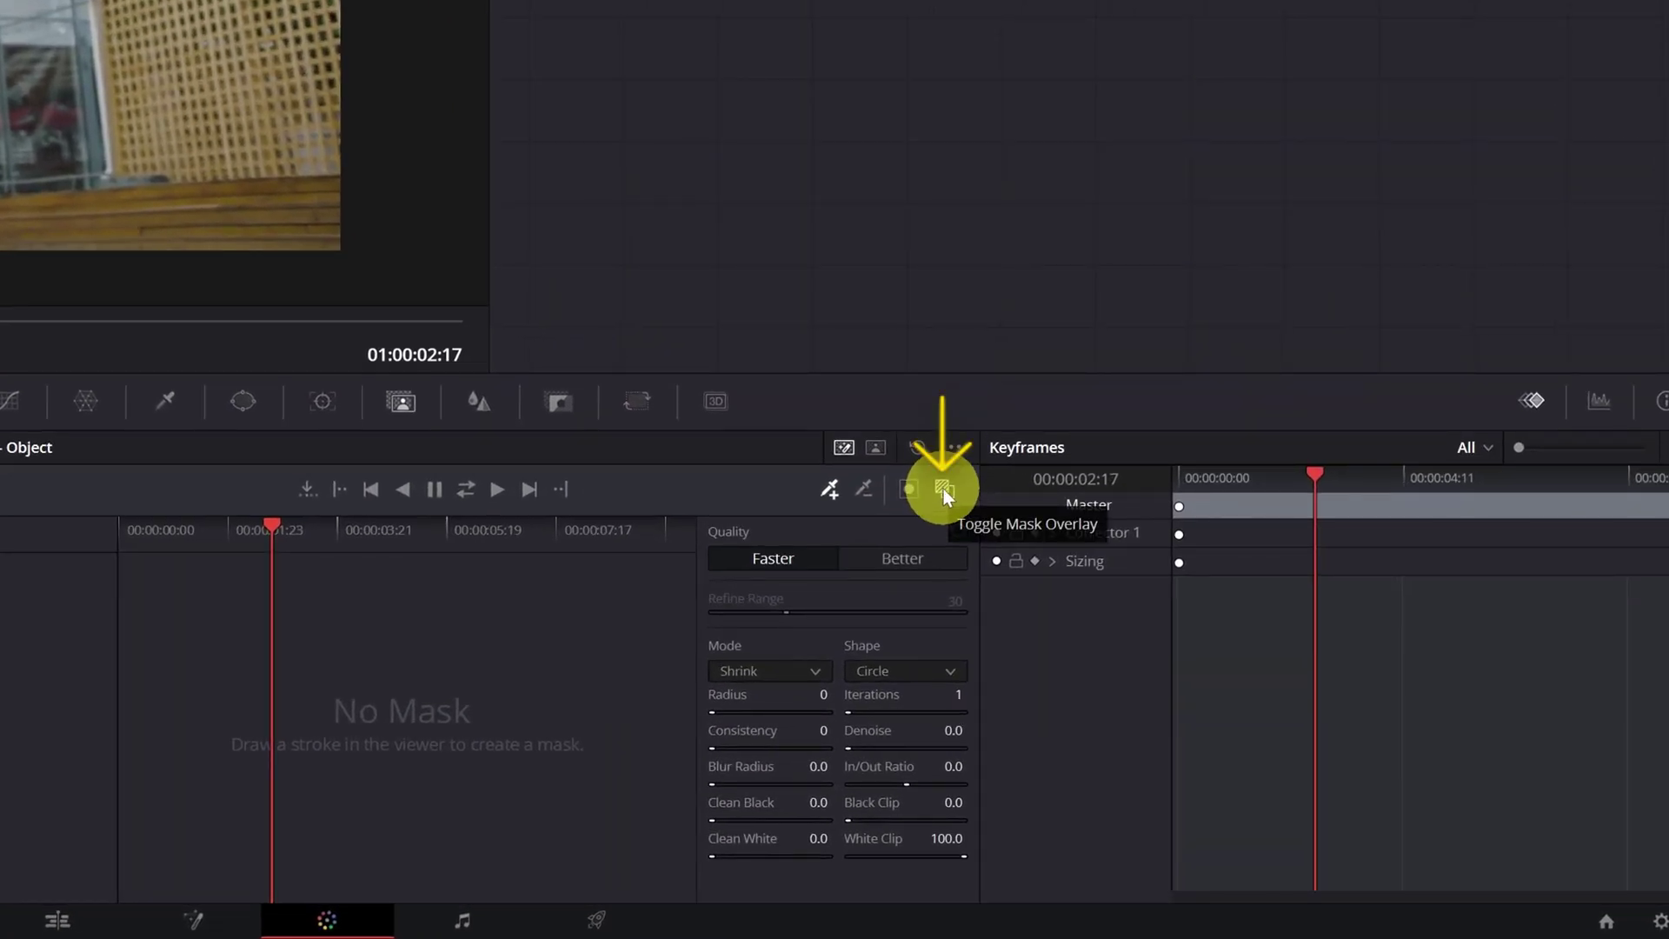
Step: Mask the dancer with a stroke from head to hips, showing the mask overlay, and track it at Better quality
{"action": "left_click", "coordinate": [944, 490]}
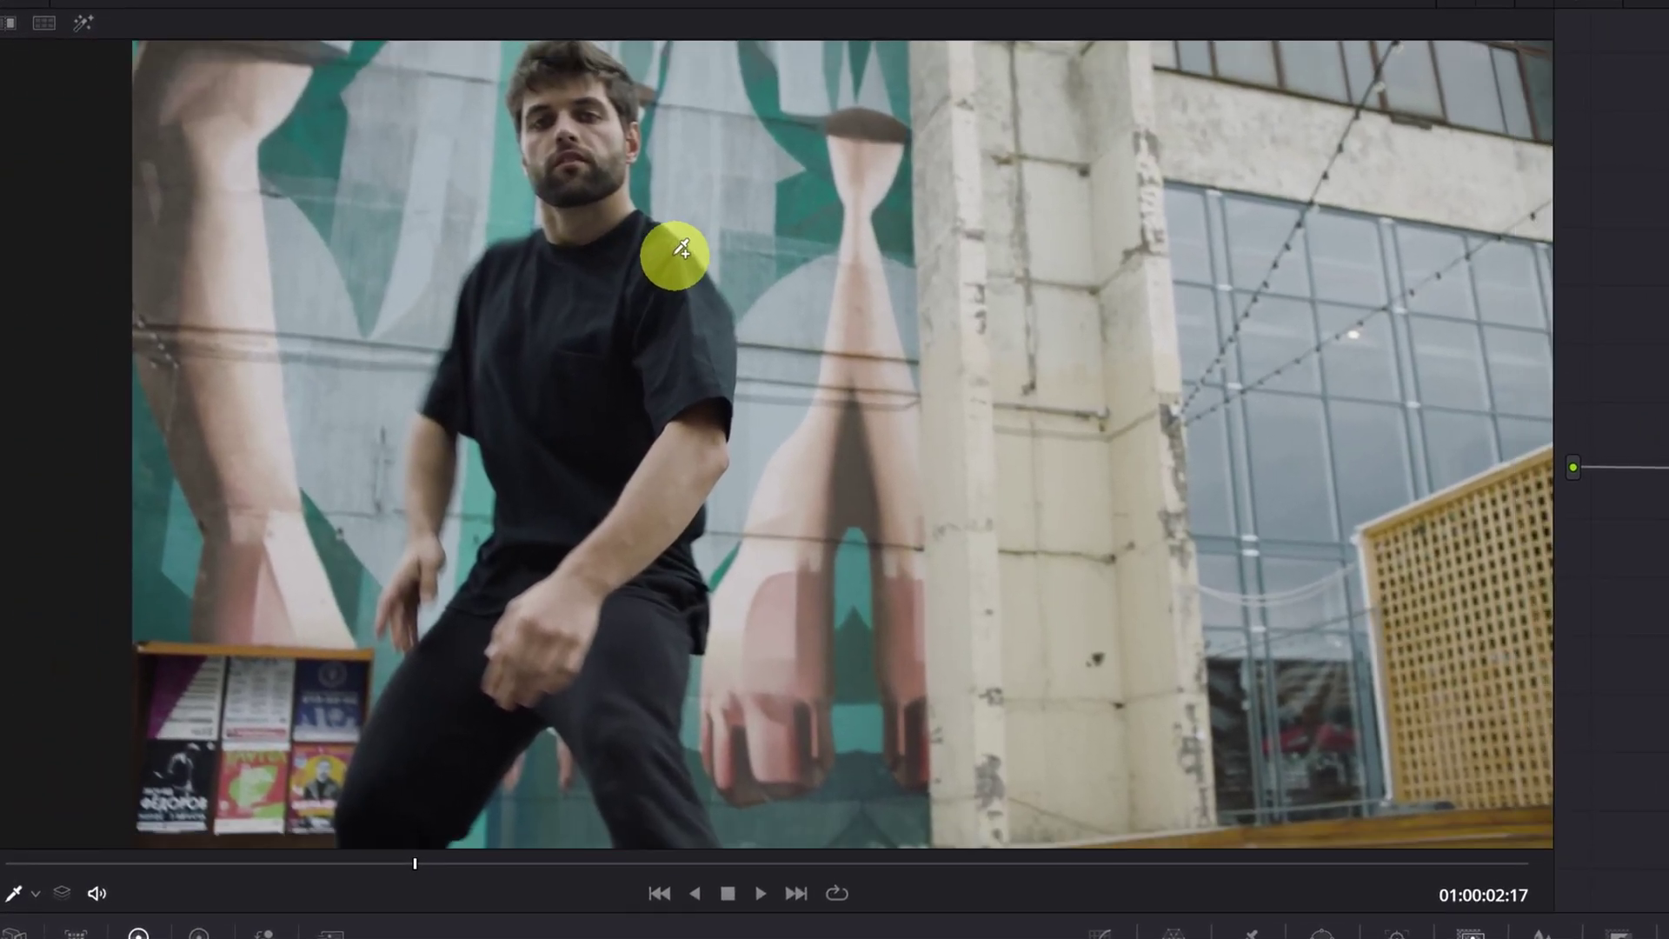
{"action": "mouse_move", "coordinate": [570, 80]}
{"action": "left_mouse_down"}
{"action": "mouse_move", "coordinate": [686, 379]}
{"action": "mouse_move", "coordinate": [667, 475]}
{"action": "mouse_move", "coordinate": [555, 616]}
{"action": "mouse_move", "coordinate": [649, 708]}
{"action": "mouse_move", "coordinate": [417, 839]}
{"action": "mouse_move", "coordinate": [629, 374]}
{"action": "mouse_move", "coordinate": [447, 463]}
{"action": "mouse_move", "coordinate": [435, 521]}
{"action": "mouse_move", "coordinate": [559, 498]}
{"action": "left_mouse_up"}
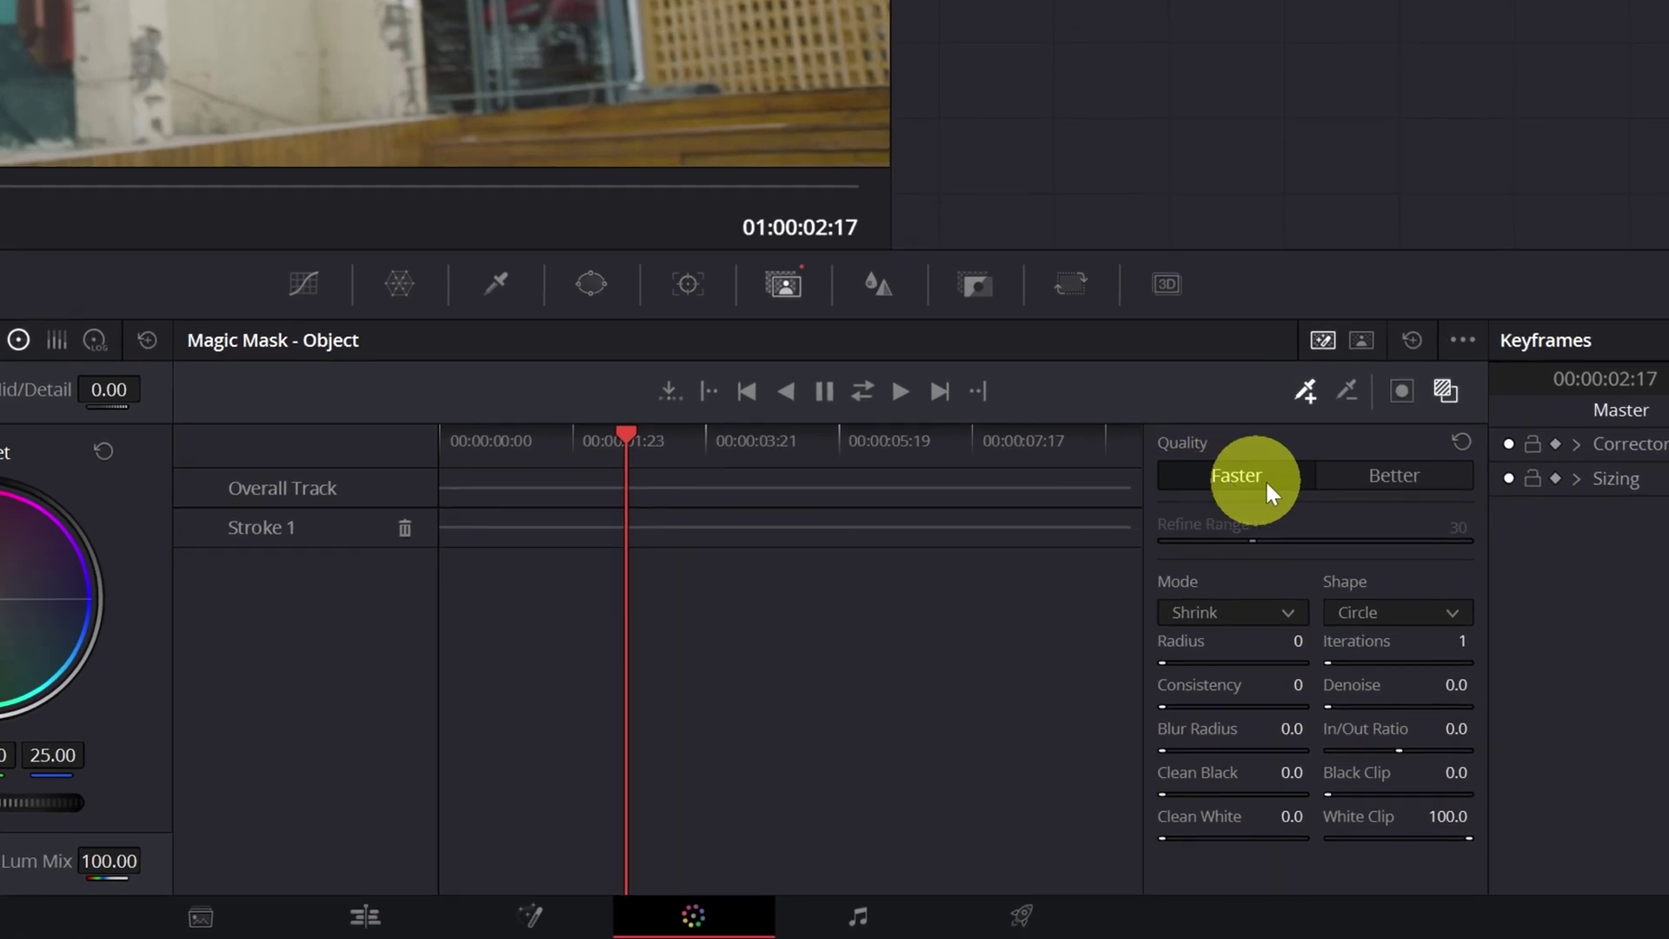
{"action": "left_click", "coordinate": [1401, 477]}
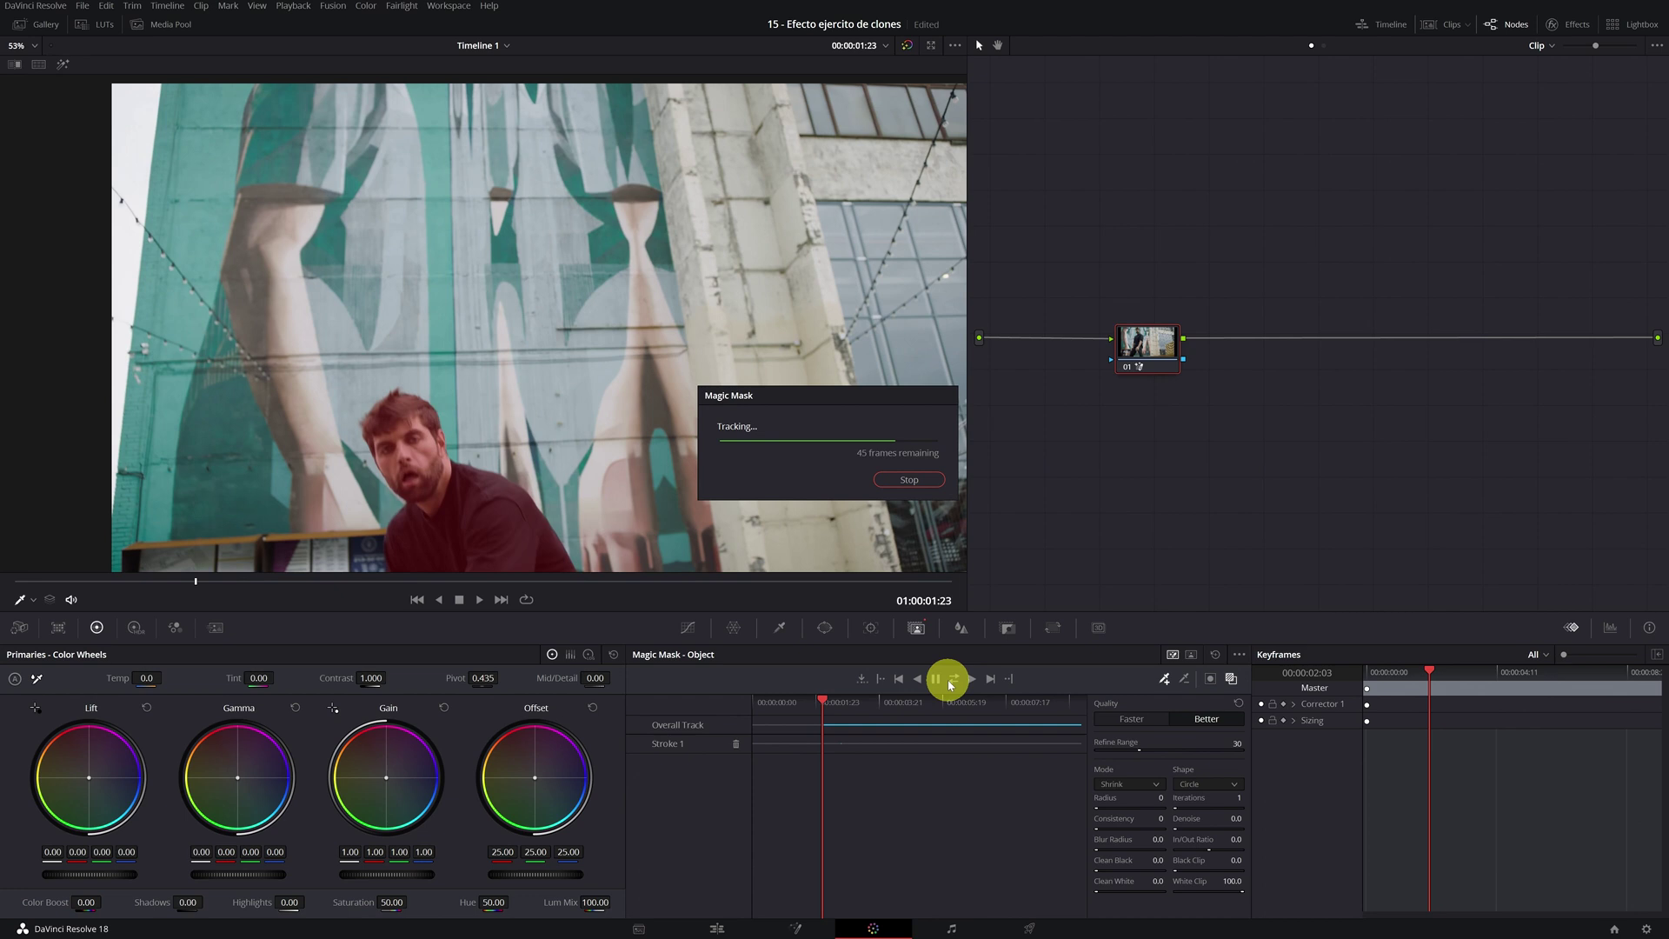
{"action": "left_click_drag", "start_coordinate": [168, 581], "coordinate": [568, 580]}
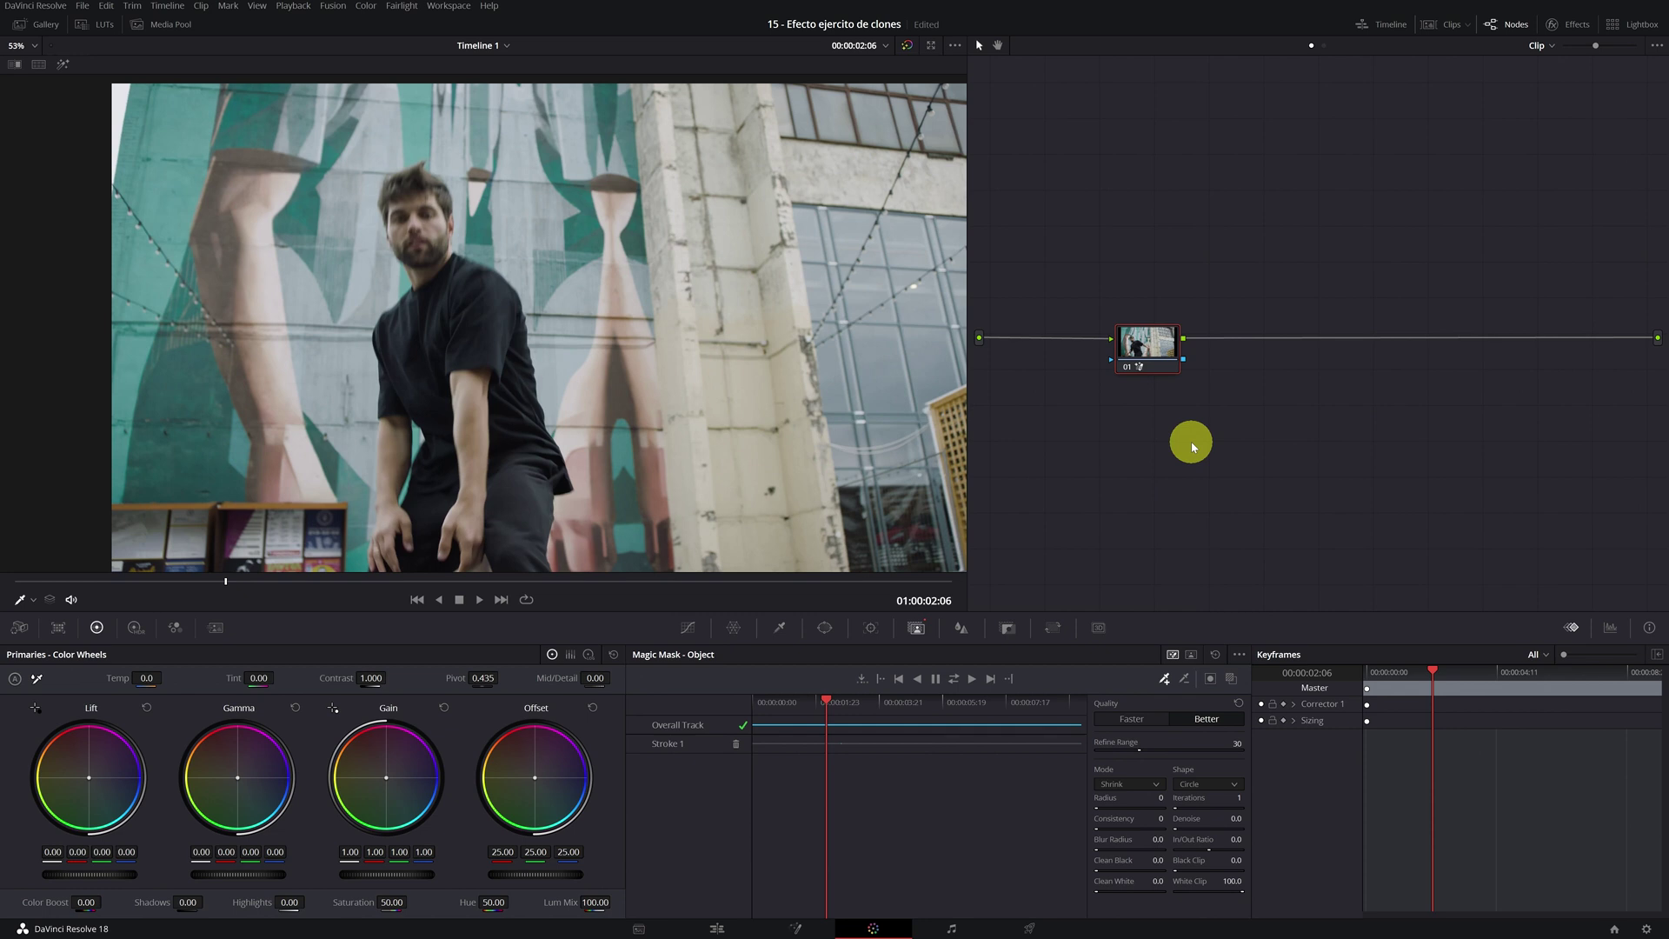
Step: Add an alpha output to the node graph and connect node 01's mask output to it to remove the background
{"action": "right_click", "coordinate": [1193, 447]}
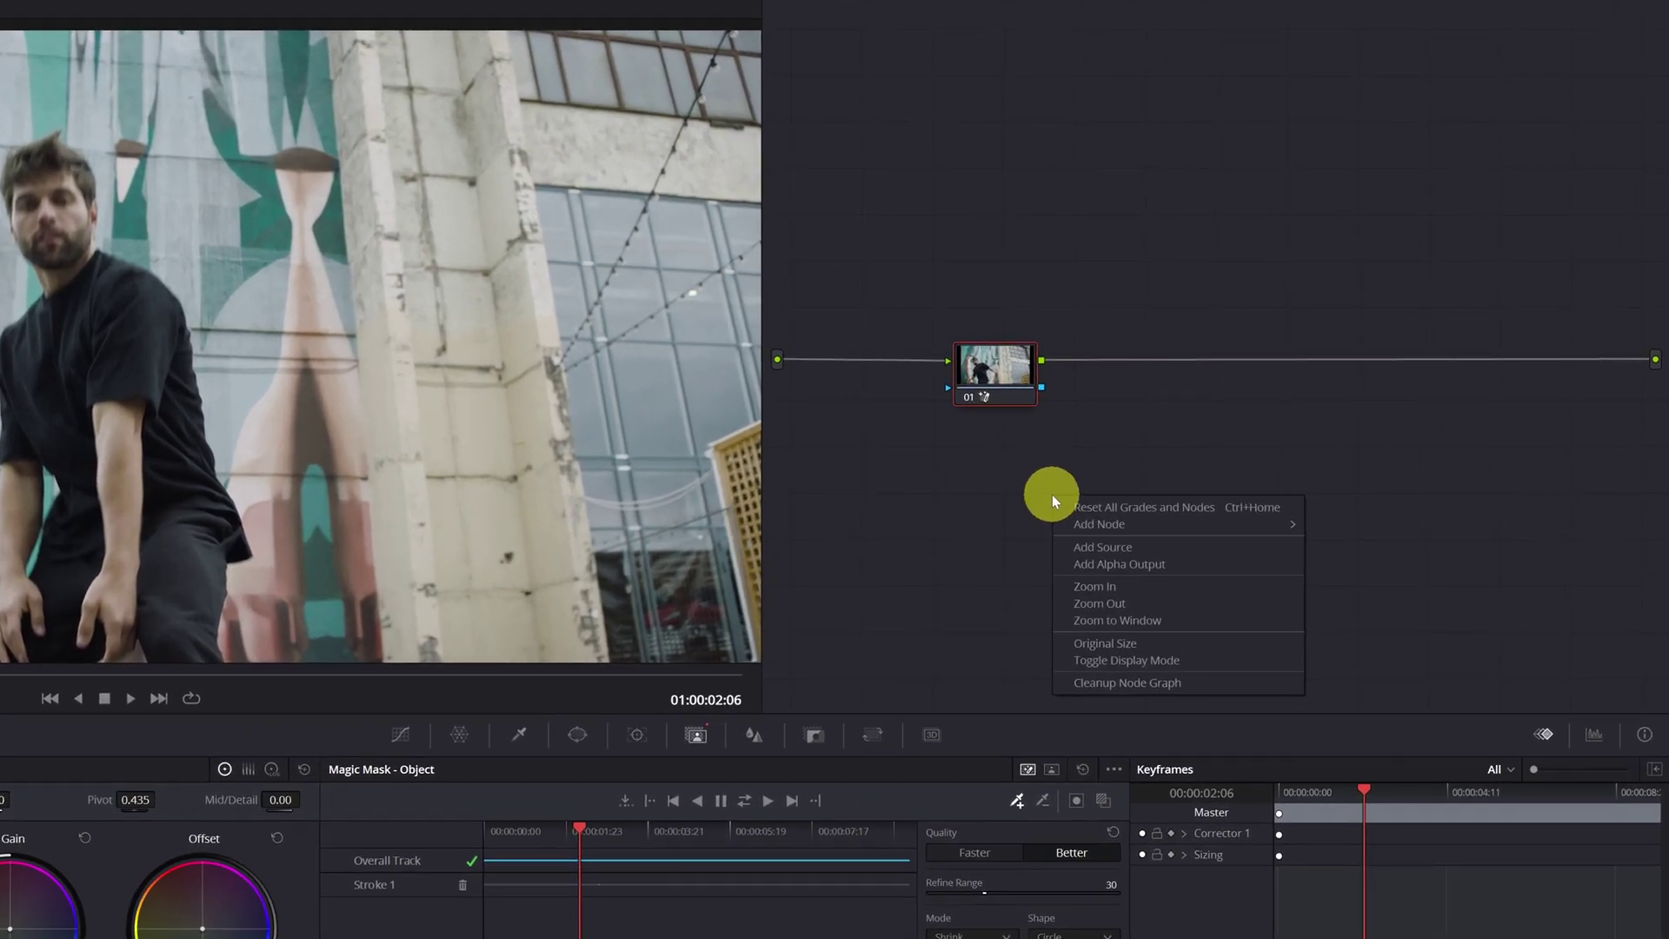
{"action": "left_click", "coordinate": [1108, 566]}
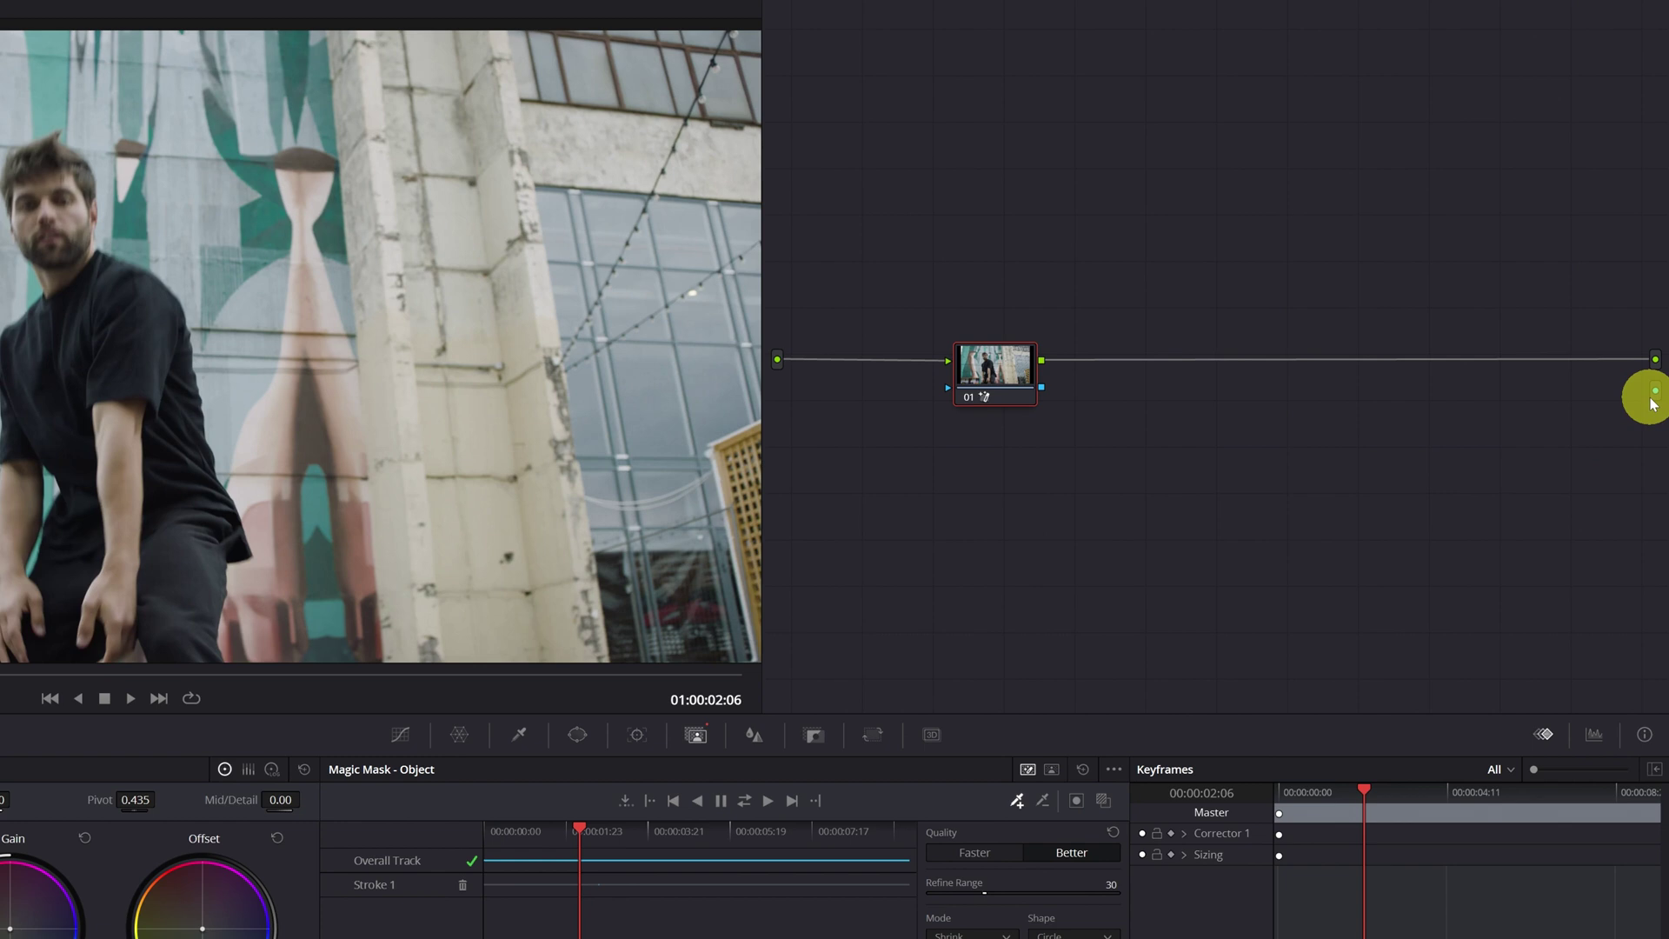
{"action": "mouse_move", "coordinate": [1653, 404]}
{"action": "left_mouse_down"}
{"action": "mouse_move", "coordinate": [1365, 414]}
{"action": "mouse_move", "coordinate": [1063, 401]}
{"action": "mouse_move", "coordinate": [1044, 386]}
{"action": "mouse_move", "coordinate": [1085, 411]}
{"action": "mouse_move", "coordinate": [1656, 391]}
{"action": "left_mouse_up"}
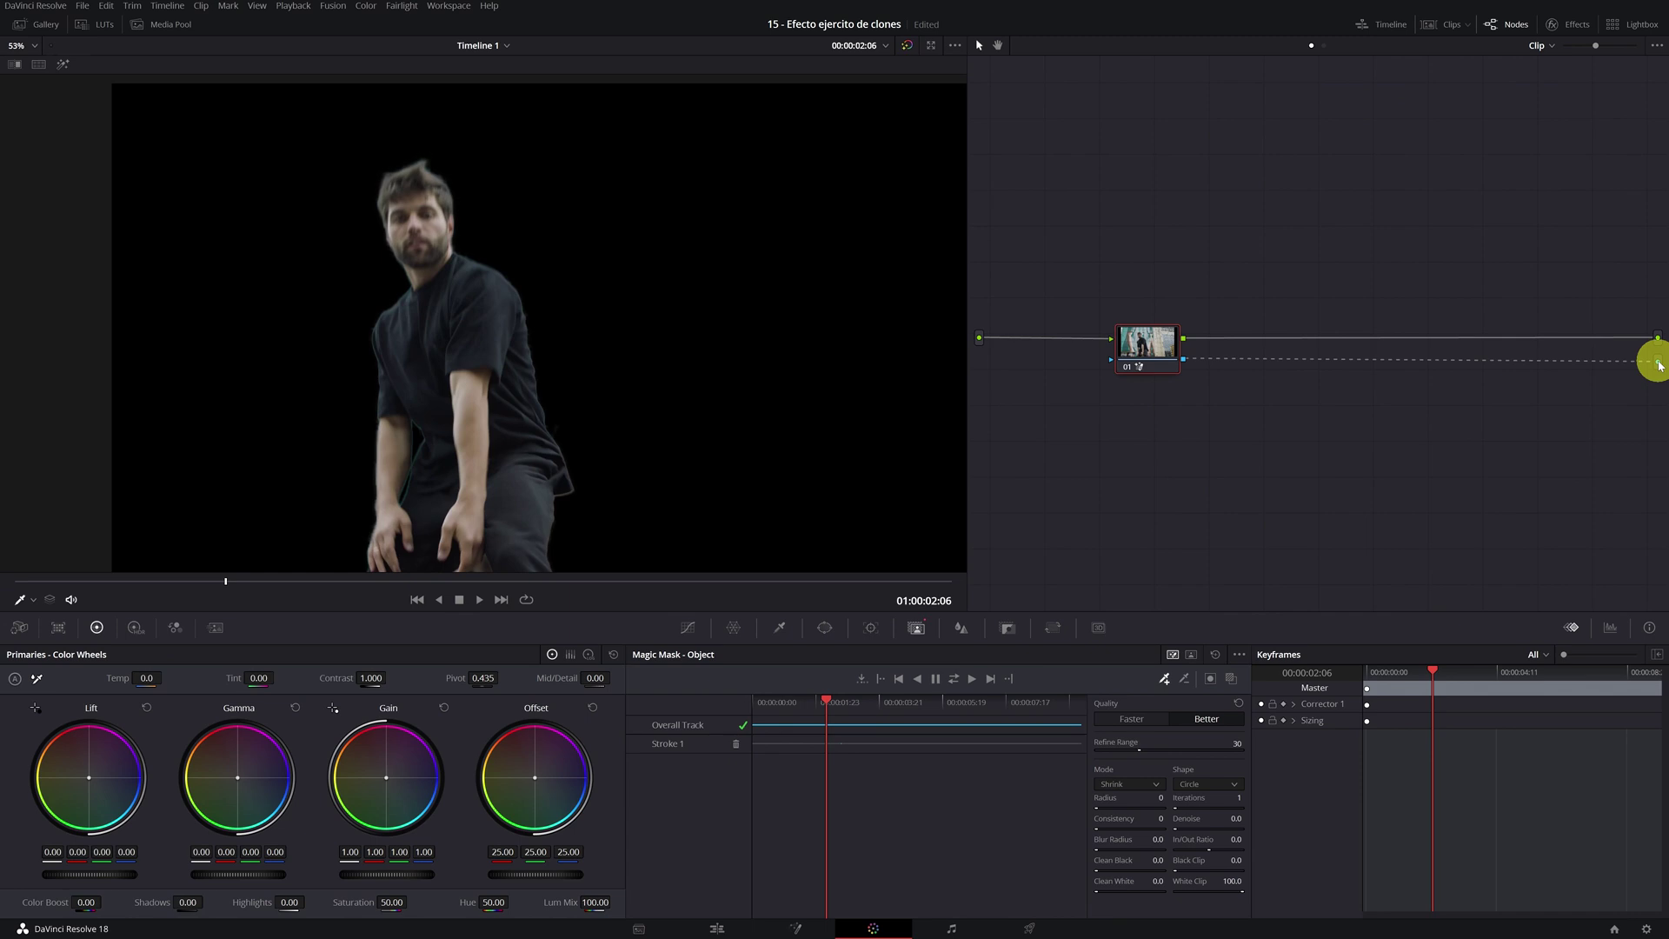
{"action": "scroll", "coordinate": [561, 377], "scroll_direction": "down", "scroll_amount": 3}
{"action": "left_click_drag", "start_coordinate": [241, 582], "coordinate": [243, 587]}
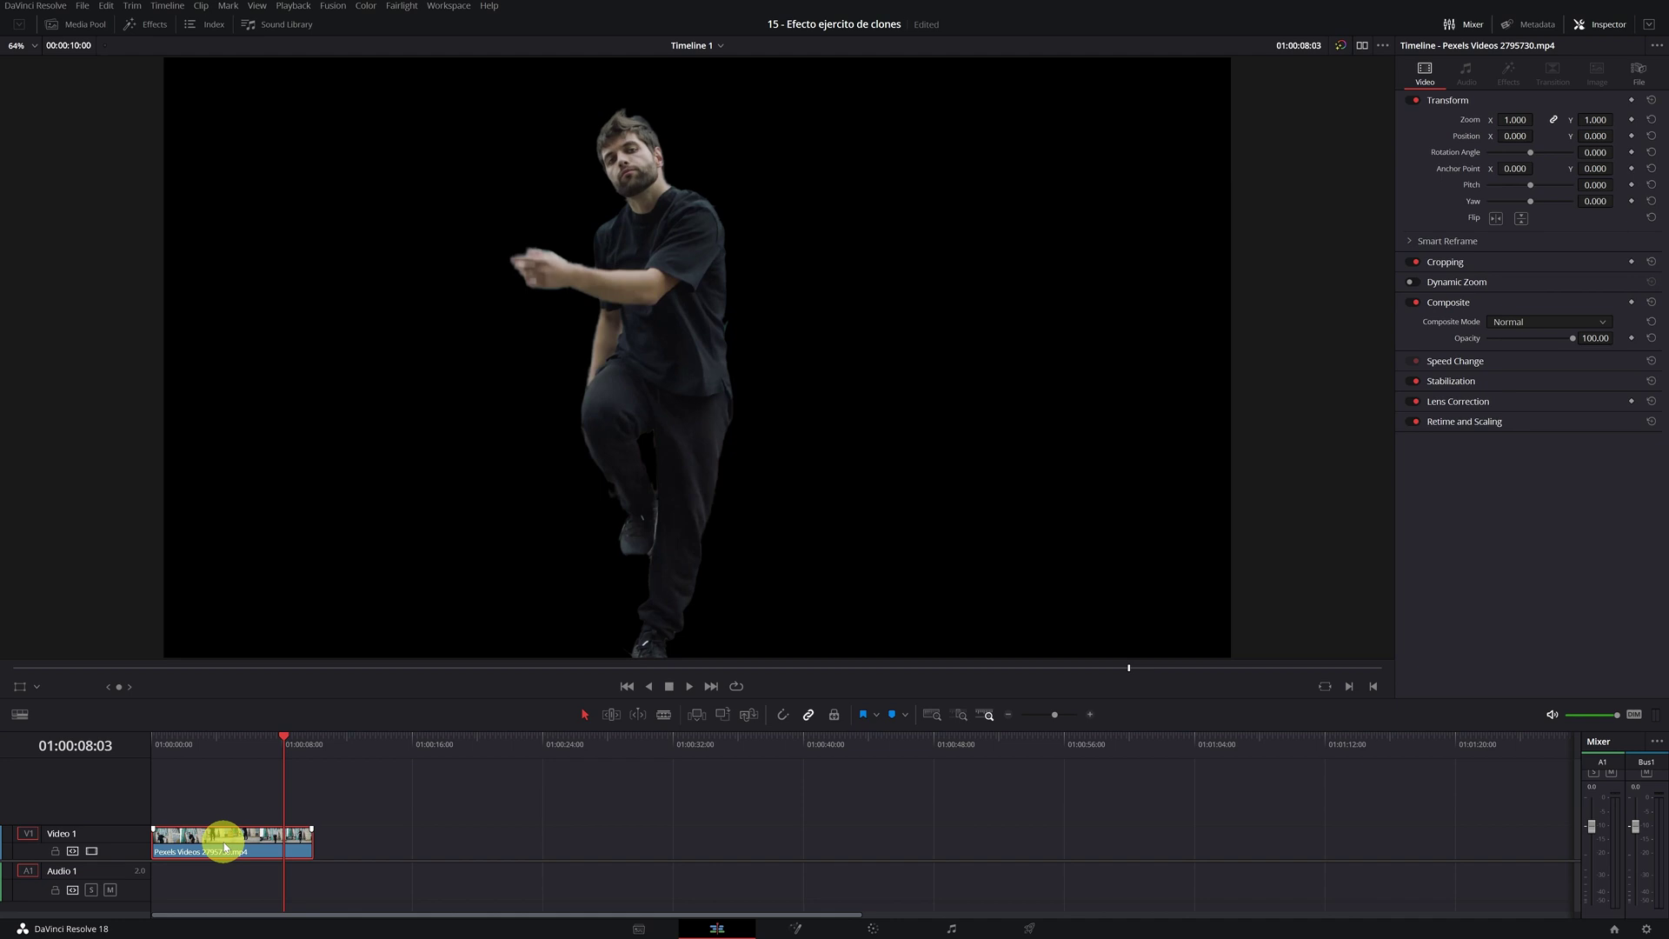
Step: Set the render of the cut-out dancer to the QuickTime format with the GoPro CineForm codec
{"action": "left_click", "coordinate": [1031, 927]}
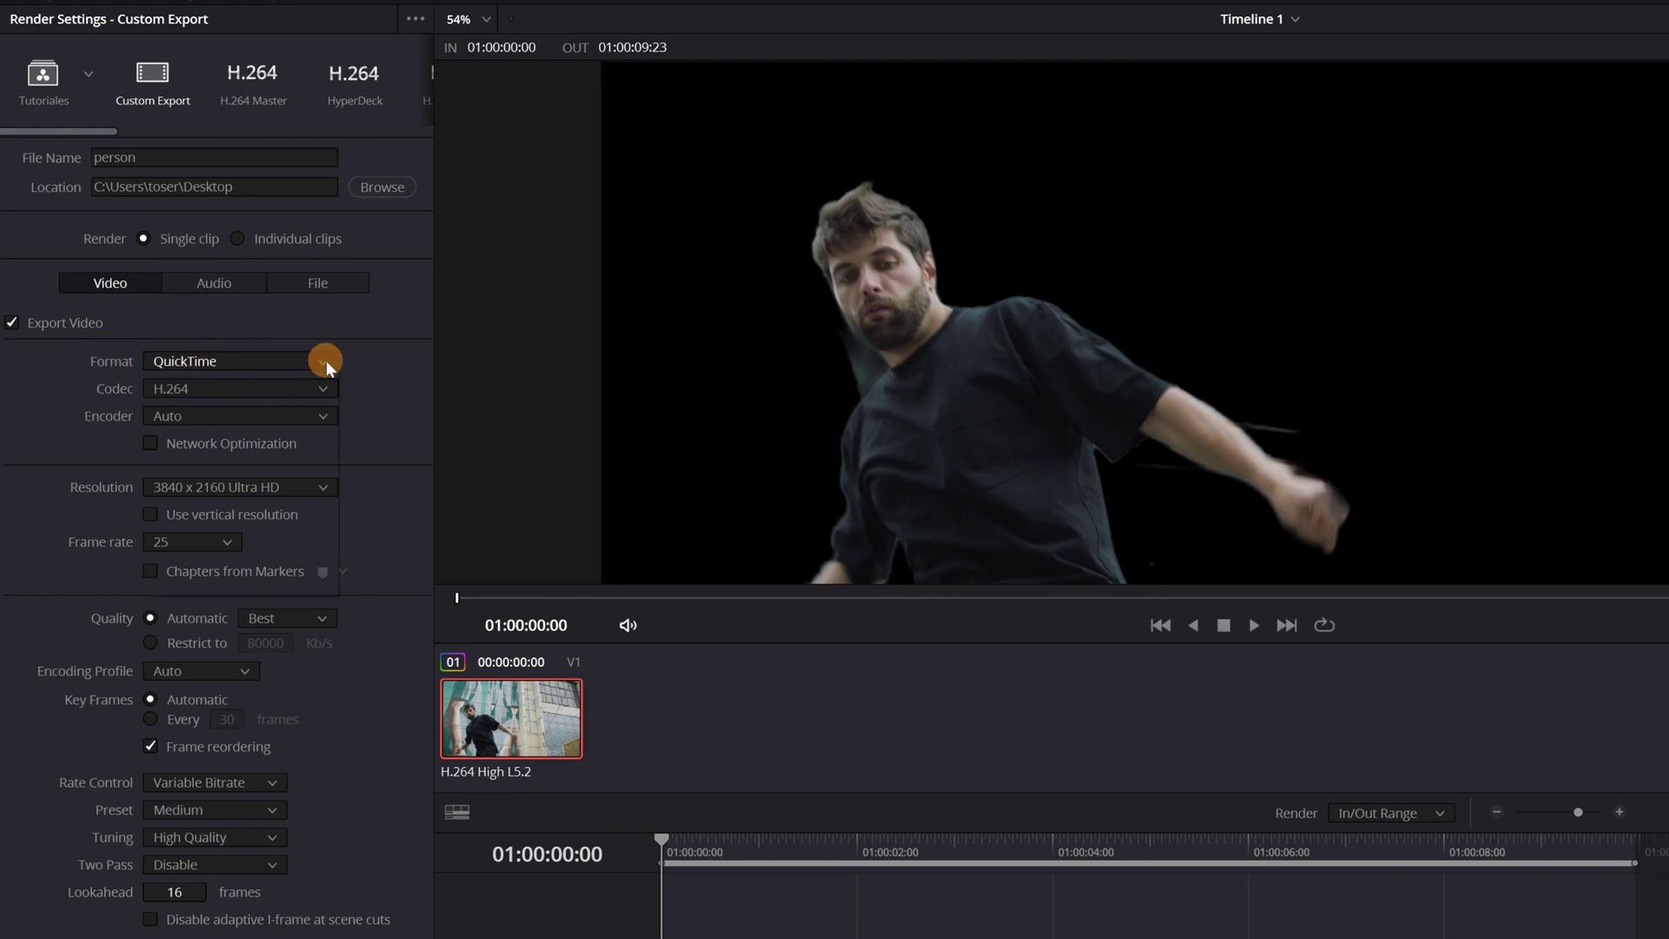
{"action": "left_click", "coordinate": [326, 361]}
{"action": "left_click", "coordinate": [214, 581]}
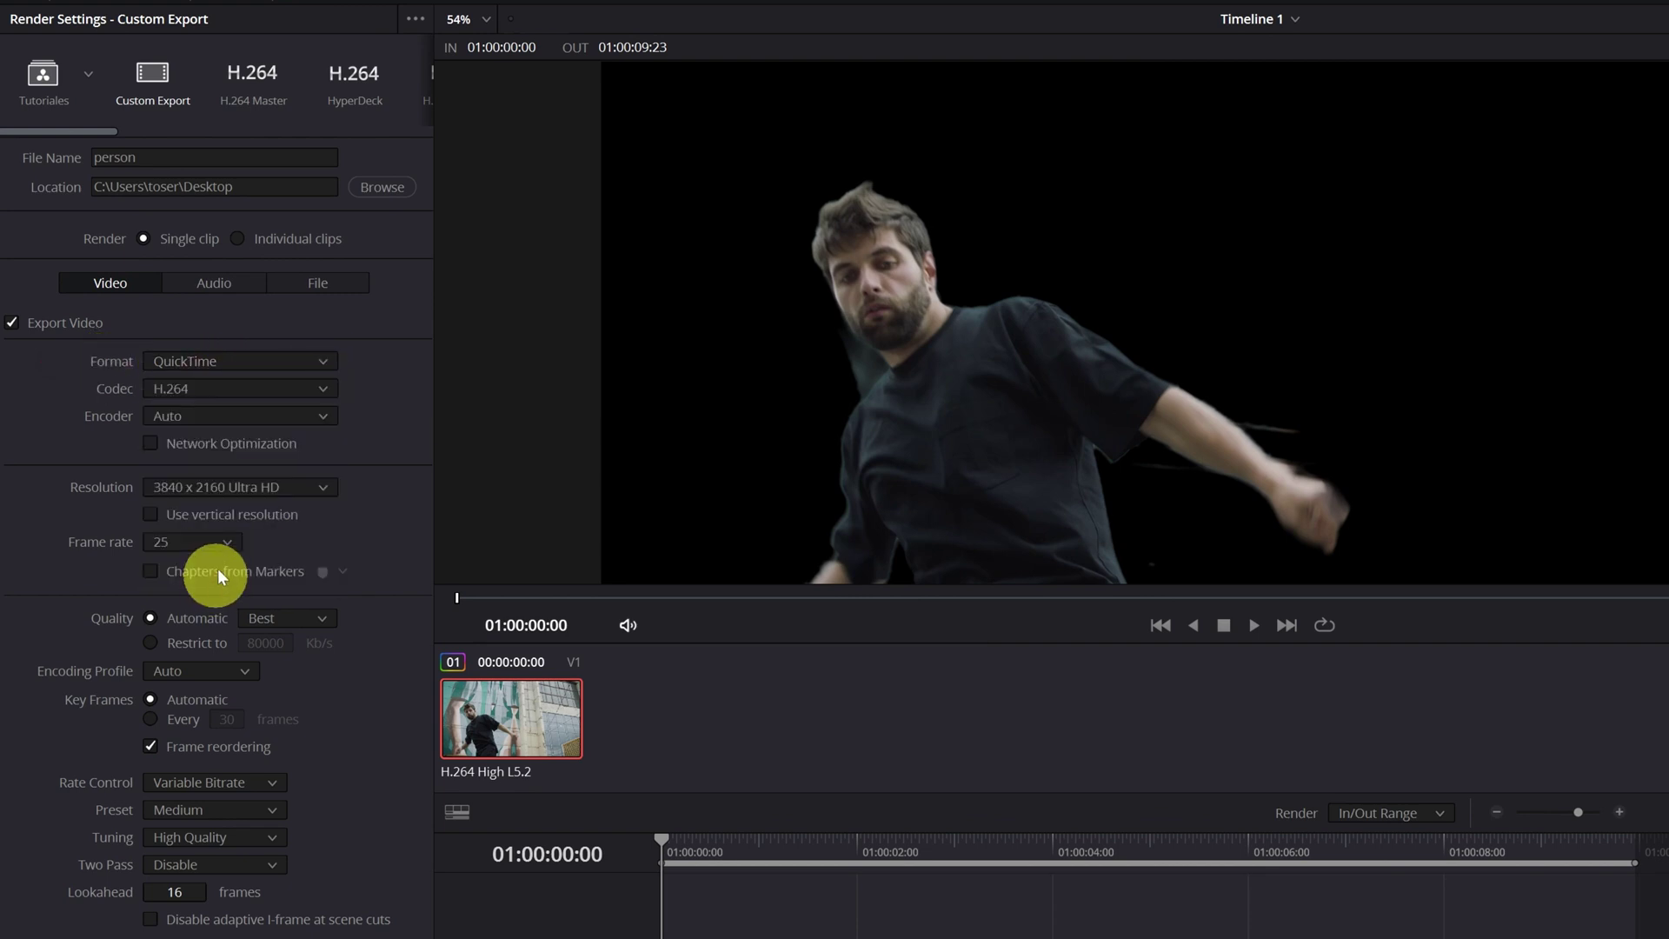
{"action": "left_click", "coordinate": [323, 388]}
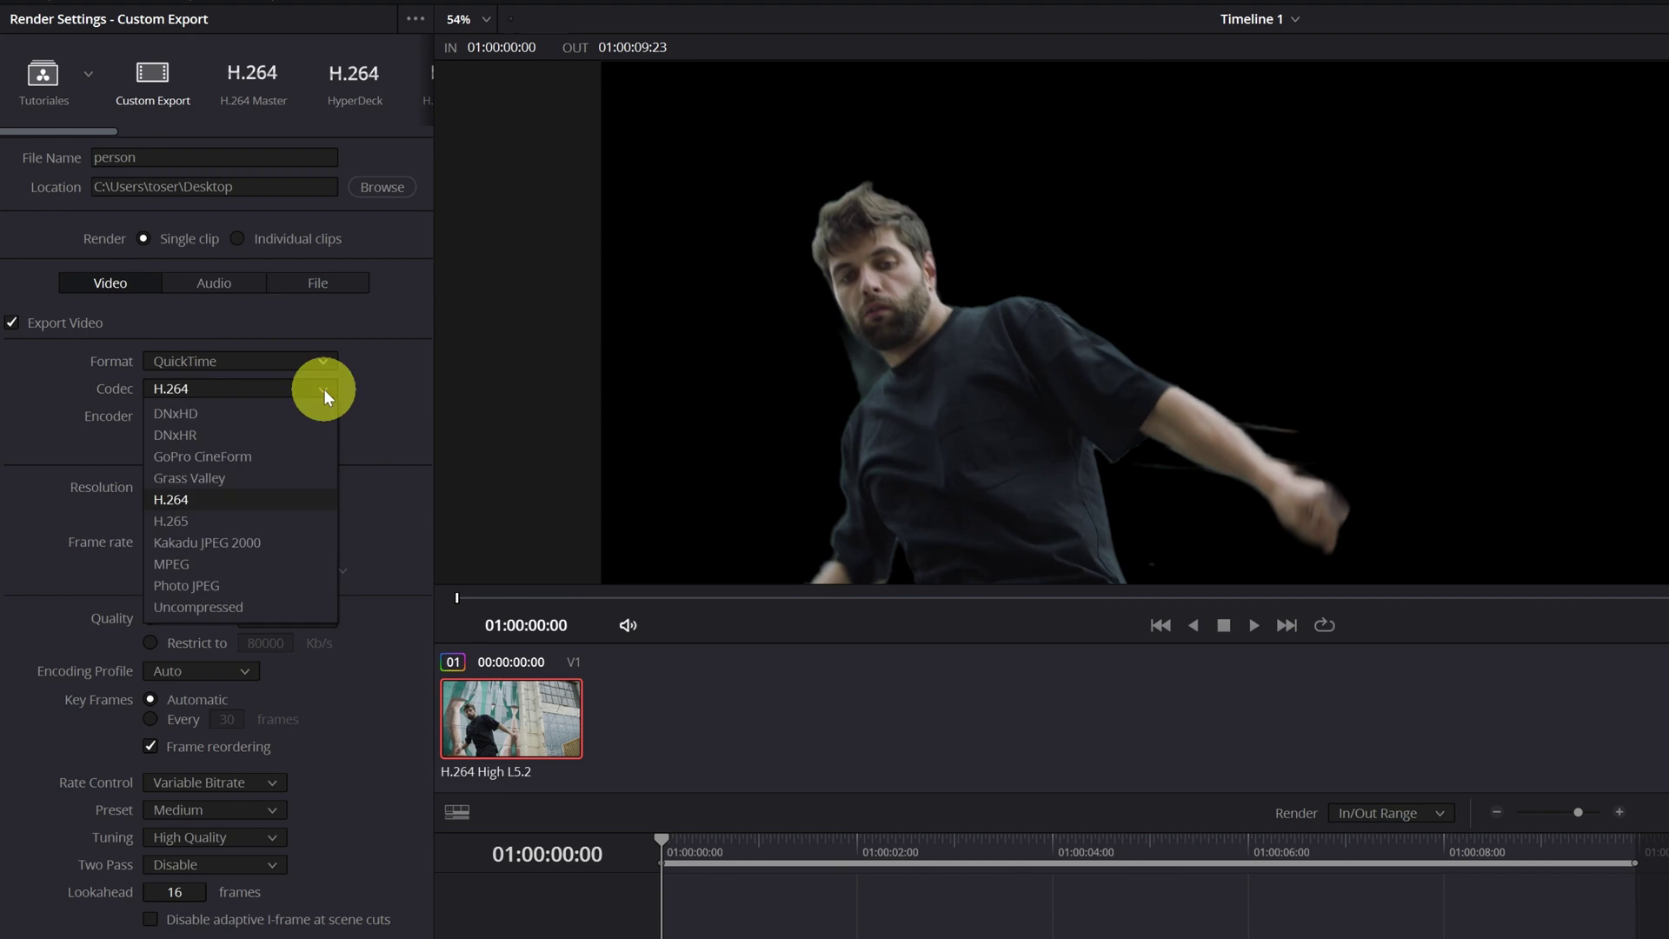
{"action": "left_click", "coordinate": [238, 456]}
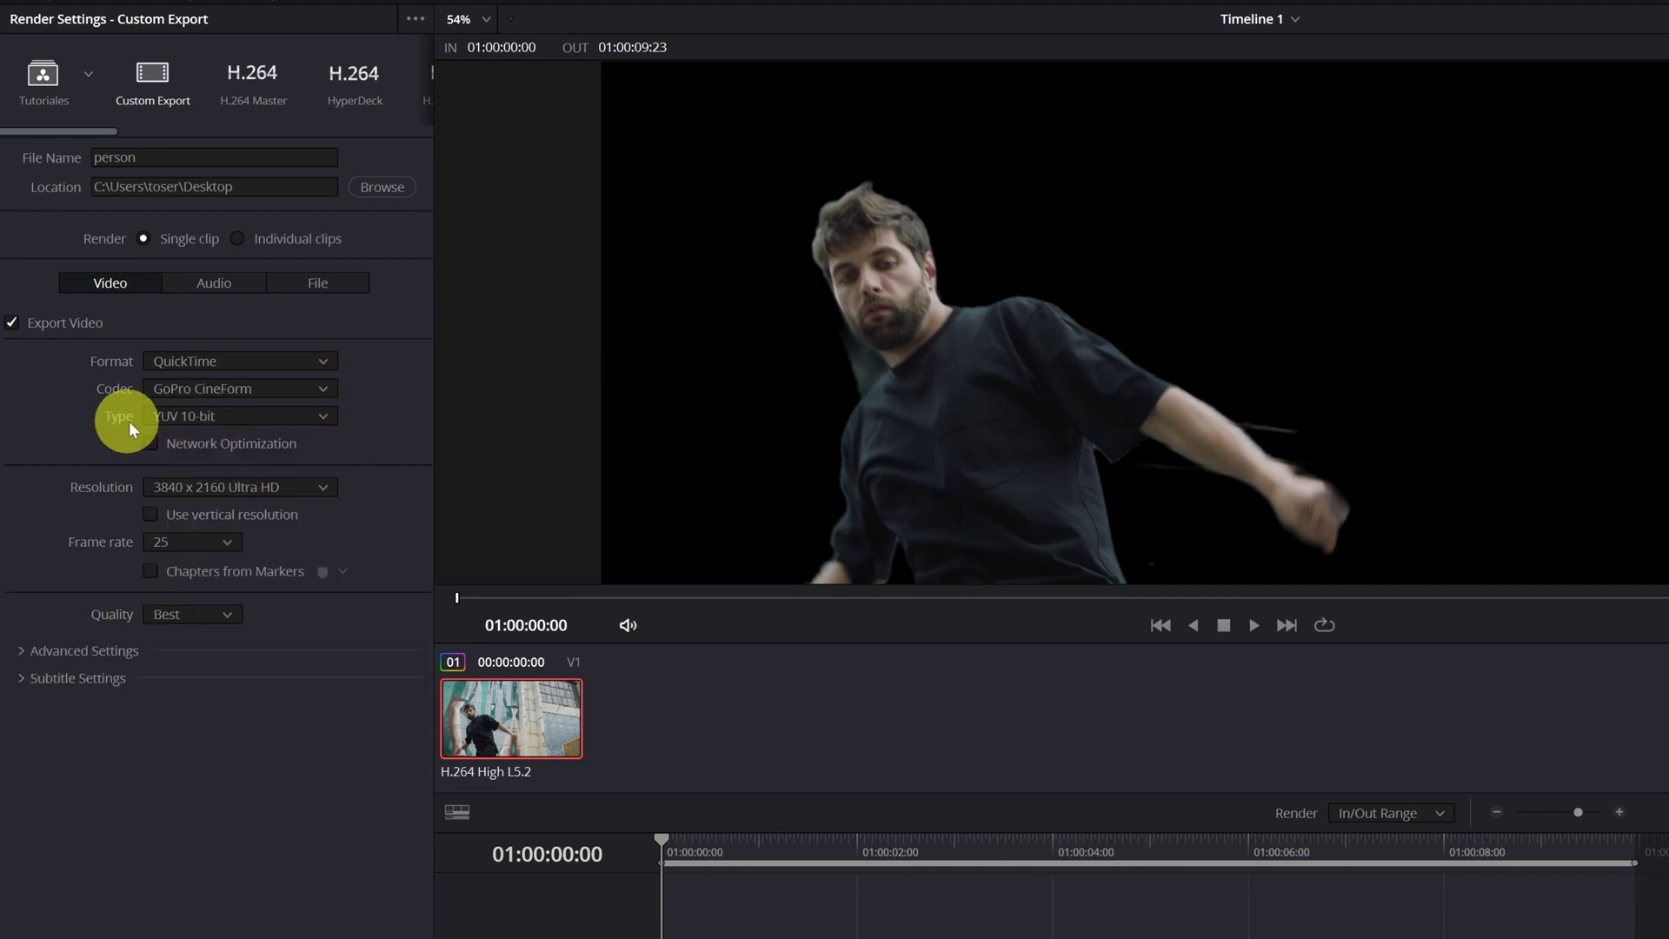
Step: Set the render type to RGB 16-bit with alpha export enabled, and add the job to the render queue
{"action": "left_click", "coordinate": [318, 417]}
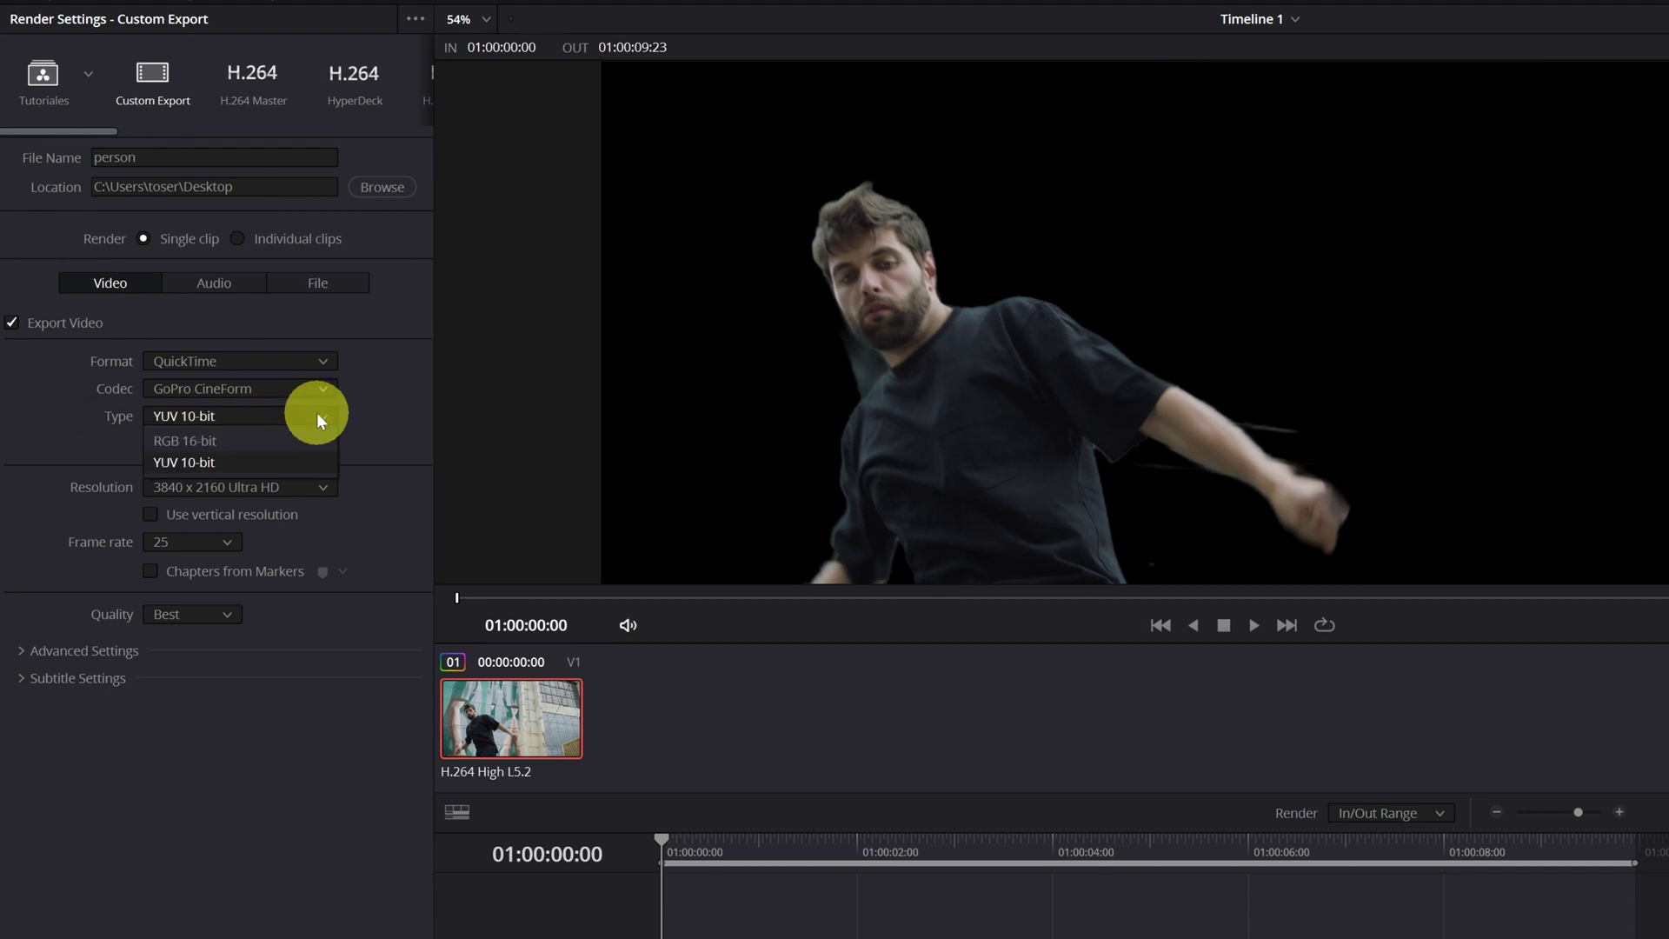
{"action": "left_click", "coordinate": [194, 440]}
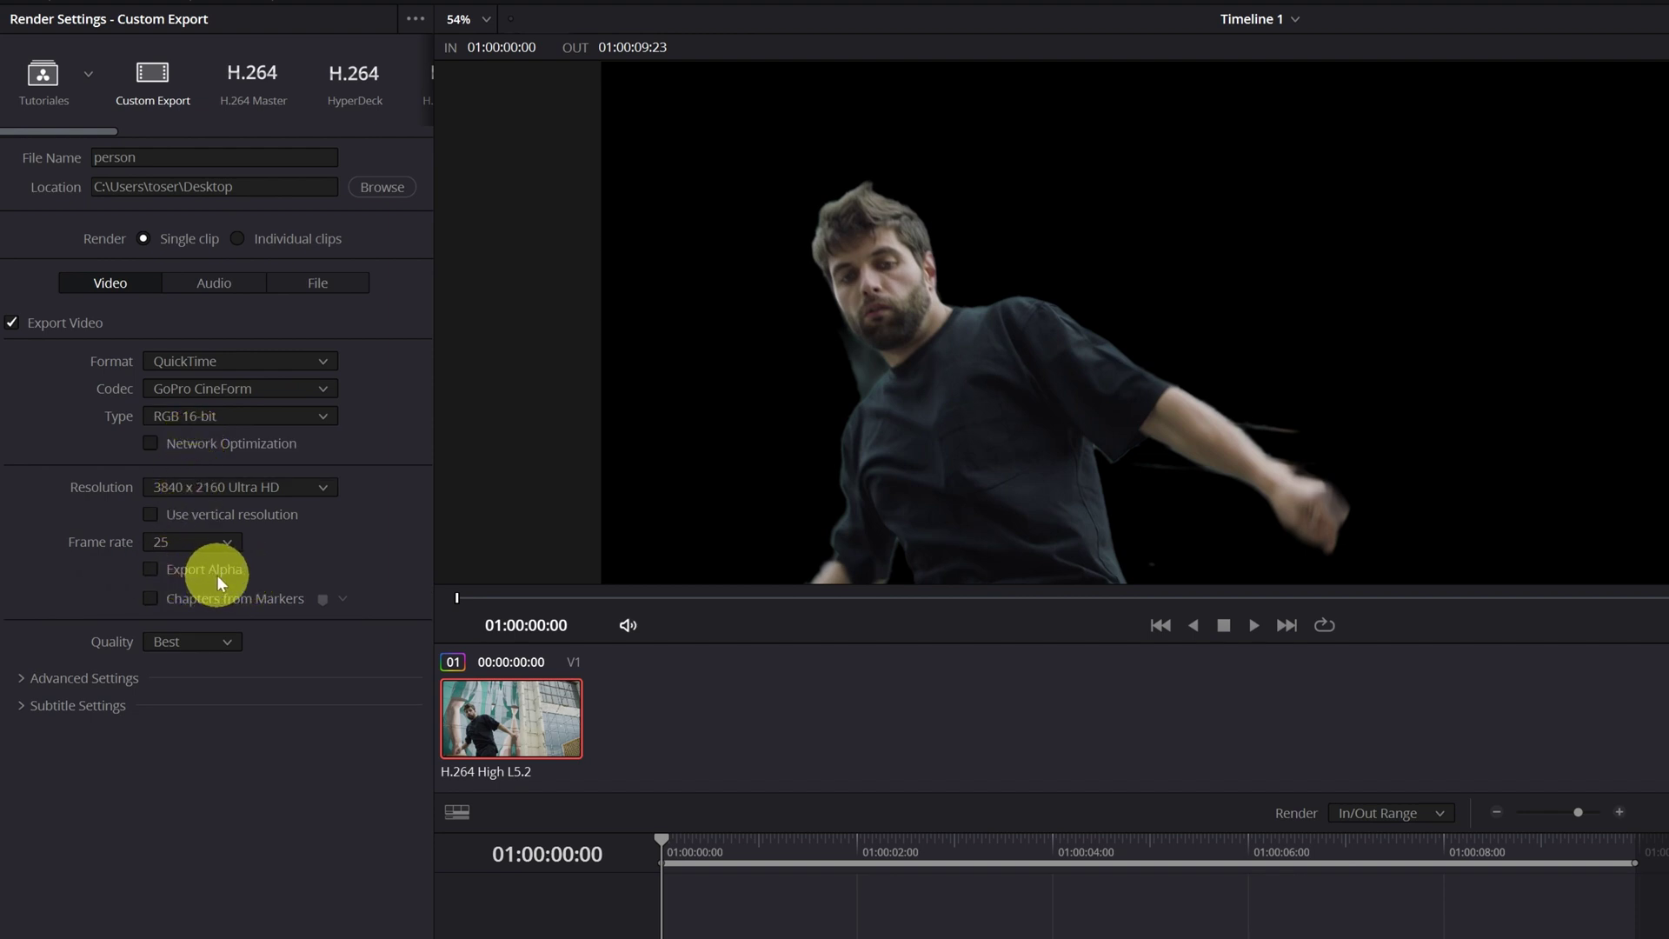
{"action": "left_click", "coordinate": [153, 567]}
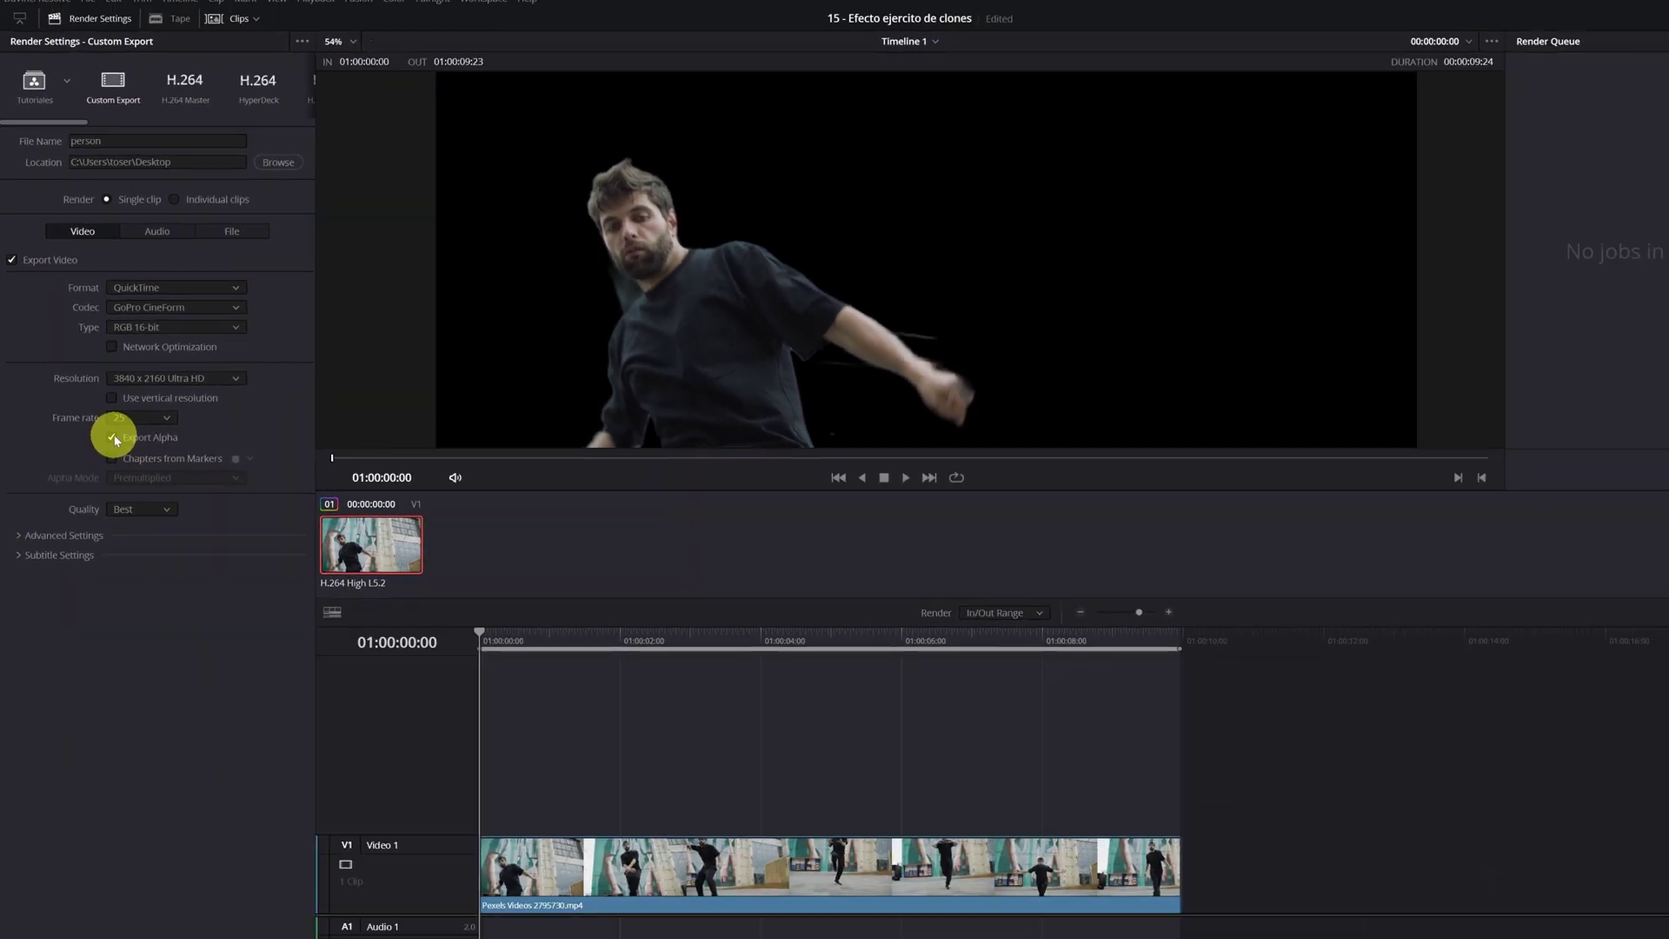
{"action": "left_click", "coordinate": [222, 902]}
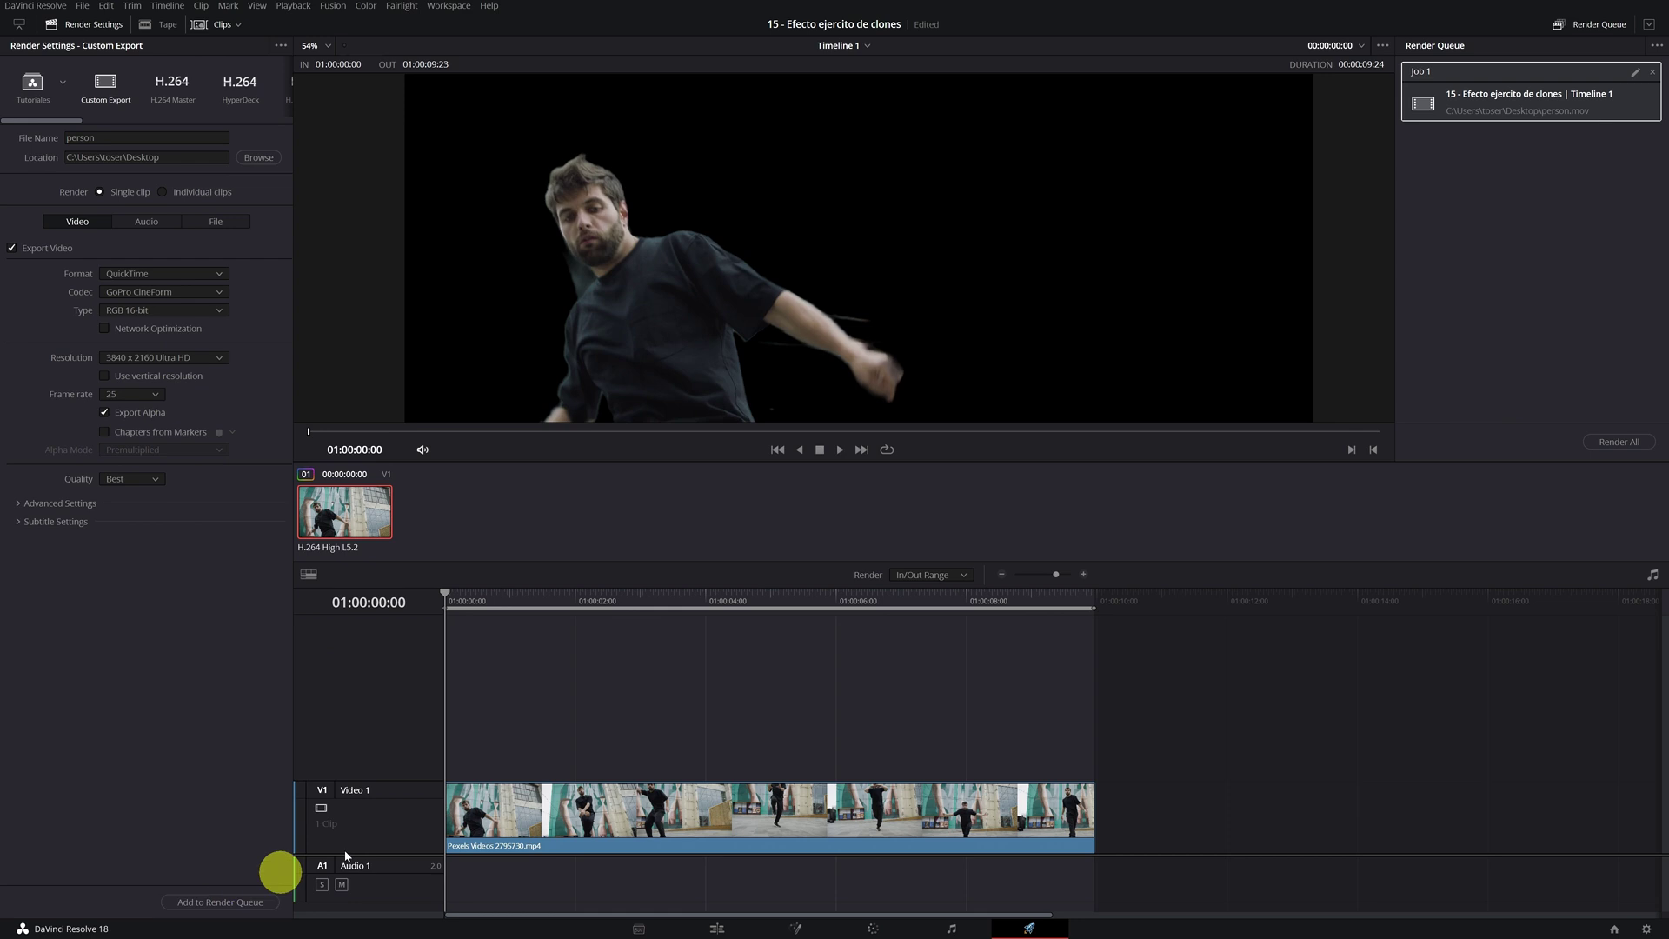
Step: Render the queued cut-out, then import person.mov from the desktop and place it on Video 1, after the original clip
{"action": "left_click", "coordinate": [1623, 442]}
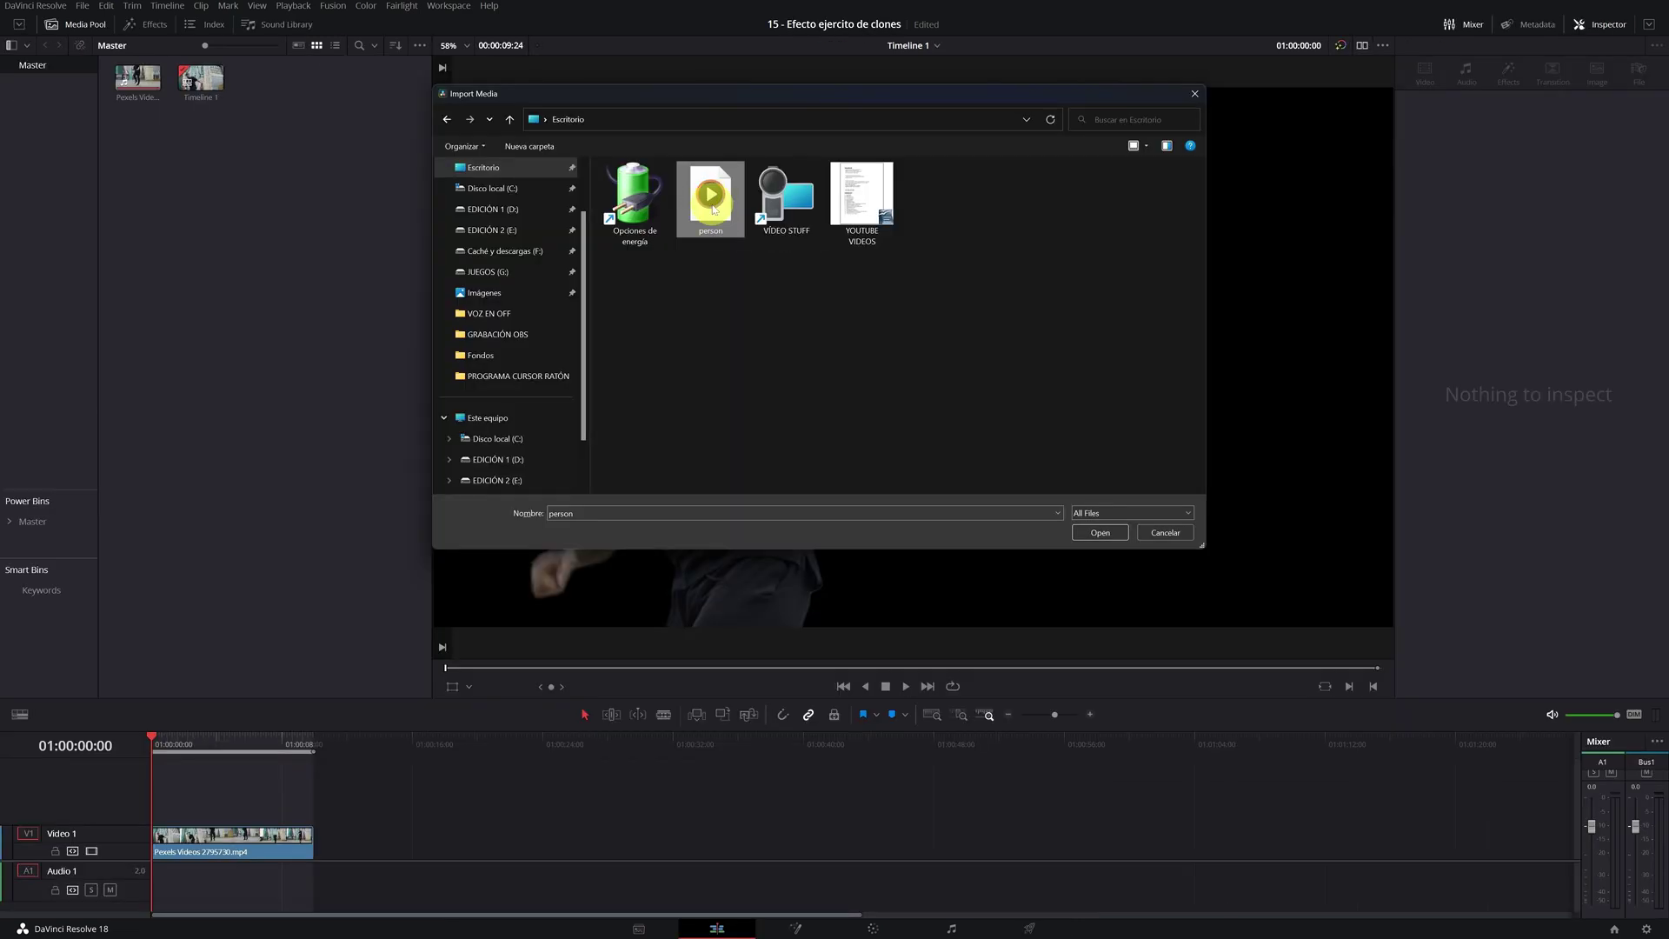
{"action": "left_click", "coordinate": [1100, 532]}
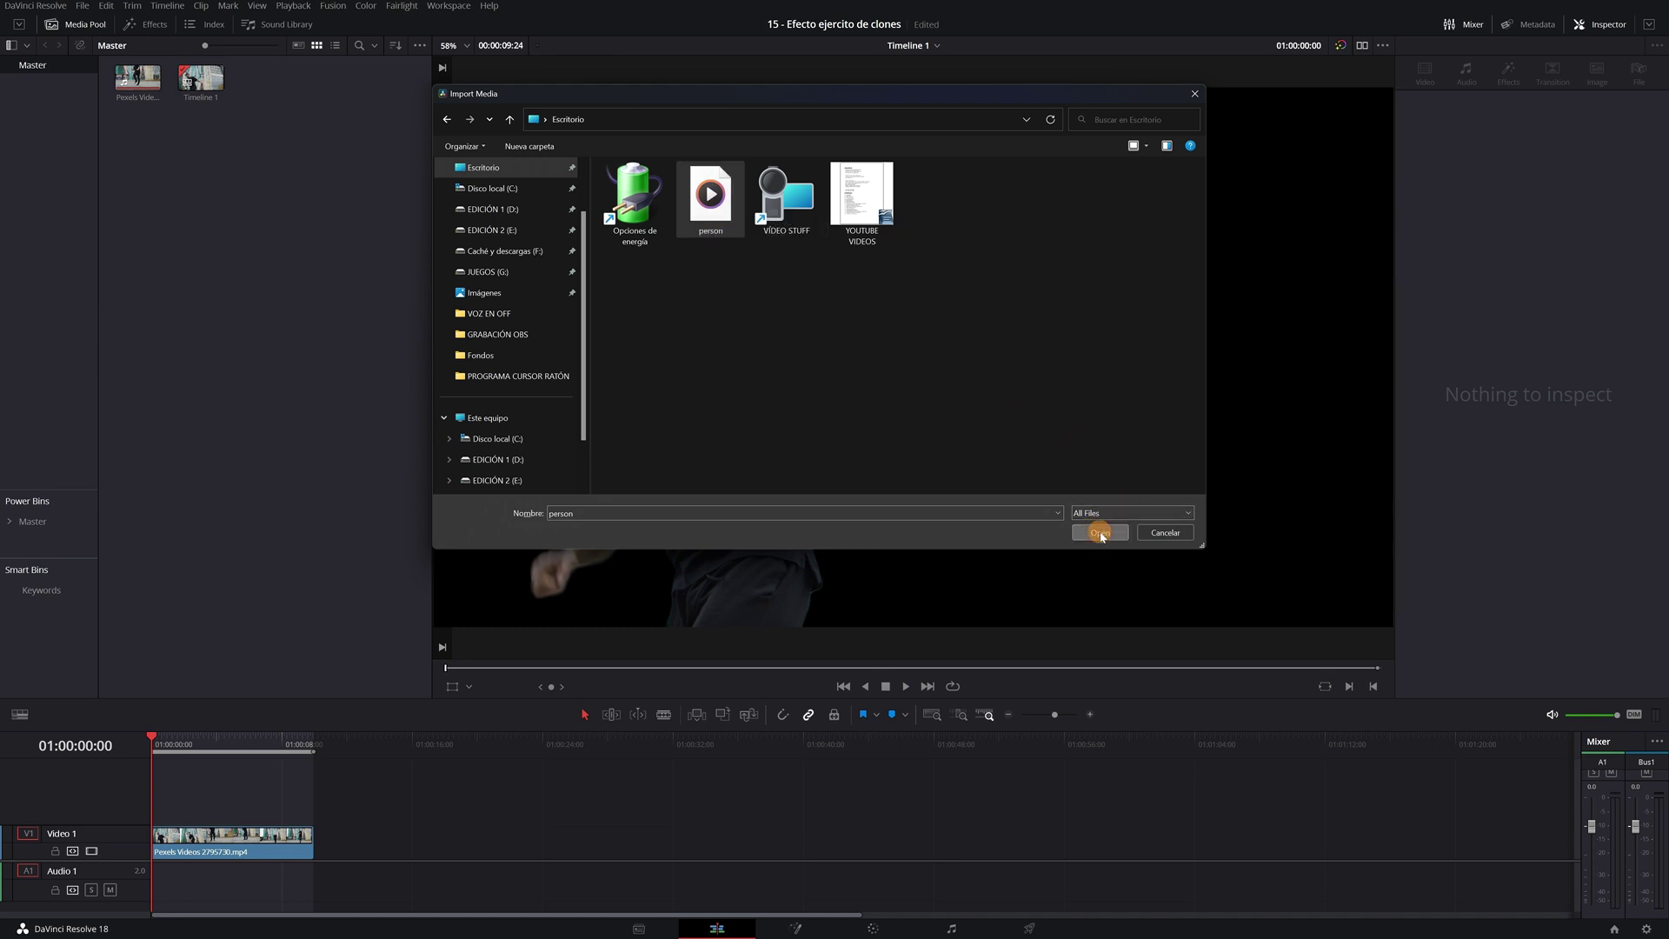
{"action": "left_click_drag", "start_coordinate": [137, 76], "coordinate": [548, 884]}
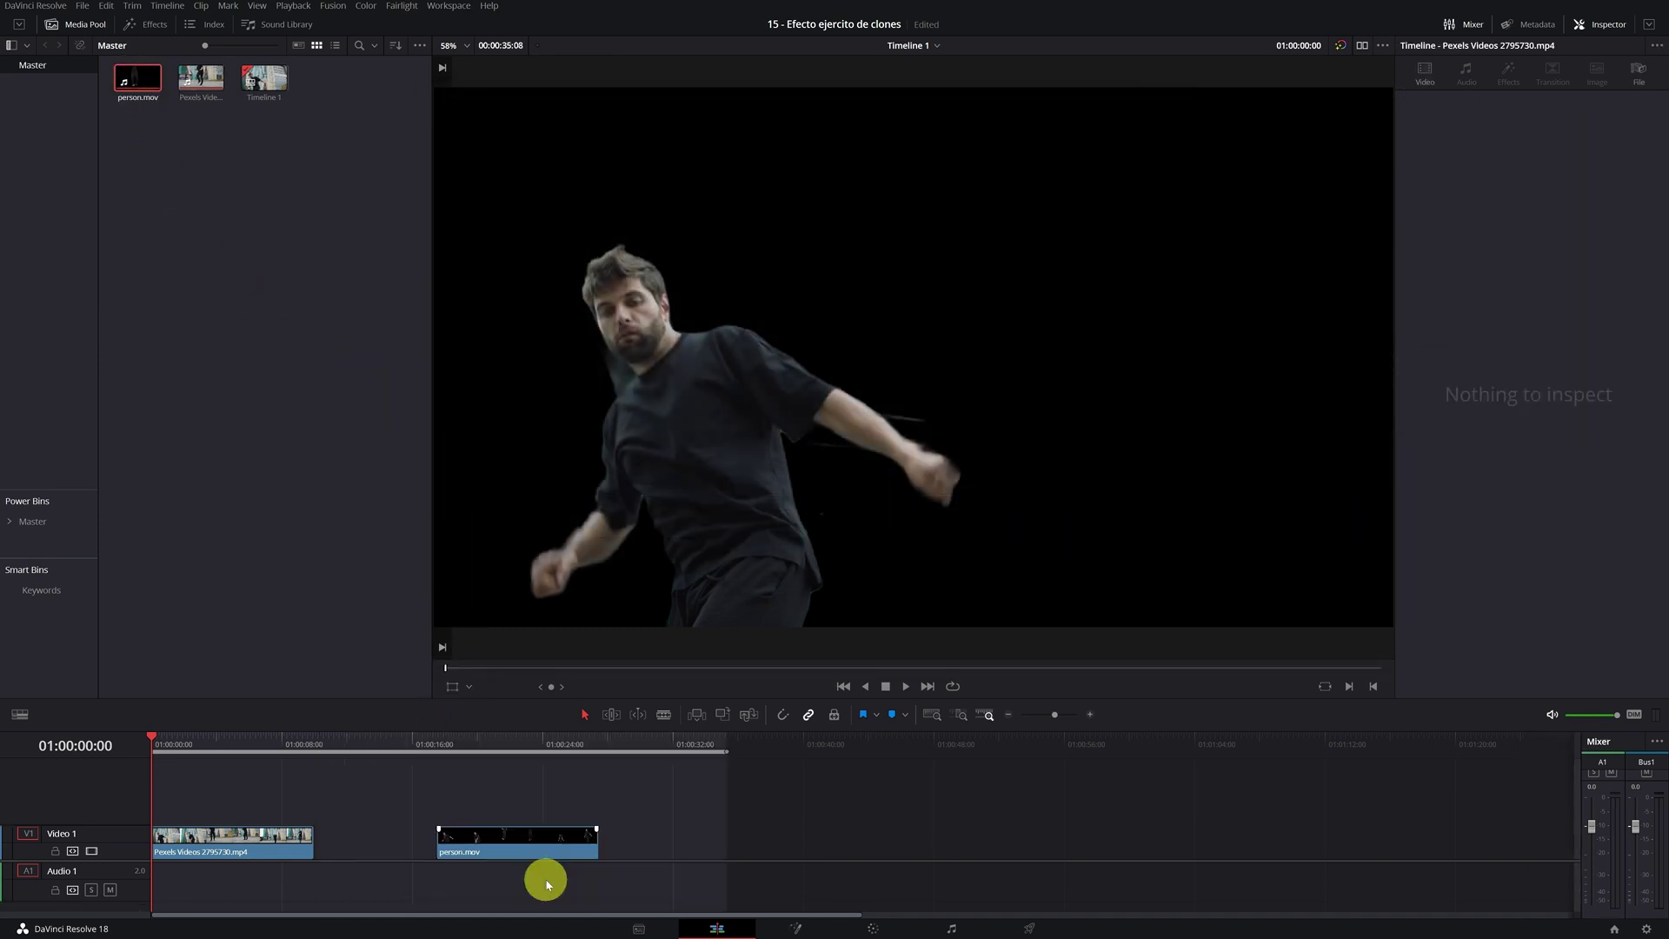
Step: Disable node 01 of the original Pexels clip's color grade to bring back its background
{"action": "left_click", "coordinate": [211, 849]}
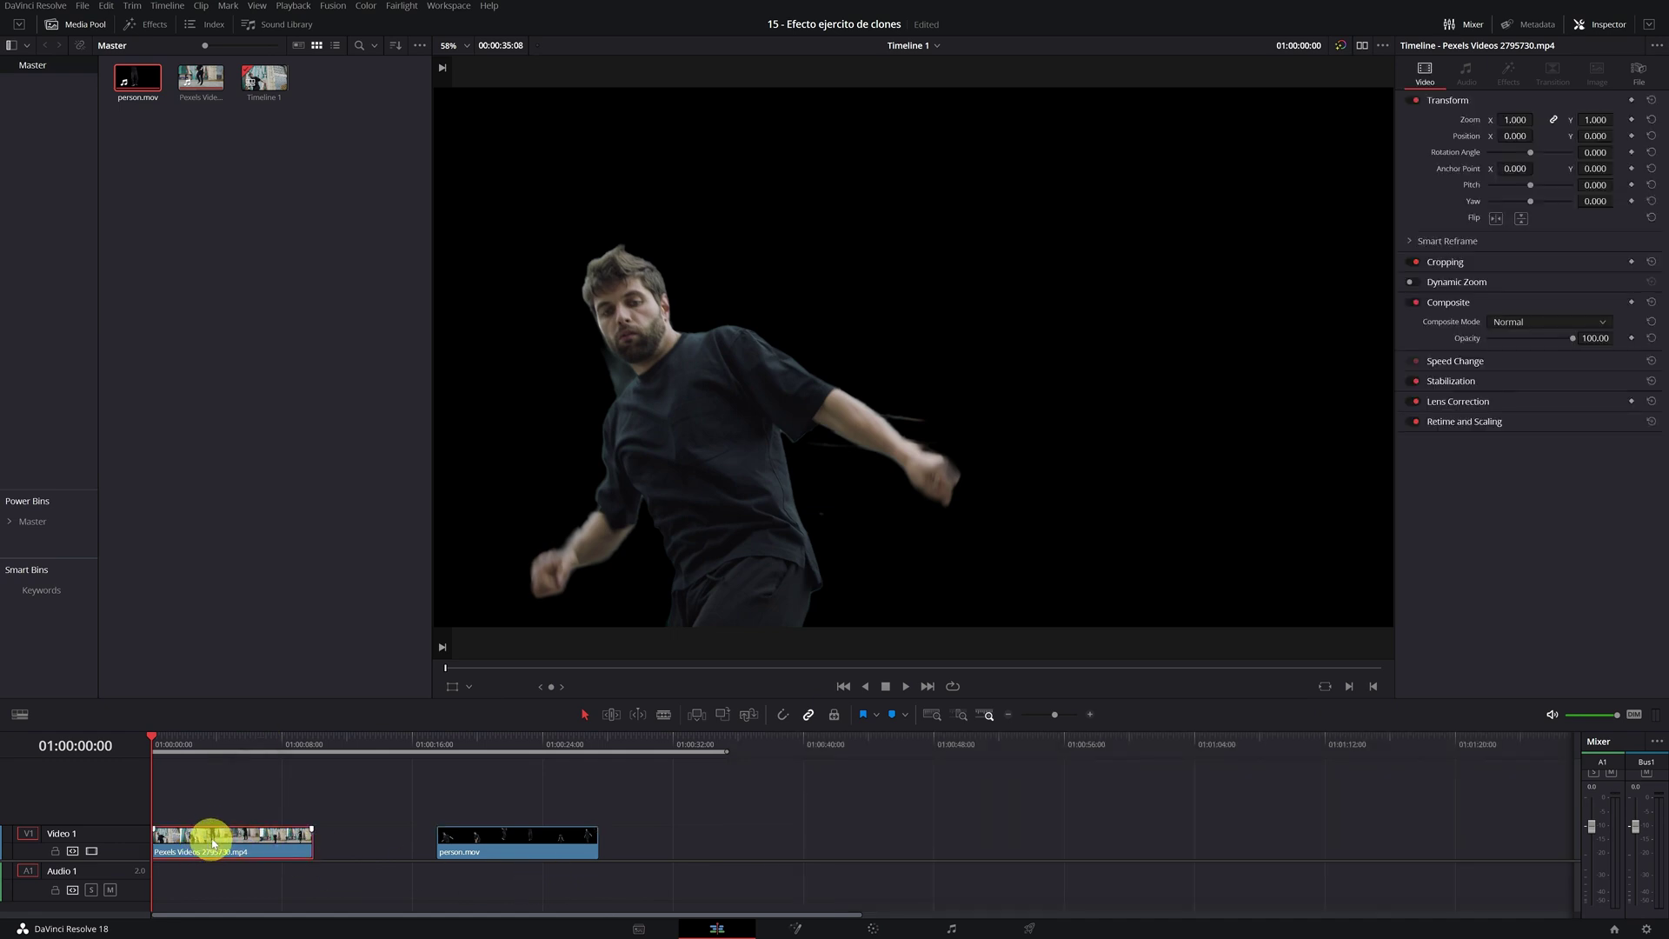
{"action": "left_click", "coordinate": [873, 929]}
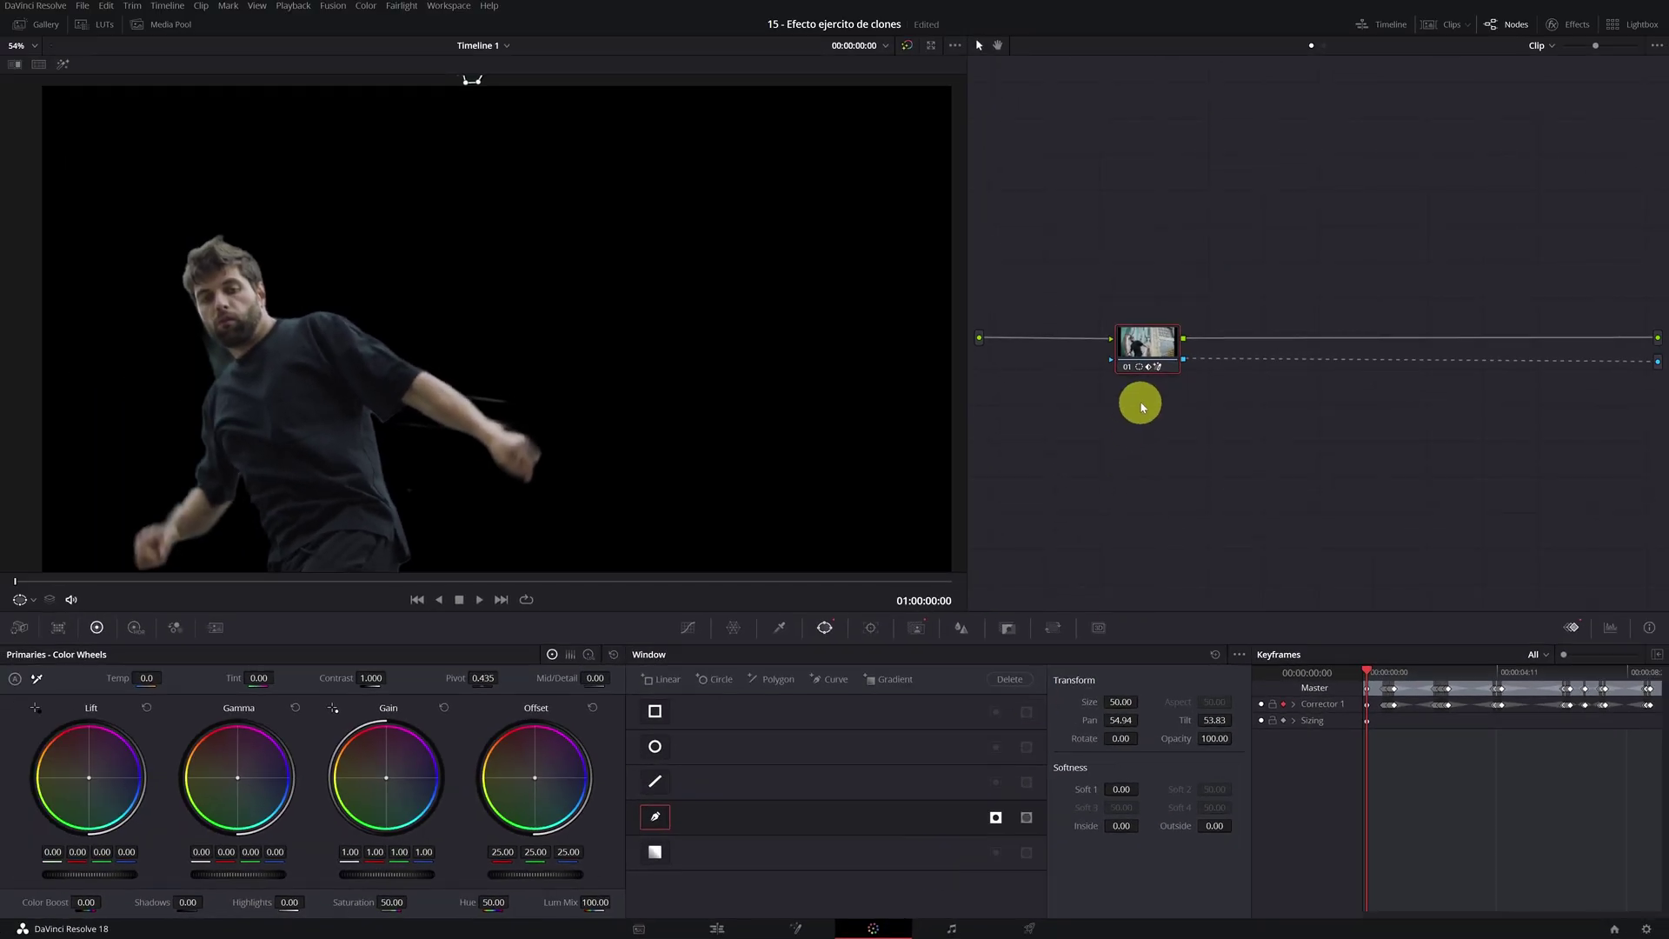
{"action": "mouse_move", "coordinate": [1129, 370]}
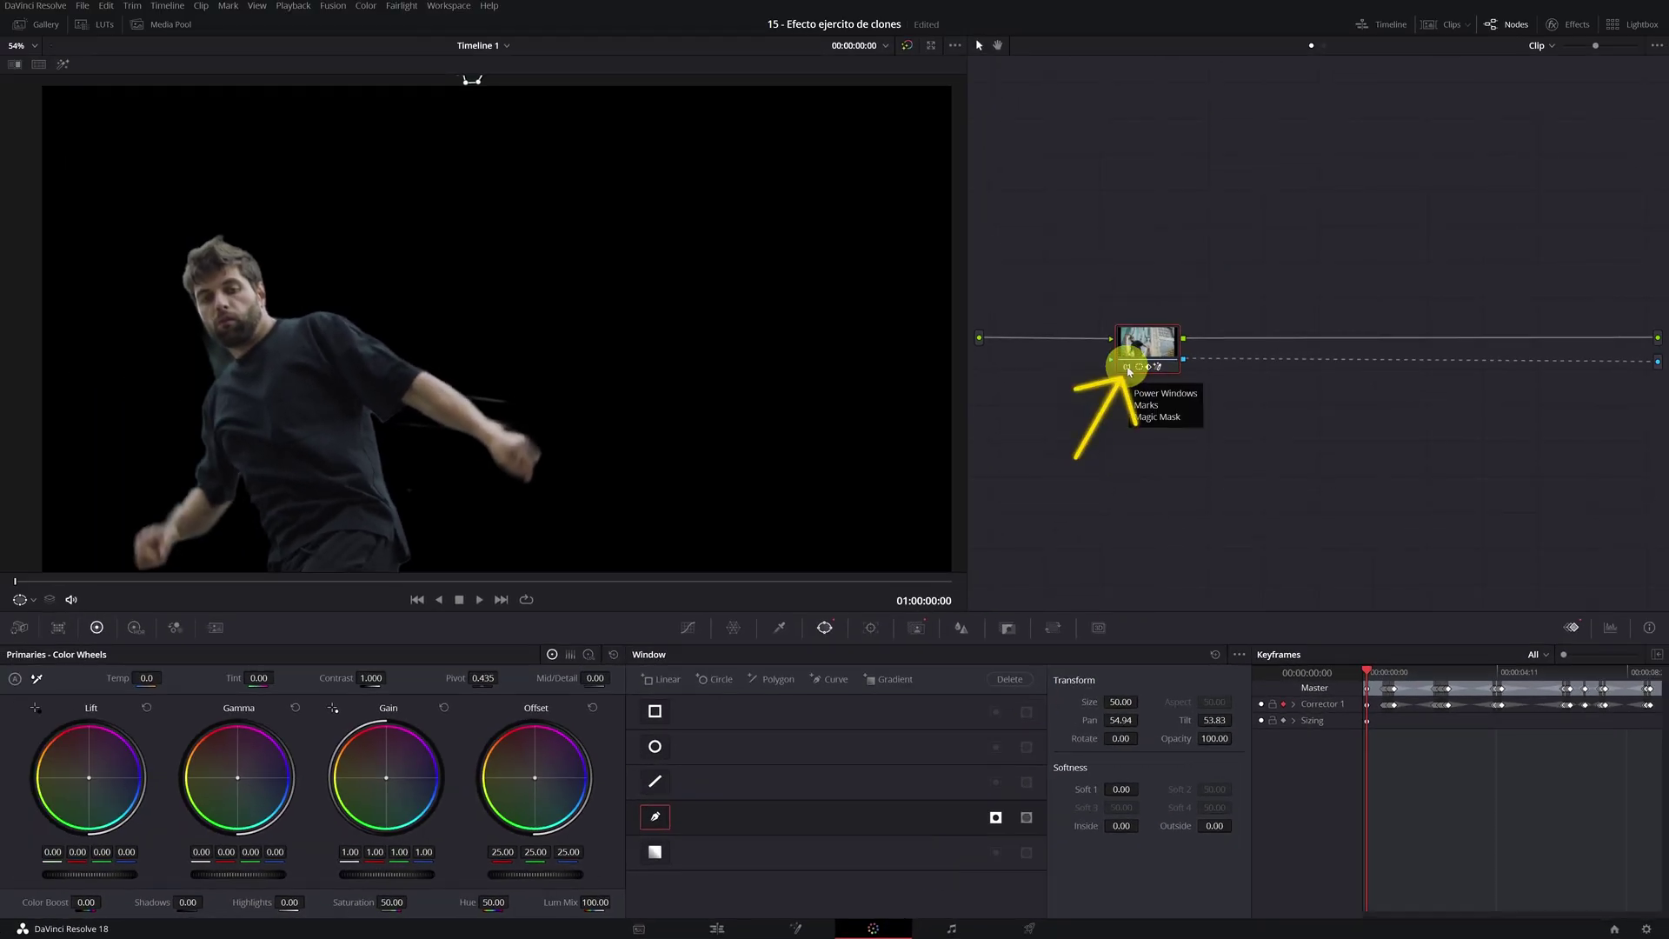
{"action": "key", "text": "ctrl+d"}
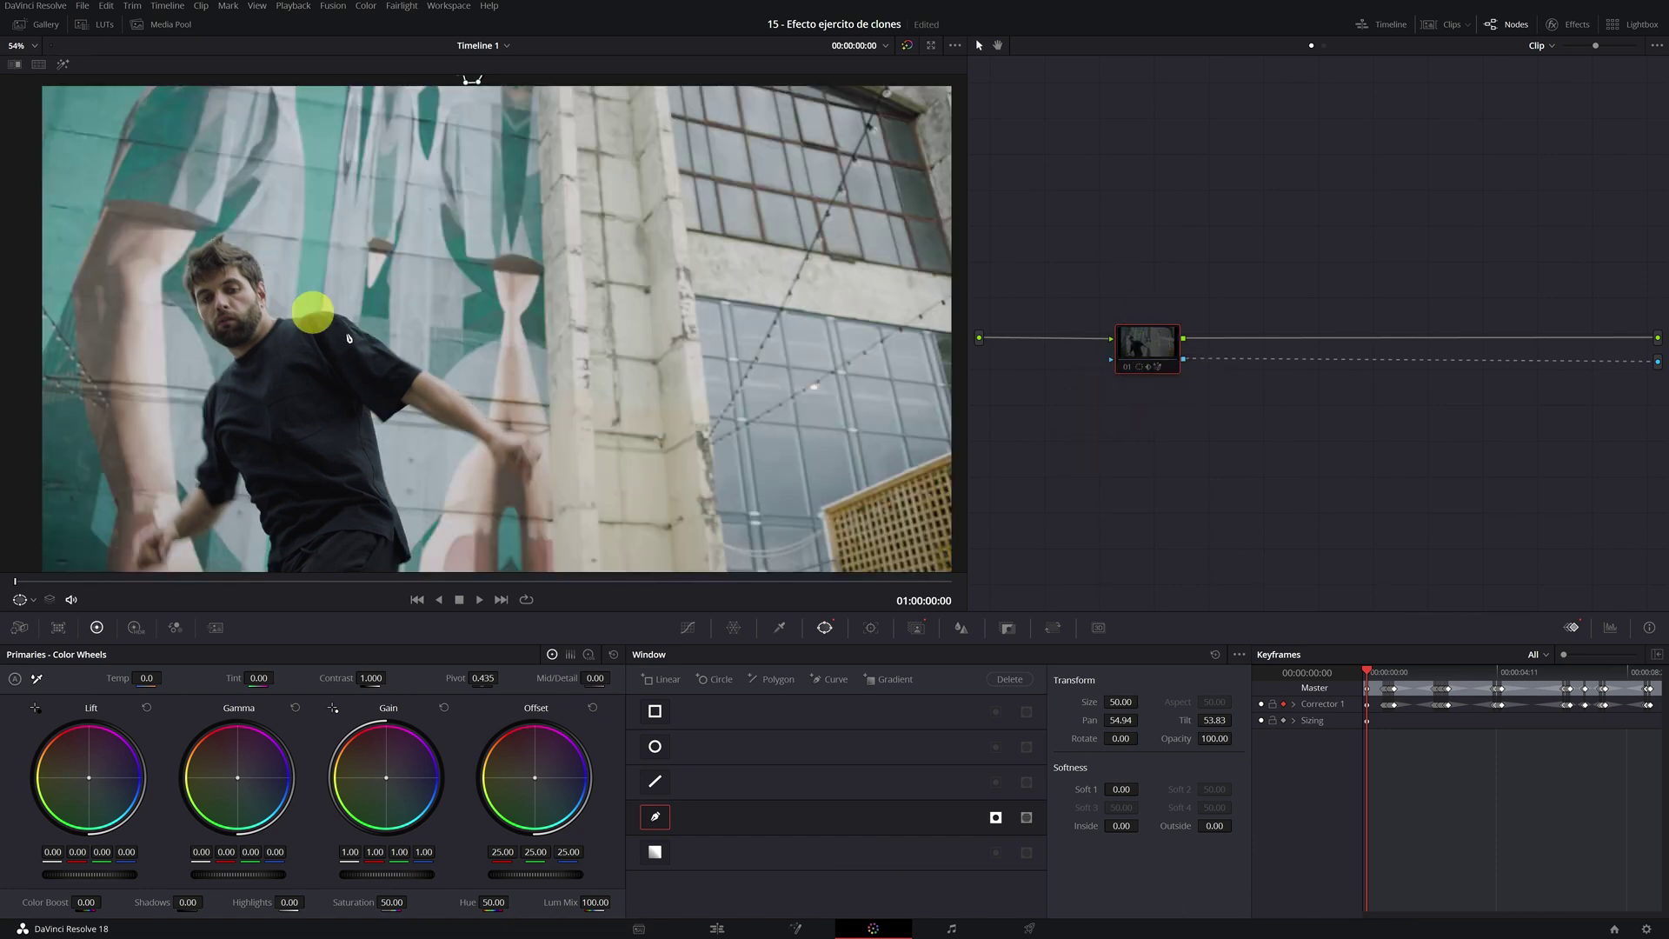
{"action": "scroll", "coordinate": [448, 260], "scroll_direction": "down", "scroll_amount": 2}
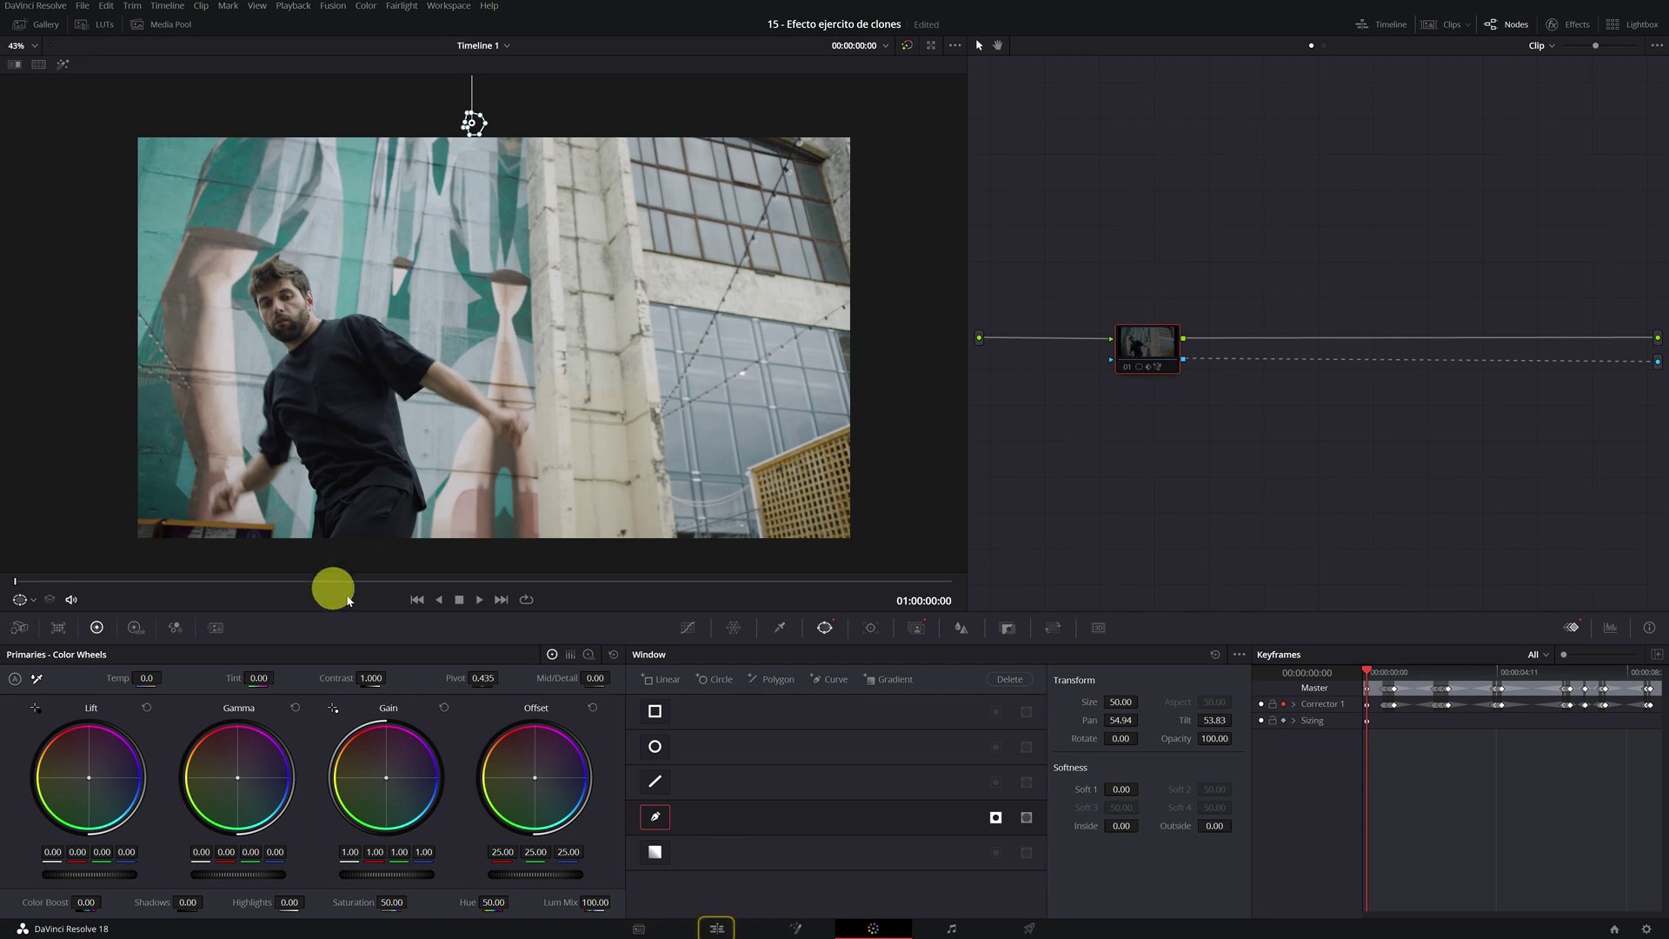
Step: Move person.mov onto a new Video 2 track directly above the original clip, aligned to its start, and enlarge the timeline's video track area
{"action": "left_click", "coordinate": [715, 928]}
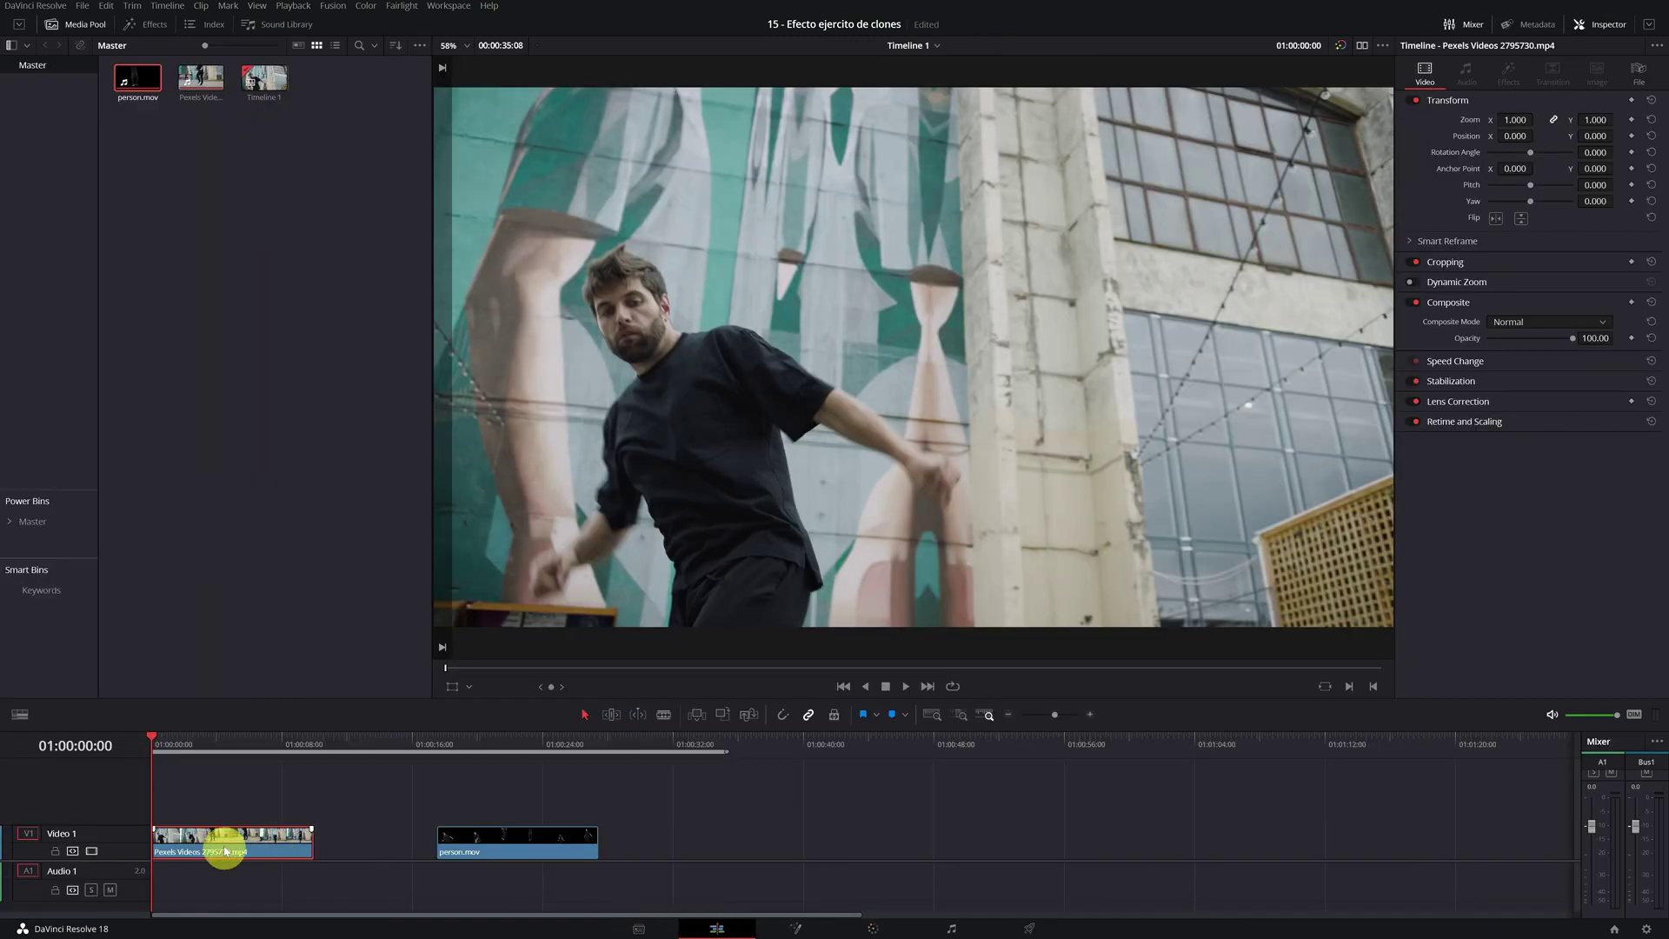
{"action": "left_click", "coordinate": [504, 848]}
{"action": "left_click_drag", "start_coordinate": [509, 758], "coordinate": [571, 745]}
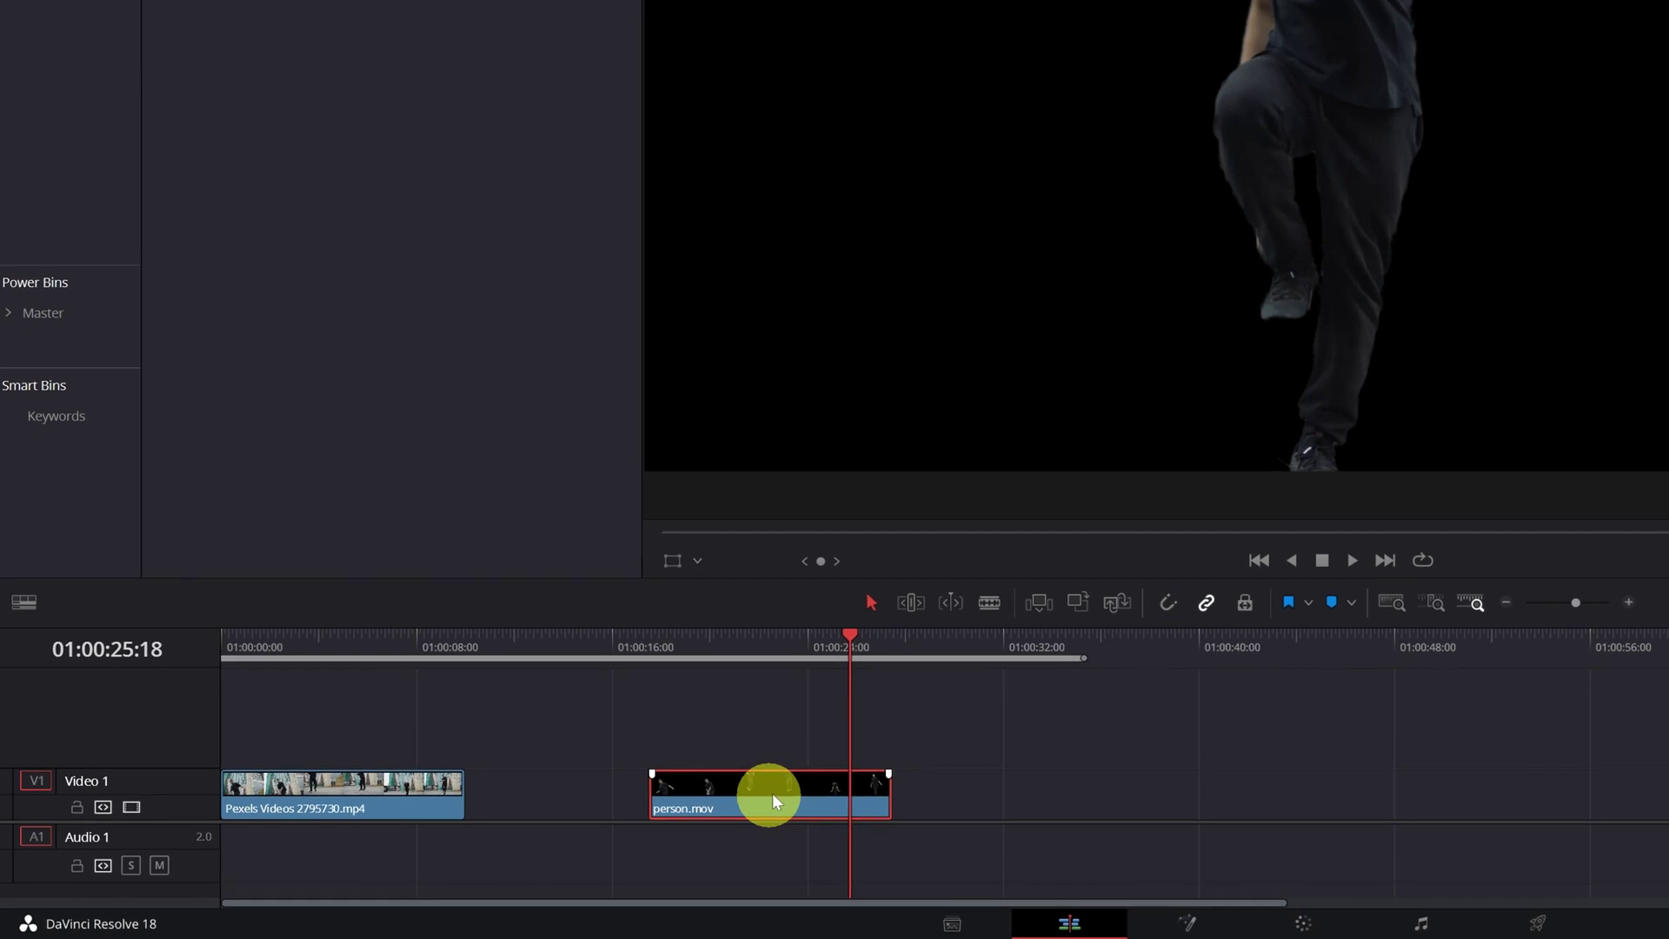
{"action": "left_click_drag", "start_coordinate": [764, 795], "coordinate": [316, 751]}
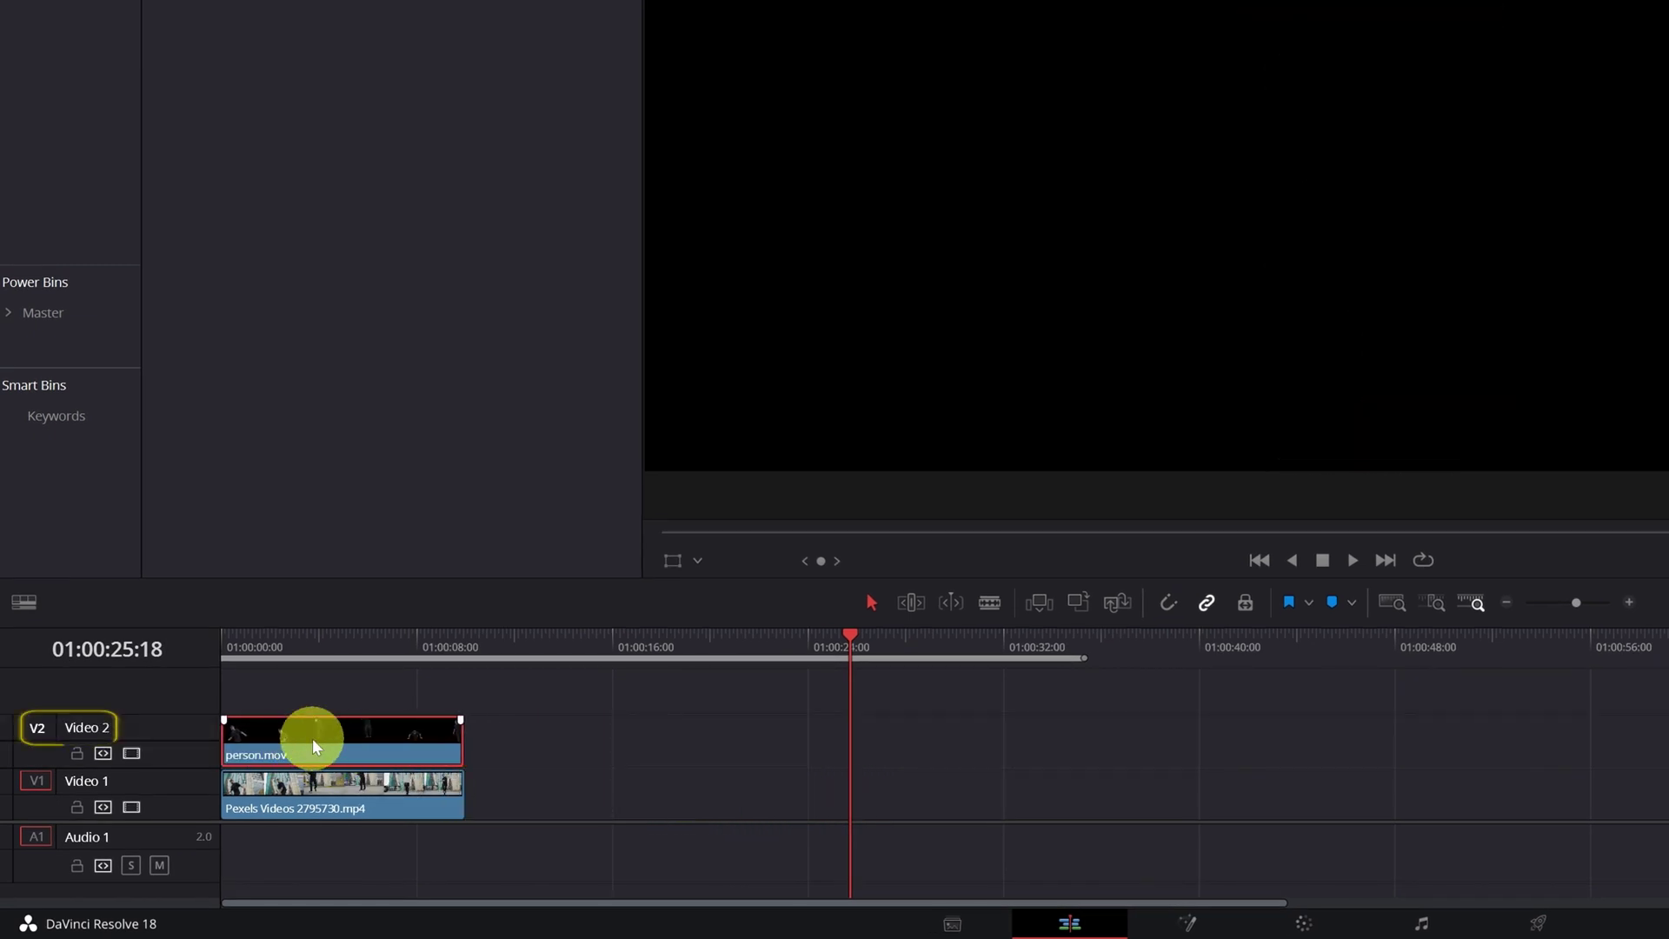
{"action": "left_click_drag", "start_coordinate": [337, 581], "coordinate": [349, 416]}
{"action": "left_click_drag", "start_coordinate": [173, 777], "coordinate": [173, 861]}
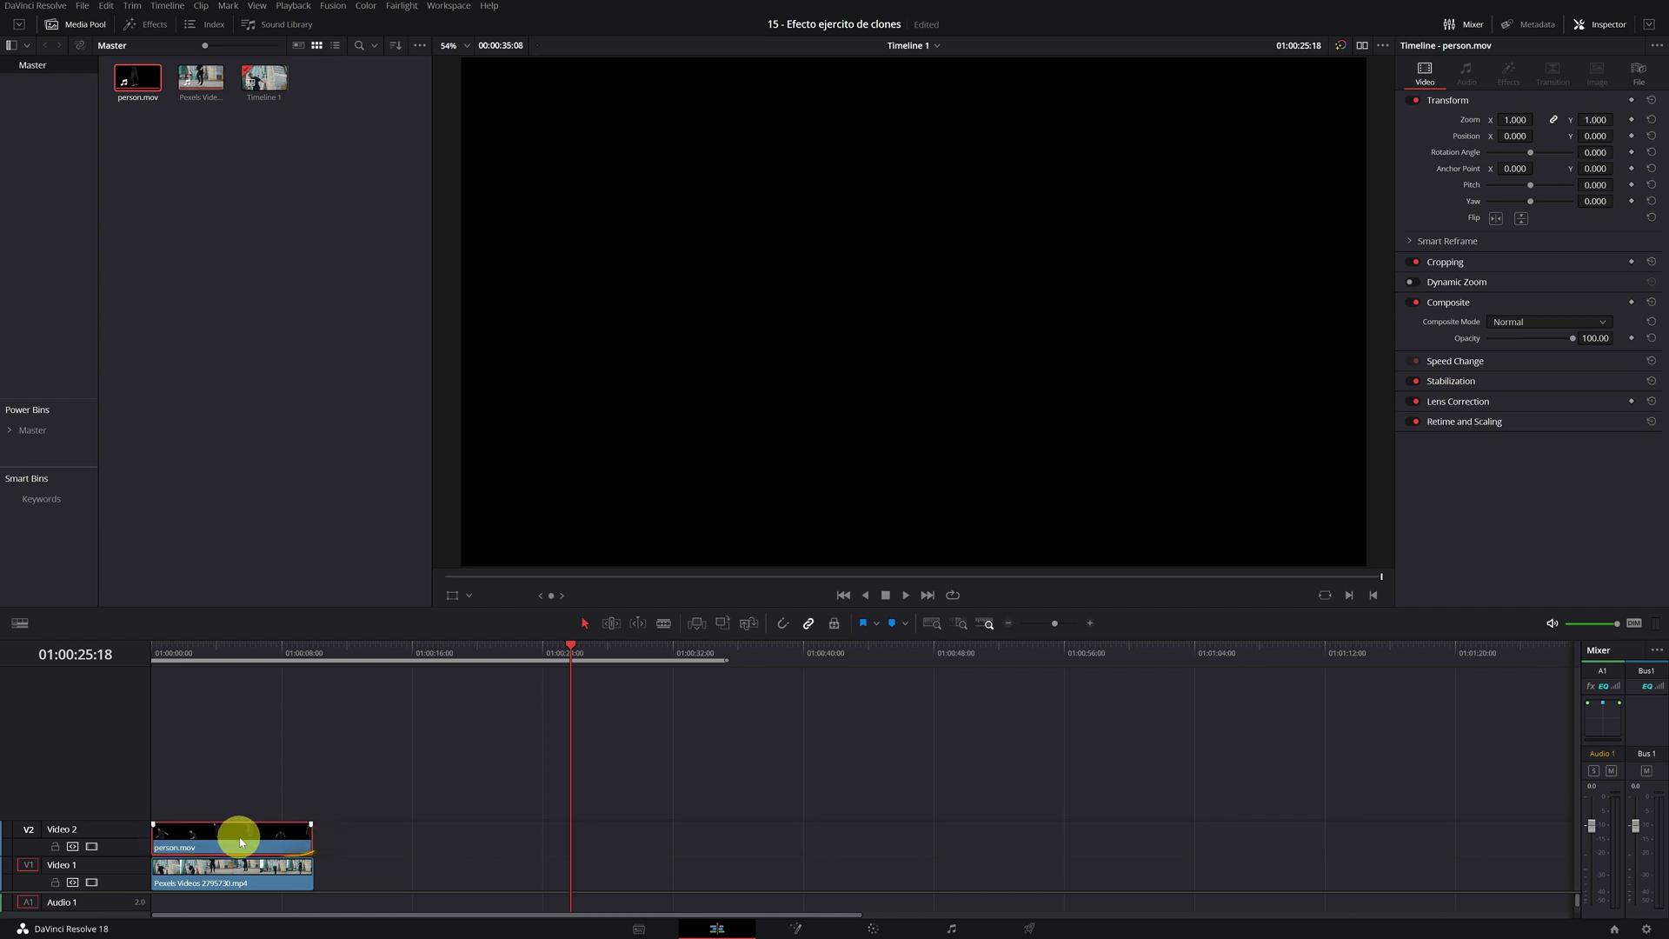
Step: Copy the person.mov clip and paste six copies in a row on Video 2, starting at 01:00:13:04
{"action": "right_click", "coordinate": [242, 839]}
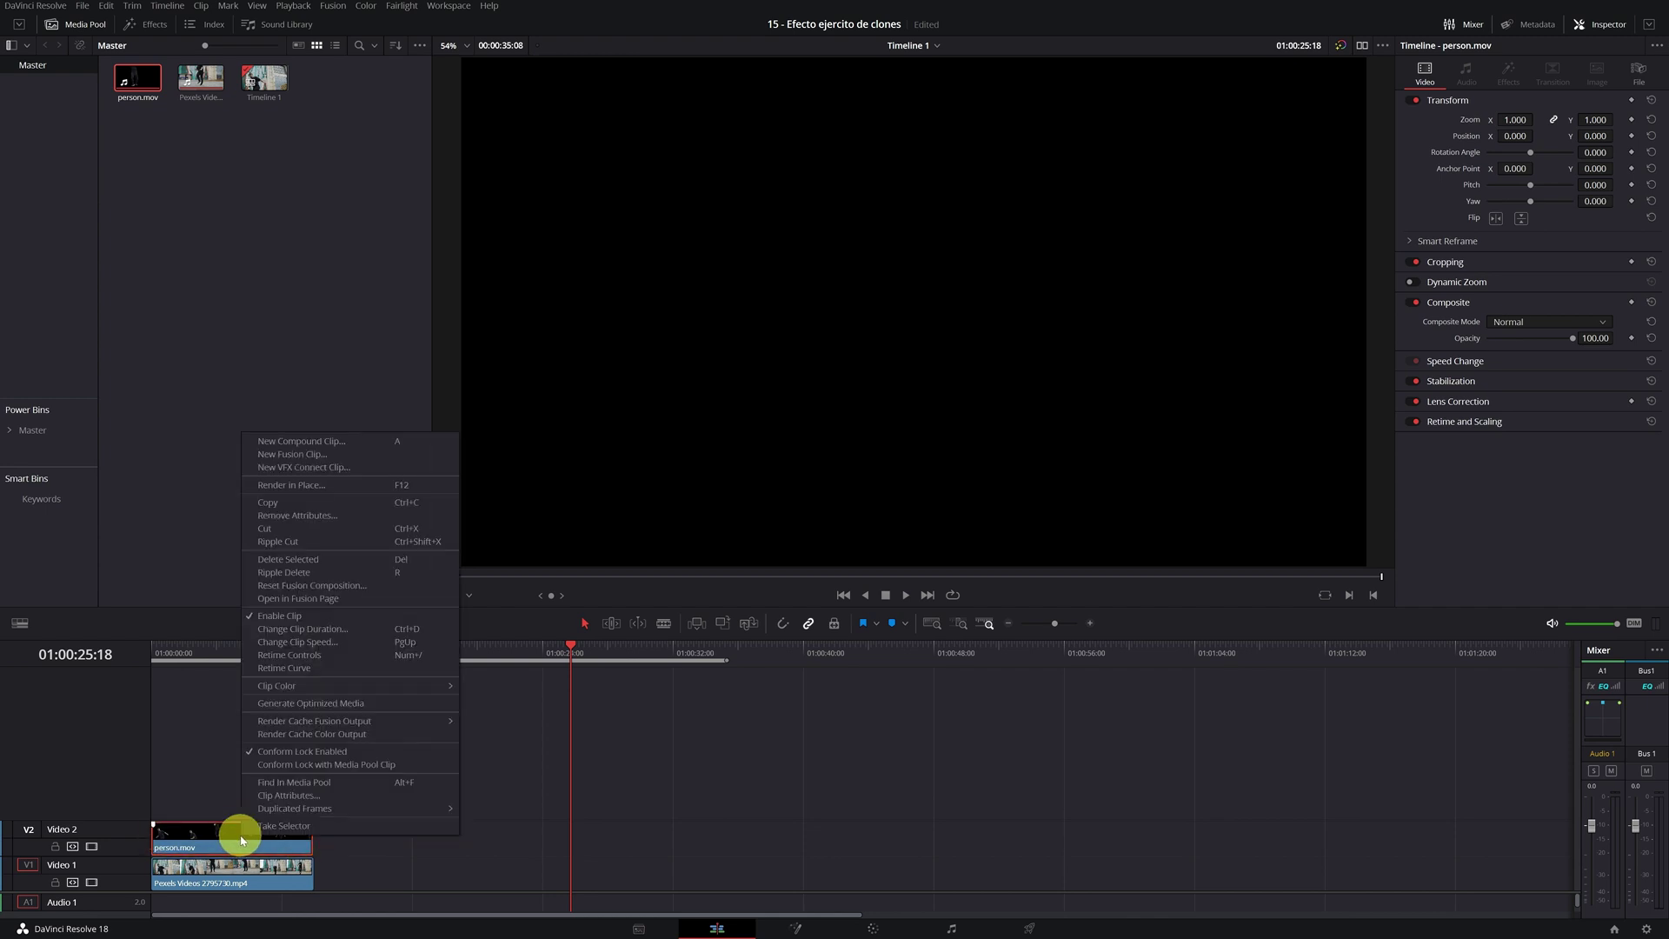
{"action": "left_click", "coordinate": [292, 505]}
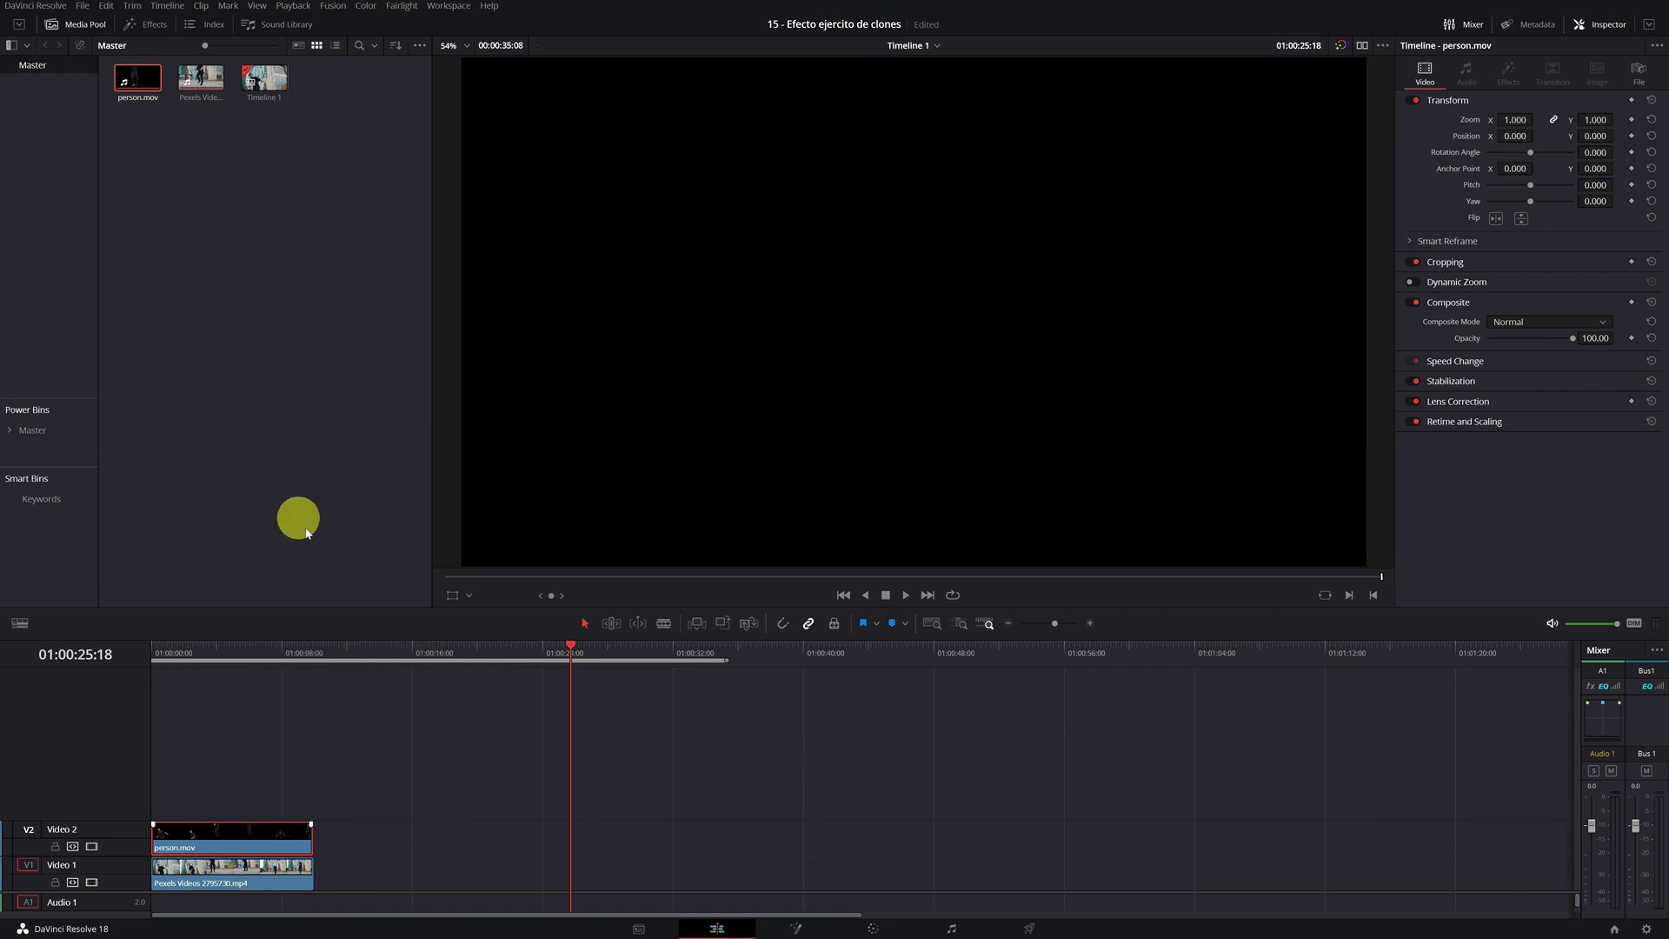
{"action": "left_click_drag", "start_coordinate": [388, 654], "coordinate": [366, 658]}
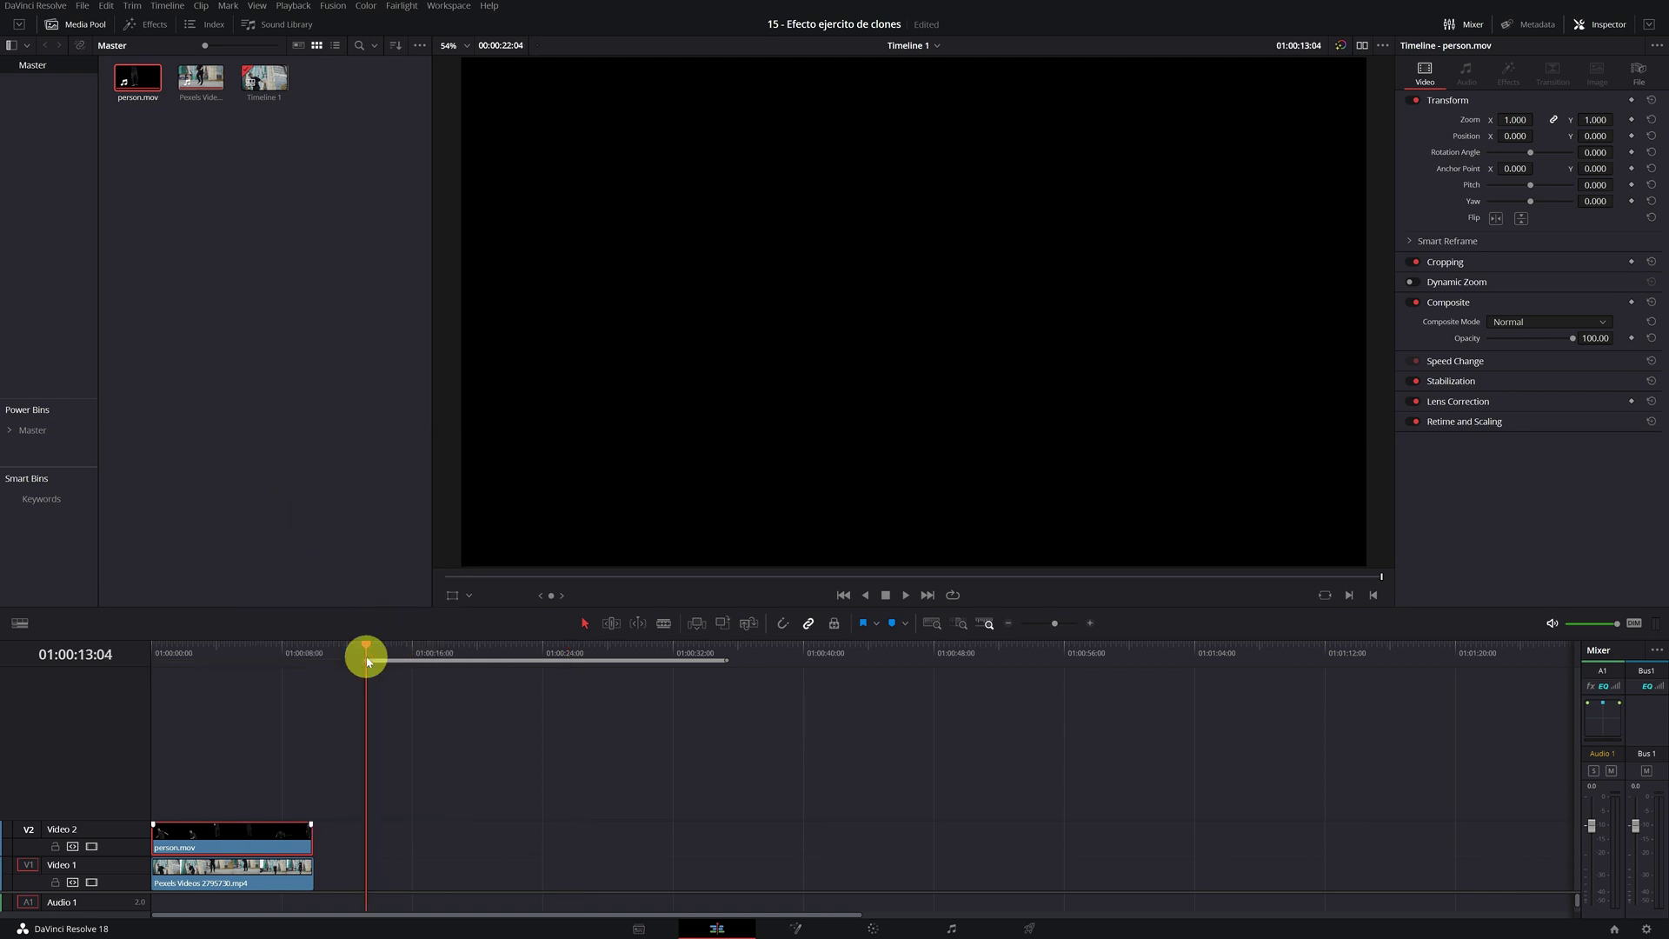
{"action": "key", "text": "ctrl+v"}
{"action": "key", "text": "ctrl+v"}
{"action": "key", "text": "ctrl+v"}
{"action": "key", "text": "ctrl+v"}
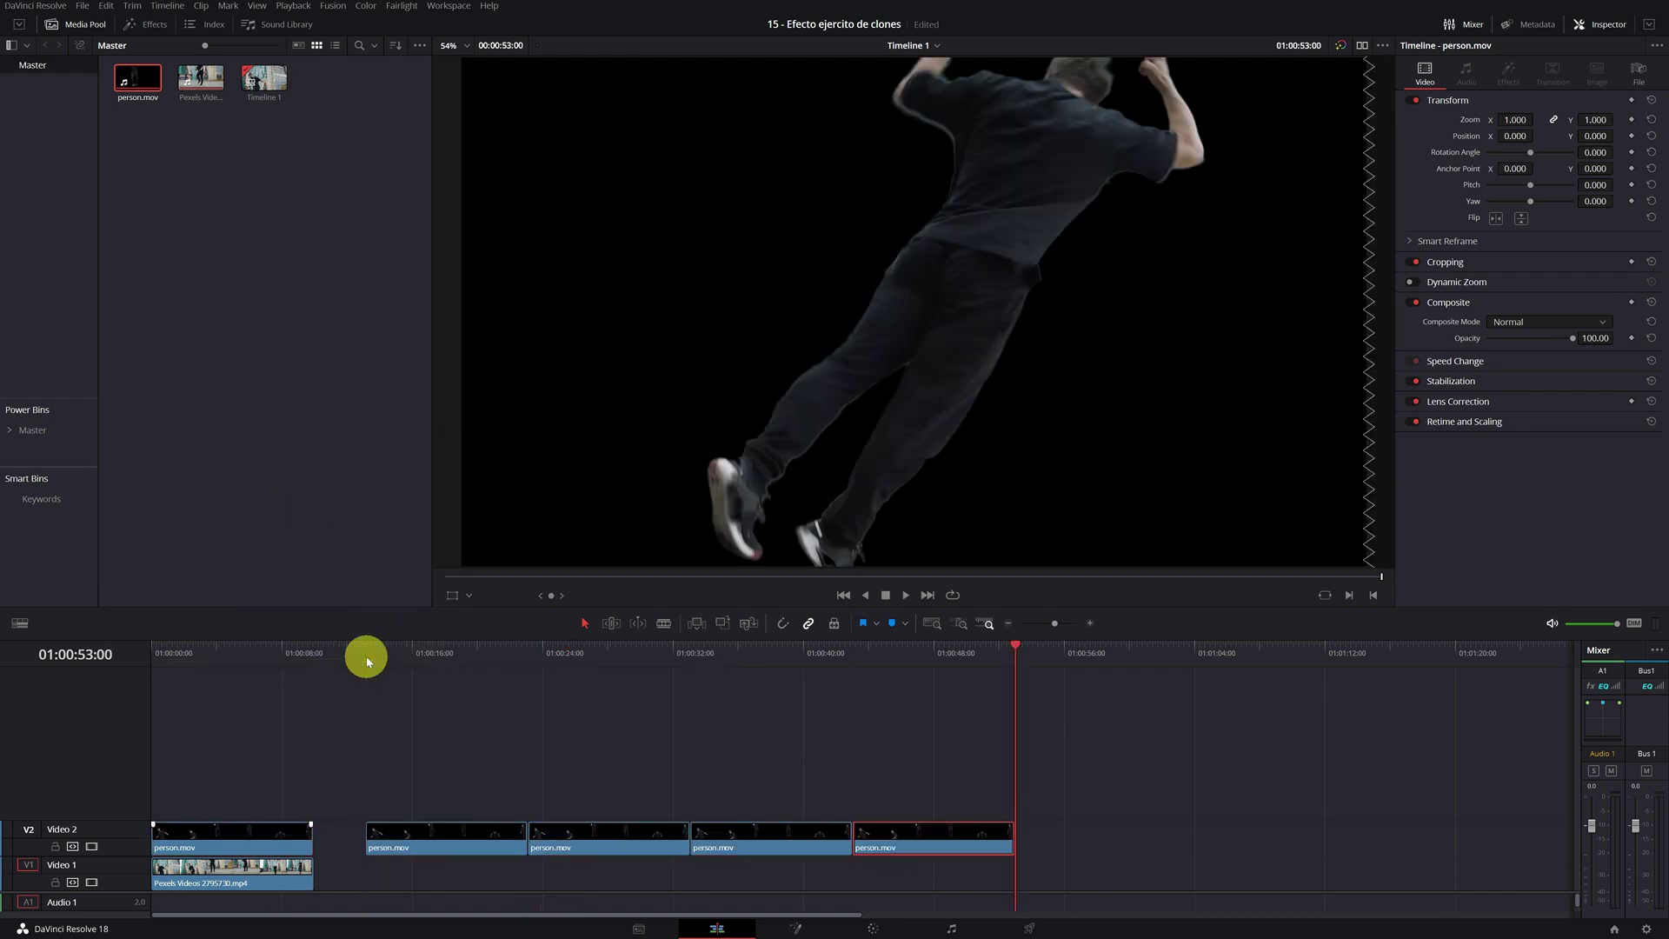
{"action": "key", "text": "ctrl+v"}
{"action": "key", "text": "ctrl+v"}
{"action": "left_click", "coordinate": [417, 663]}
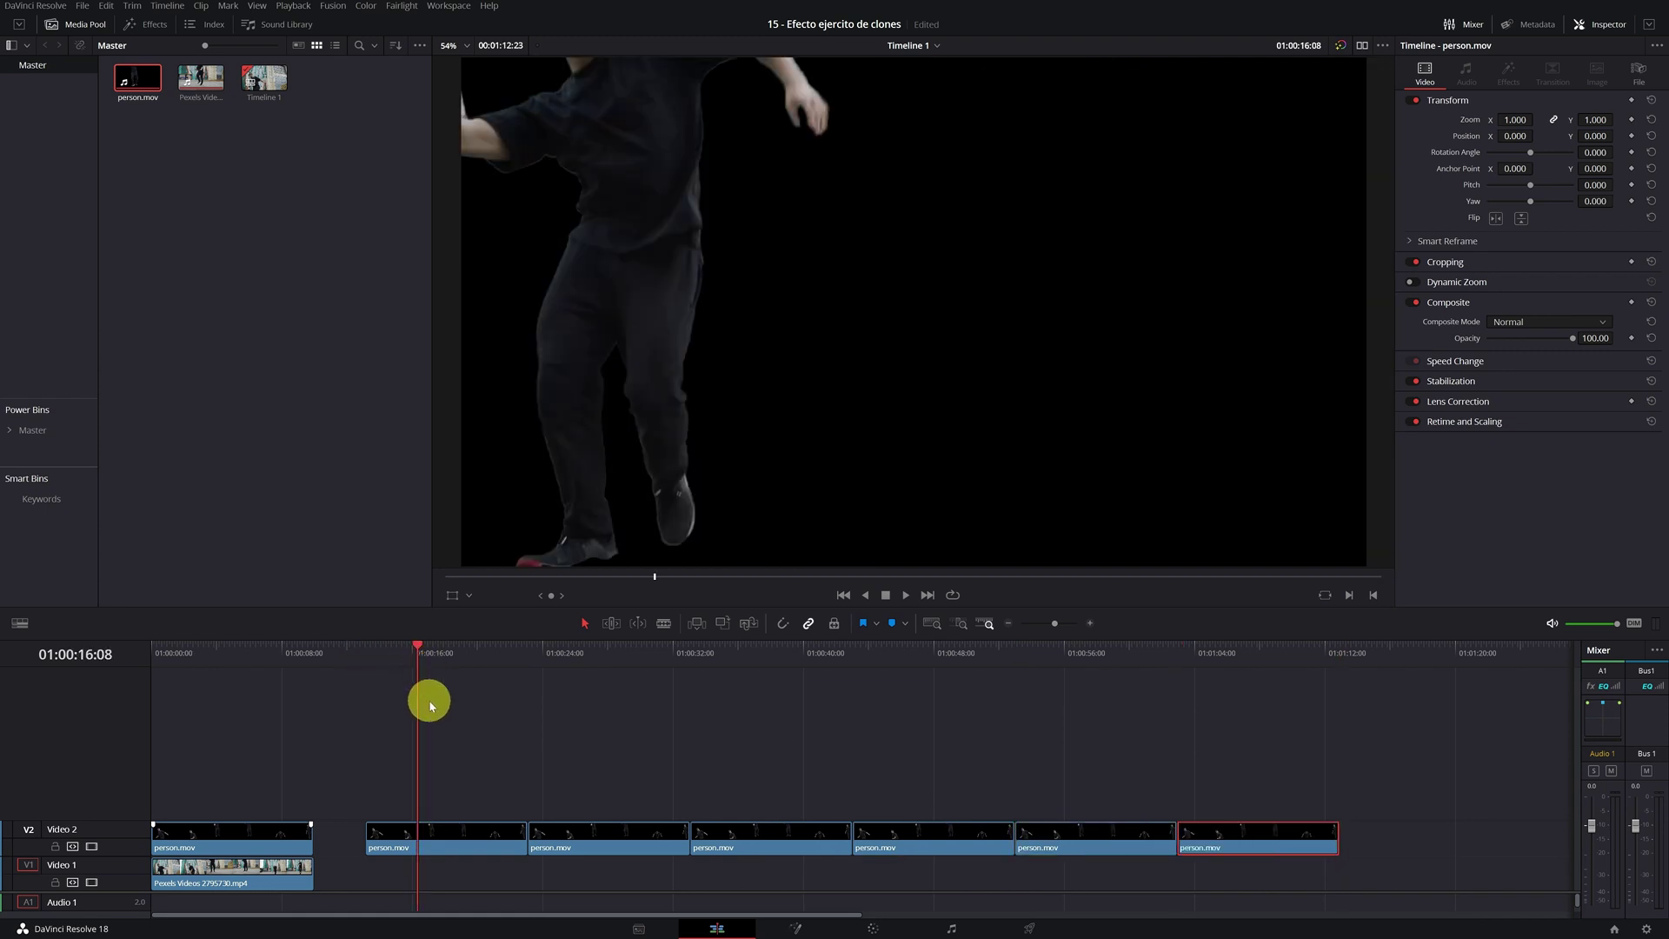
Step: Stack the six pasted person.mov copies on separate video tracks above the first cut-out, aligned to the timeline start
{"action": "left_click_drag", "start_coordinate": [426, 841], "coordinate": [205, 794]}
{"action": "left_click_drag", "start_coordinate": [575, 830], "coordinate": [209, 769]}
{"action": "left_click_drag", "start_coordinate": [726, 836], "coordinate": [187, 706]}
{"action": "left_click_drag", "start_coordinate": [895, 833], "coordinate": [194, 696]}
{"action": "left_click", "coordinate": [1081, 844]}
{"action": "left_click_drag", "start_coordinate": [1081, 843], "coordinate": [205, 679]}
{"action": "left_click_drag", "start_coordinate": [1230, 864], "coordinate": [237, 681]}
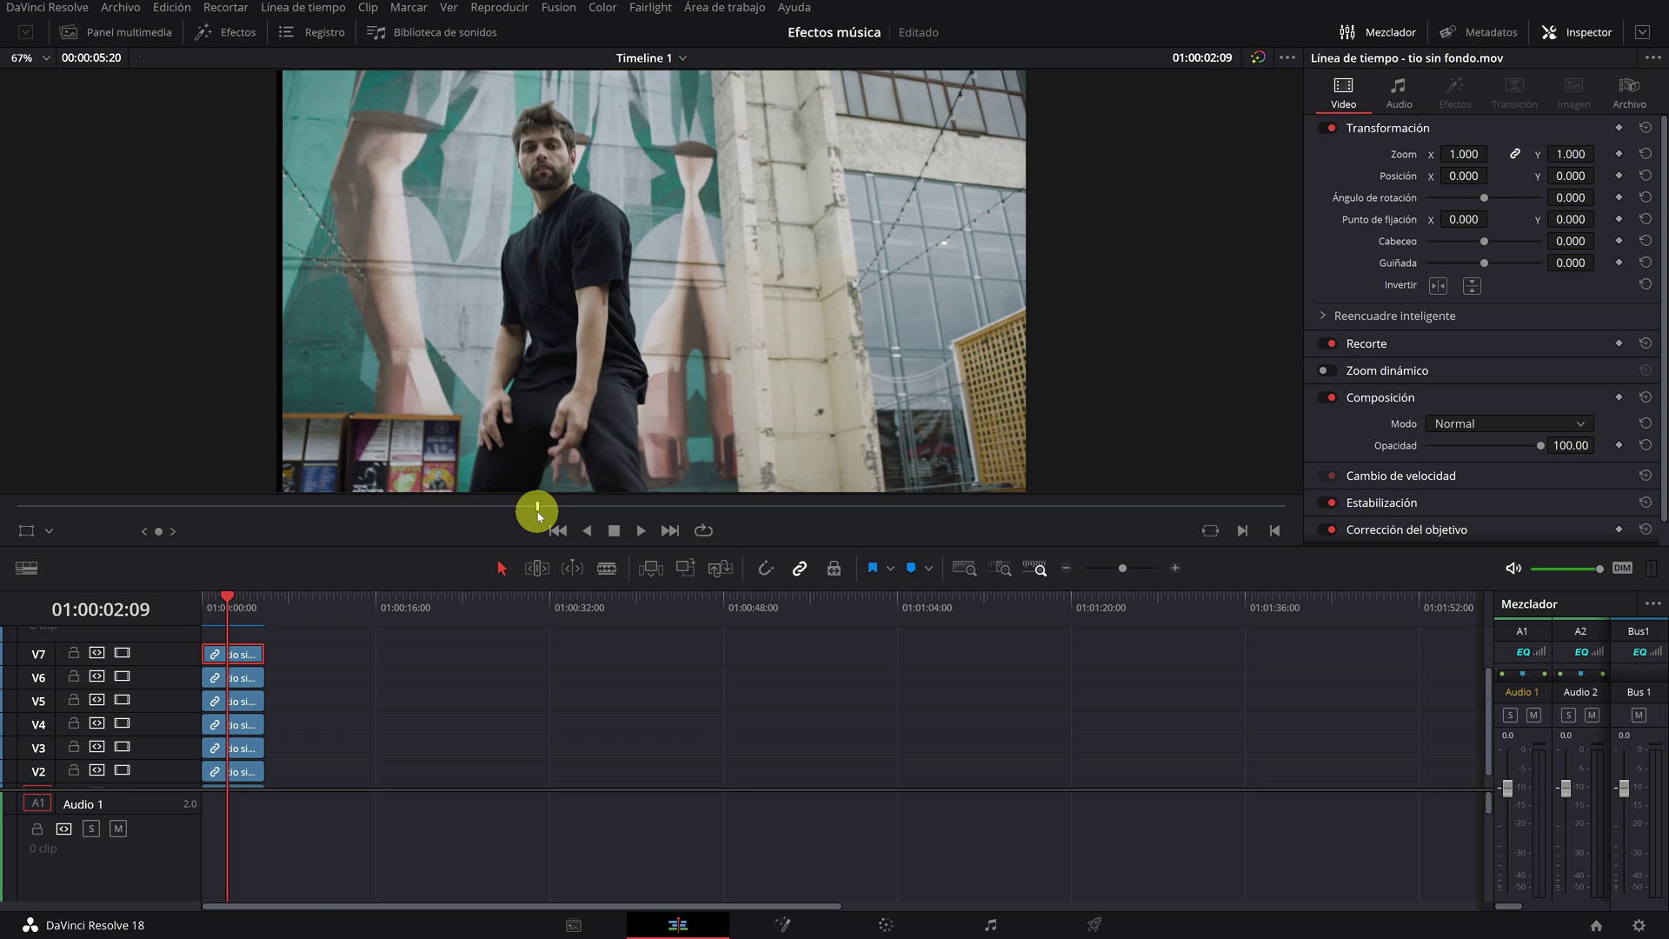
Step: Give the stacked cut-out clips different horizontal X positions, spreading the dancer clones side by side across the frame
{"action": "left_click_drag", "start_coordinate": [1464, 175], "coordinate": [1580, 180]}
{"action": "left_click", "coordinate": [245, 681]}
{"action": "left_click_drag", "start_coordinate": [1464, 175], "coordinate": [1032, 492]}
{"action": "left_click", "coordinate": [237, 701]}
{"action": "left_click_drag", "start_coordinate": [1464, 176], "coordinate": [1493, 498]}
{"action": "left_click", "coordinate": [226, 725]}
{"action": "mouse_move", "coordinate": [1464, 175]}
{"action": "left_mouse_down"}
{"action": "mouse_move", "coordinate": [1178, 175]}
{"action": "mouse_move", "coordinate": [1464, 175]}
{"action": "left_mouse_up"}
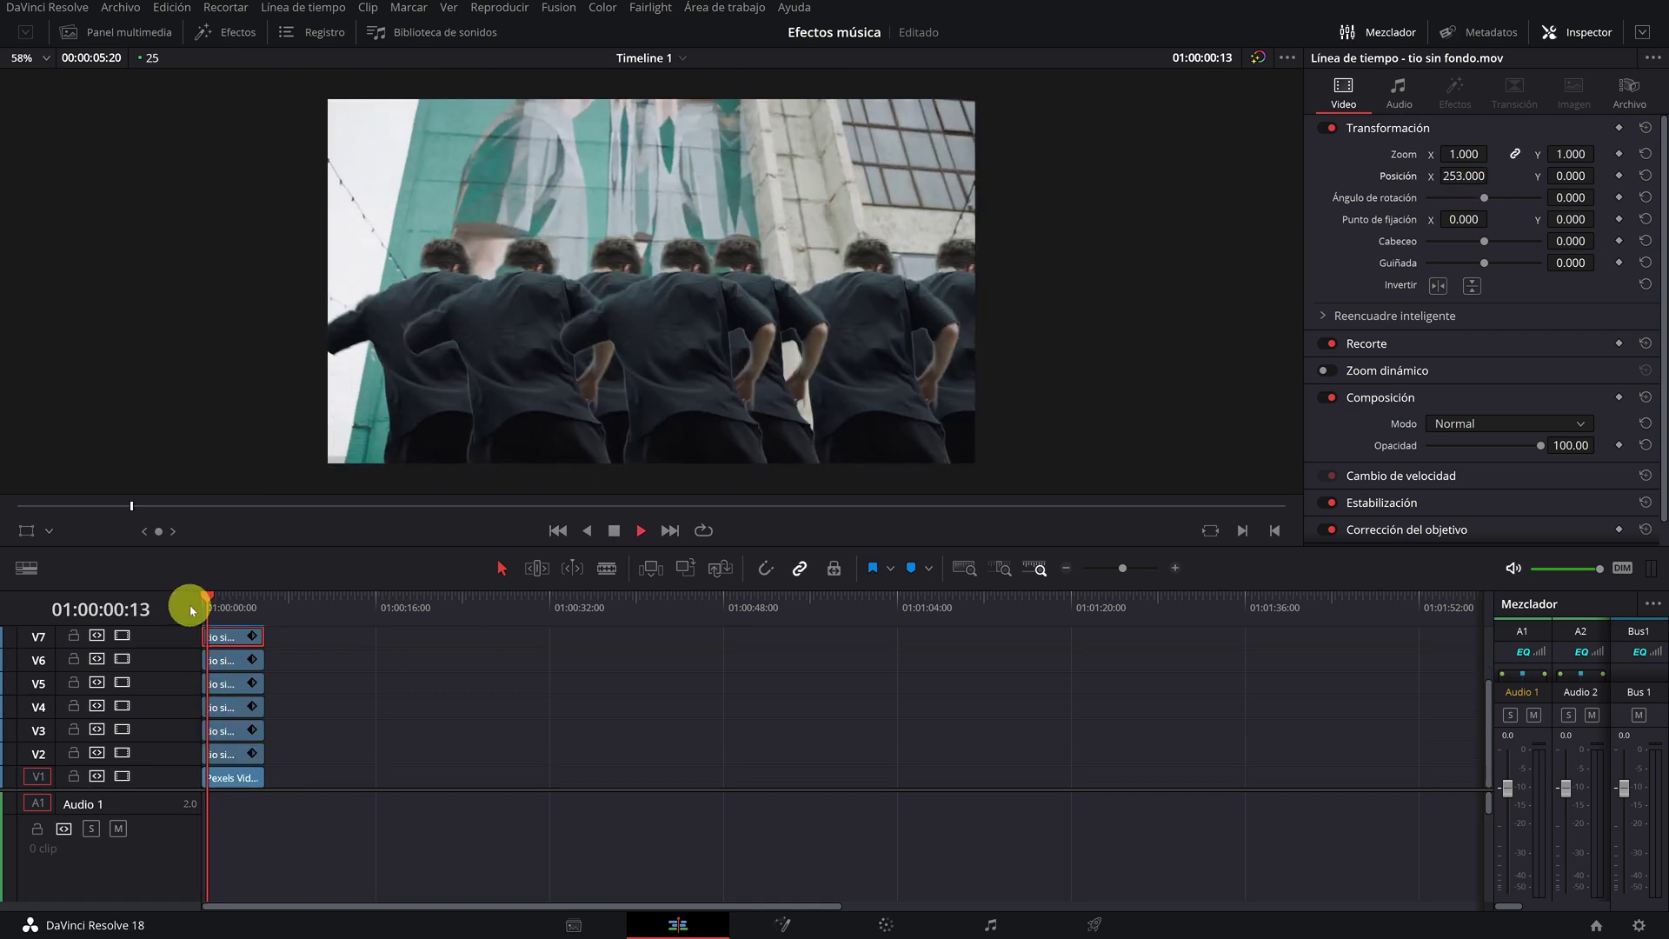